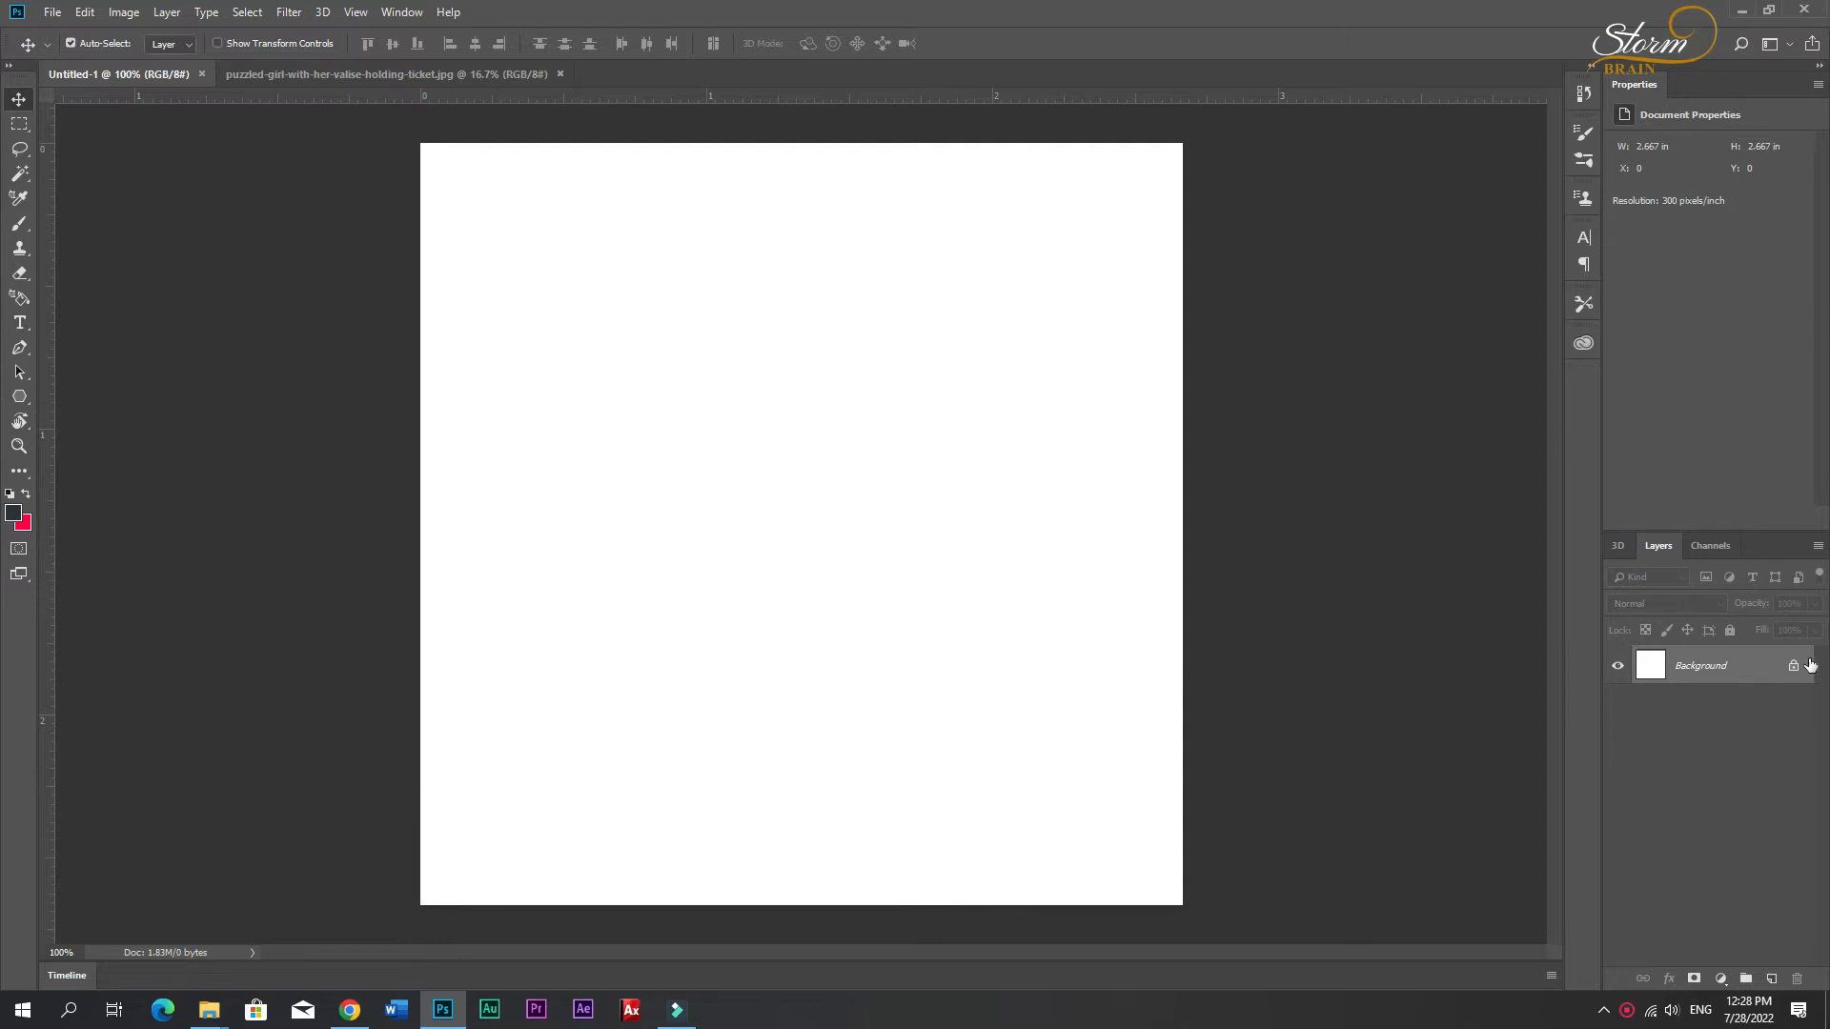
Step: Unlock the Background layer and fill it with the dark slate foreground colour #2b343b
{"action": "left_click", "coordinate": [1794, 667]}
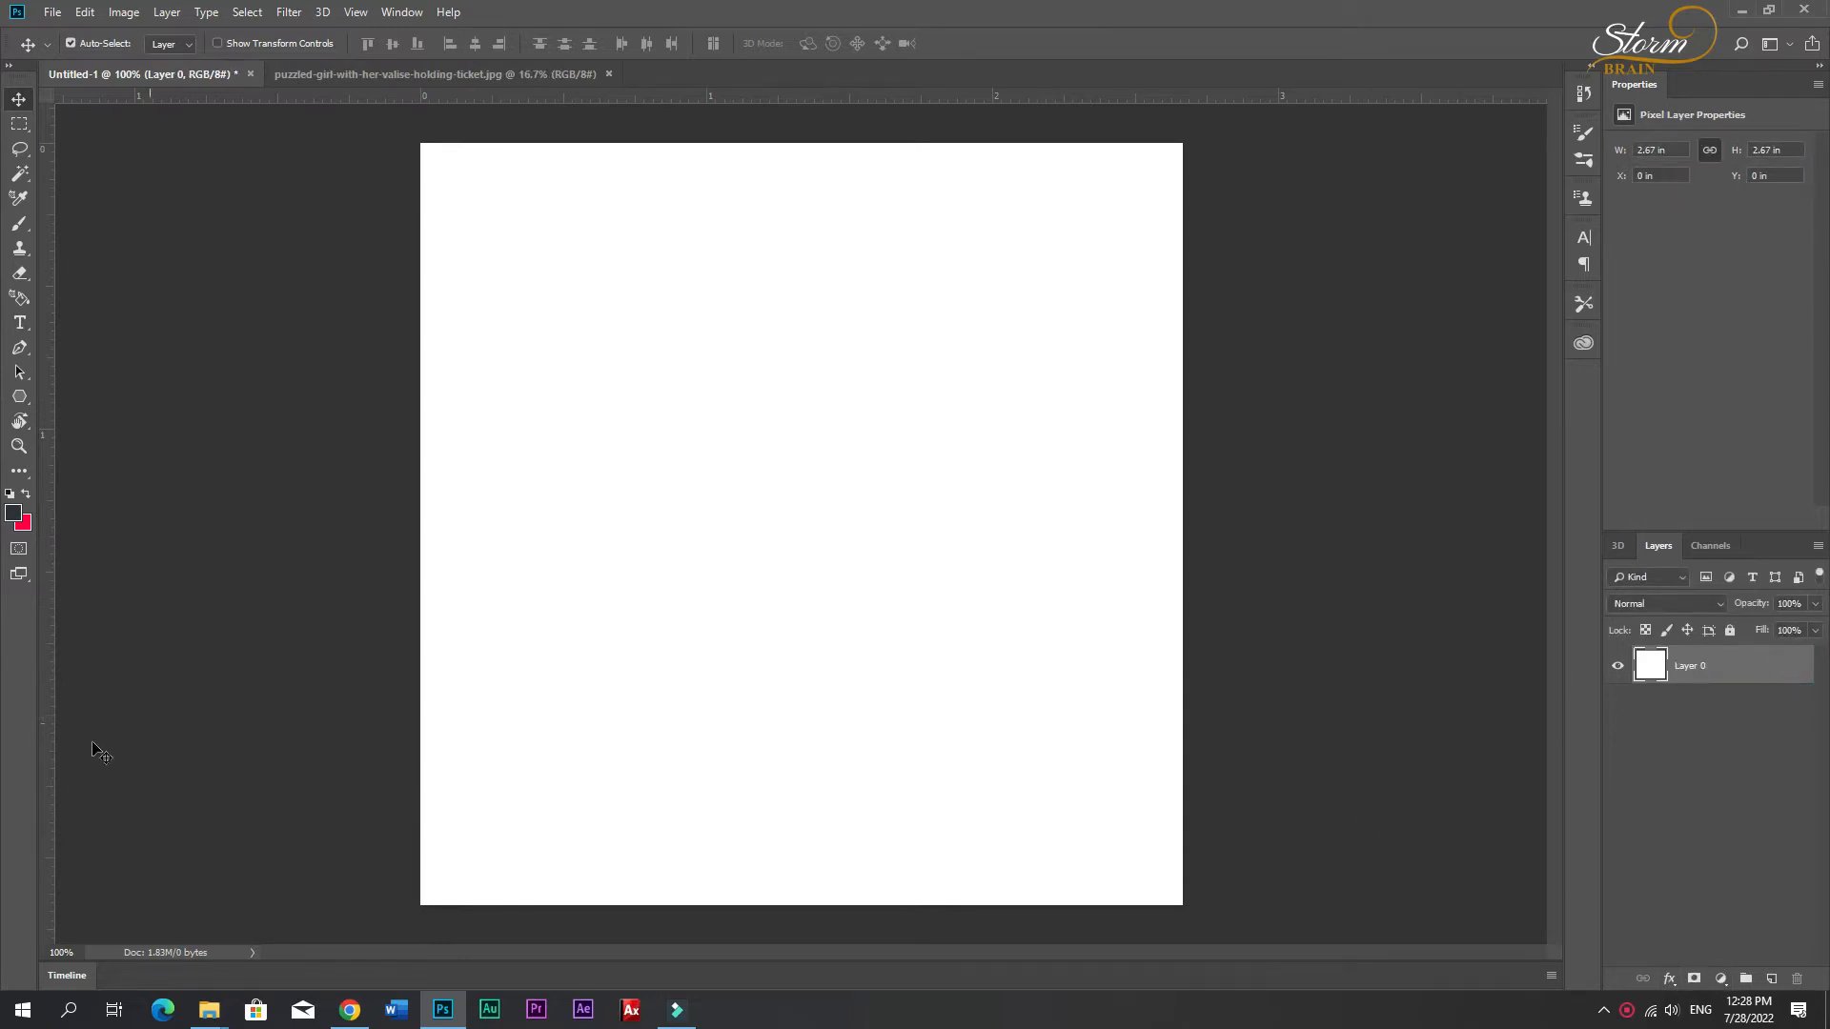
{"action": "left_click", "coordinate": [11, 512]}
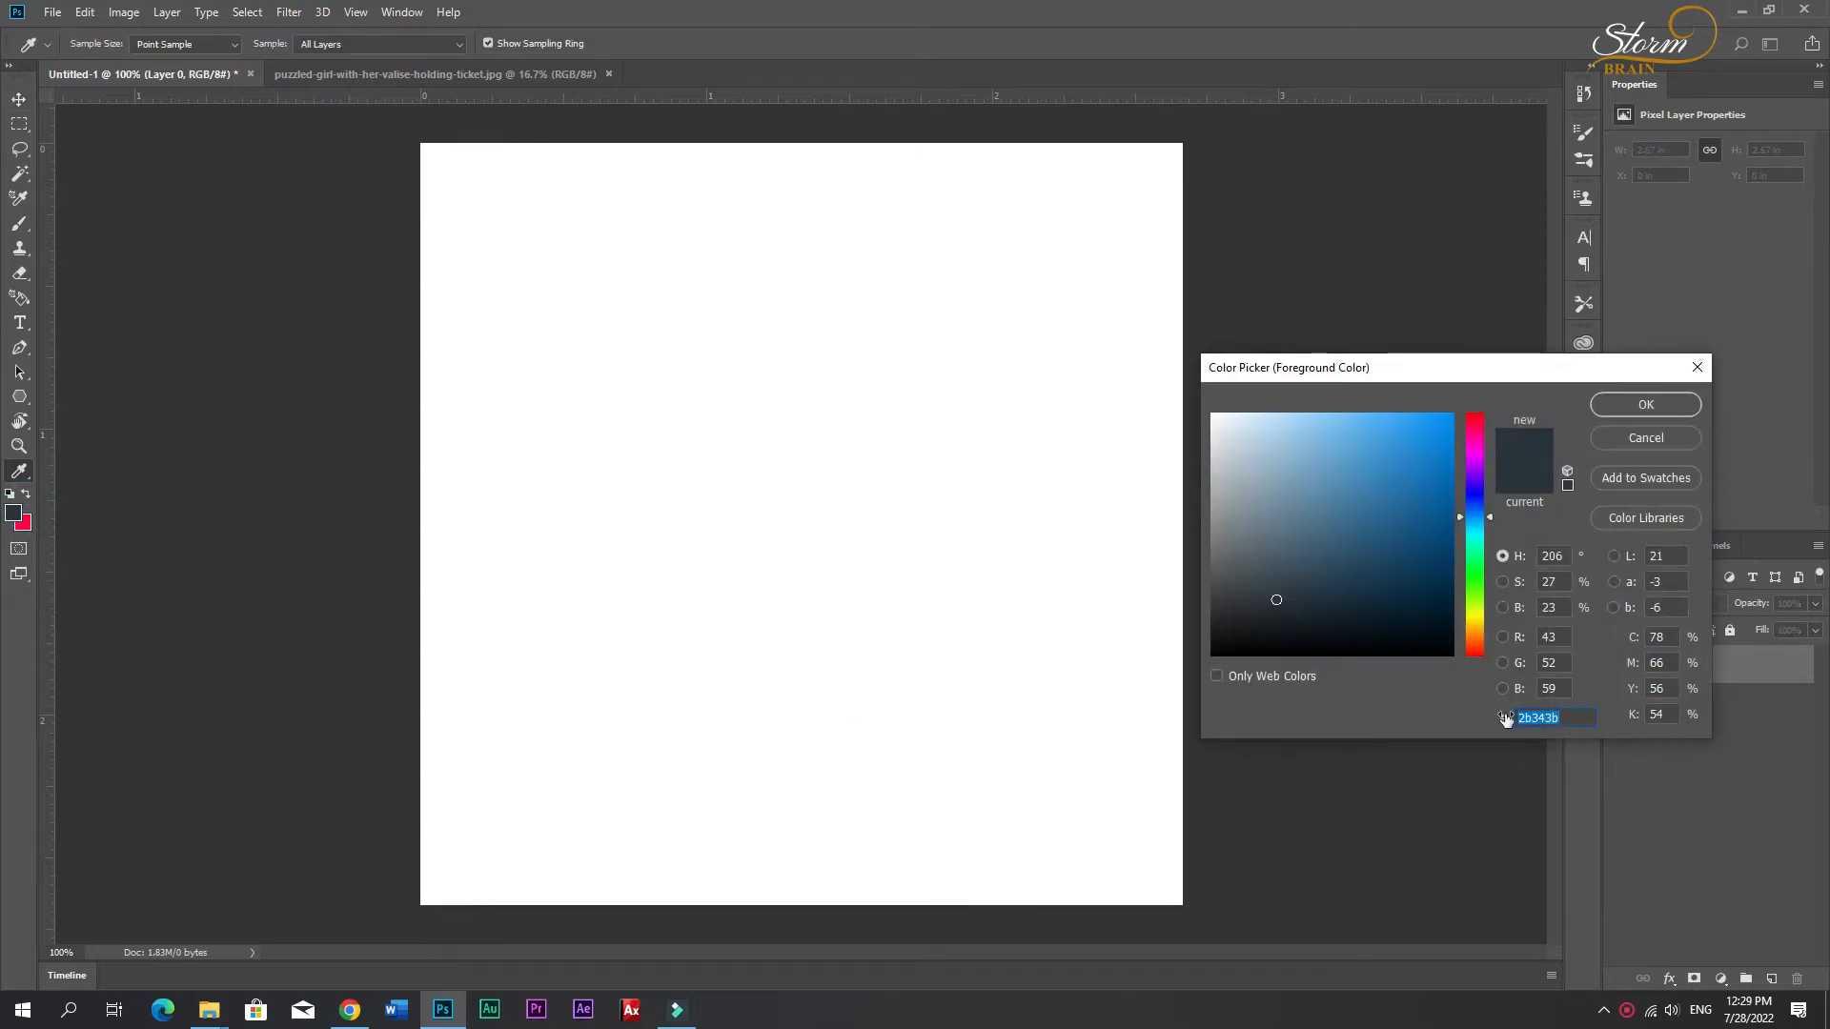
{"action": "left_click", "coordinate": [1673, 402]}
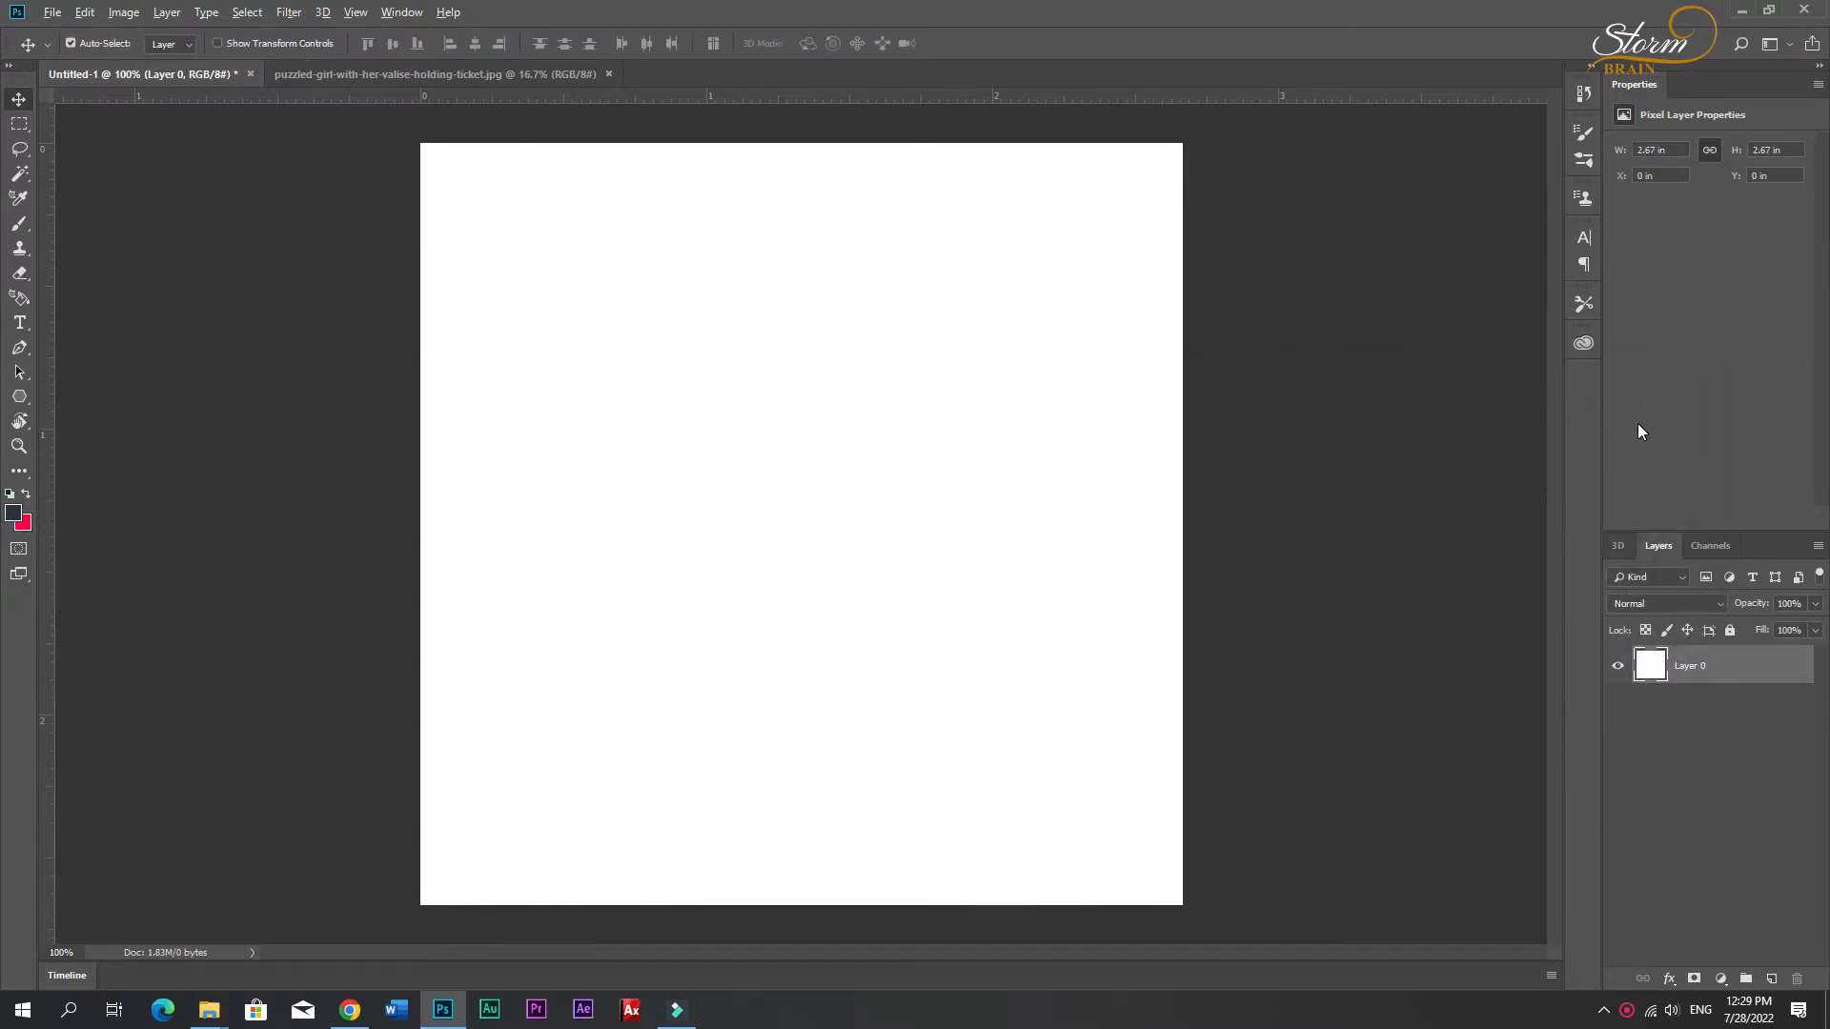
{"action": "key", "text": "alt+BackSpace"}
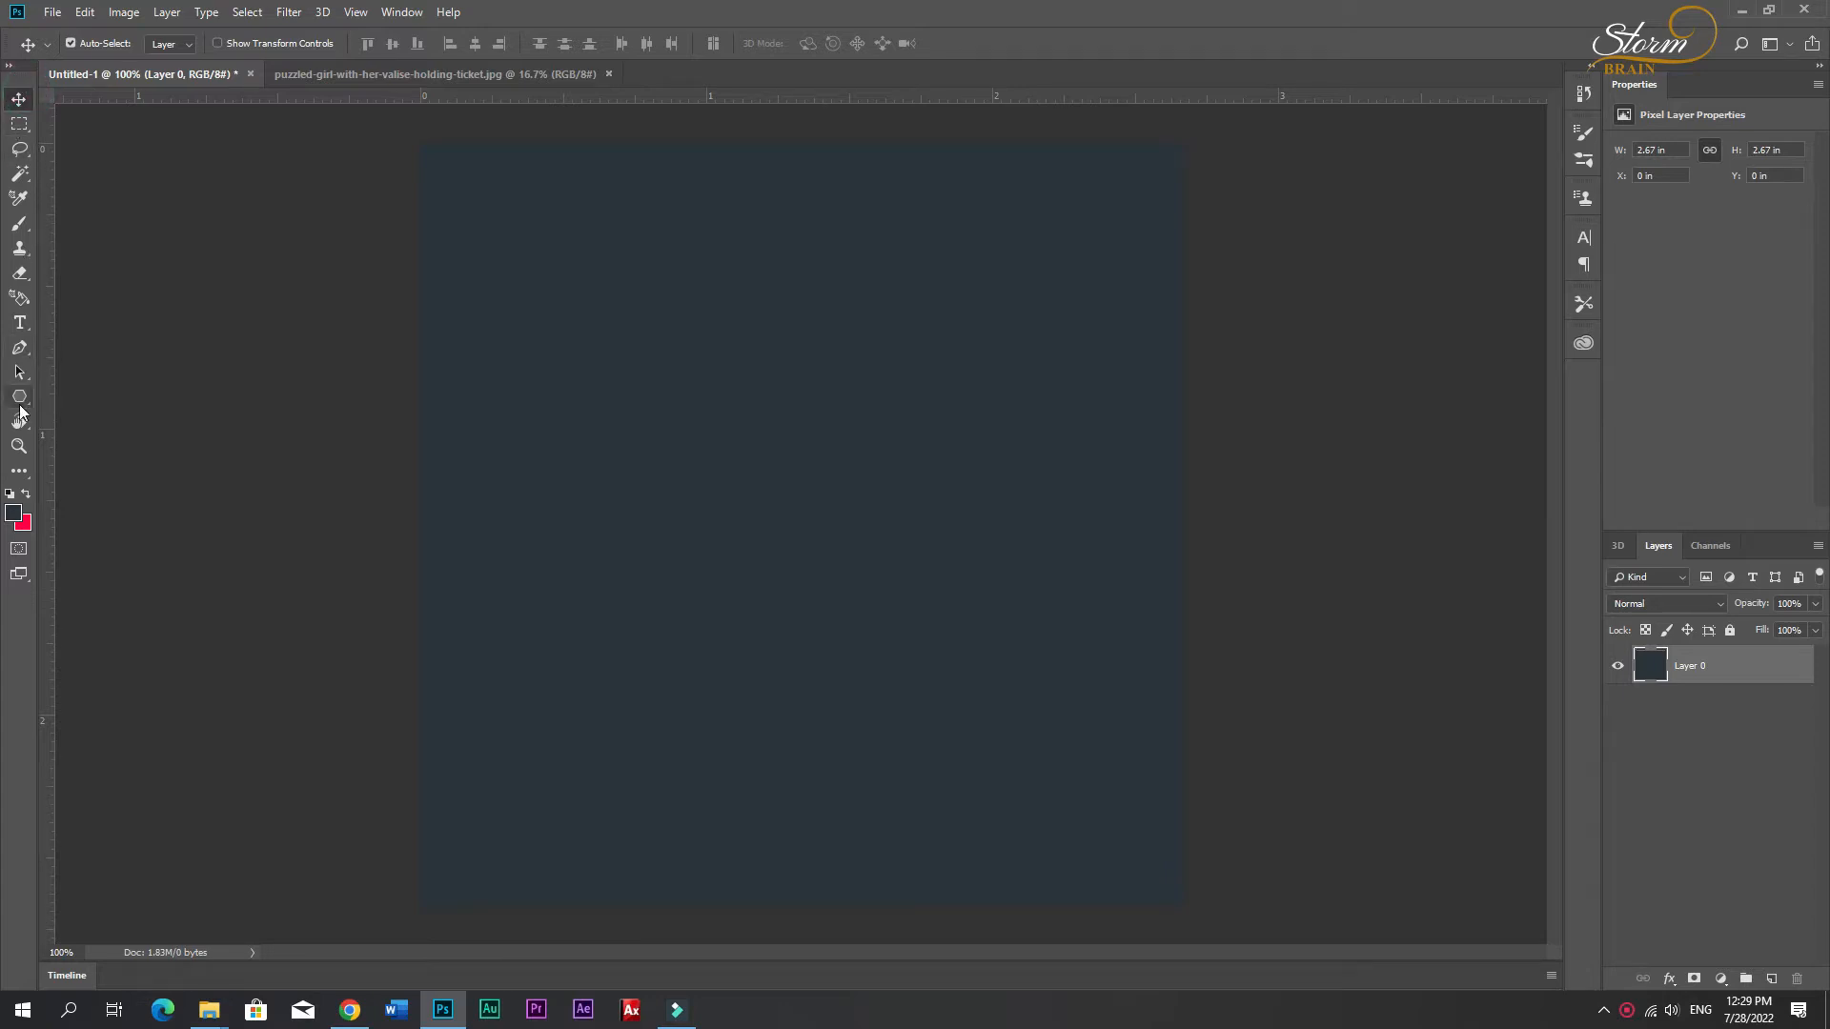
Step: Set the colour of the area surrounding the canvas to Light Gray
{"action": "right_click", "coordinate": [259, 392]}
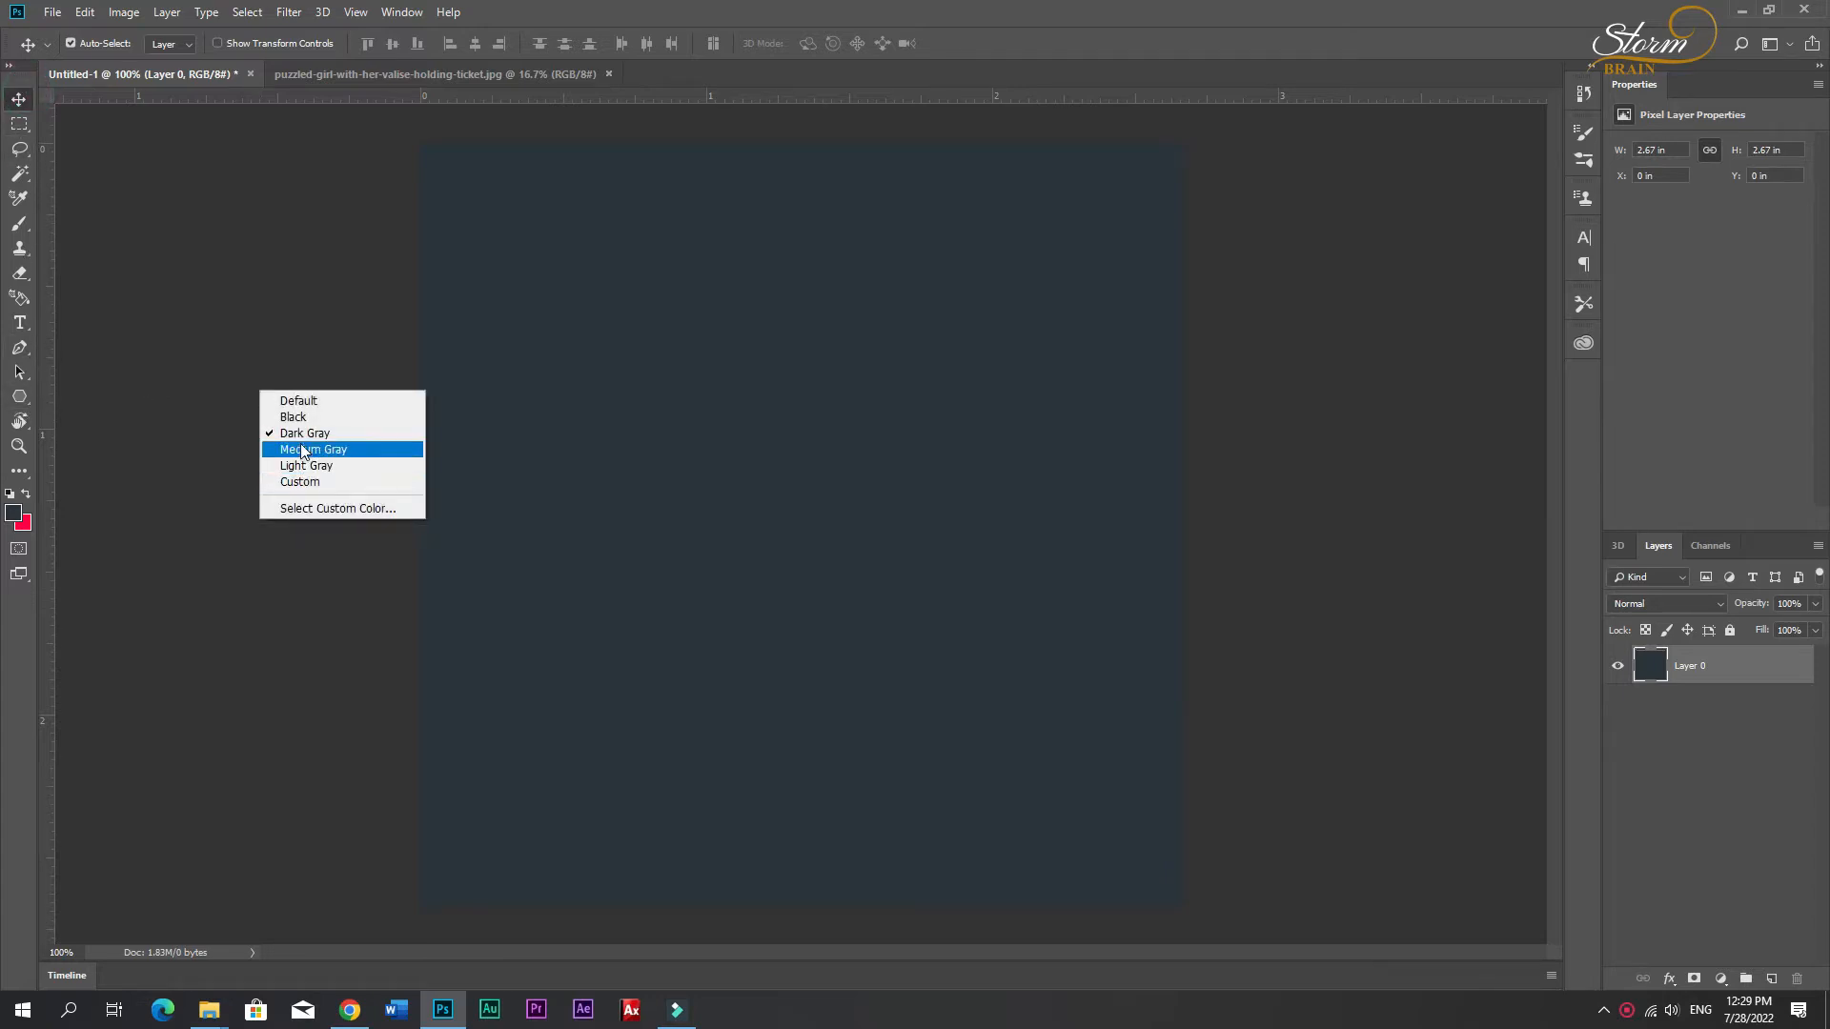
{"action": "left_click", "coordinate": [305, 464]}
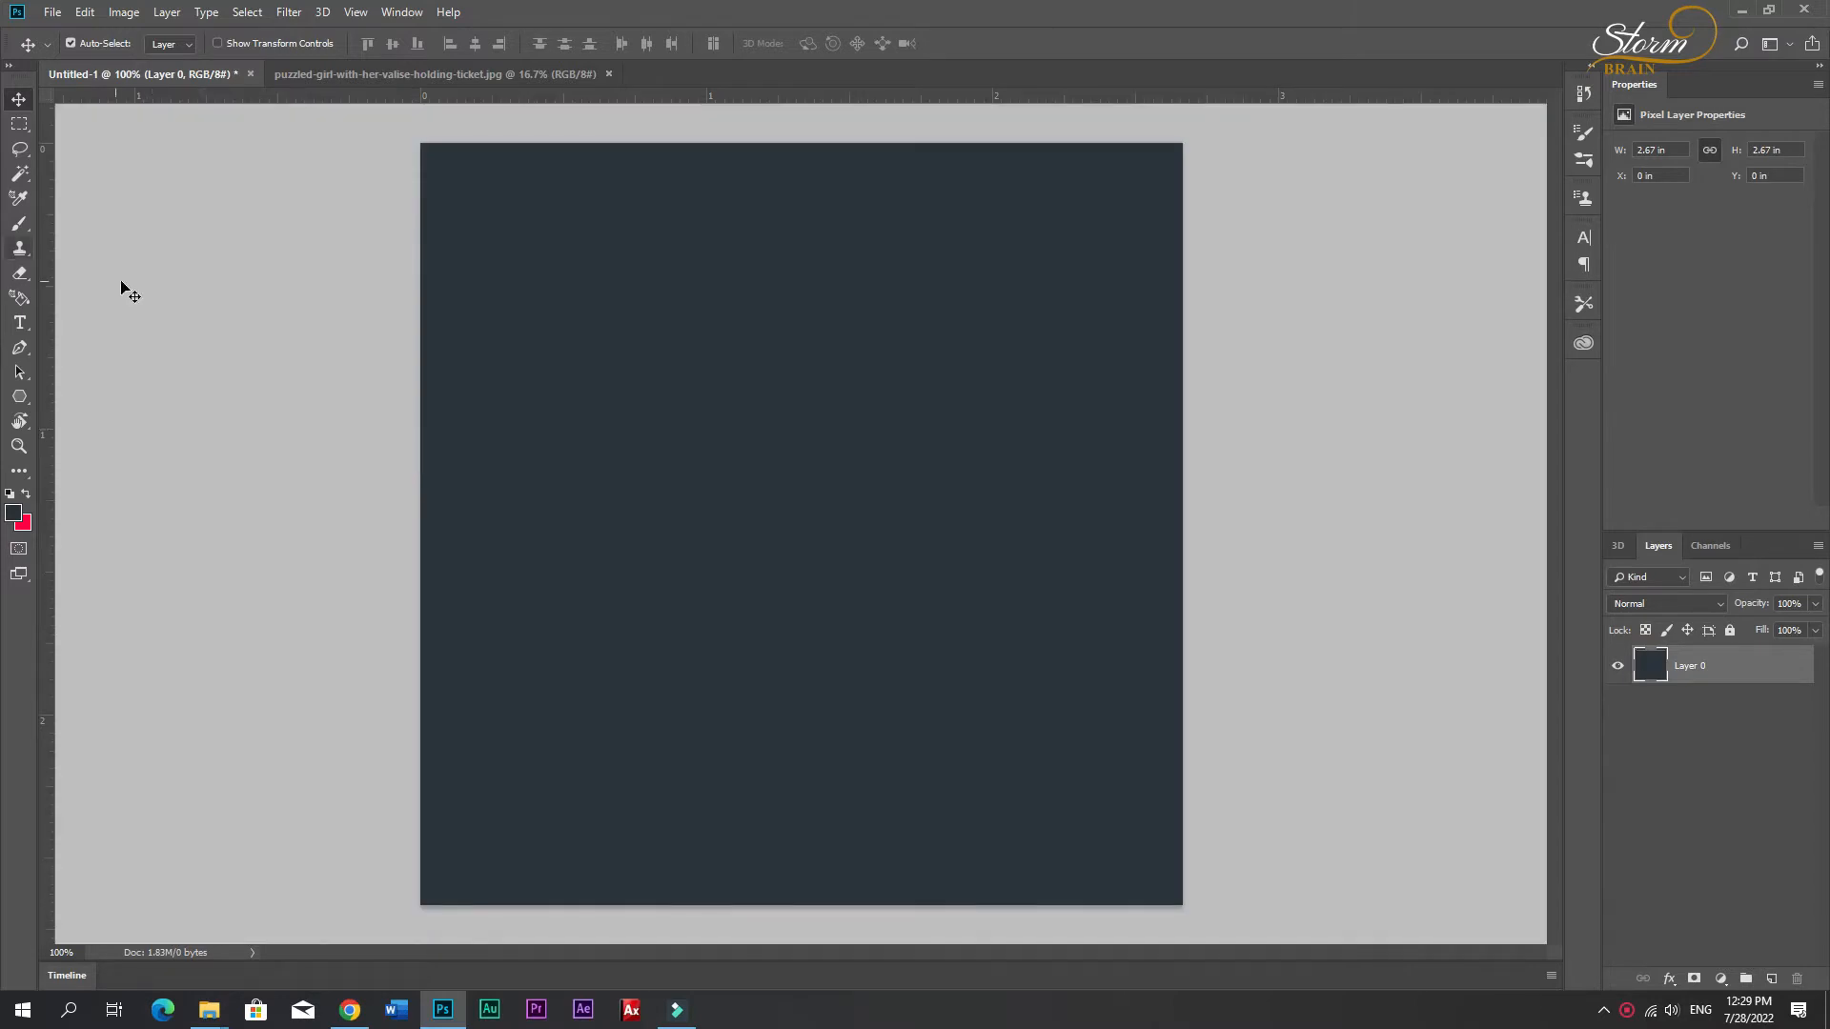
Step: Draw a square about 246 px wide in the upper-left part of the canvas with the Rectangle tool
{"action": "right_click", "coordinate": [19, 396]}
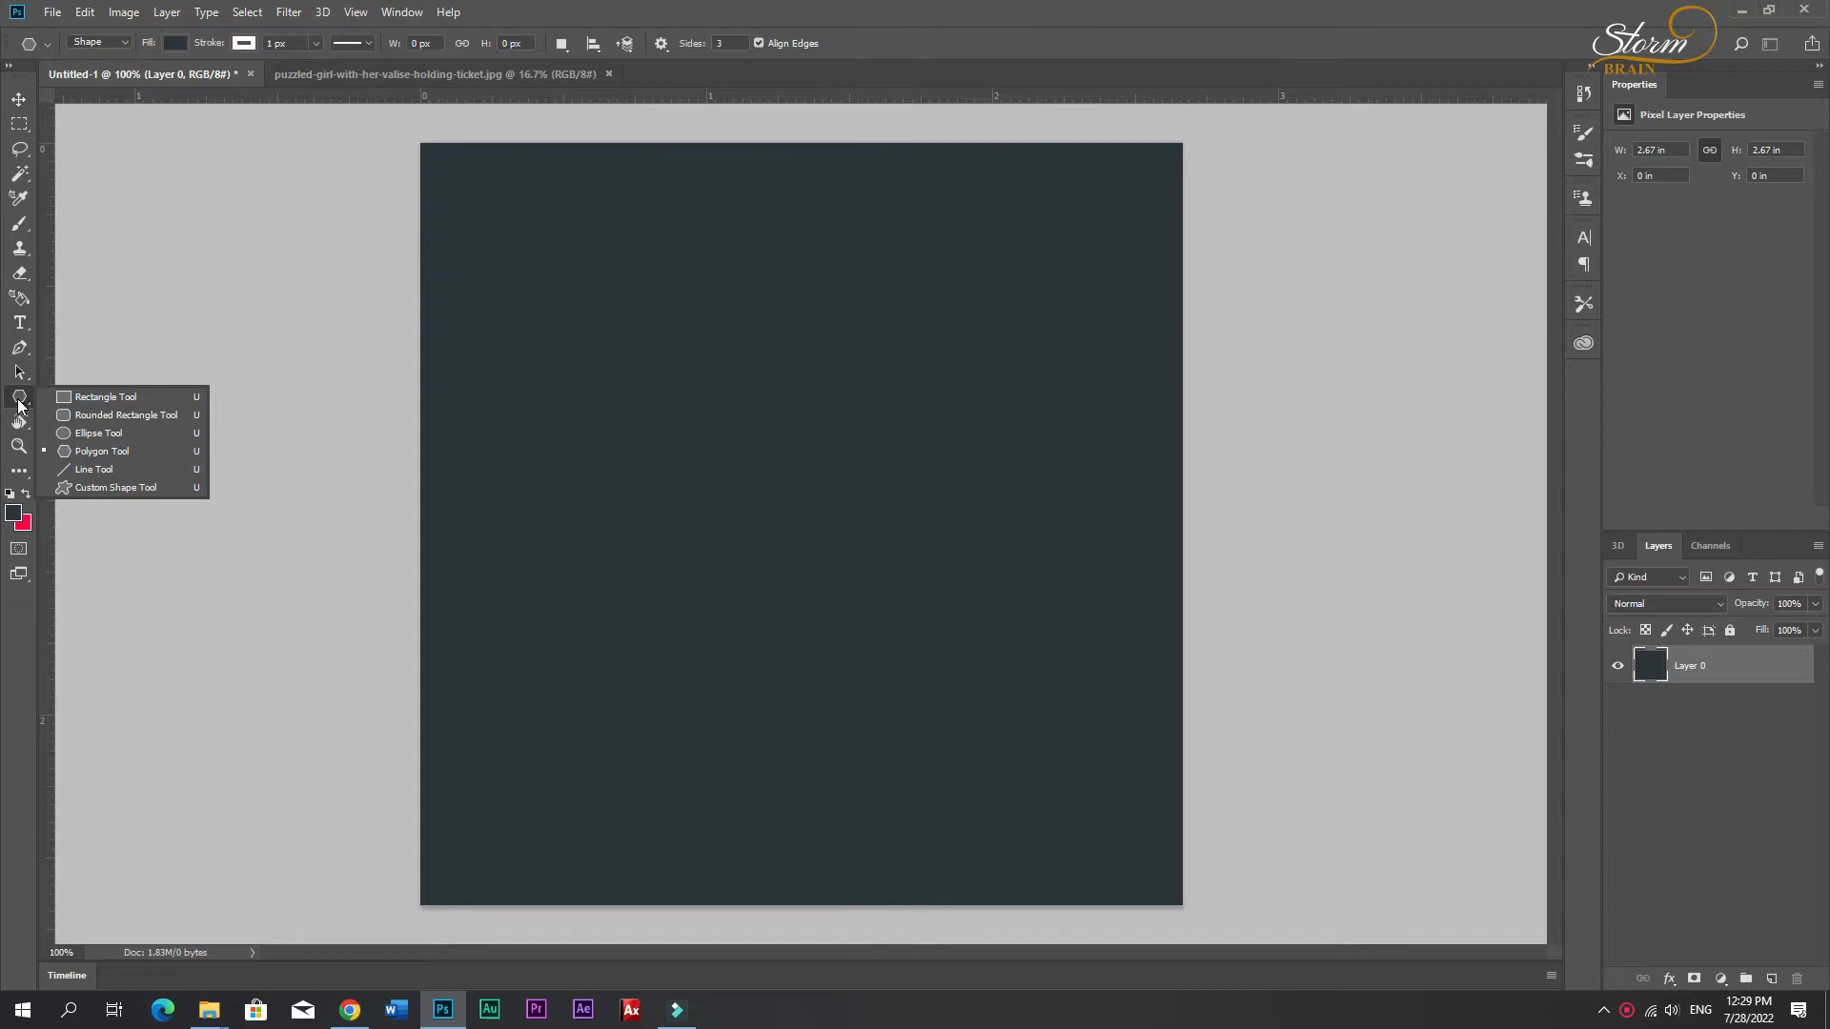
{"action": "left_click", "coordinate": [67, 394]}
{"action": "left_click_drag", "start_coordinate": [525, 335], "coordinate": [759, 570]}
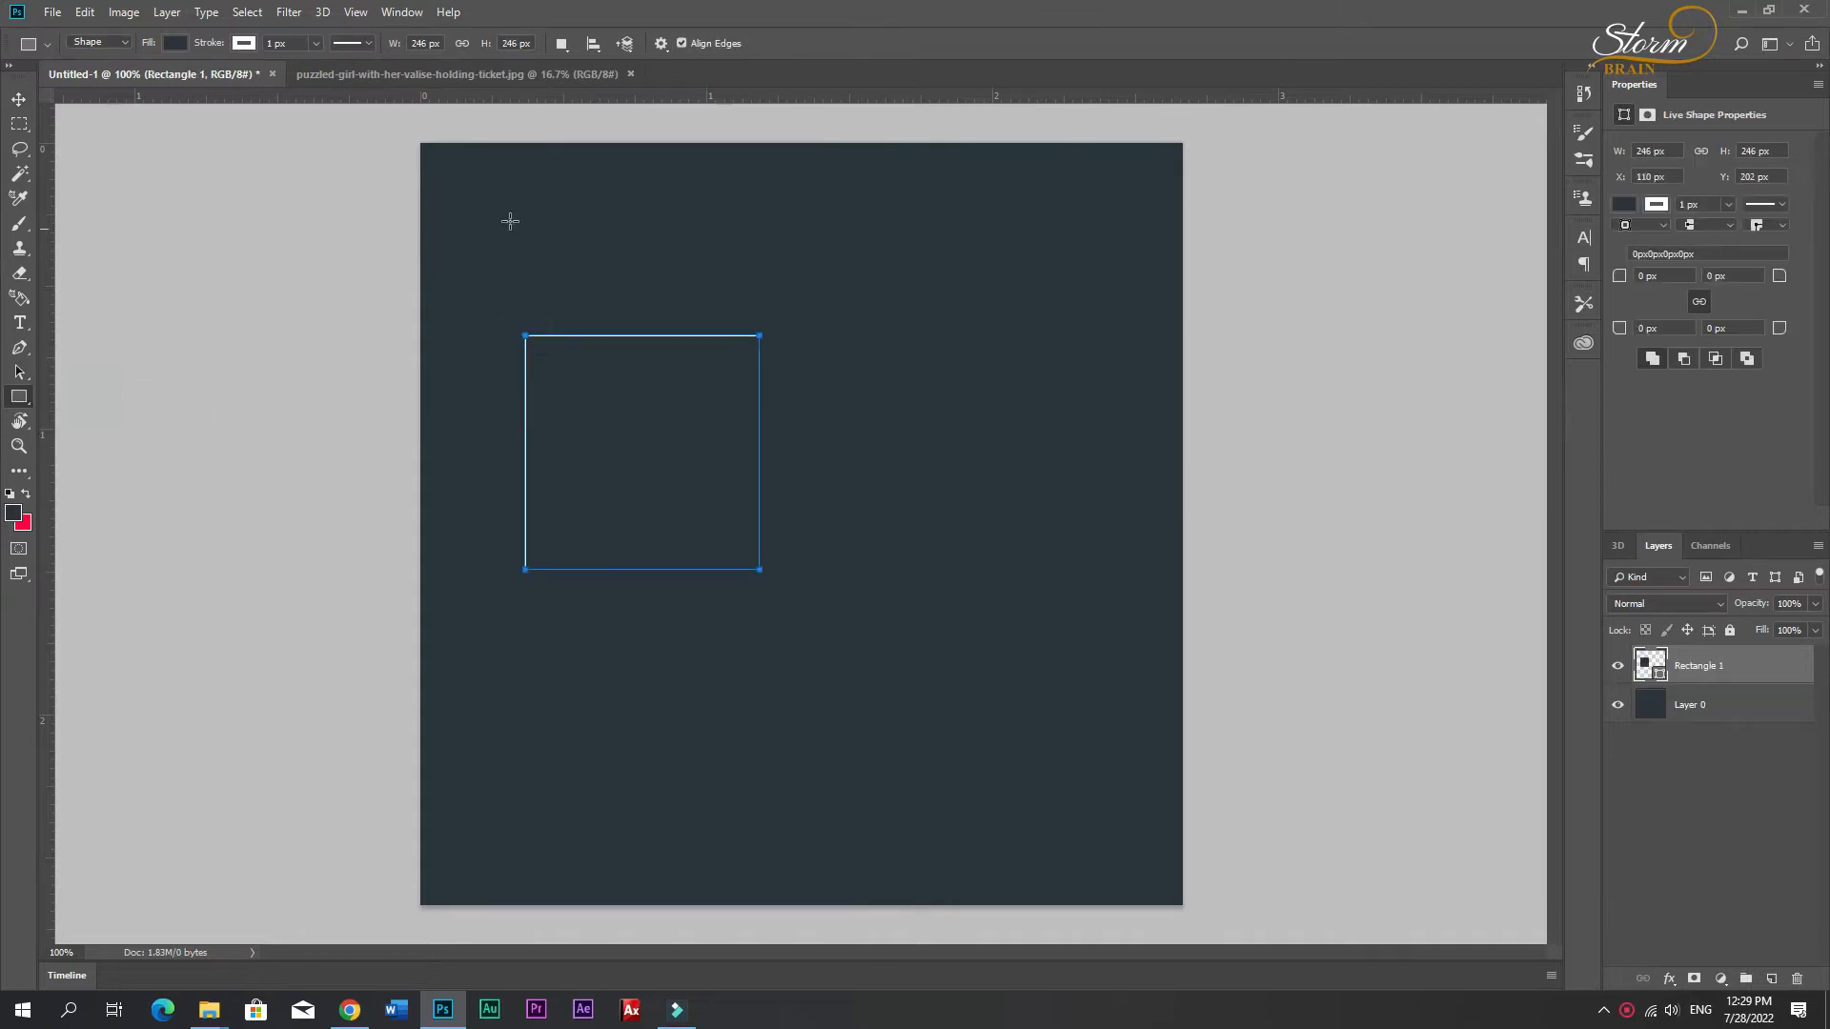
Step: Remove the square's stroke and fill it with the background swatch's pinkish red, #fe0049
{"action": "left_click", "coordinate": [244, 43]}
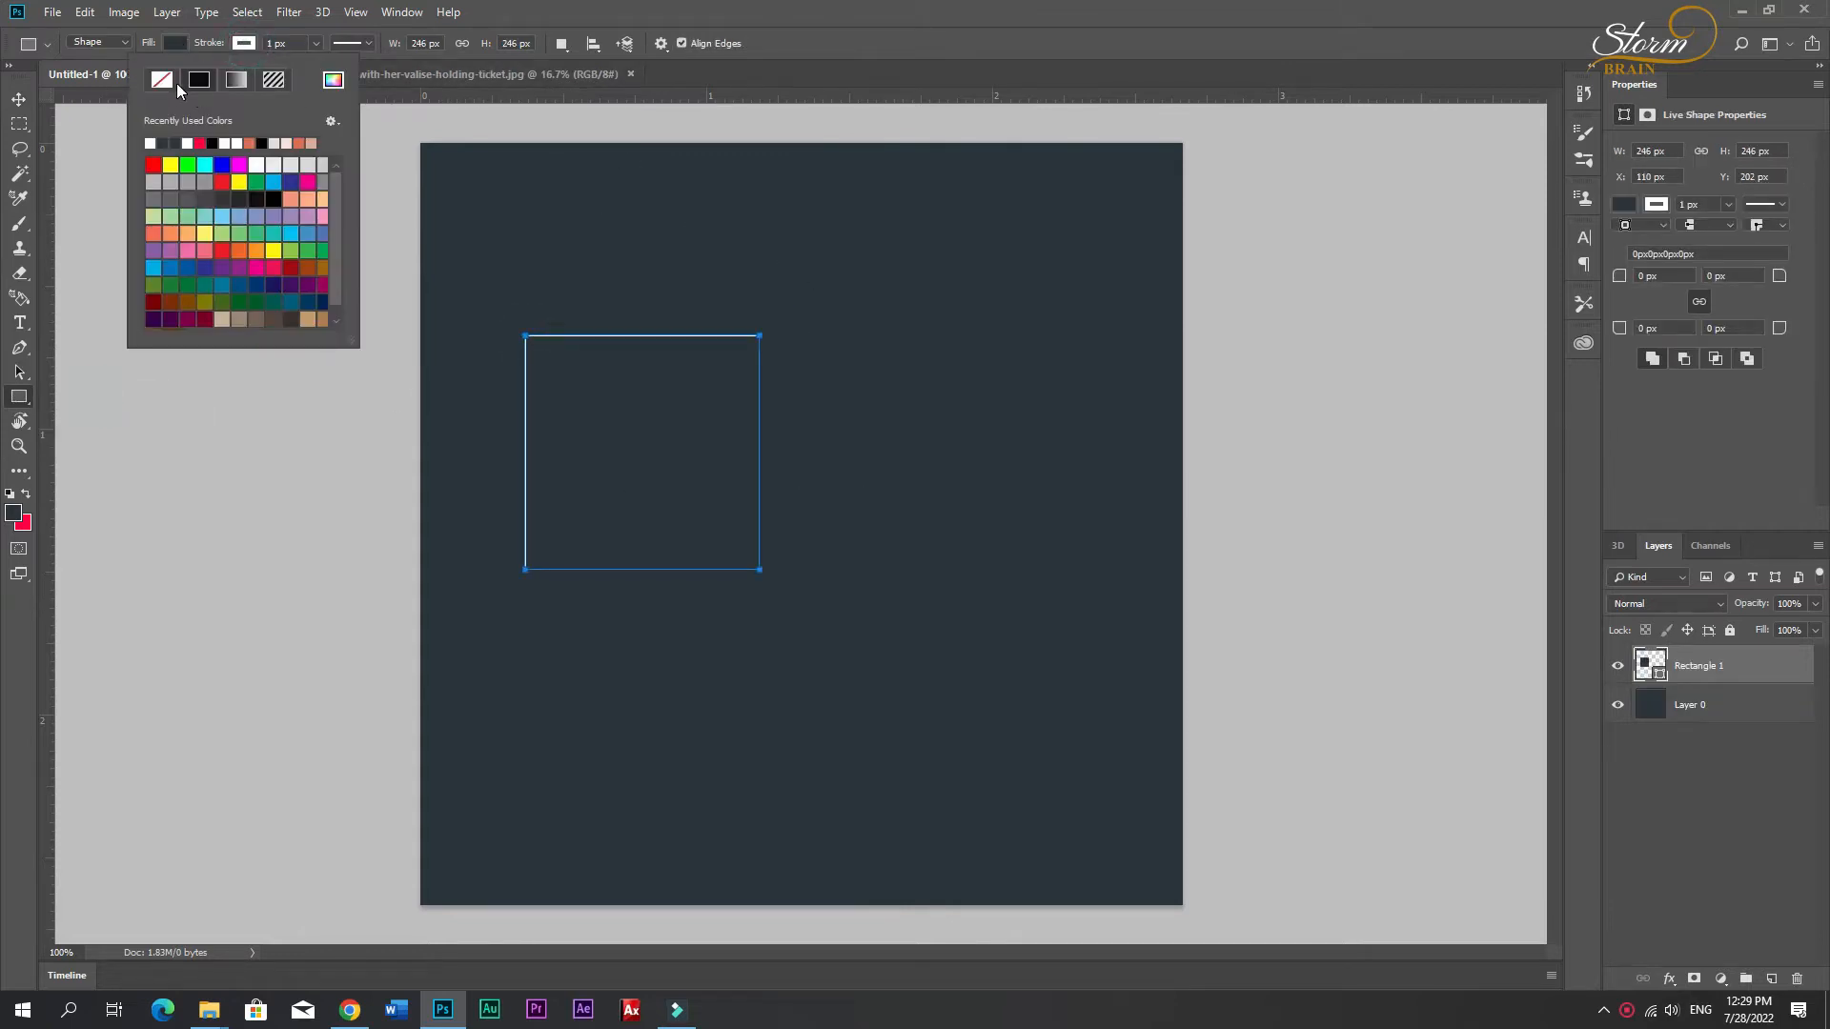
{"action": "left_click", "coordinate": [163, 82]}
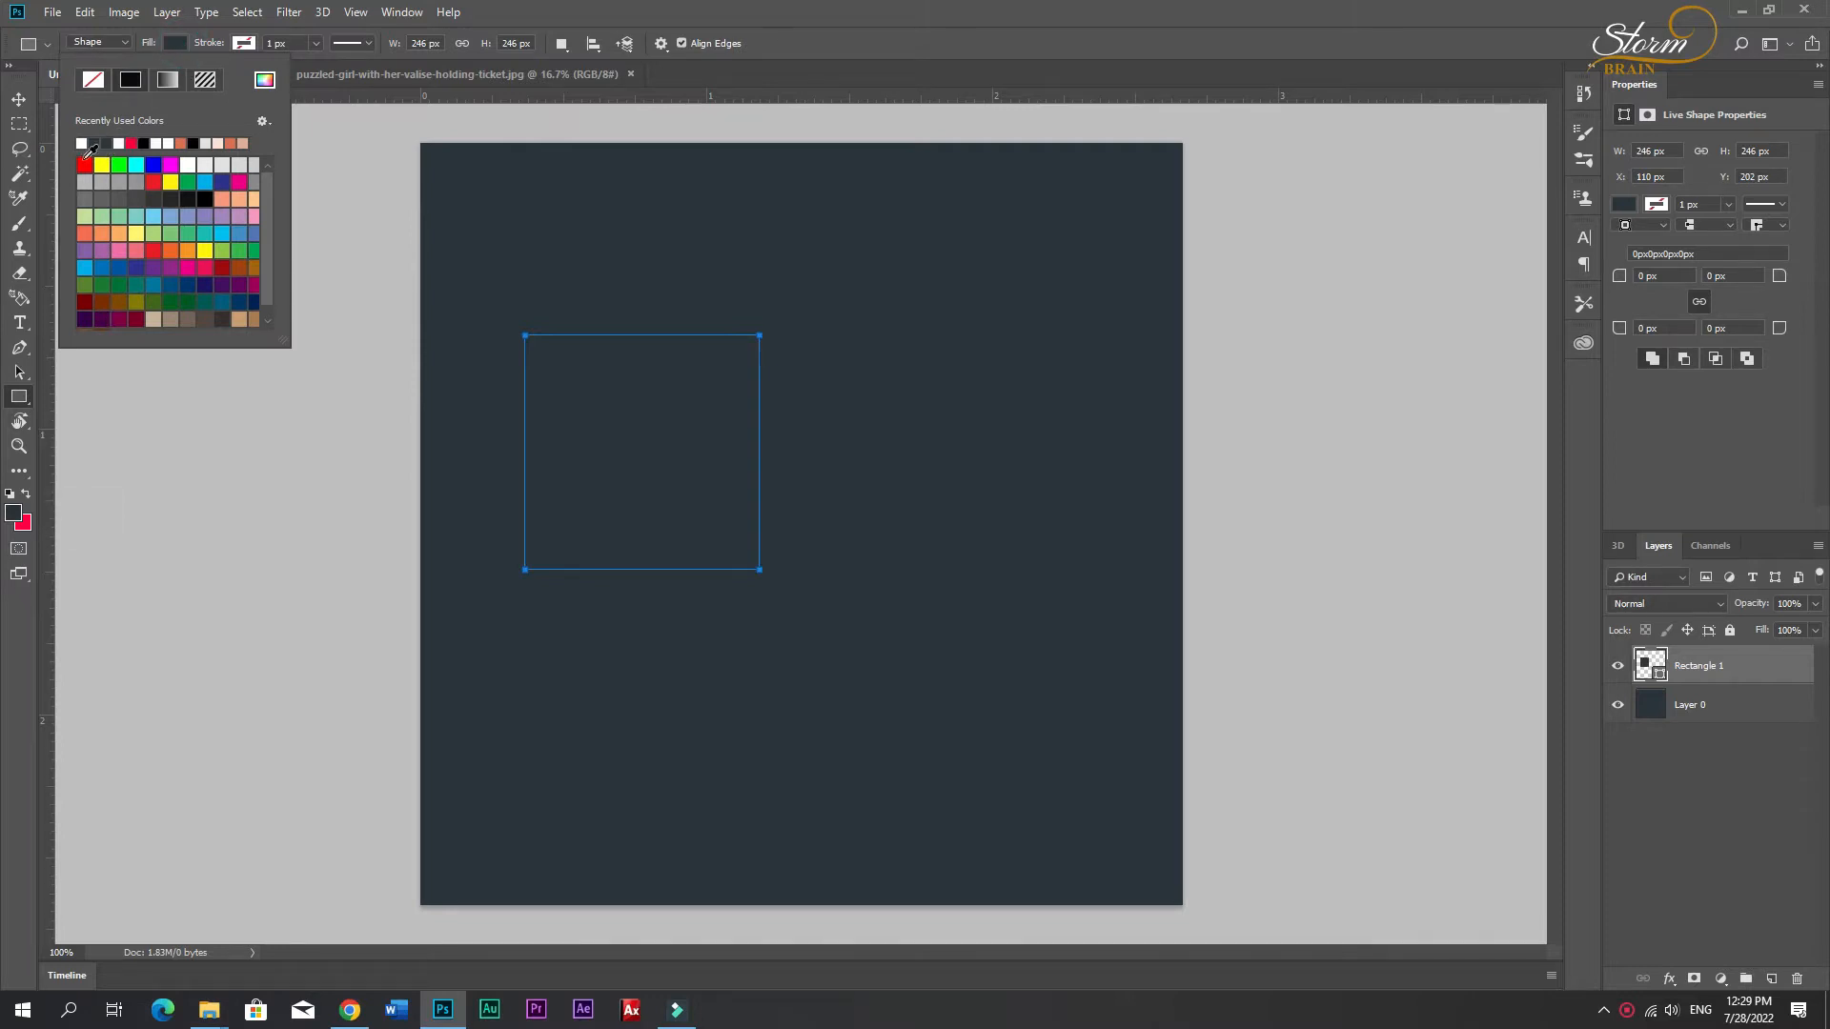
{"action": "left_click", "coordinate": [264, 79]}
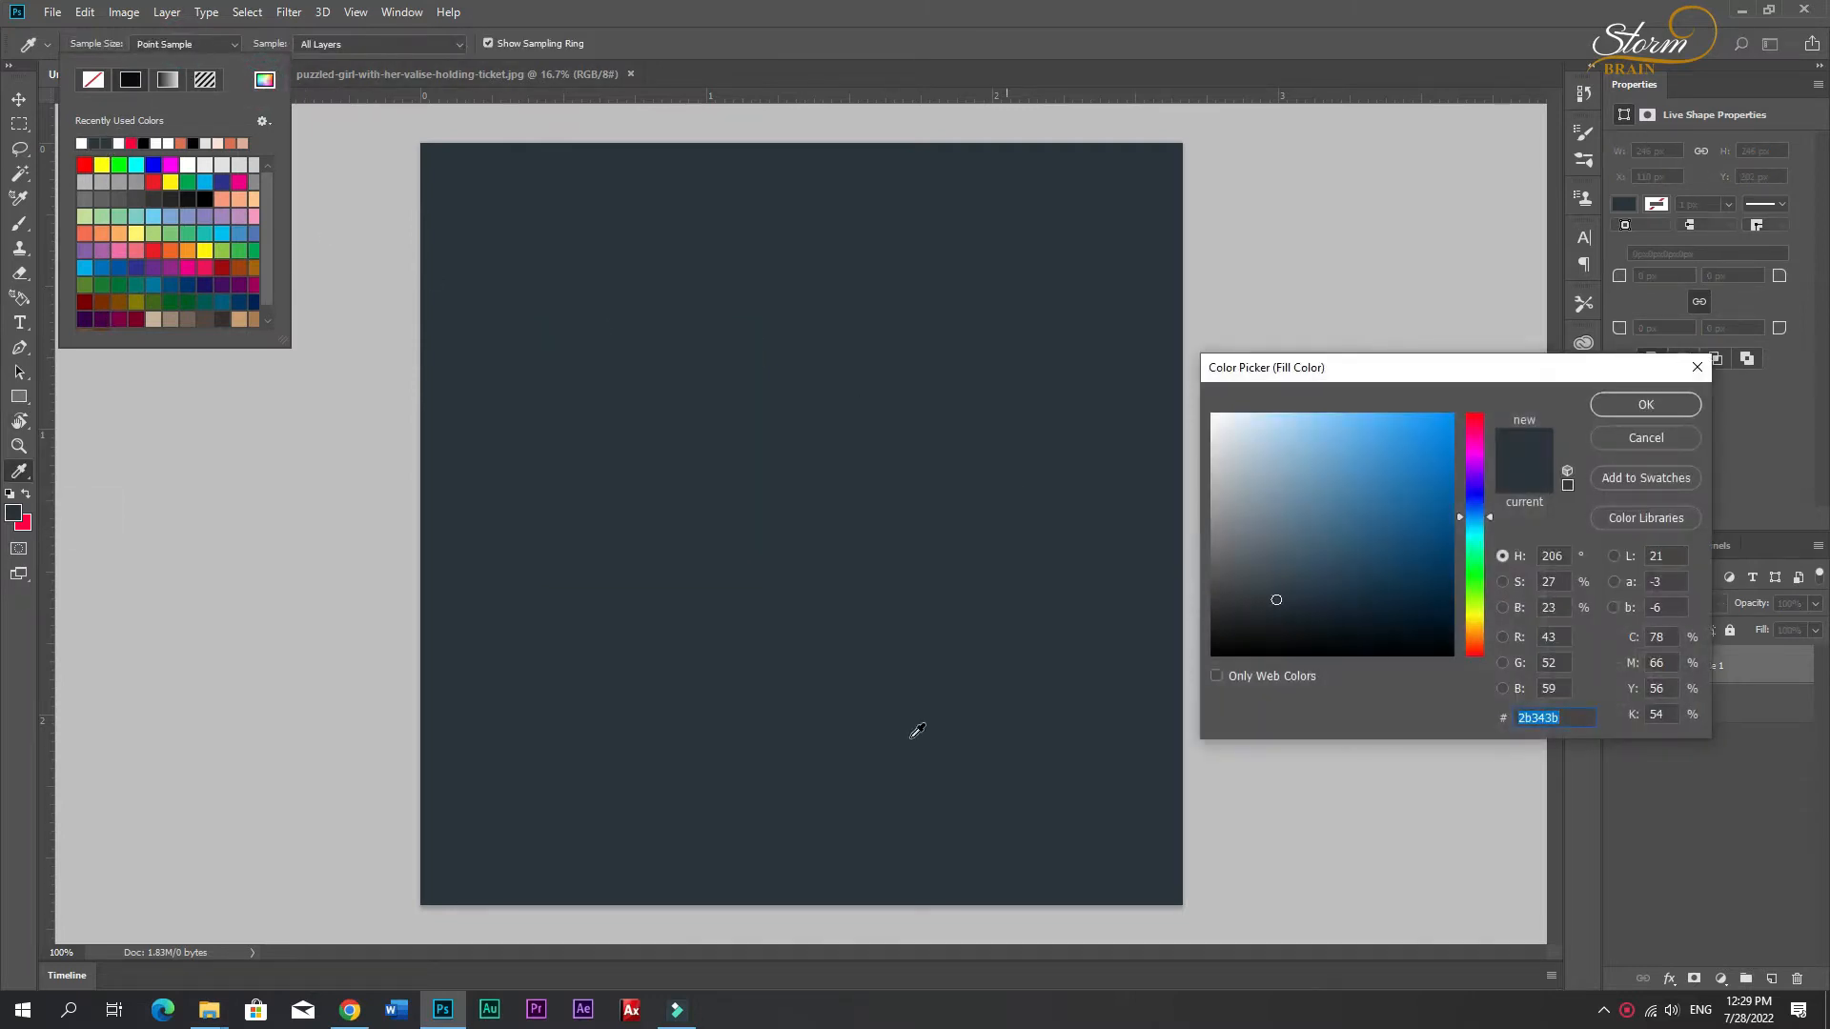
{"action": "left_click", "coordinate": [29, 519]}
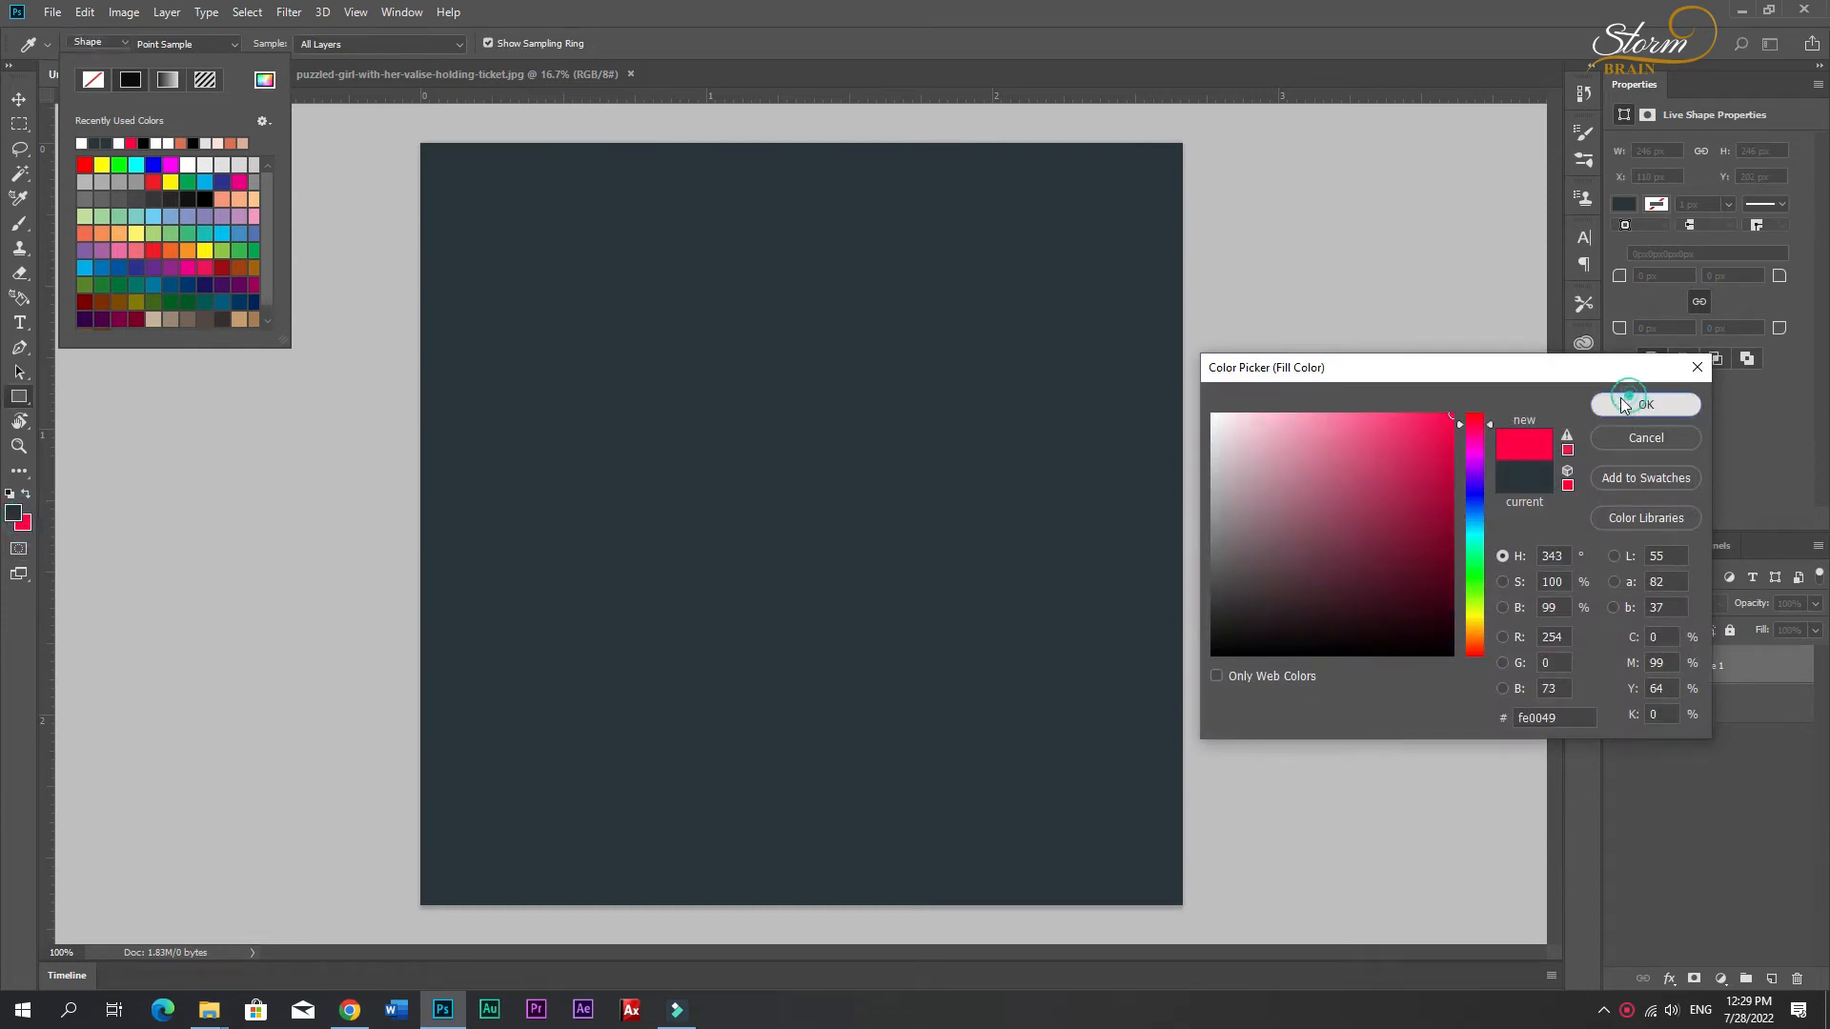
{"action": "left_click", "coordinate": [1629, 402]}
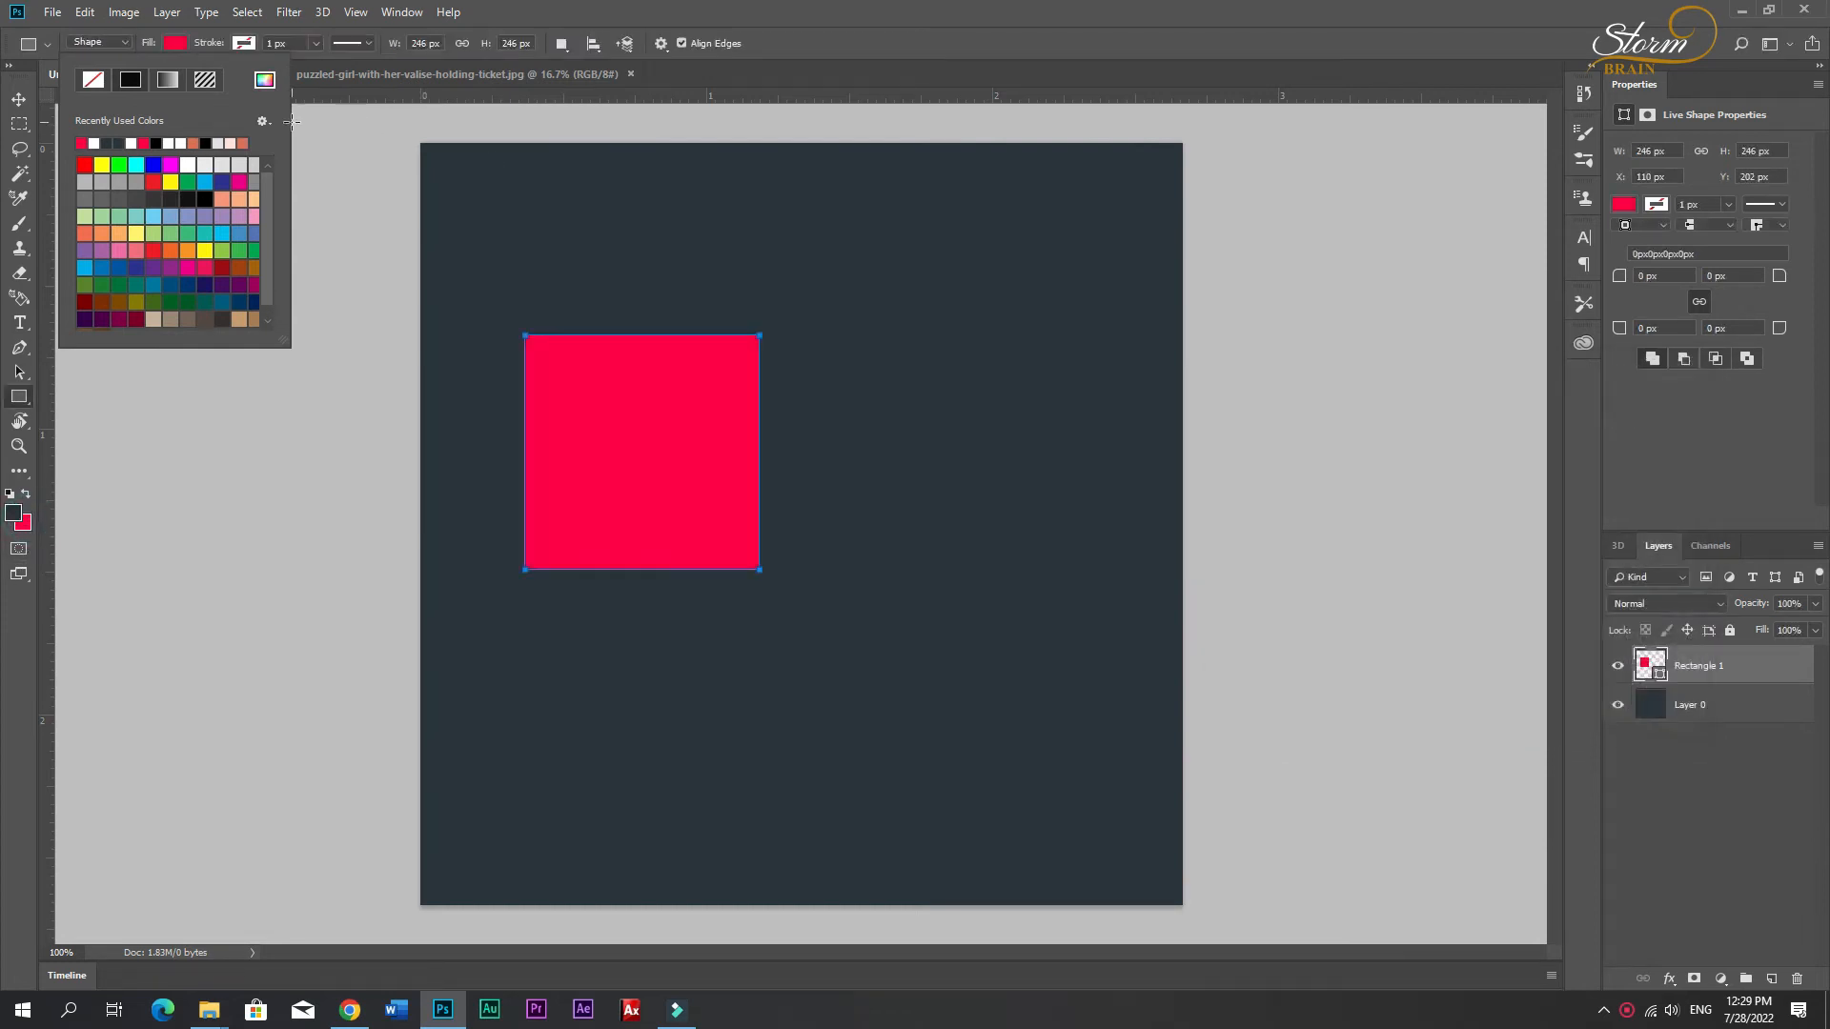
Step: Scale and move the red square so it covers the whole canvas at 800 × 800 px
{"action": "left_click", "coordinate": [19, 99]}
{"action": "key", "text": "ctrl"}
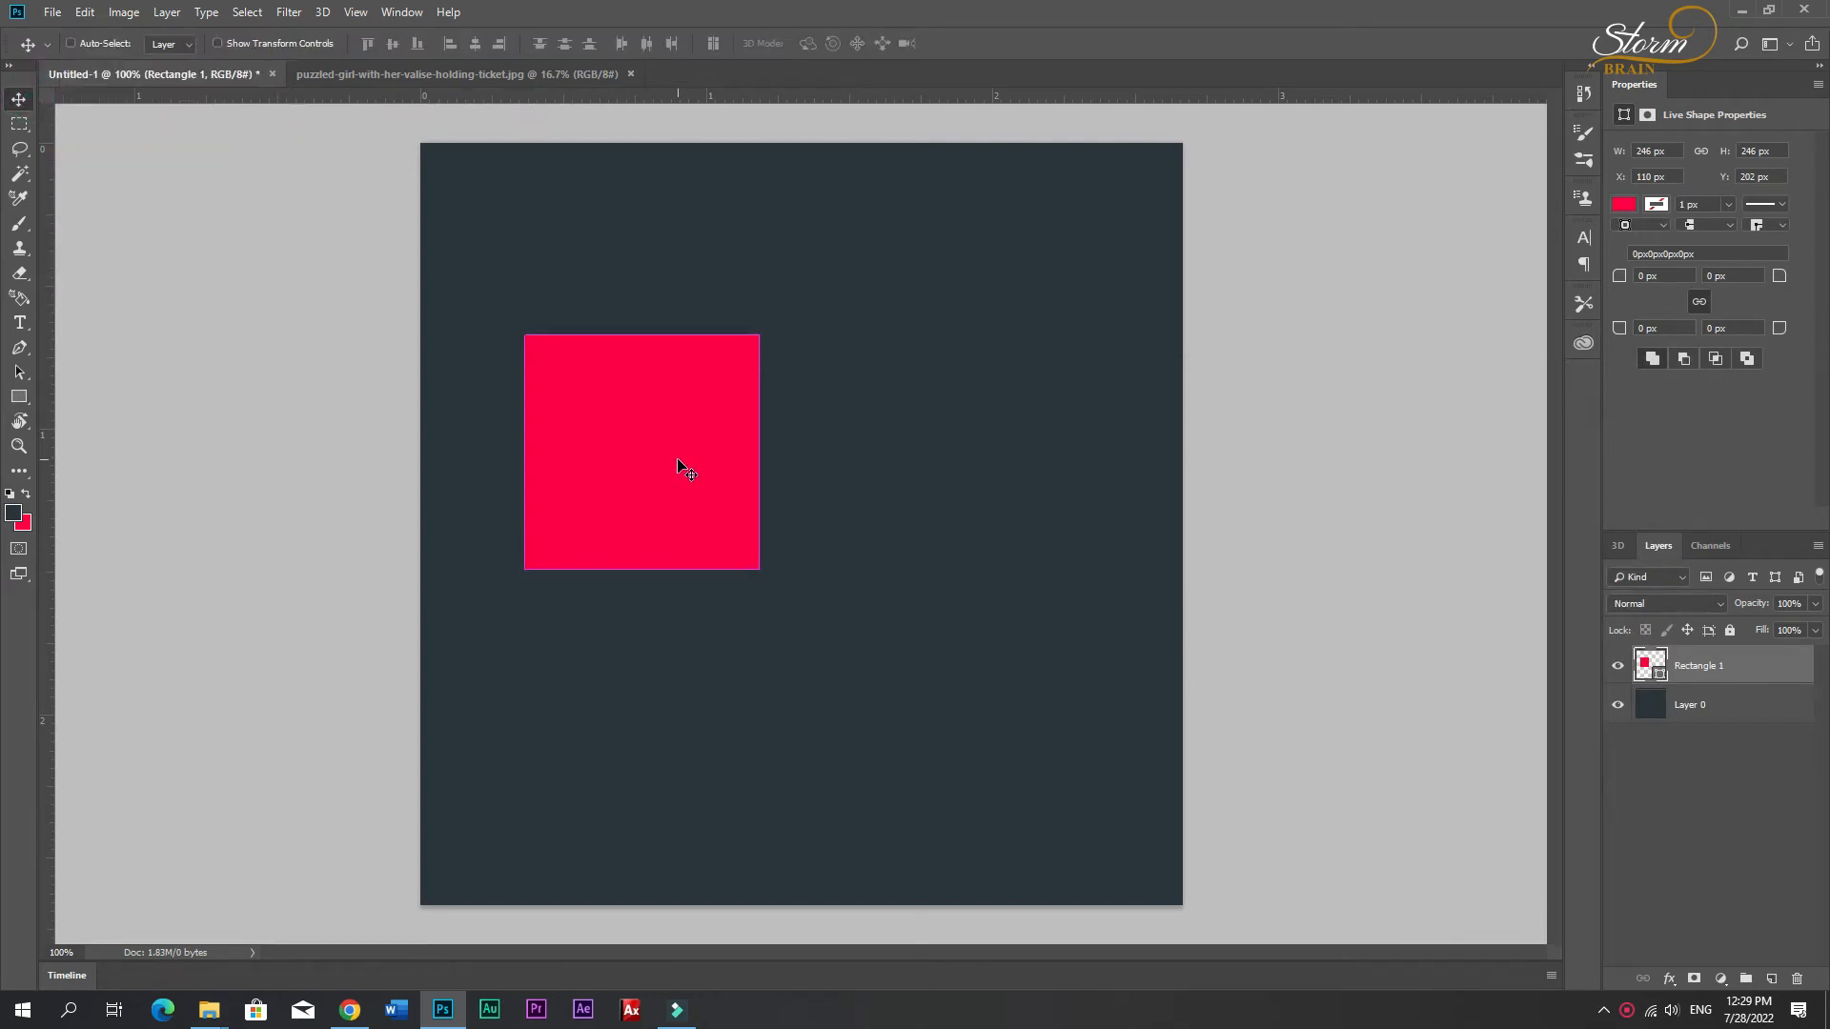
{"action": "key", "text": "ctrl+t"}
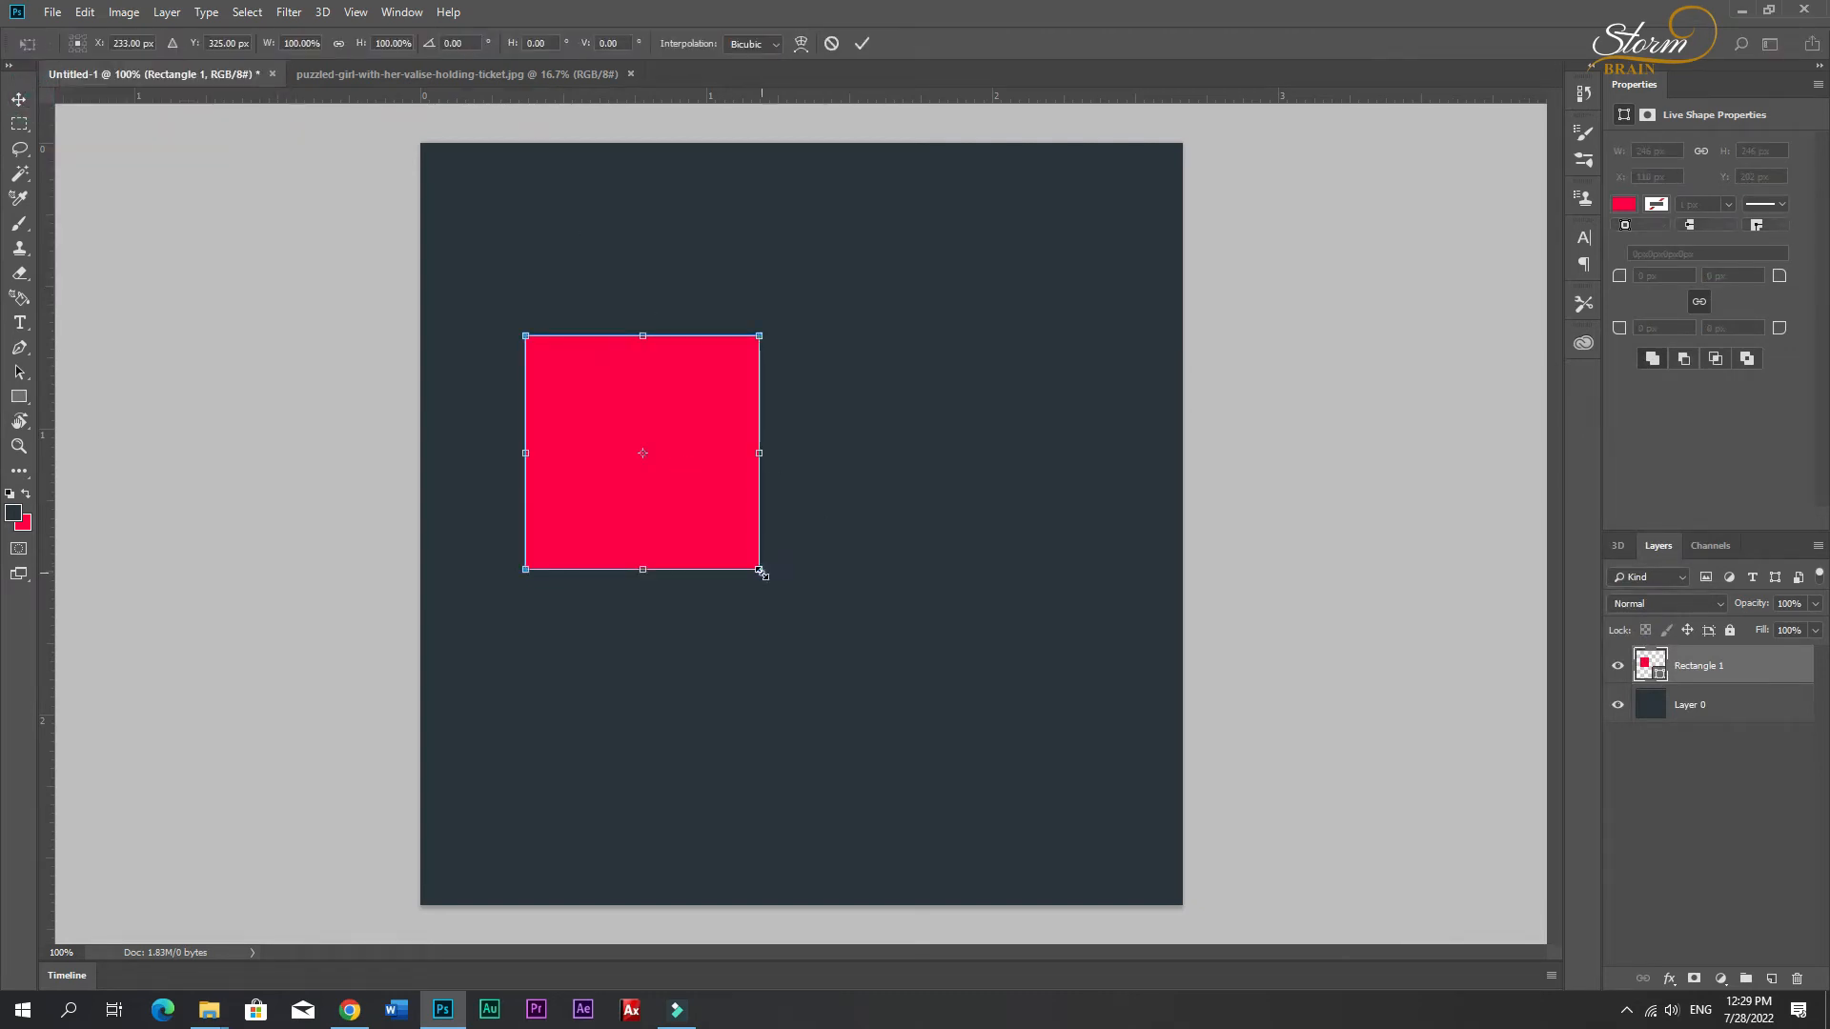
{"action": "left_click_drag", "start_coordinate": [759, 571], "coordinate": [1060, 685]}
{"action": "left_click_drag", "start_coordinate": [610, 571], "coordinate": [715, 577]}
{"action": "left_click_drag", "start_coordinate": [1070, 785], "coordinate": [1224, 863]}
{"action": "key", "text": "Return"}
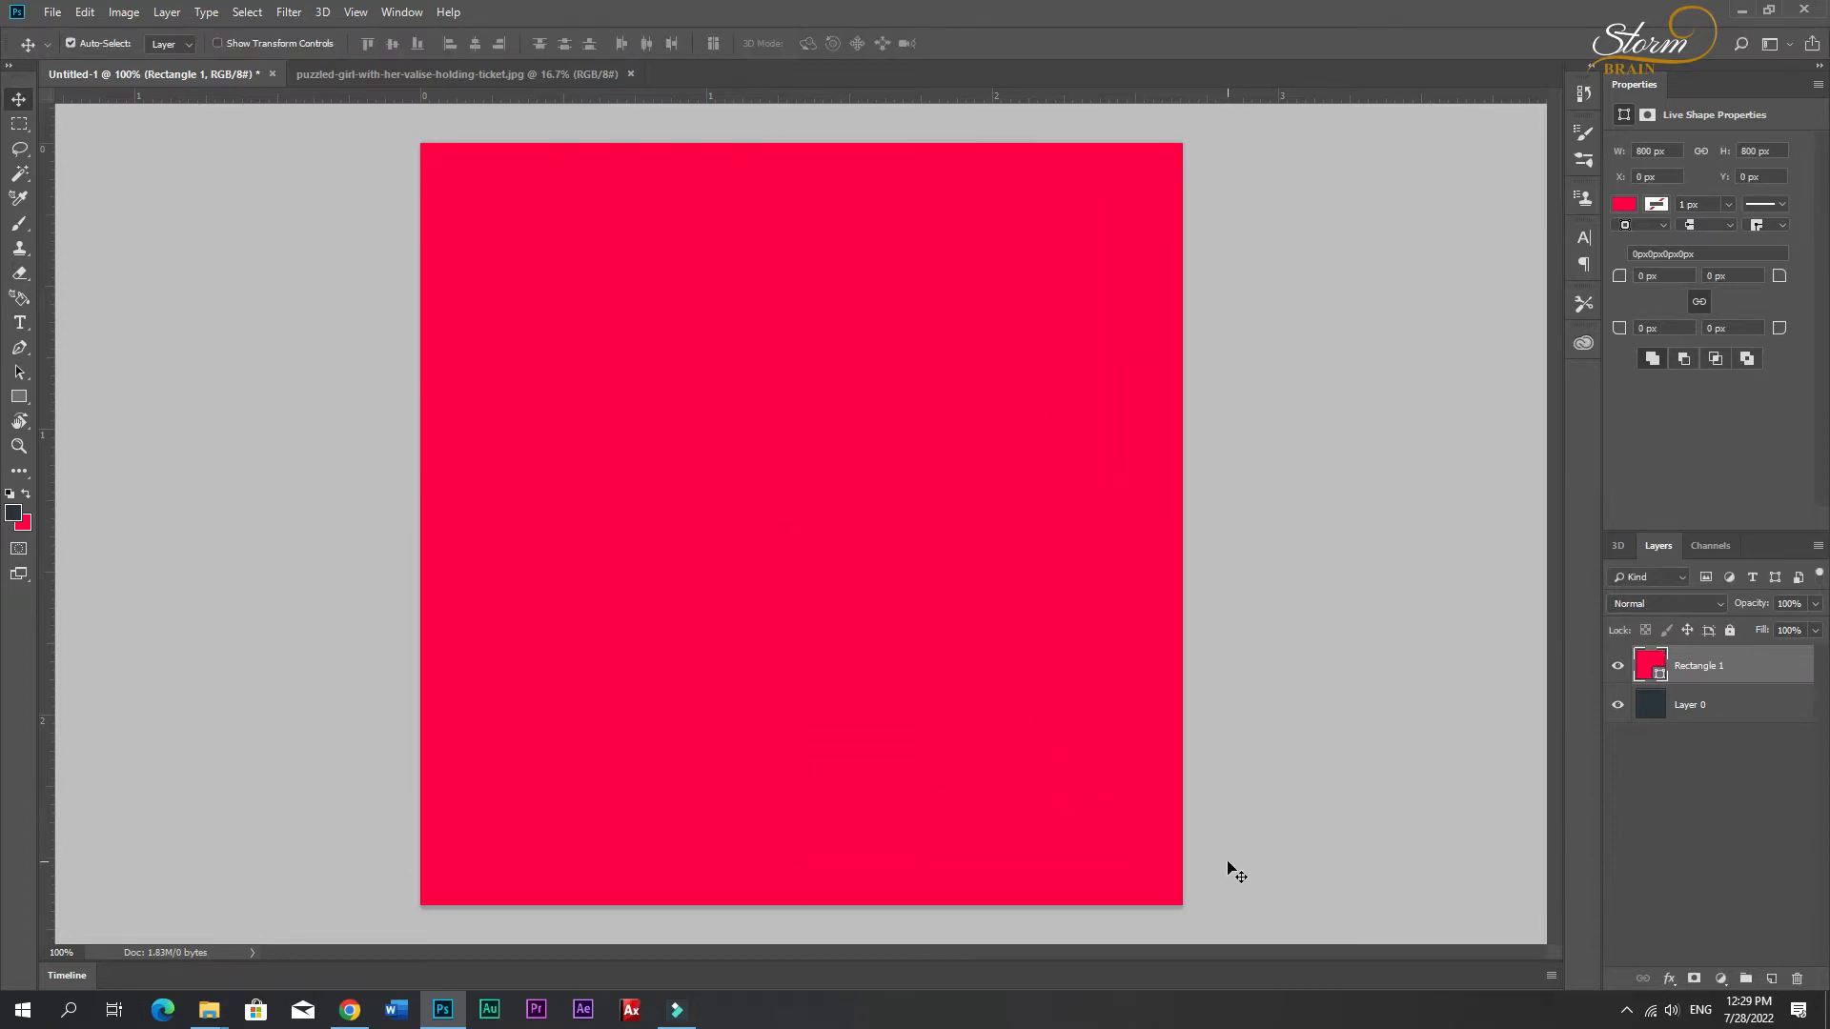
Step: Rotate the red square about 42° and enlarge it so its lower edge runs diagonally from the canvas's upper-left corner
{"action": "key", "text": "ctrl"}
{"action": "key", "text": "ctrl+t"}
{"action": "left_click_drag", "start_coordinate": [1261, 356], "coordinate": [1328, 667]}
{"action": "left_click_drag", "start_coordinate": [781, 614], "coordinate": [933, 154]}
{"action": "left_click_drag", "start_coordinate": [1116, 496], "coordinate": [1107, 774]}
{"action": "left_click_drag", "start_coordinate": [1419, 506], "coordinate": [1400, 584]}
{"action": "left_click_drag", "start_coordinate": [1042, 511], "coordinate": [1122, 484]}
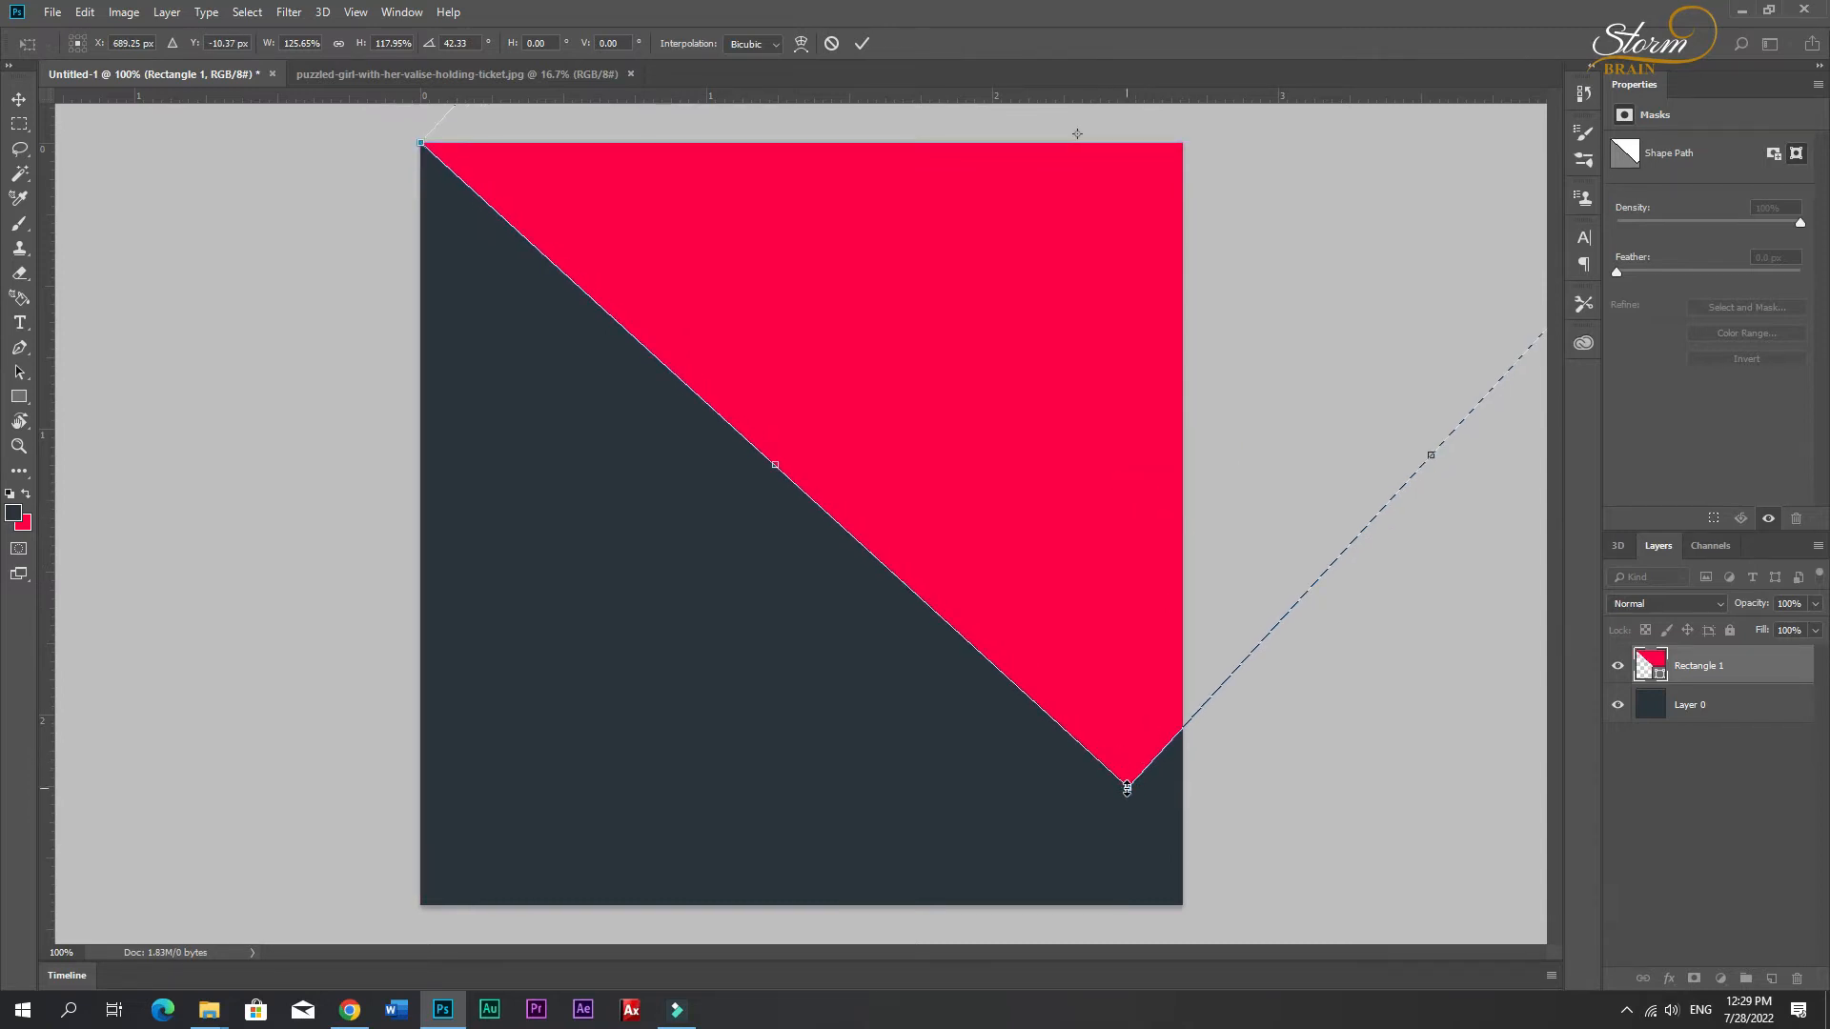
Step: Refine the red square to a 45° rotation and 142.33% width, with its edge running from the canvas's upper-left to lower-right corner, and deselect it
{"action": "left_click_drag", "start_coordinate": [1166, 748], "coordinate": [1210, 856]}
{"action": "left_click_drag", "start_coordinate": [1091, 630], "coordinate": [1061, 671]}
{"action": "left_click_drag", "start_coordinate": [371, 143], "coordinate": [467, 93]}
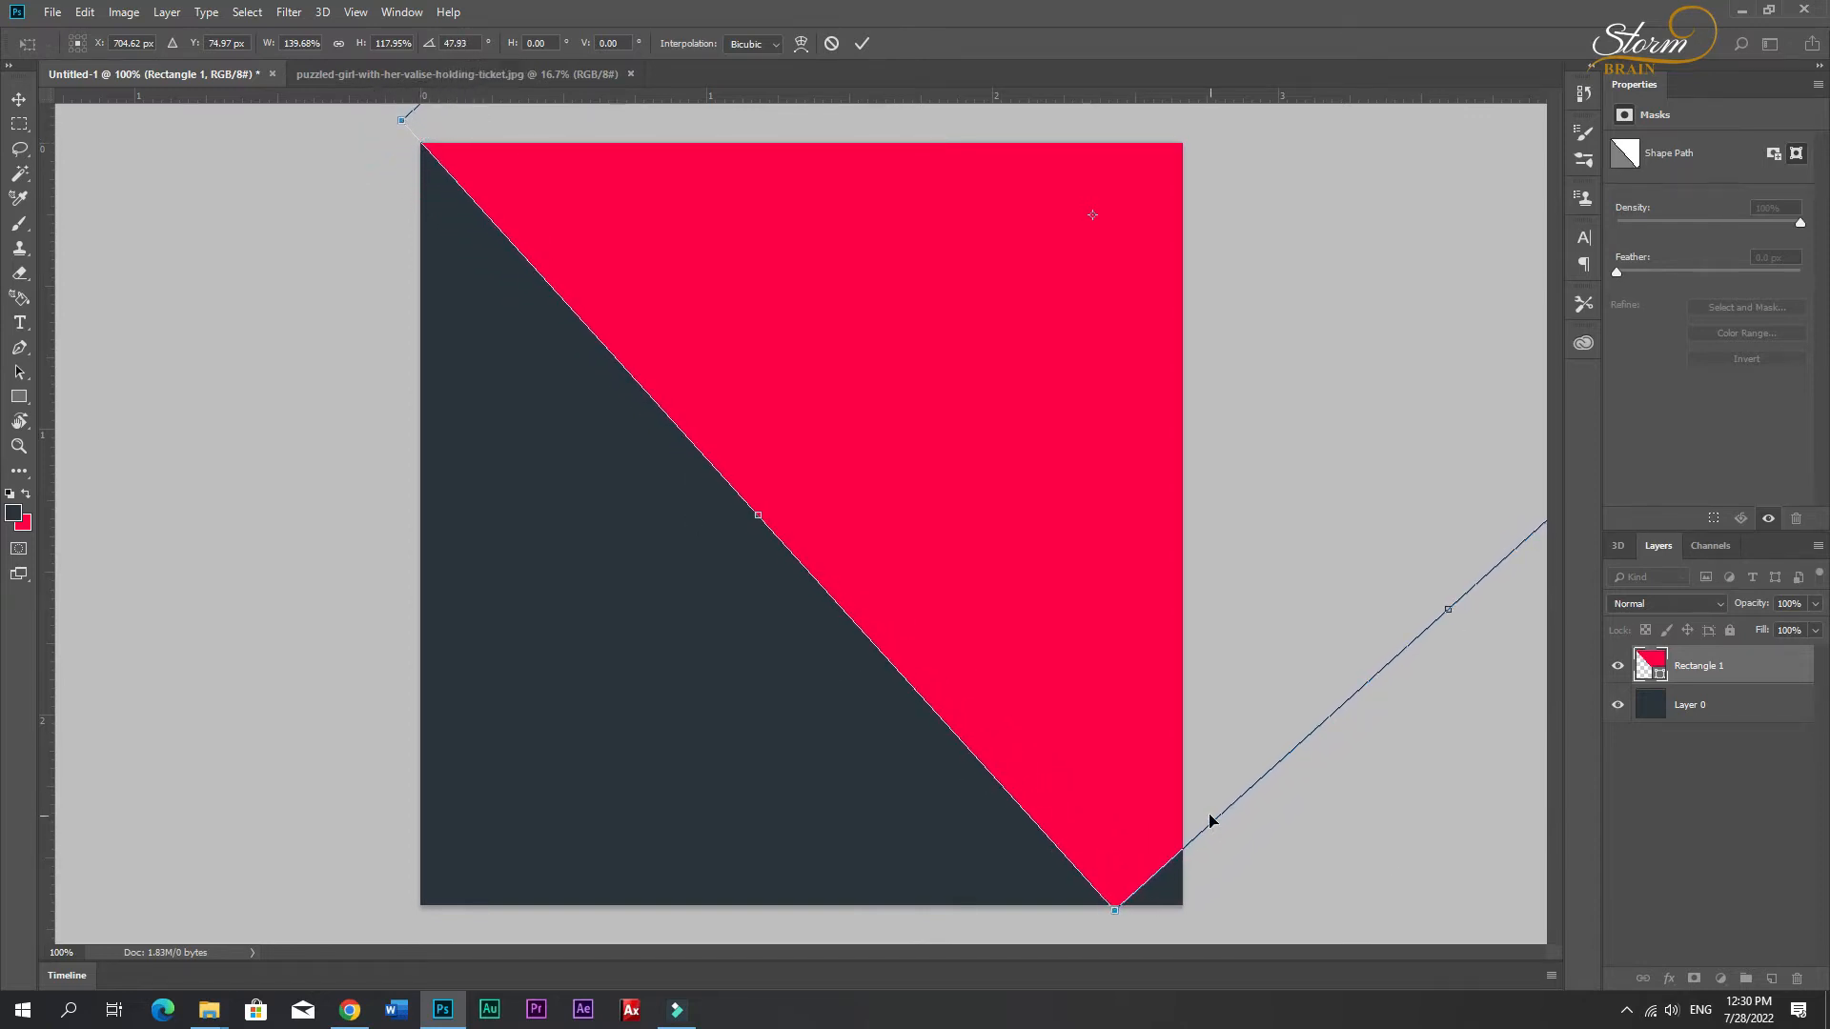
{"action": "left_click_drag", "start_coordinate": [1210, 791], "coordinate": [1281, 786]}
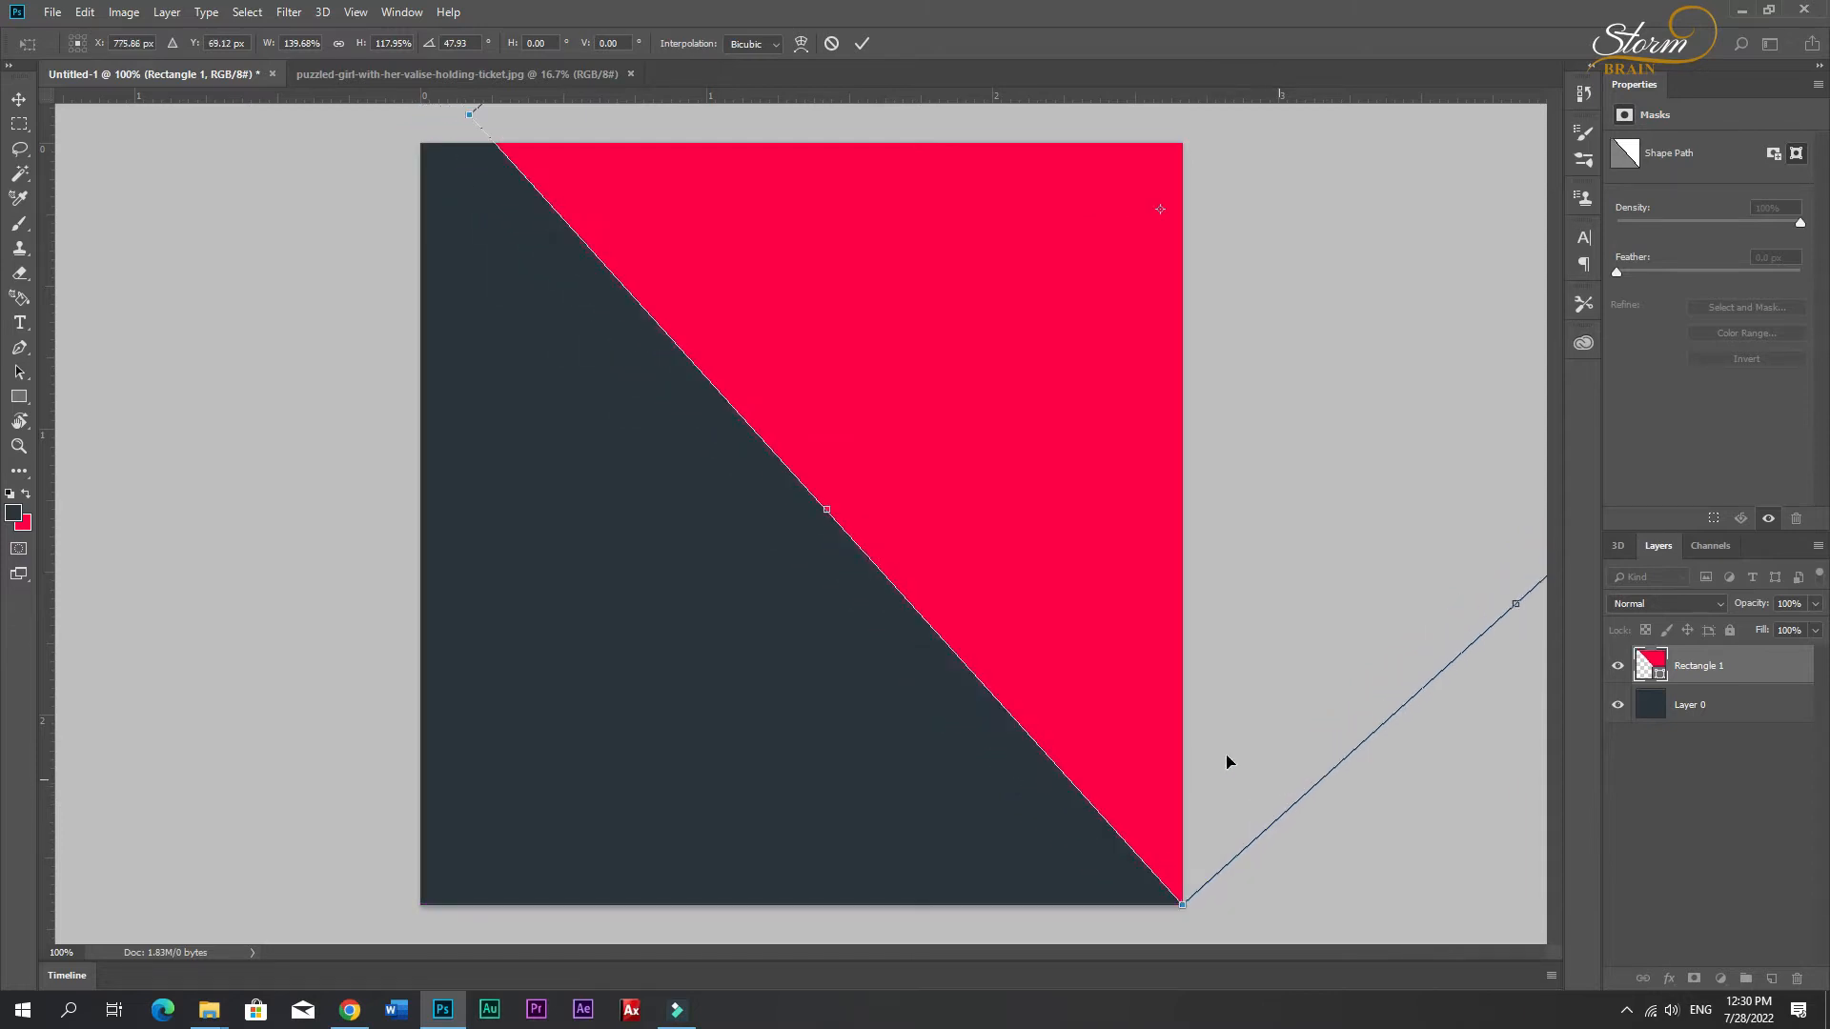
{"action": "left_click_drag", "start_coordinate": [477, 126], "coordinate": [514, 154]}
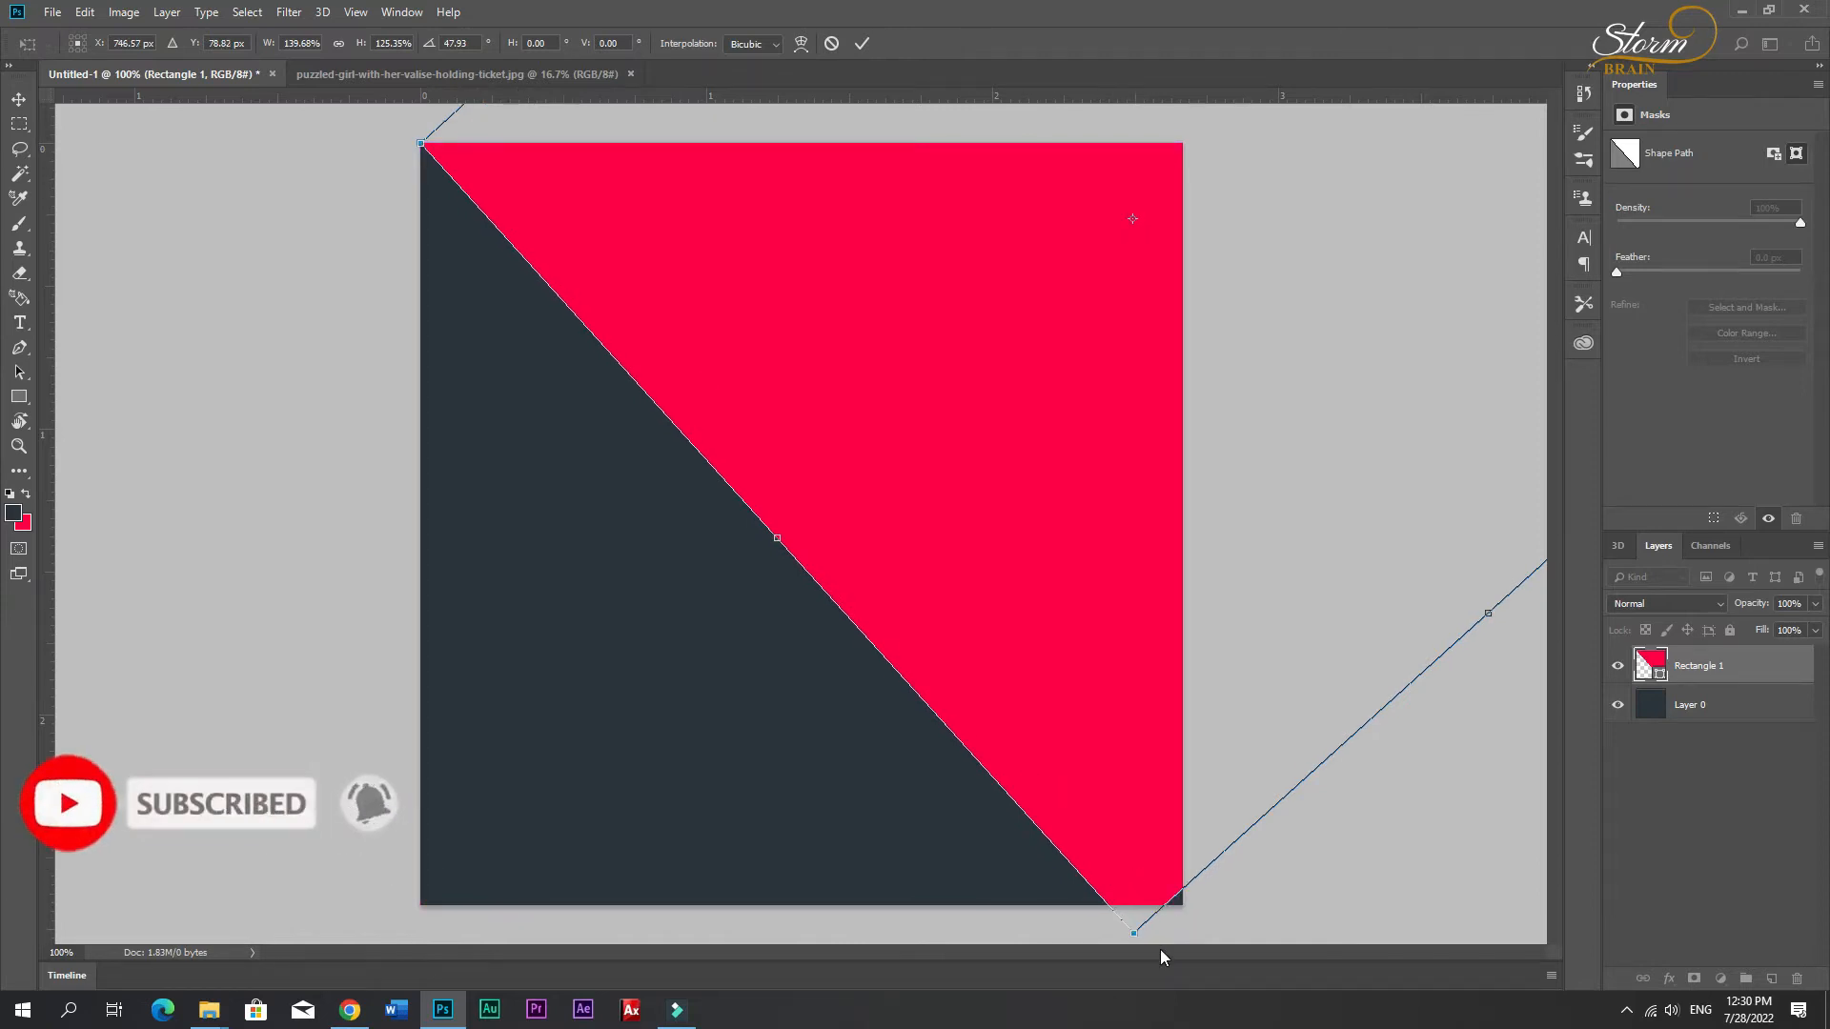
{"action": "left_click_drag", "start_coordinate": [1238, 887], "coordinate": [1244, 777]}
{"action": "left_click_drag", "start_coordinate": [1041, 717], "coordinate": [1038, 678]}
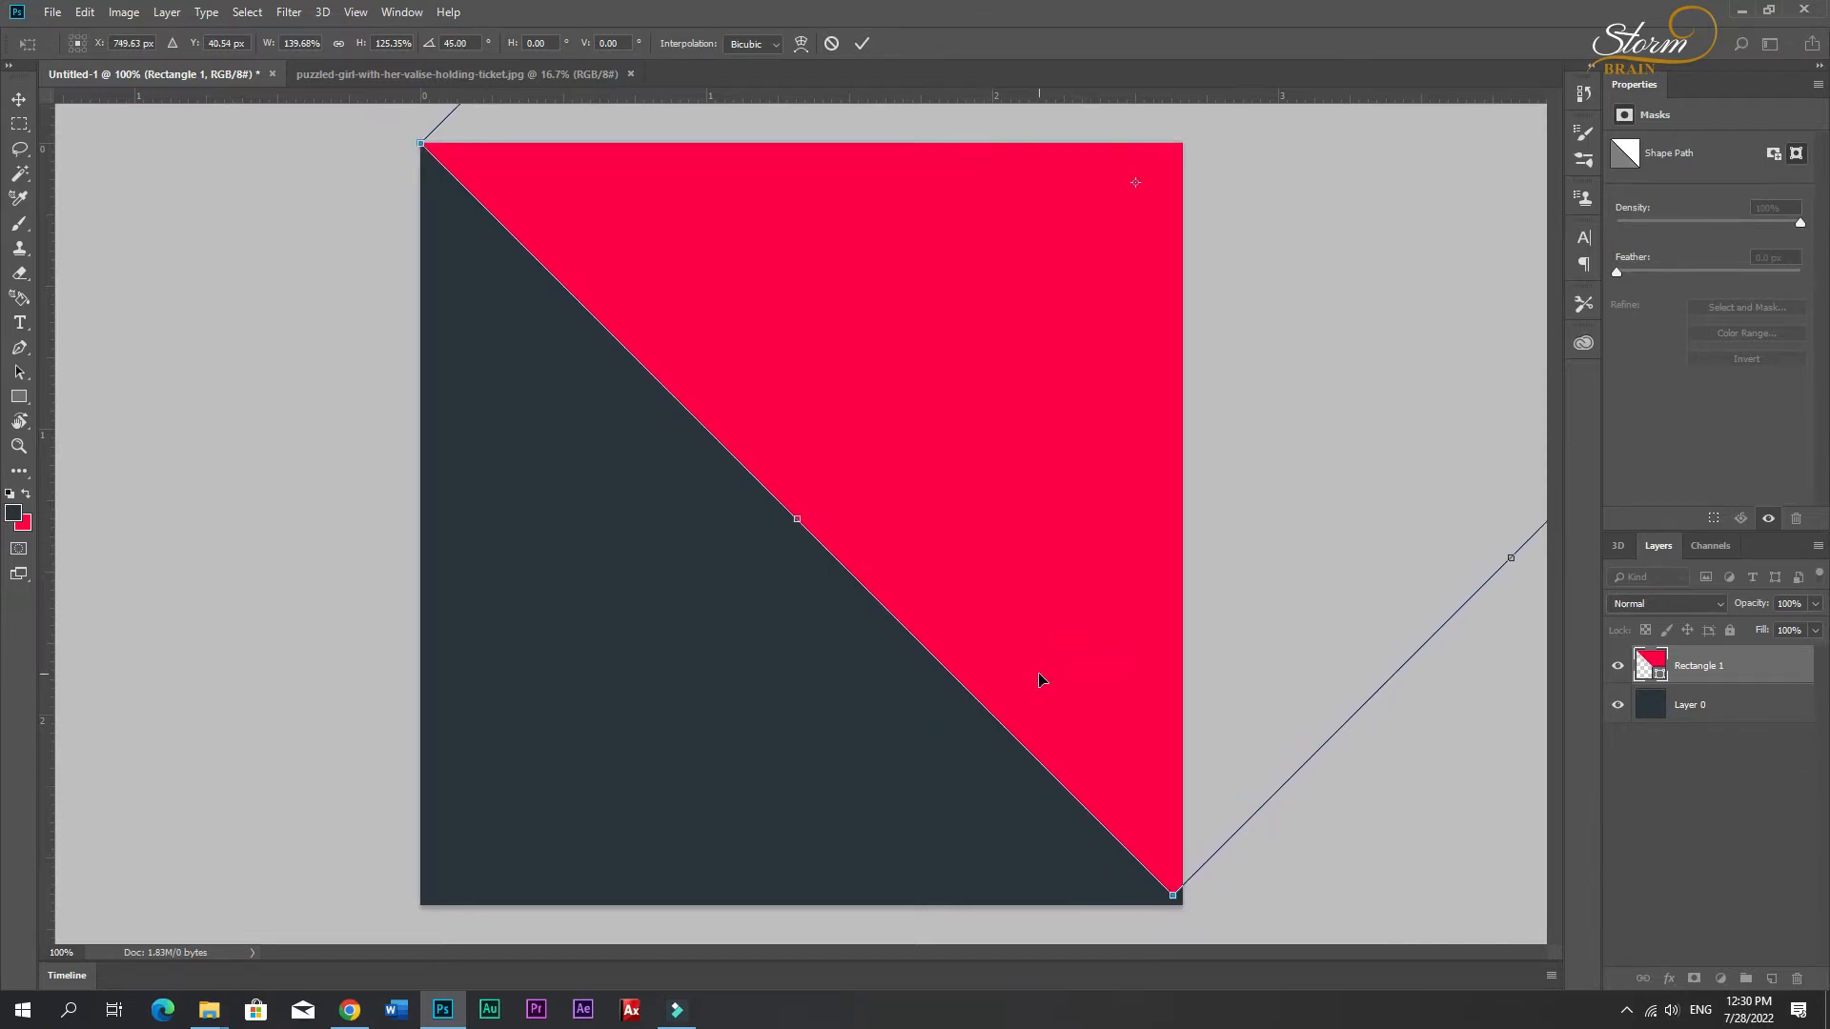
{"action": "left_click_drag", "start_coordinate": [1180, 888], "coordinate": [1215, 886]}
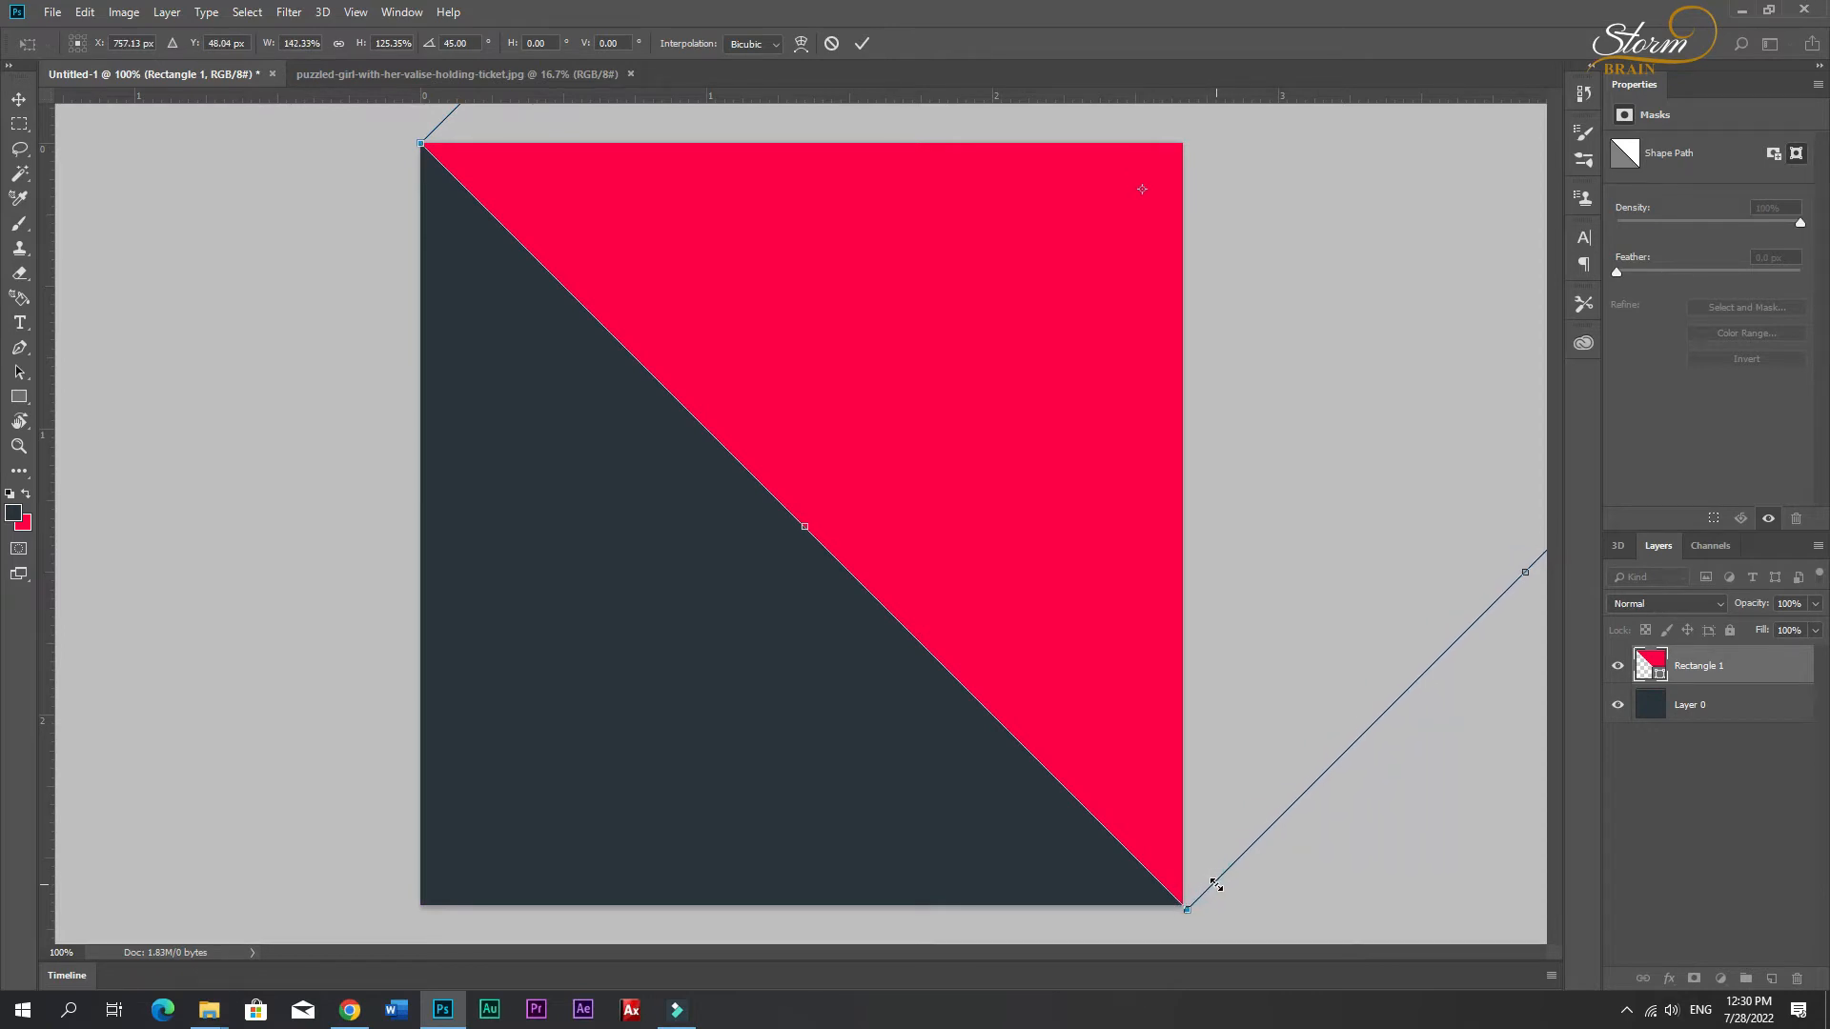
{"action": "key", "text": "Return"}
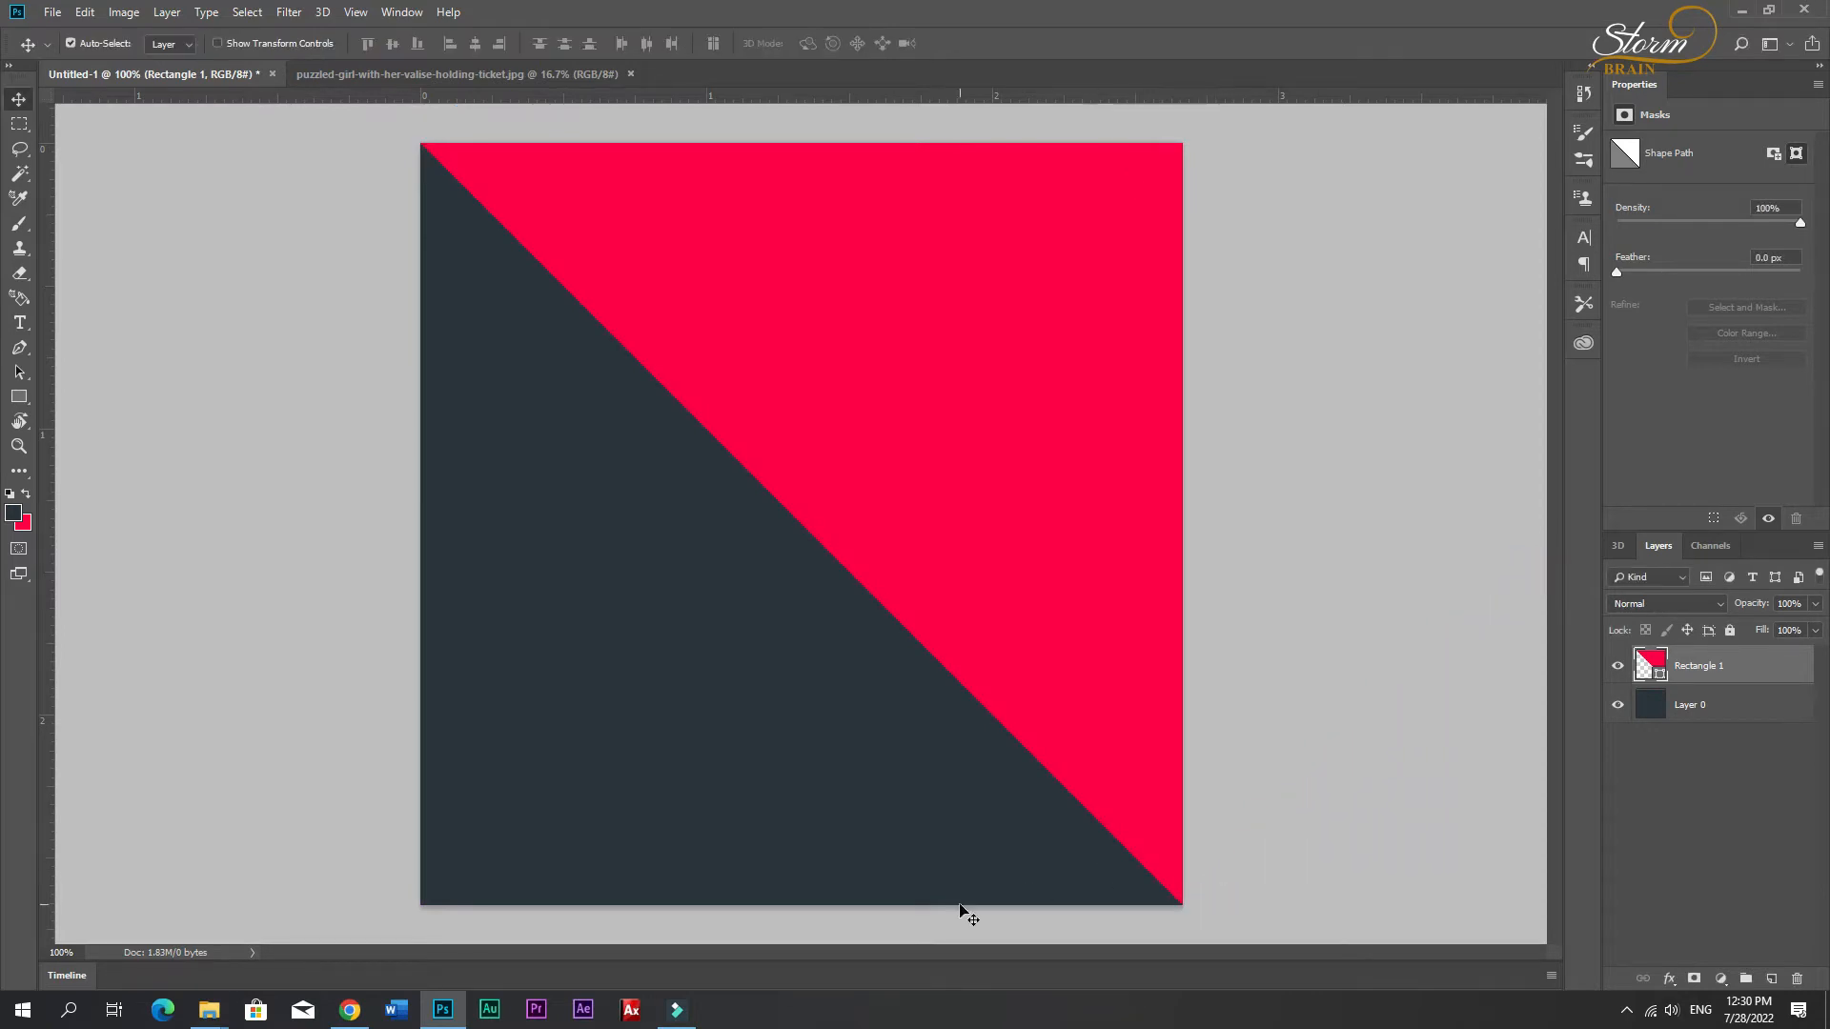
{"action": "left_click", "coordinate": [1292, 823]}
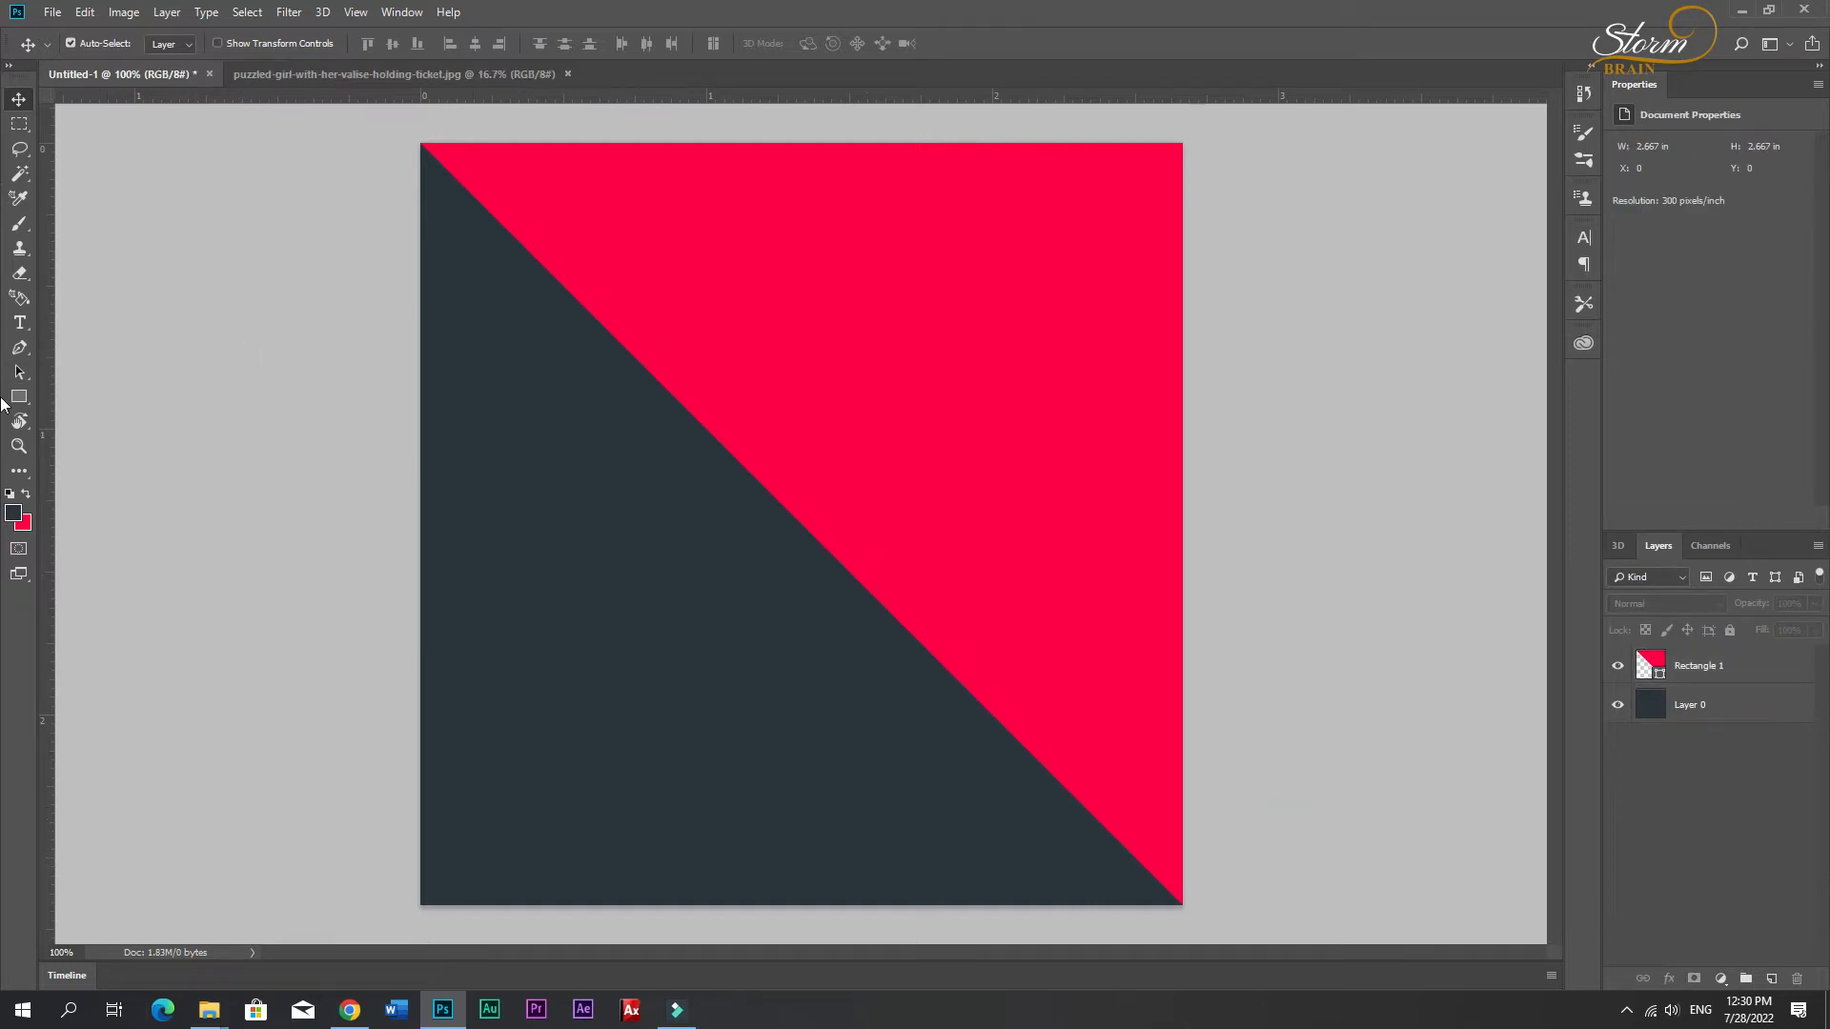
Step: Draw a white (#ffffff) circle about 566 px in diameter with the Ellipse tool and centre it on the canvas
{"action": "right_click", "coordinate": [19, 402]}
{"action": "left_click", "coordinate": [110, 416]}
{"action": "right_click", "coordinate": [20, 393]}
{"action": "left_click", "coordinate": [93, 433]}
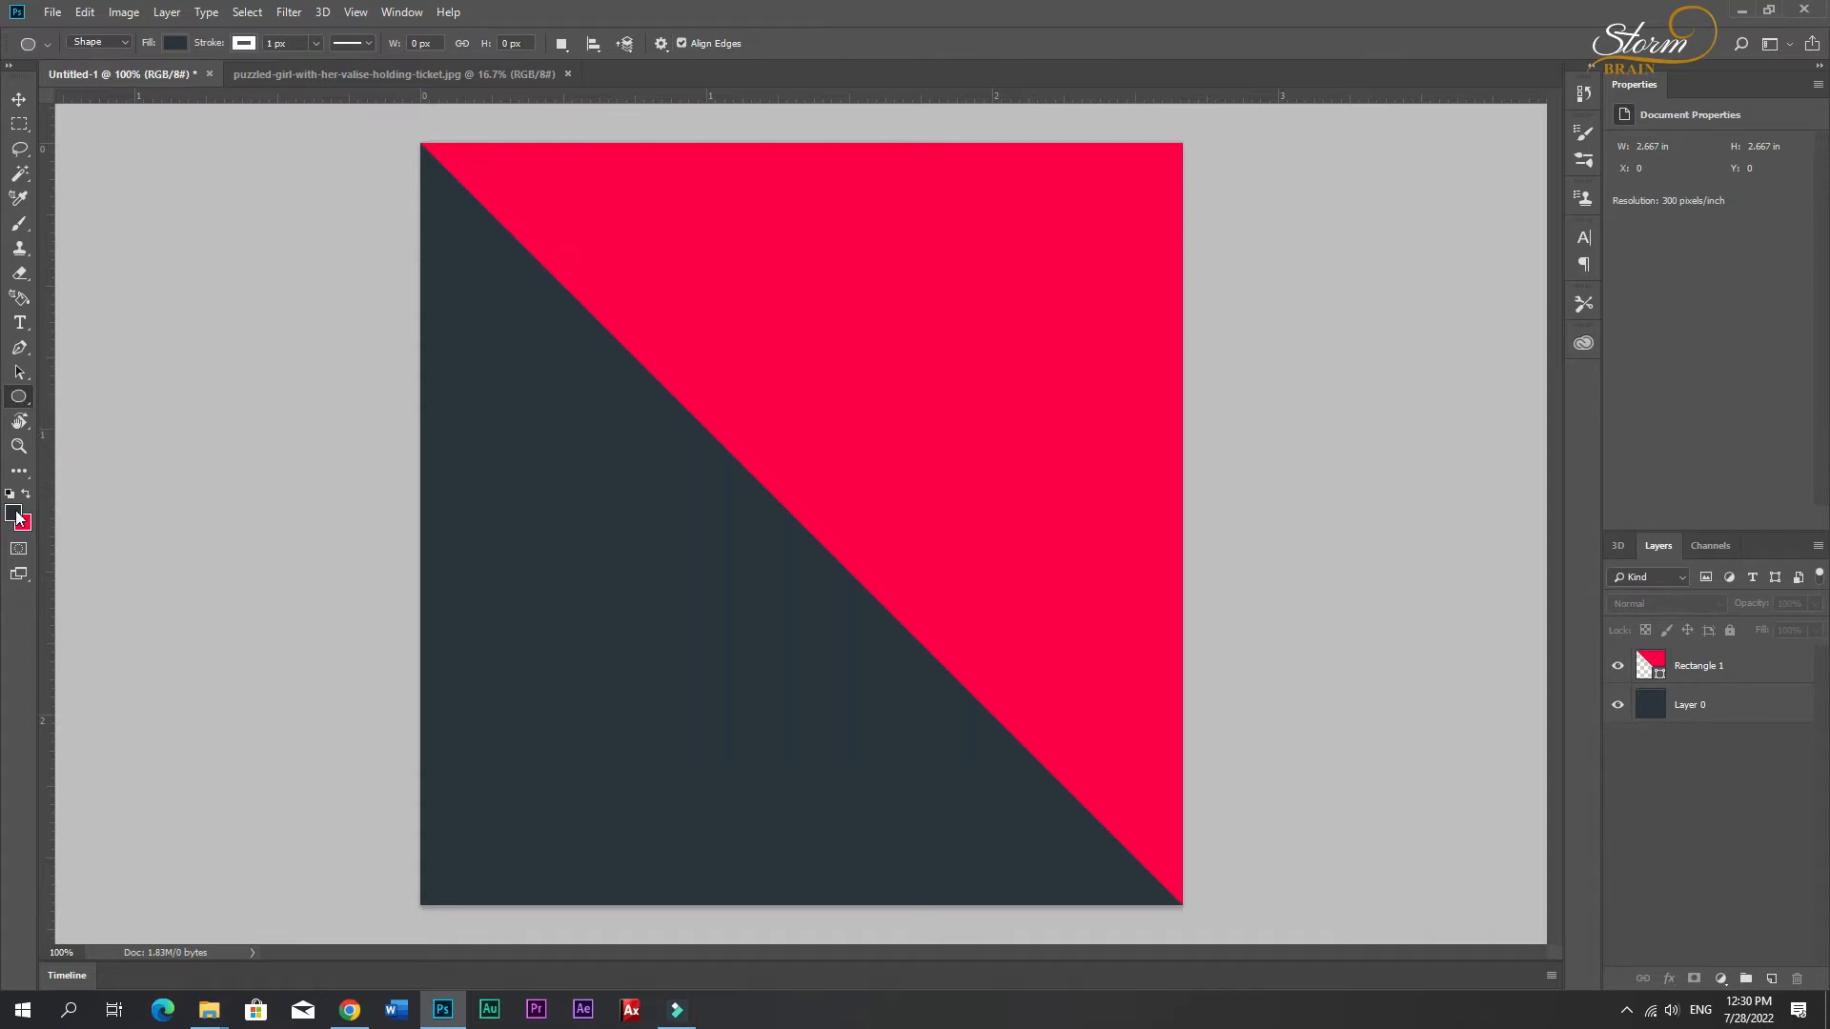
{"action": "left_click", "coordinate": [19, 519]}
{"action": "left_click_drag", "start_coordinate": [1315, 464], "coordinate": [1165, 370]}
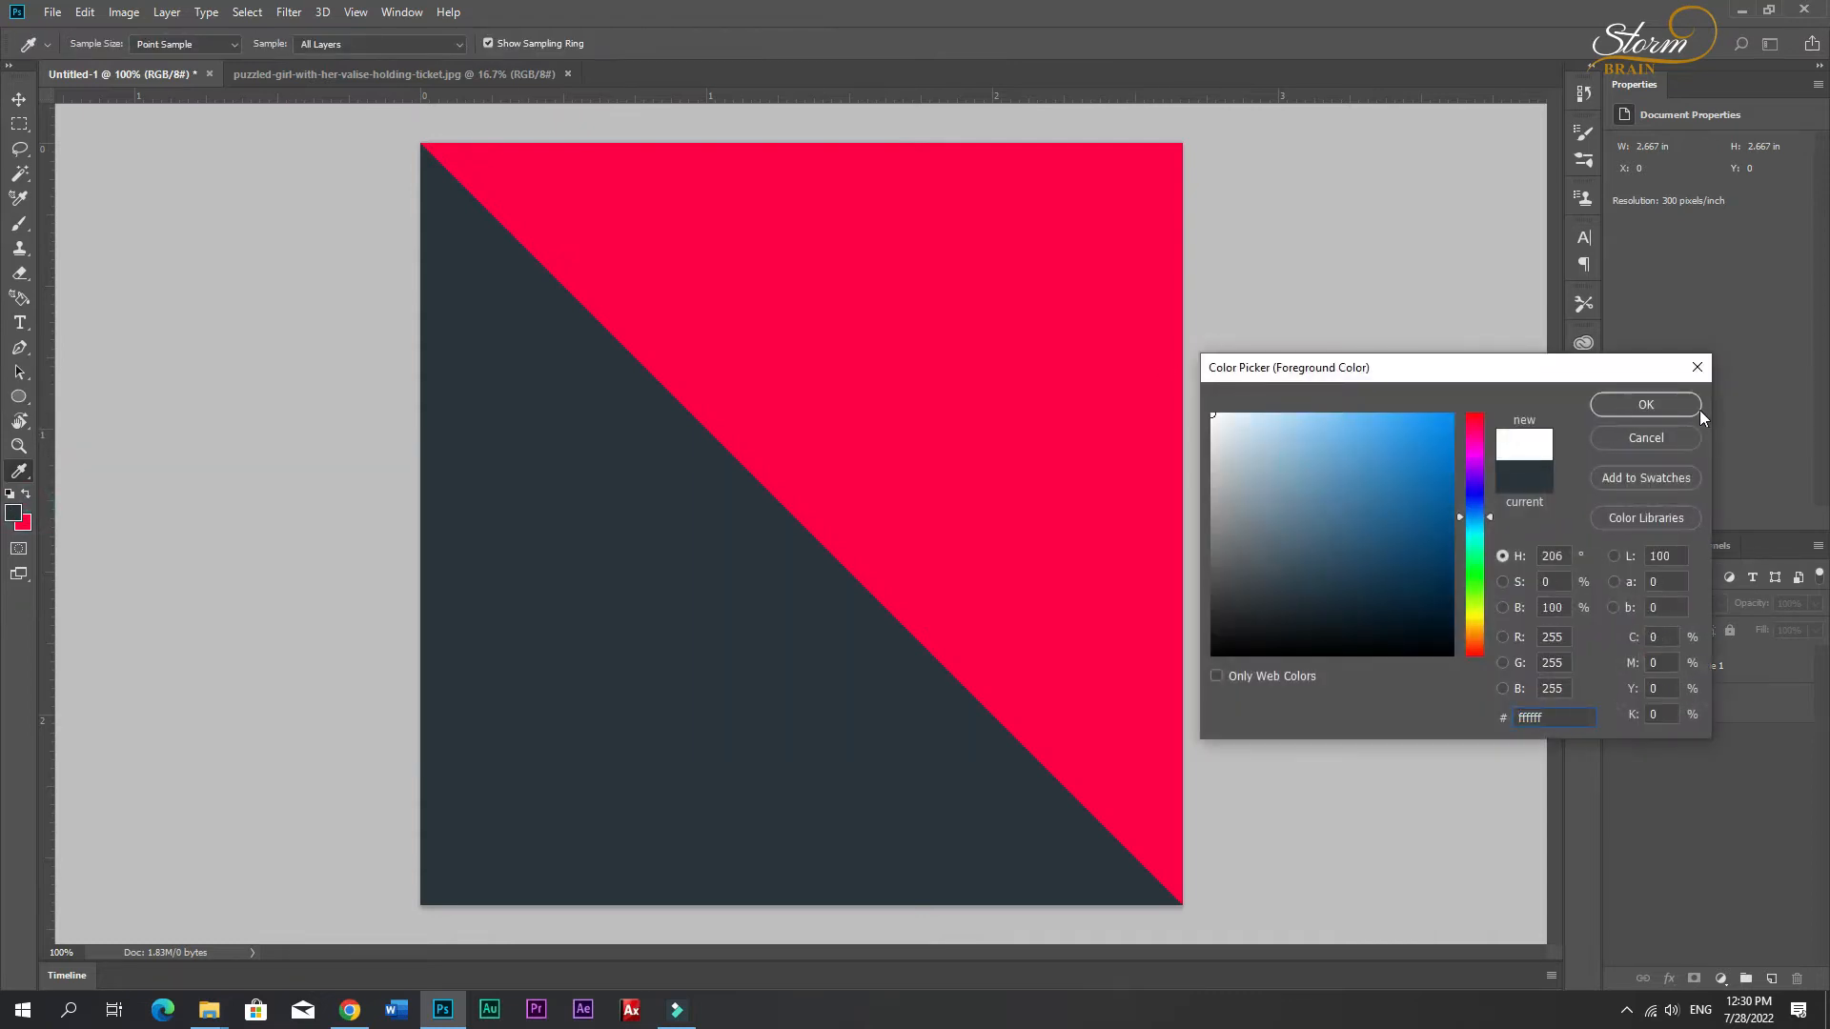
{"action": "left_click", "coordinate": [1700, 410]}
{"action": "left_click_drag", "start_coordinate": [658, 323], "coordinate": [1199, 863]}
{"action": "left_click", "coordinate": [19, 99]}
{"action": "left_click_drag", "start_coordinate": [923, 540], "coordinate": [798, 474]}
Step: Duplicate the white circle and give the copy no fill and a 15 px white stroke
{"action": "key", "text": "ctrl"}
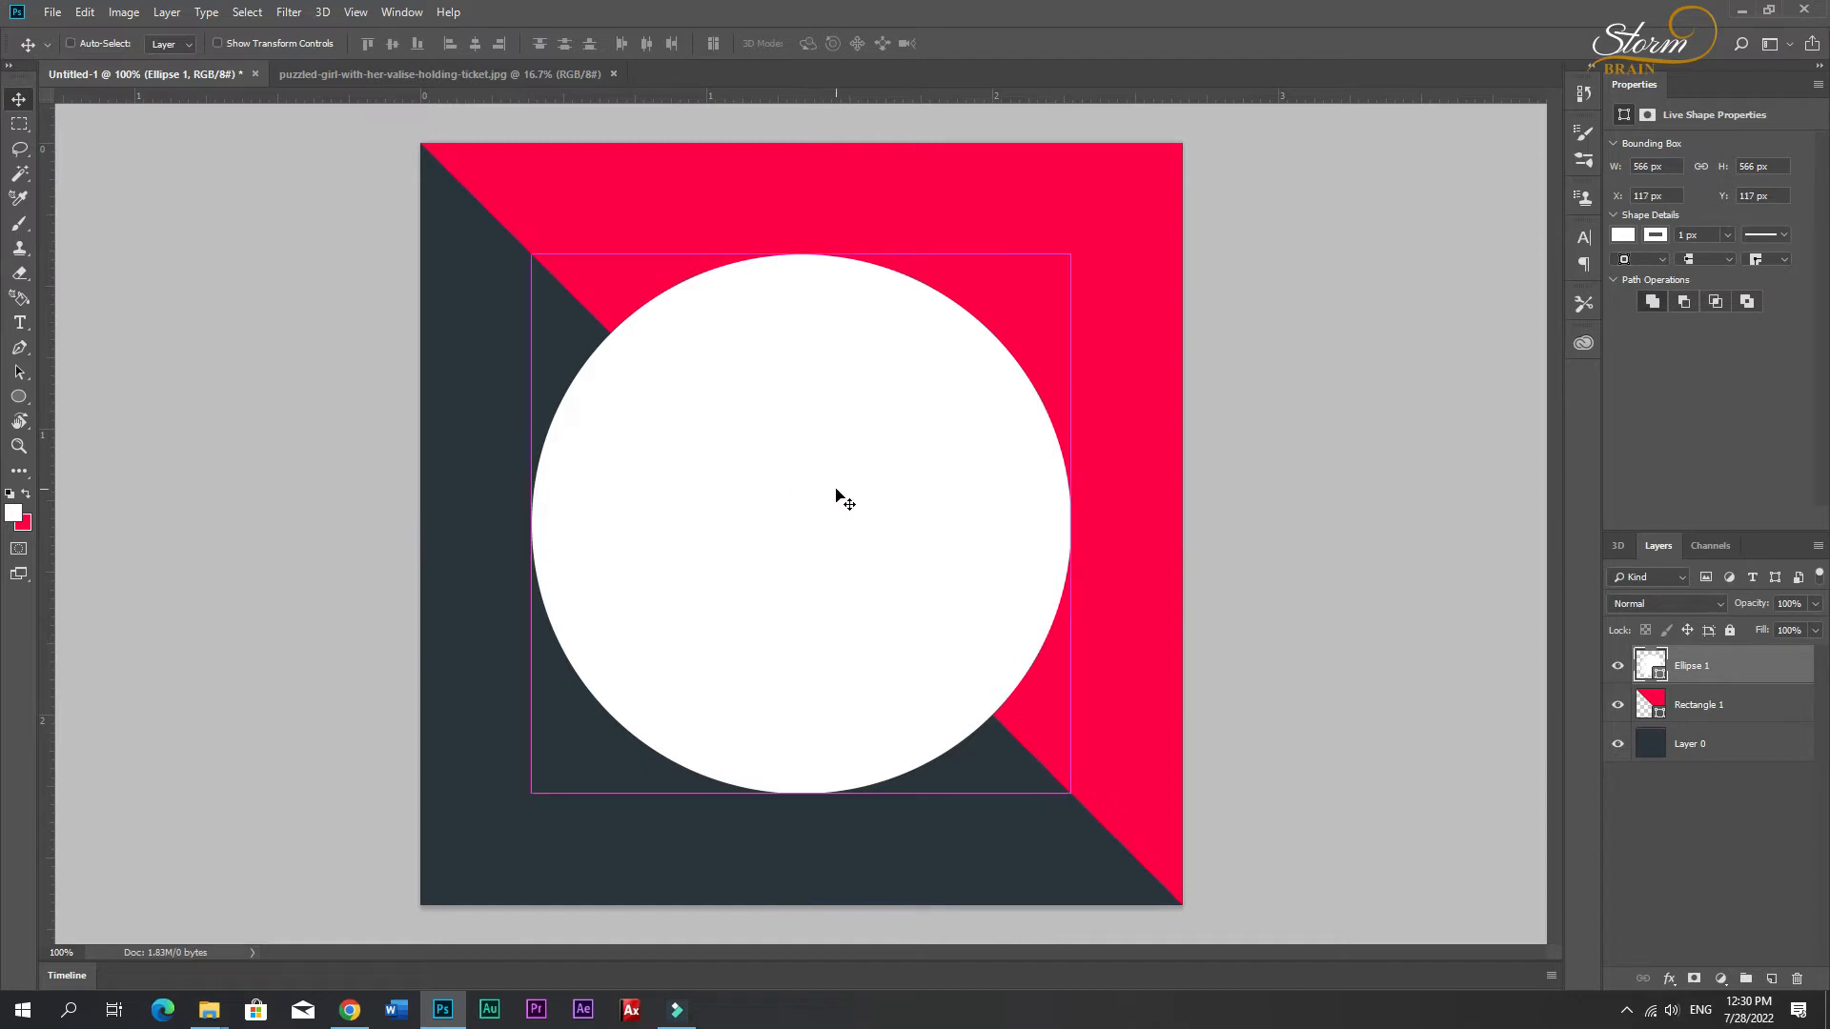
{"action": "key", "text": "ctrl+j"}
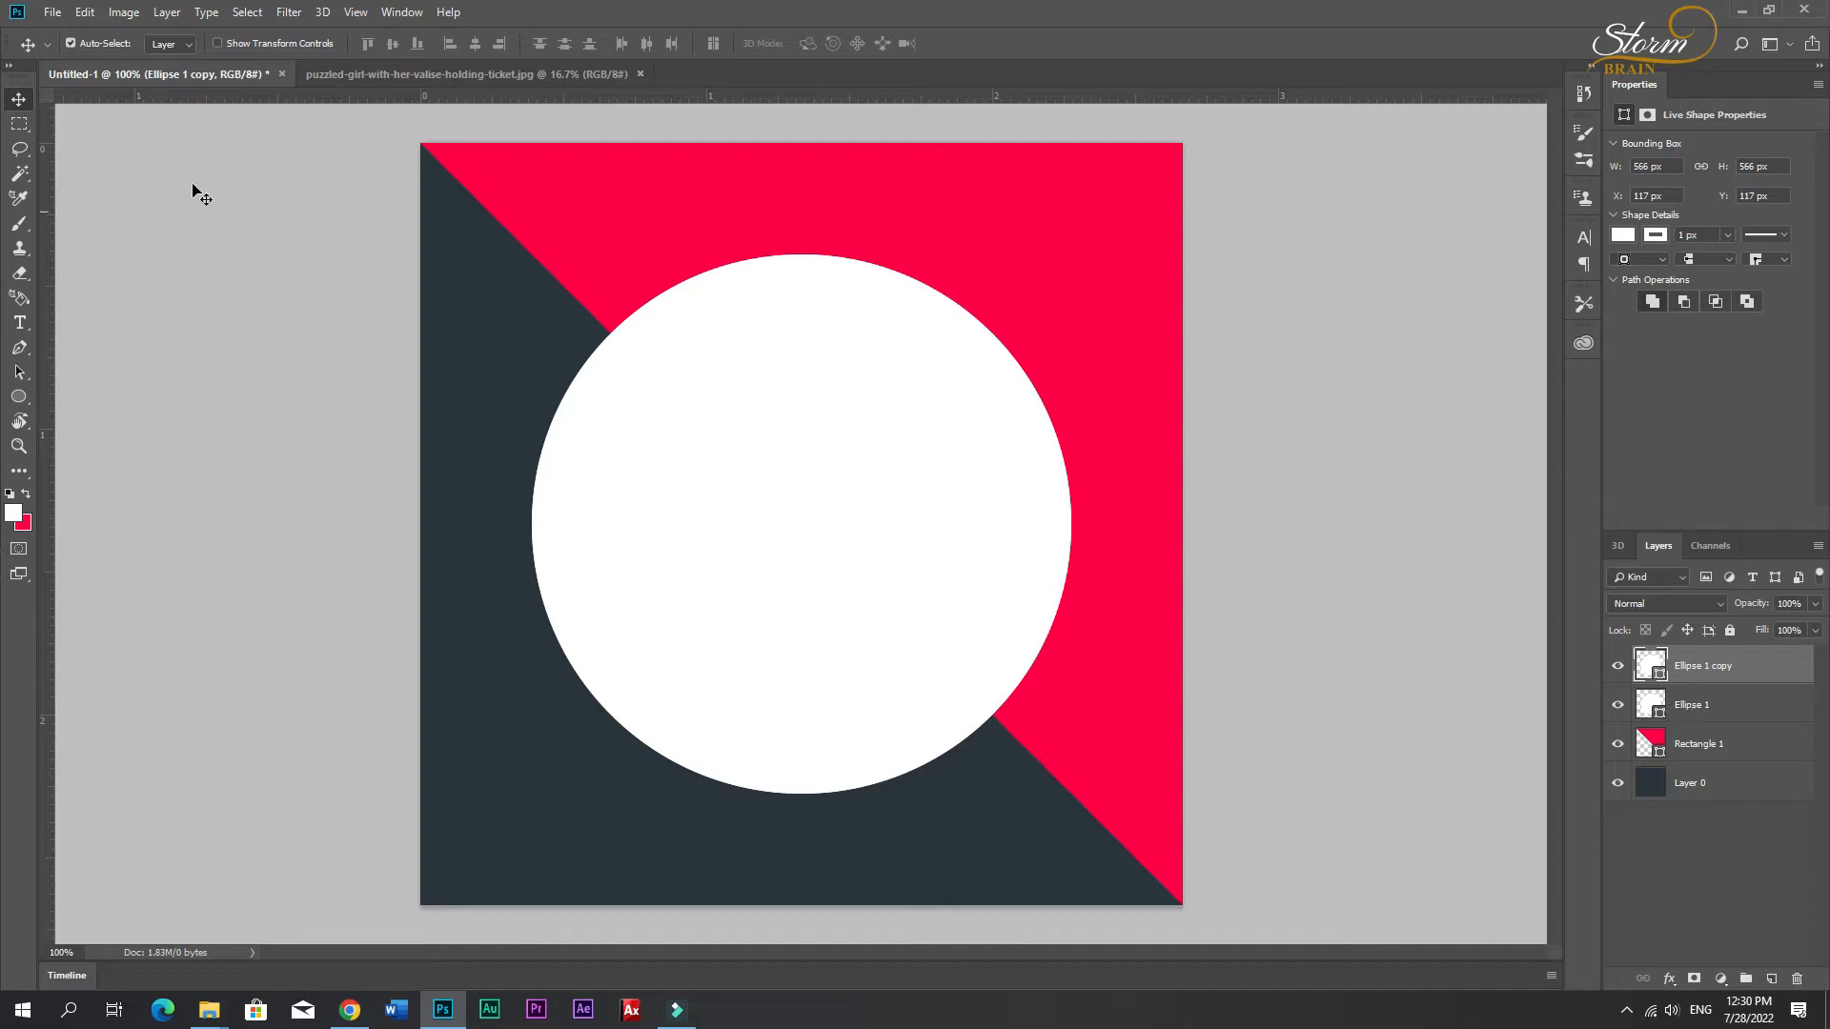
{"action": "left_click", "coordinate": [19, 397]}
{"action": "left_click", "coordinate": [175, 44]}
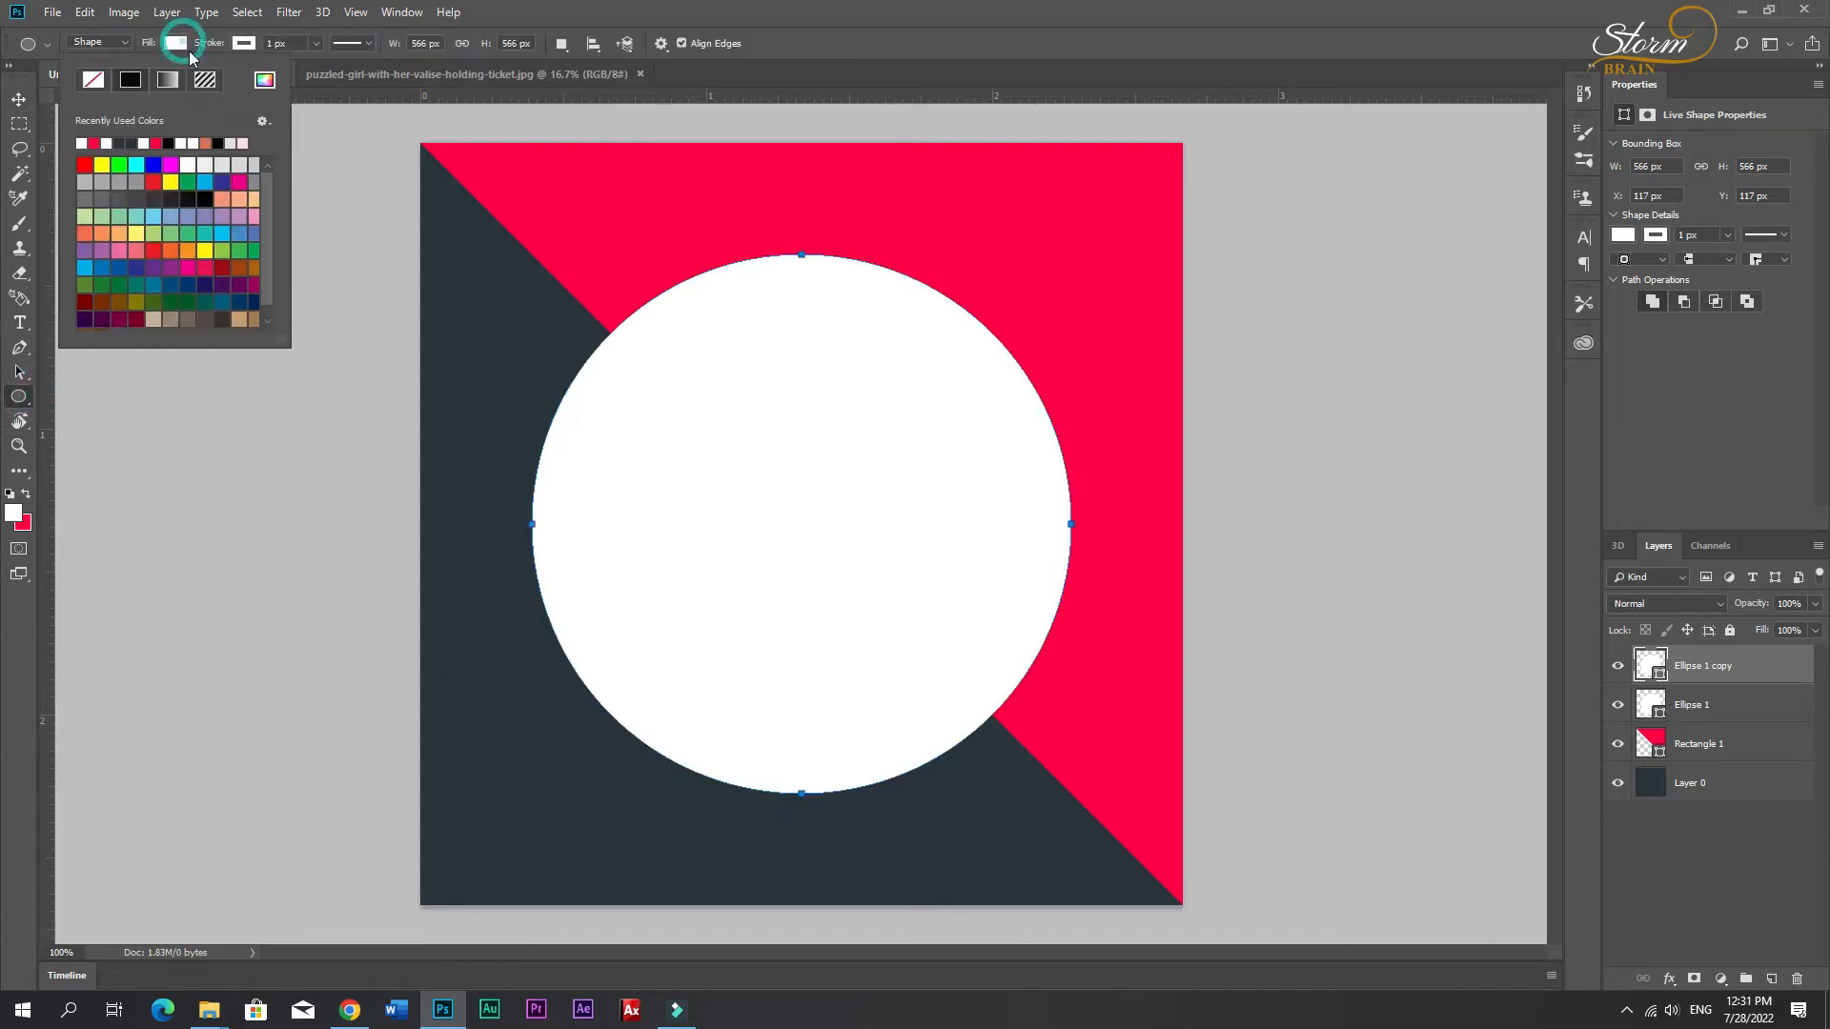
{"action": "left_click", "coordinate": [93, 82]}
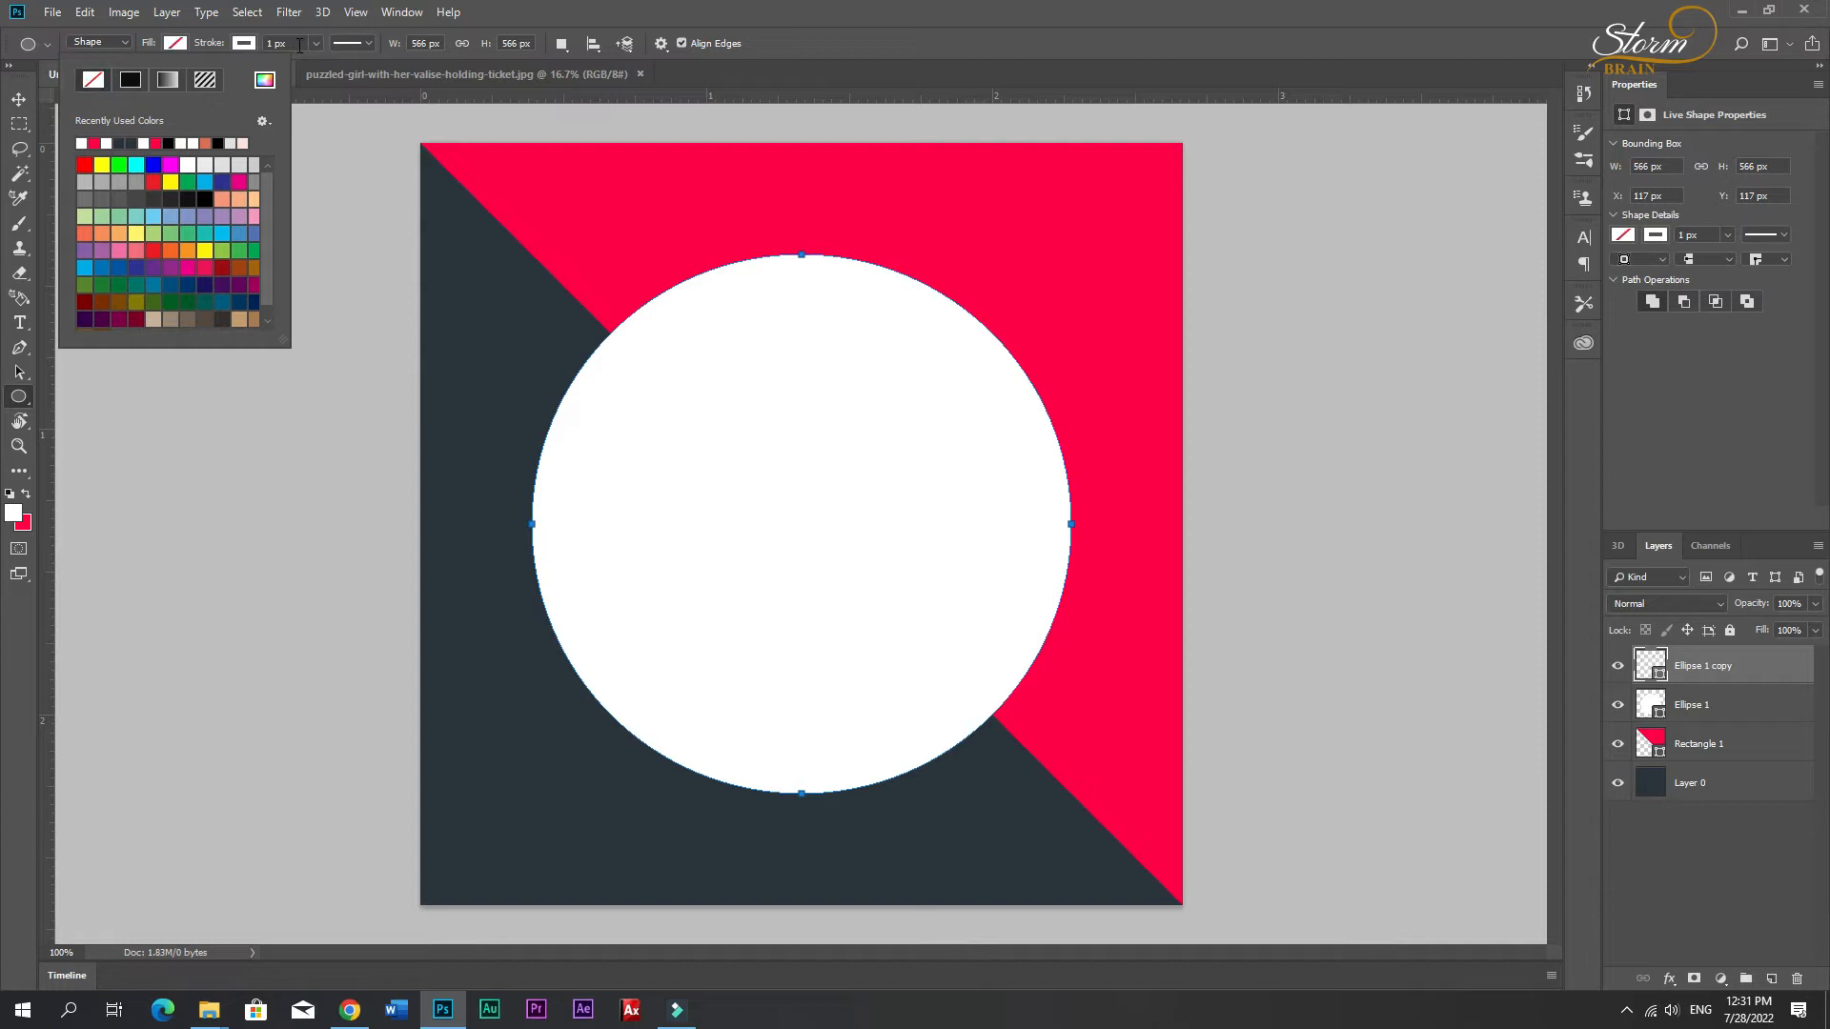
{"action": "left_click", "coordinate": [299, 46]}
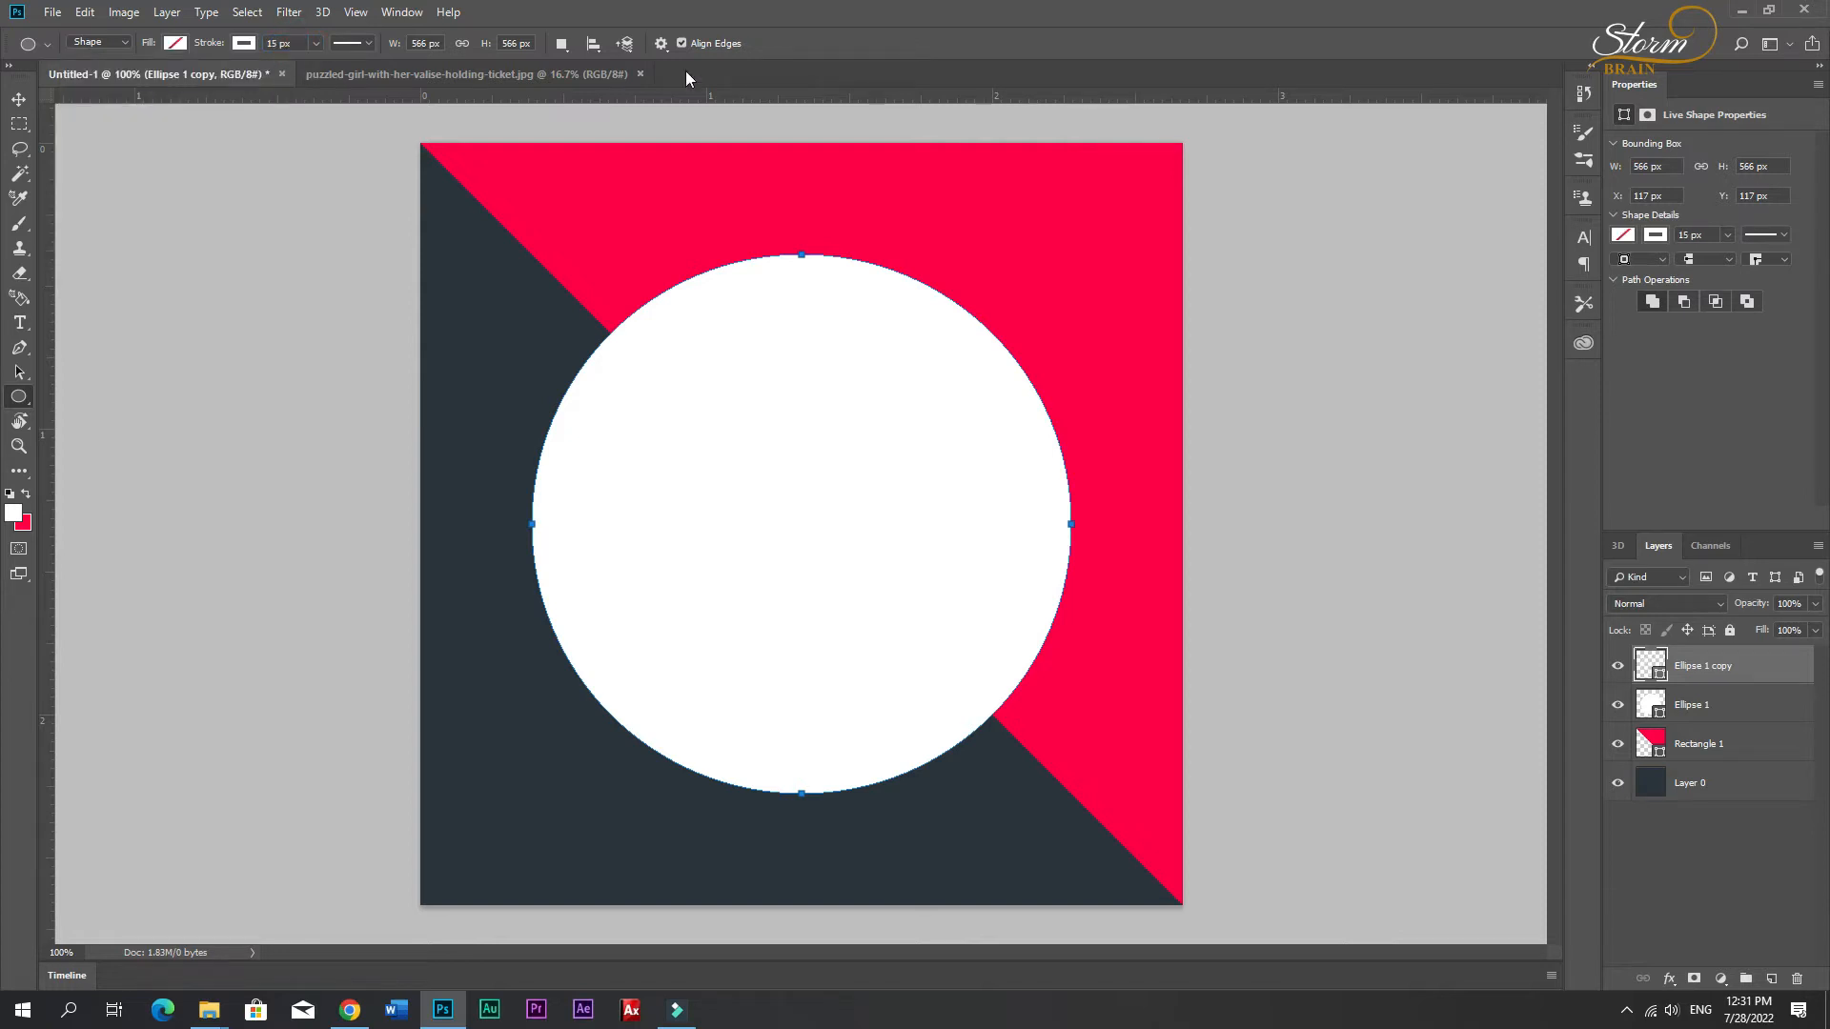
Step: Enlarge the outlined circle copy from its centre to 620 px, forming a ring around the white circle
{"action": "key", "text": "ctrl+t"}
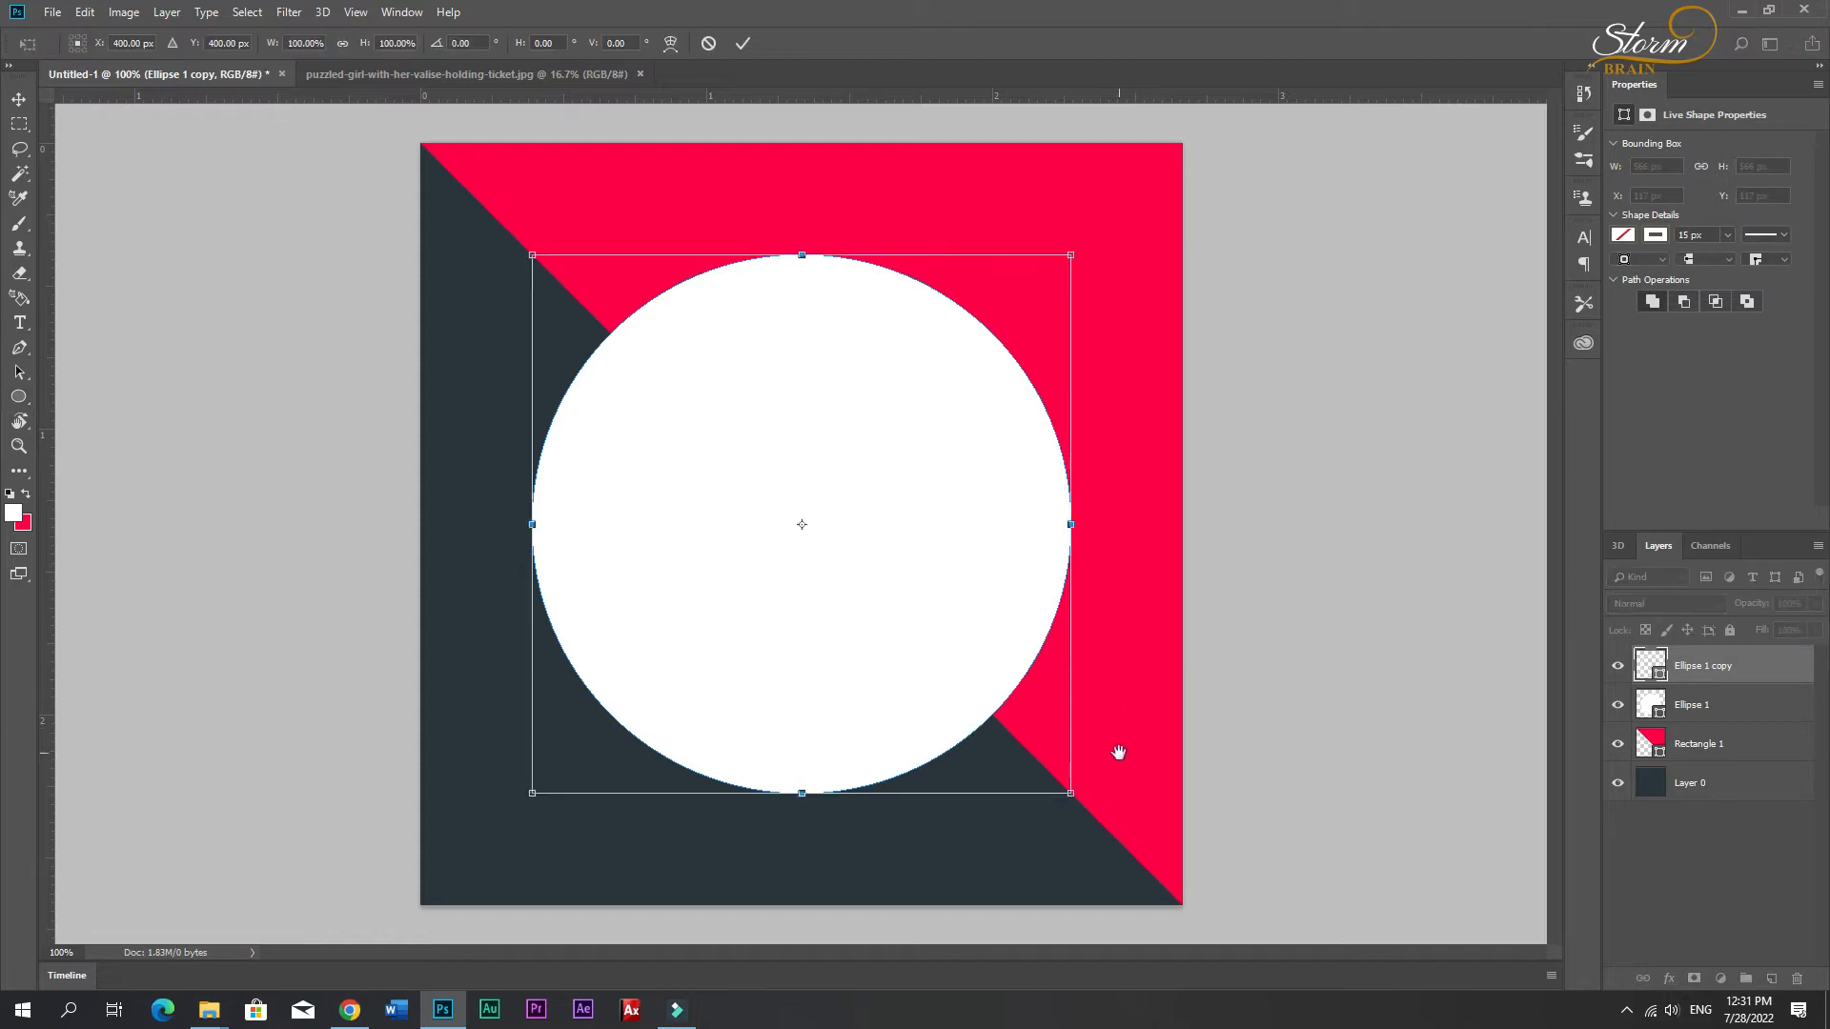
{"action": "left_click_drag", "start_coordinate": [1070, 796], "coordinate": [1103, 814]}
{"action": "key", "text": "Return"}
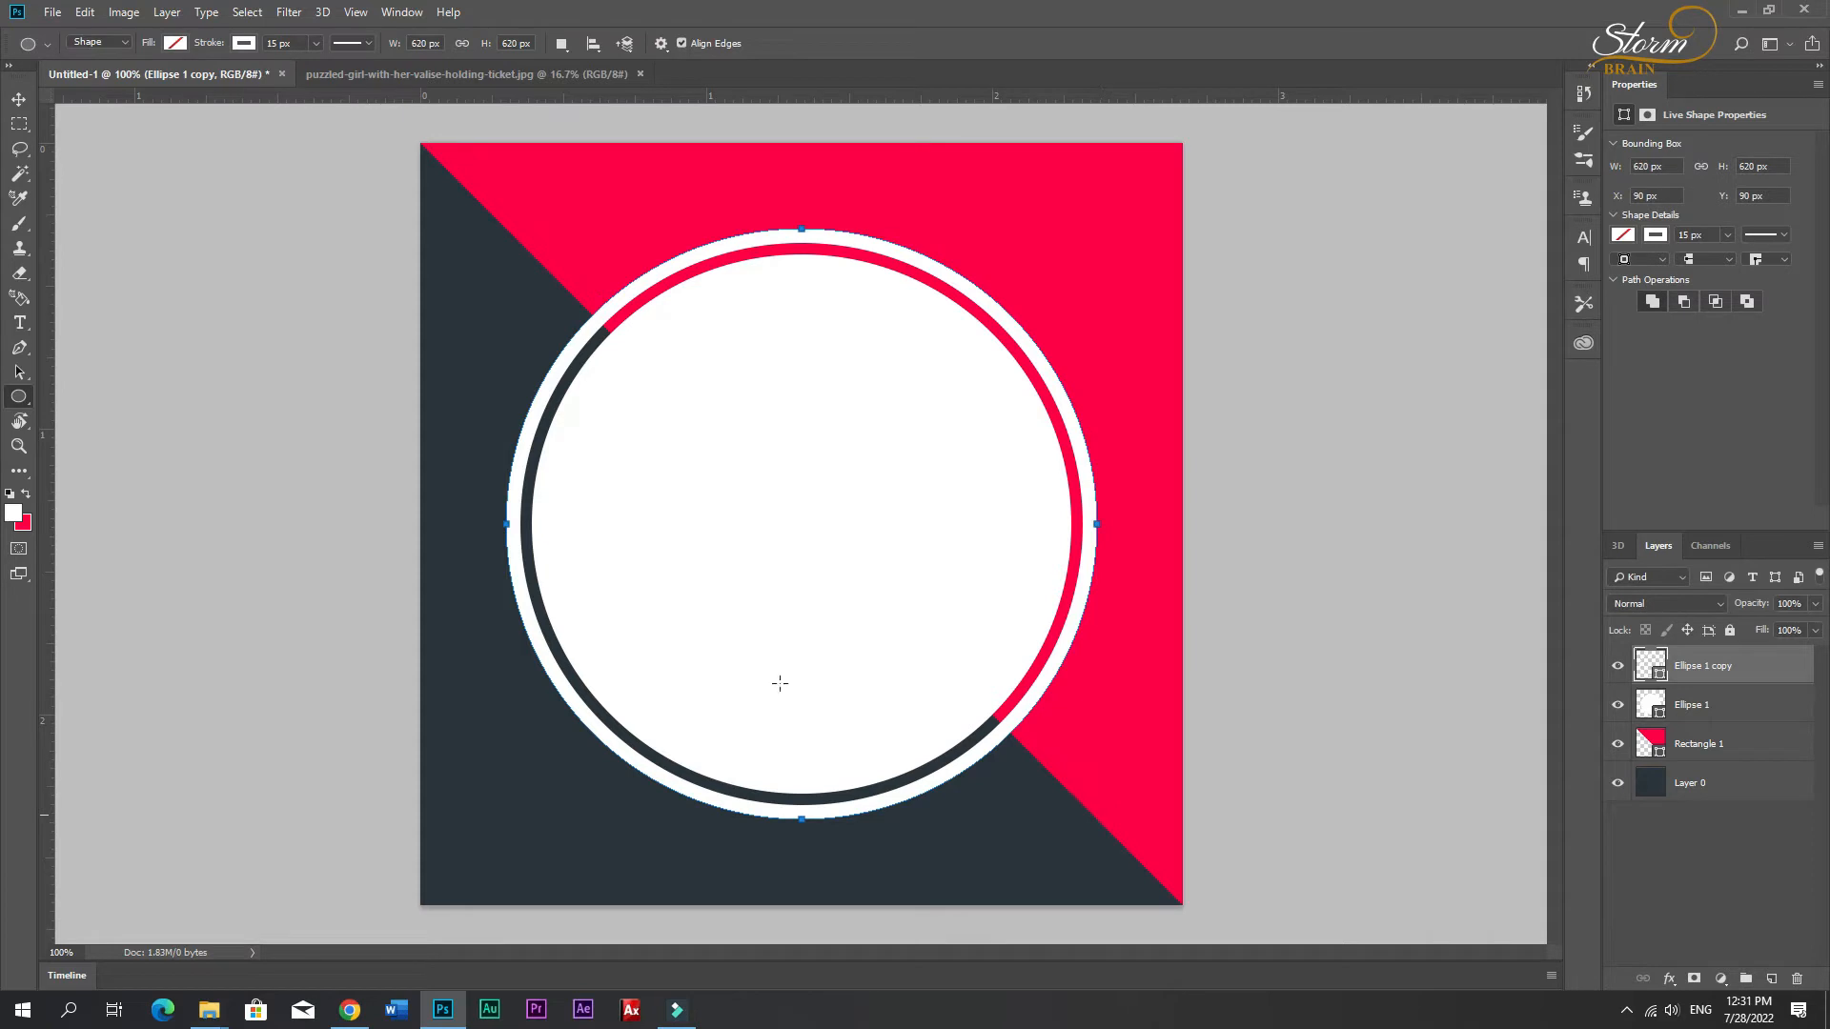
Step: Reduce the ring's stroke width first to 10 px and finally to 7 px
{"action": "left_click", "coordinate": [291, 43]}
{"action": "type", "text": "10"}
{"action": "key", "text": "Return"}
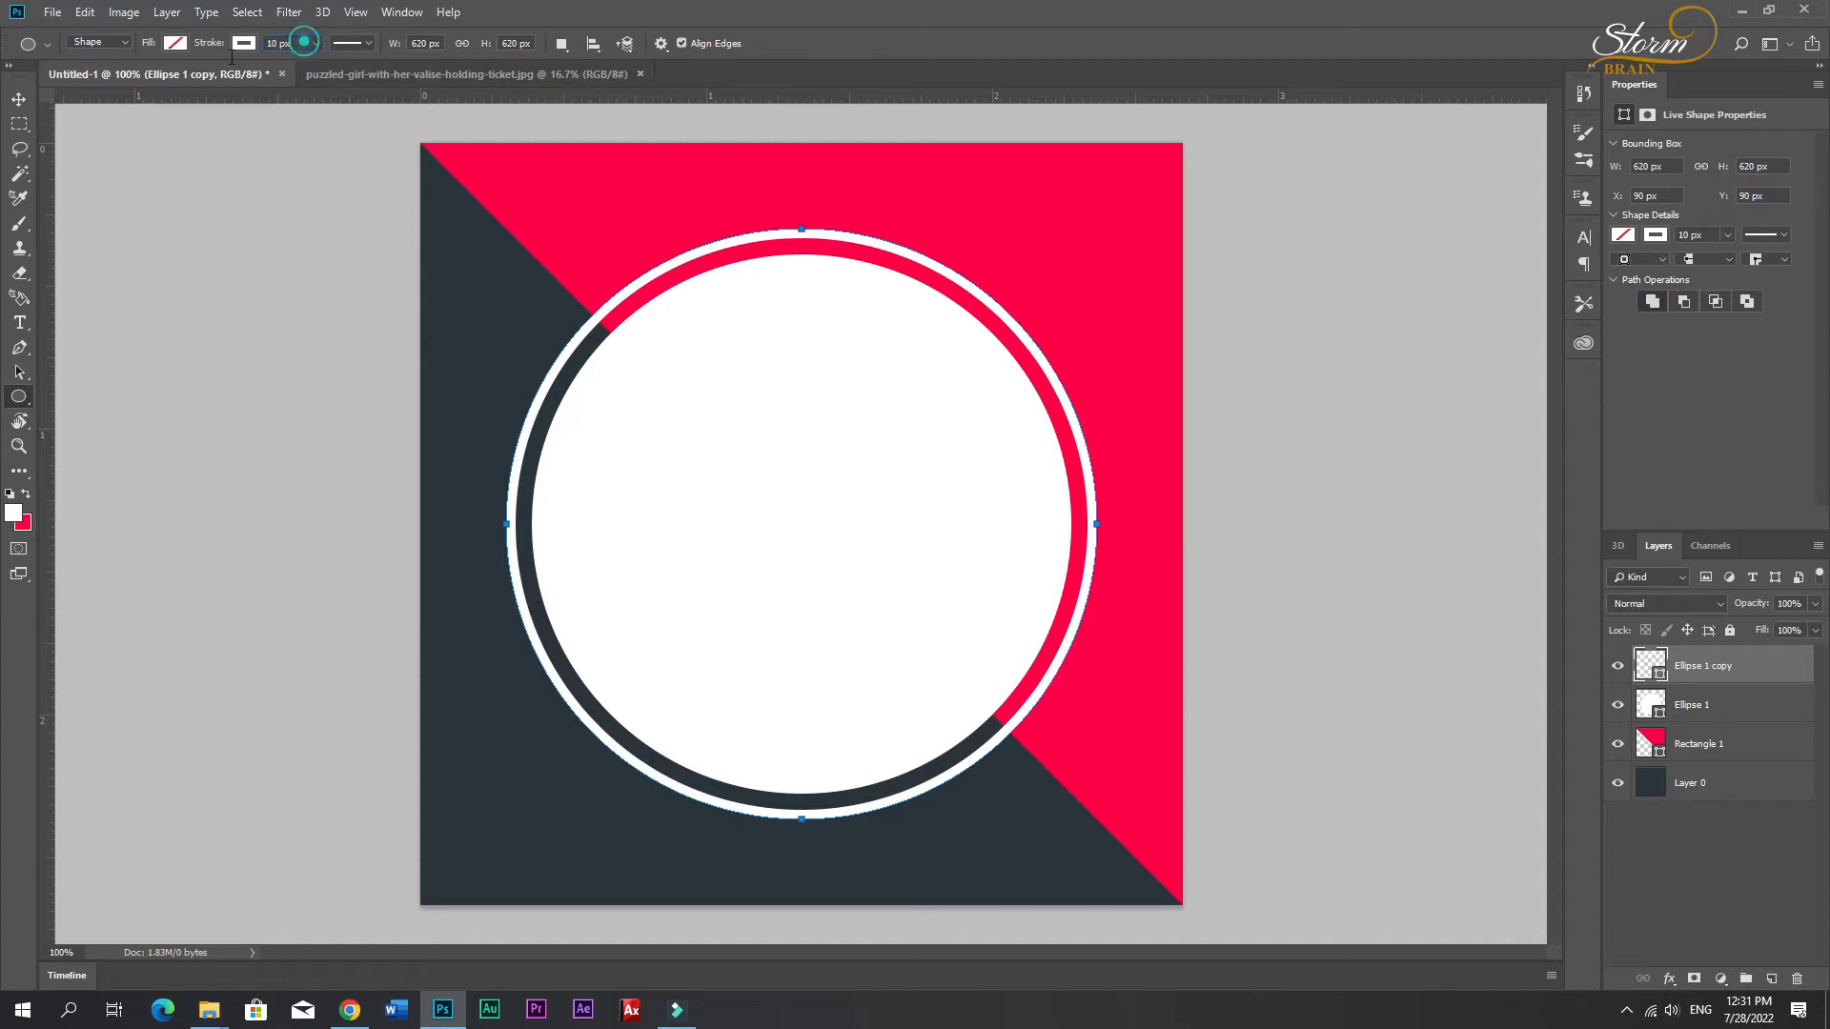
{"action": "type", "text": "7"}
{"action": "key", "text": "Return"}
{"action": "left_click", "coordinate": [19, 98]}
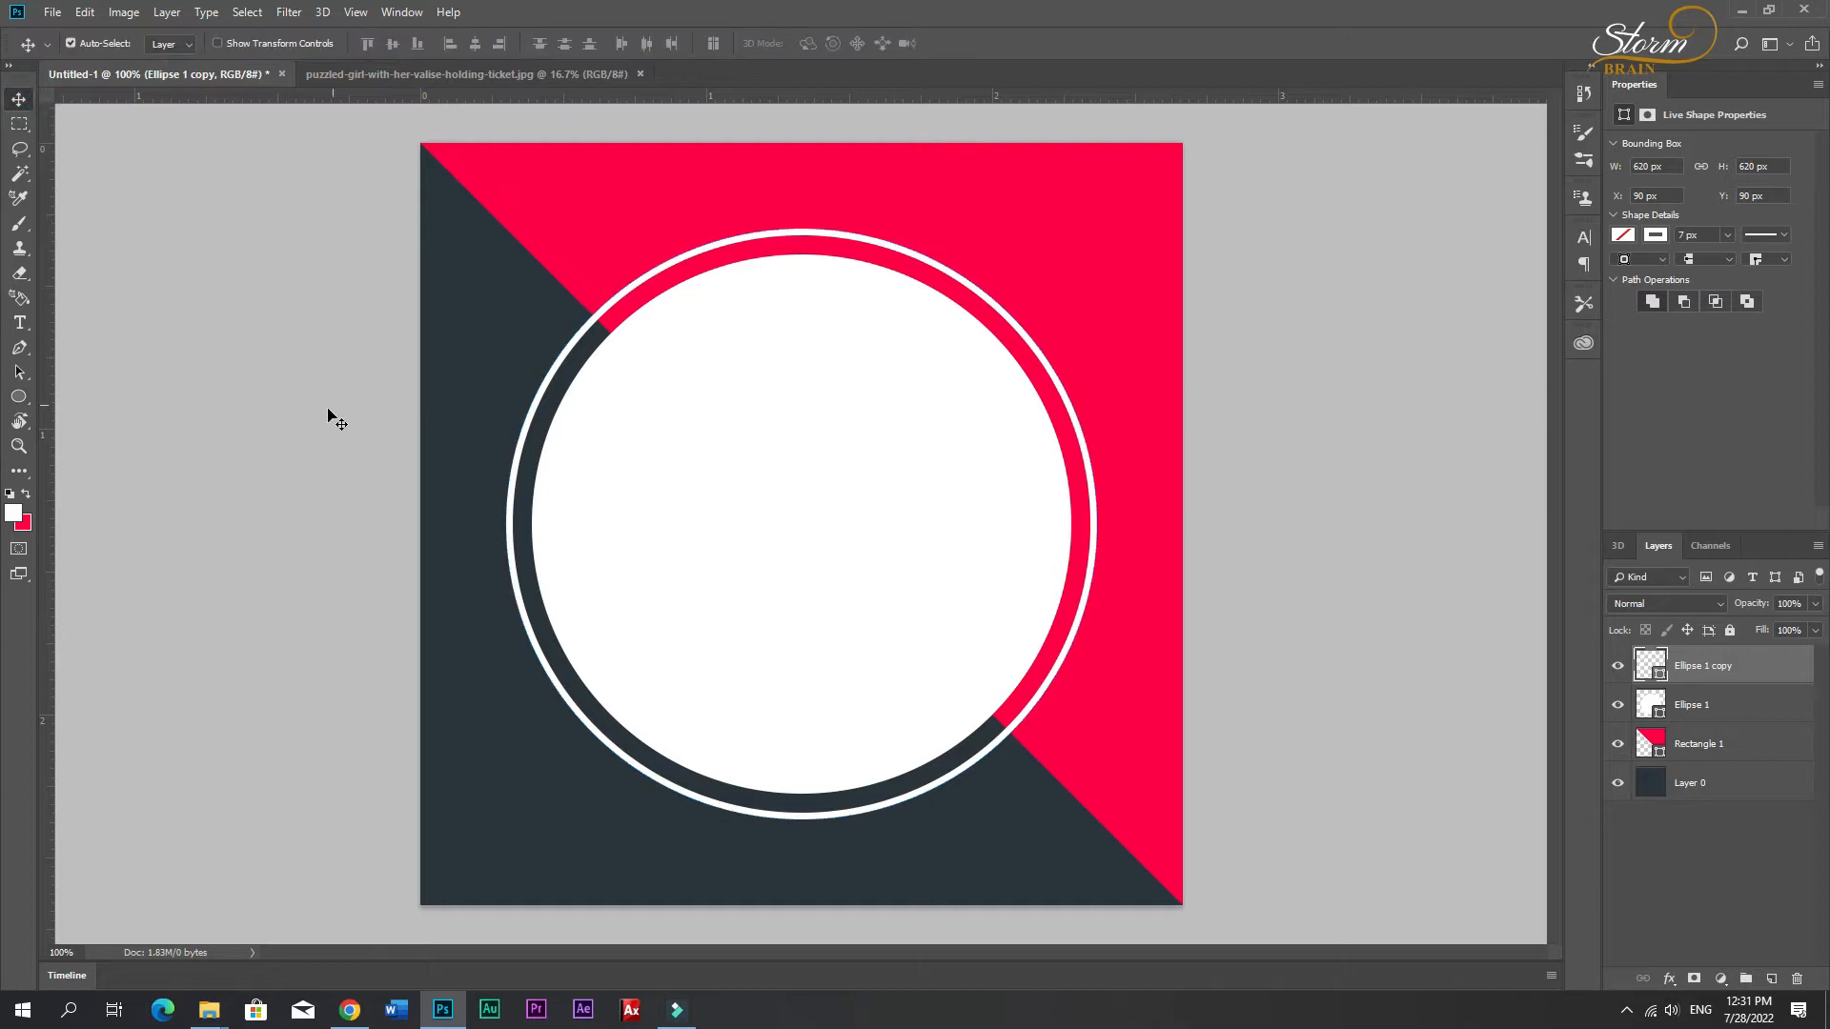
Step: Add a white 30 pt text line reading SAVE at the upper right of the red area
{"action": "left_click", "coordinate": [155, 436]}
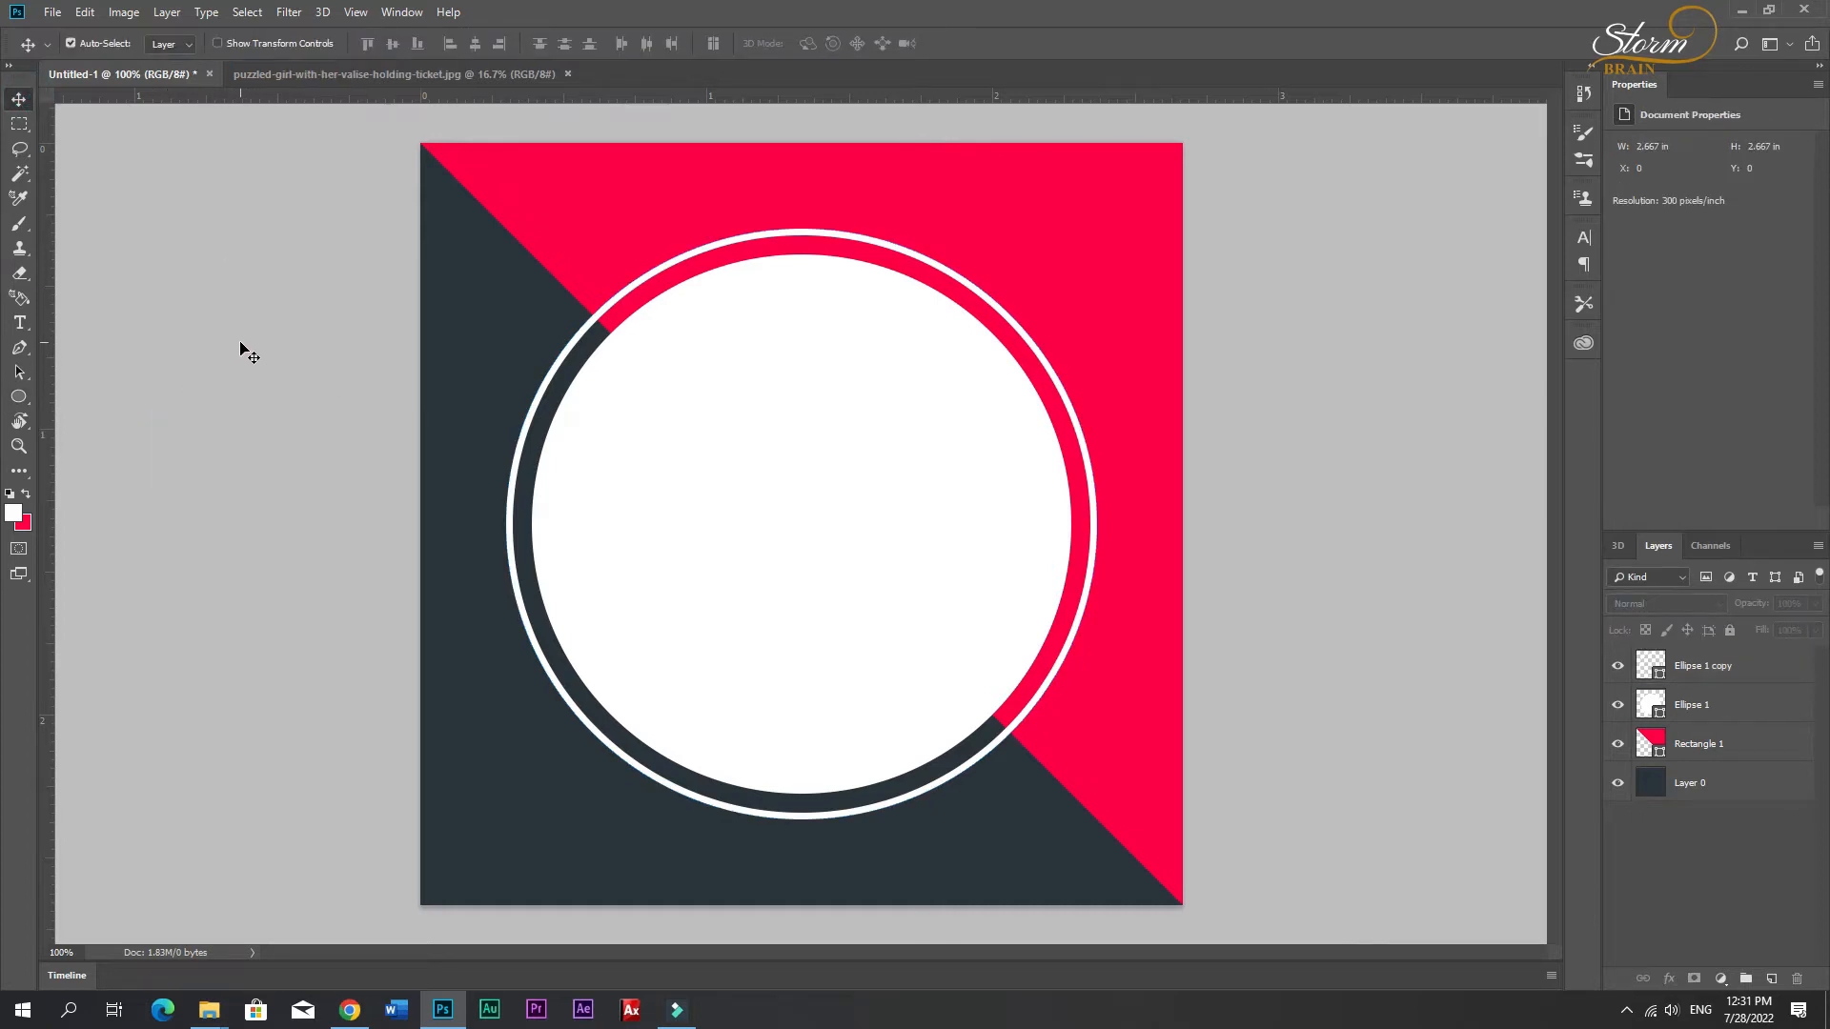
{"action": "key", "text": "t"}
{"action": "left_click", "coordinate": [1028, 191]}
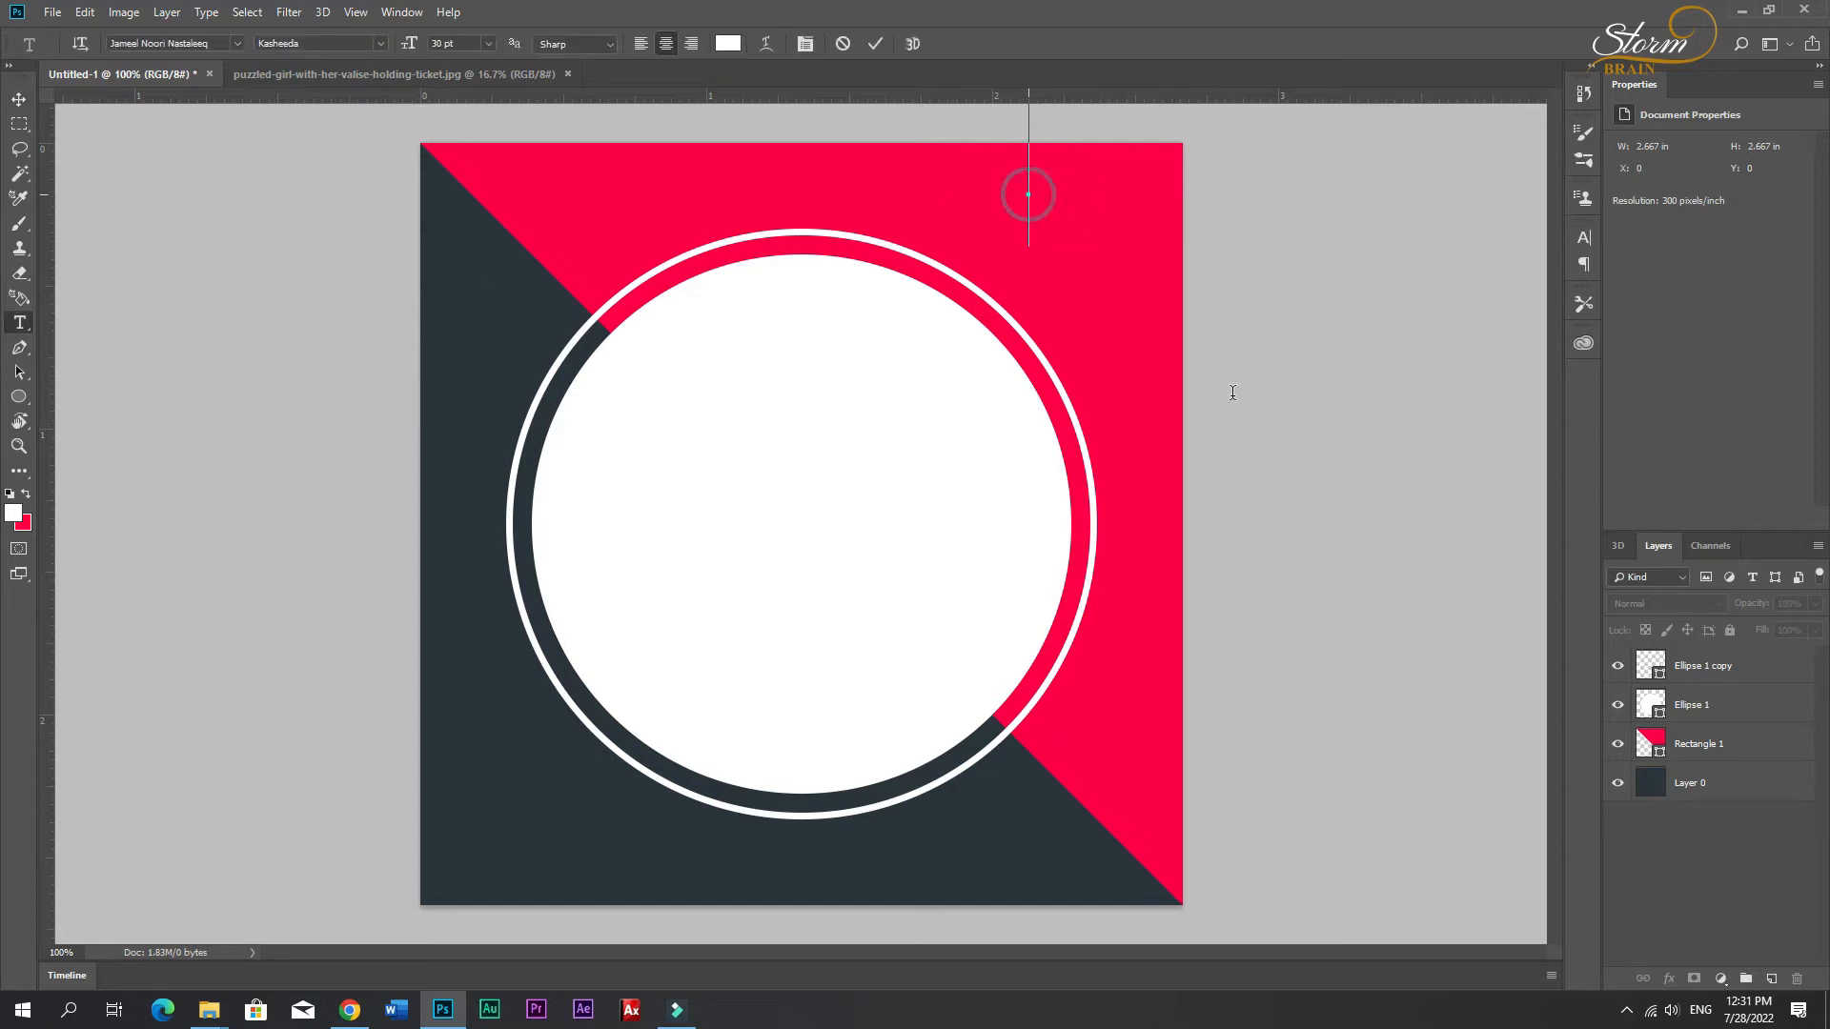
{"action": "type", "text": "SAVE"}
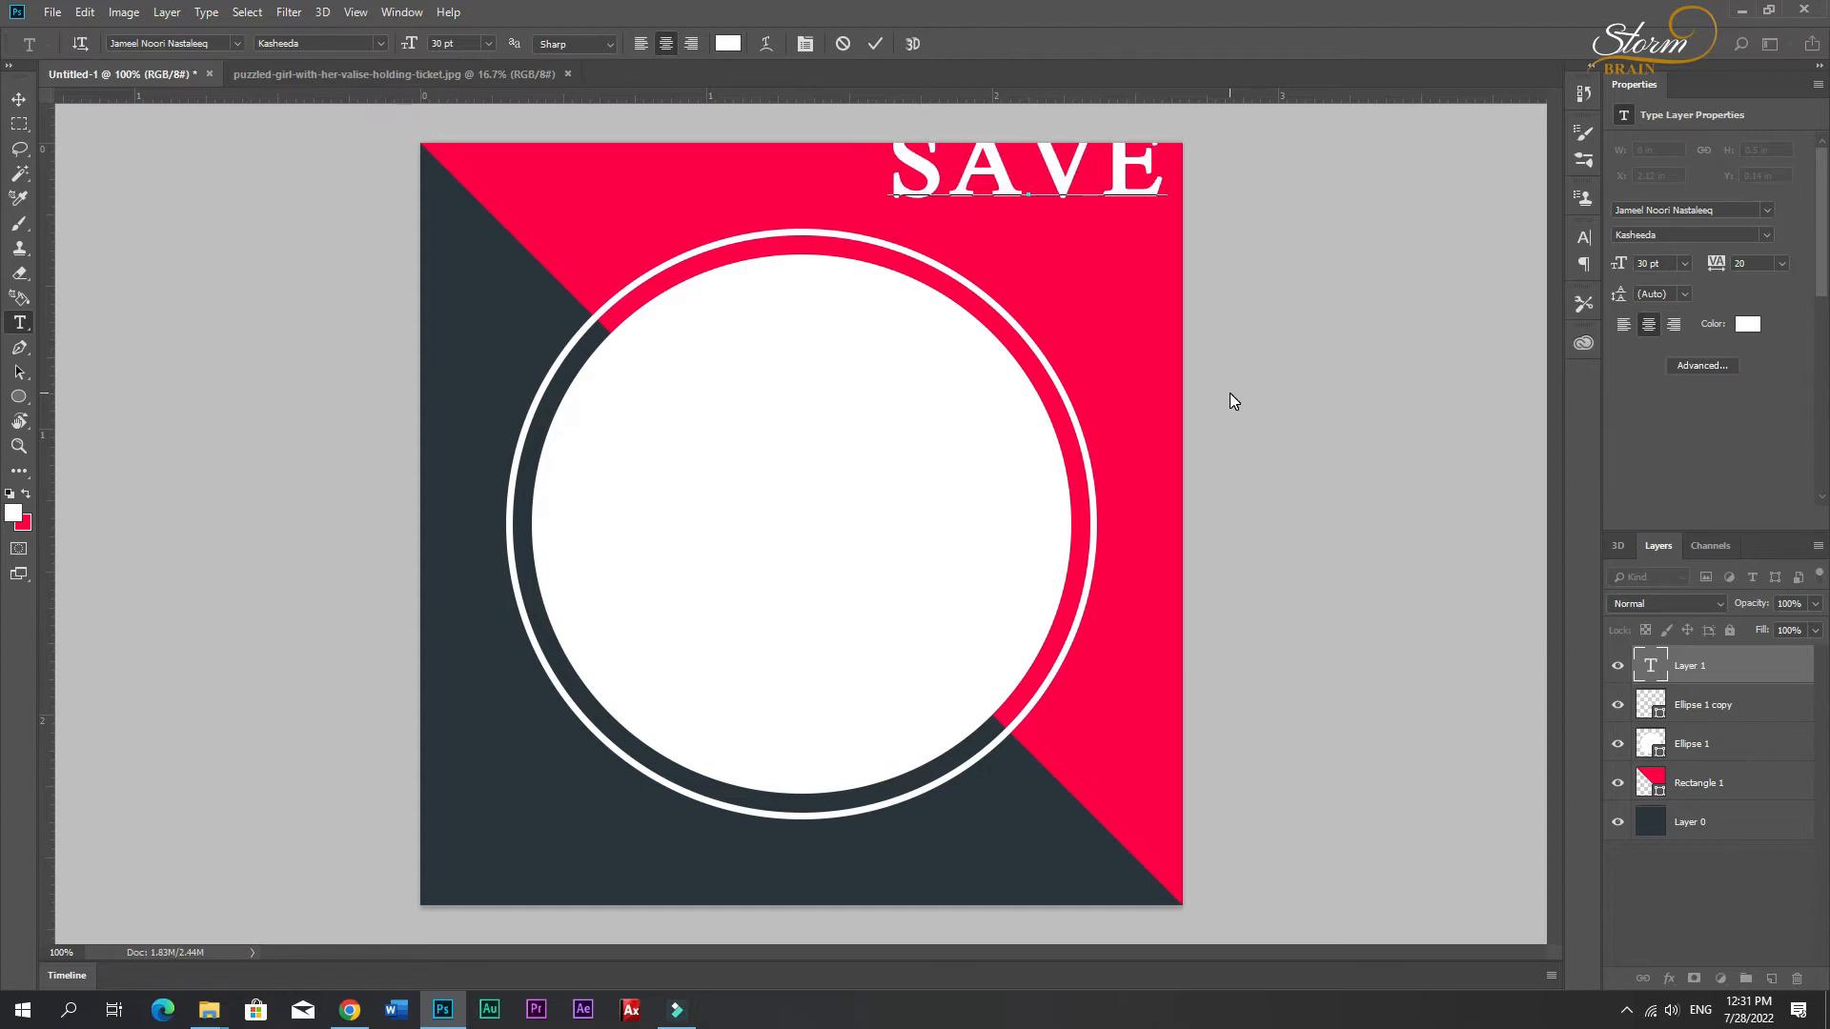
{"action": "left_click", "coordinate": [19, 99]}
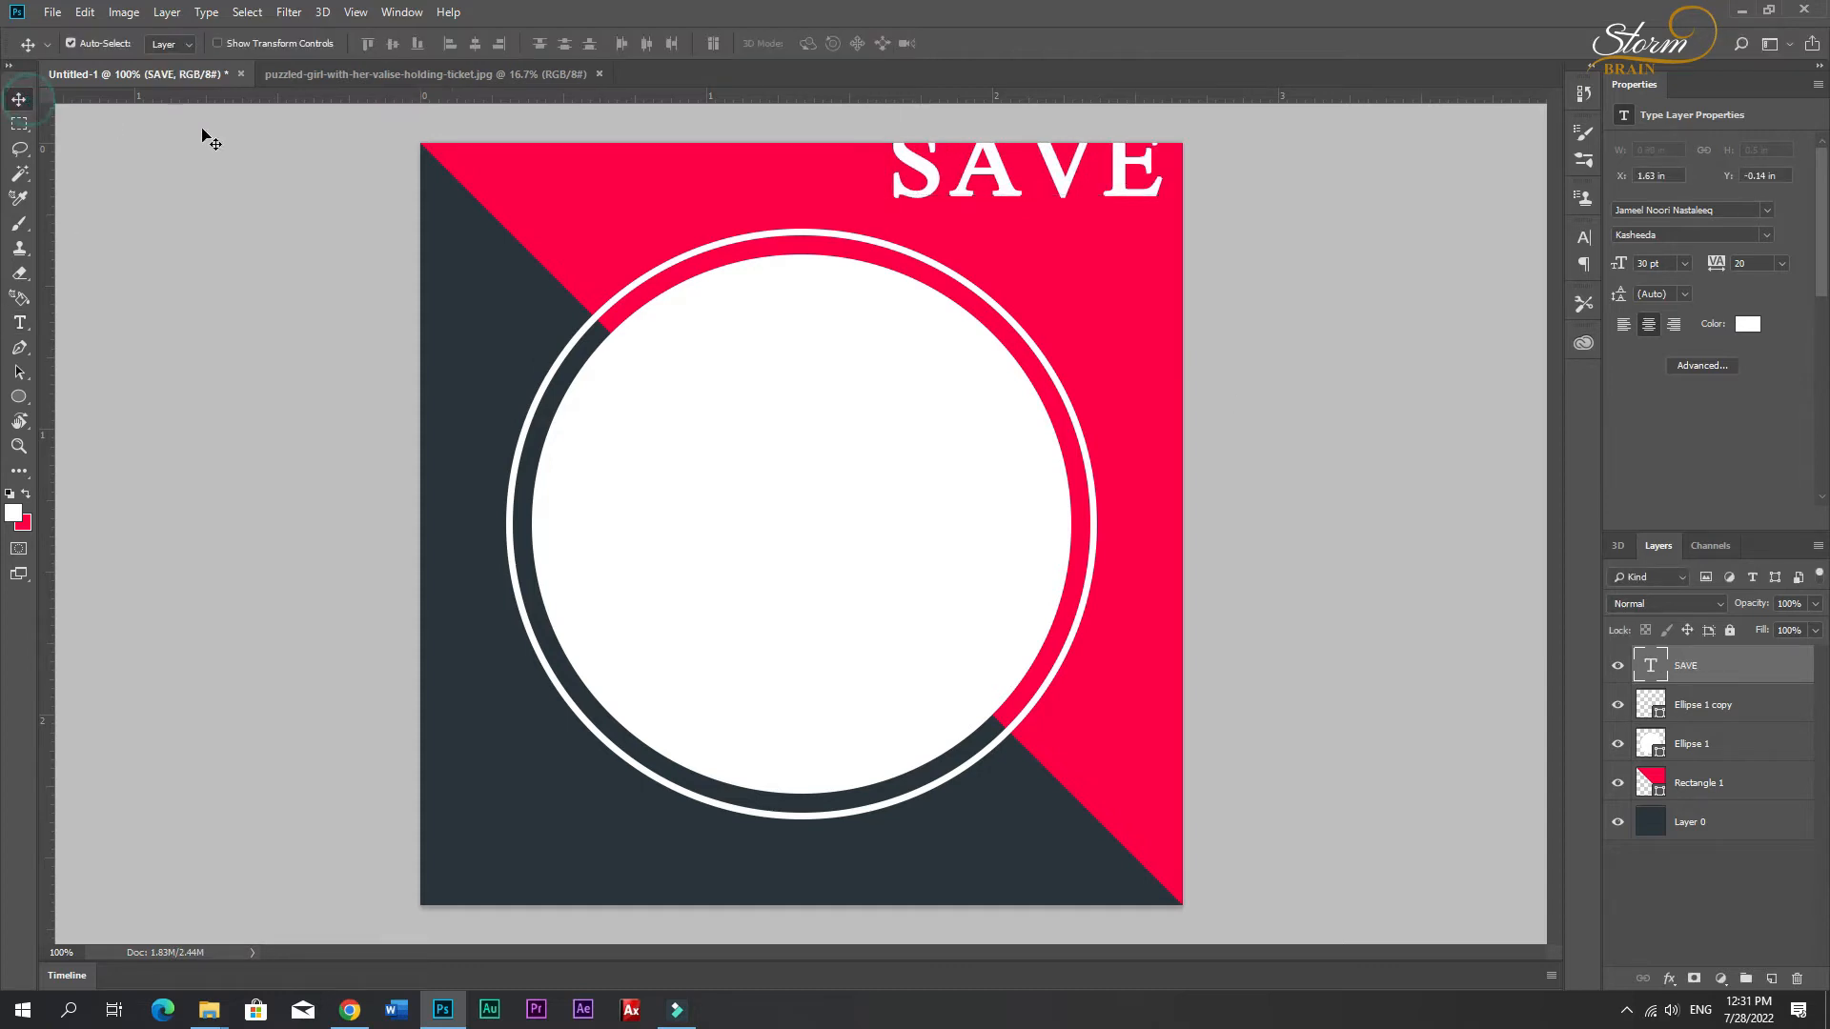
Step: Add a separate white text line reading 50% just below SAVE
{"action": "key", "text": "t"}
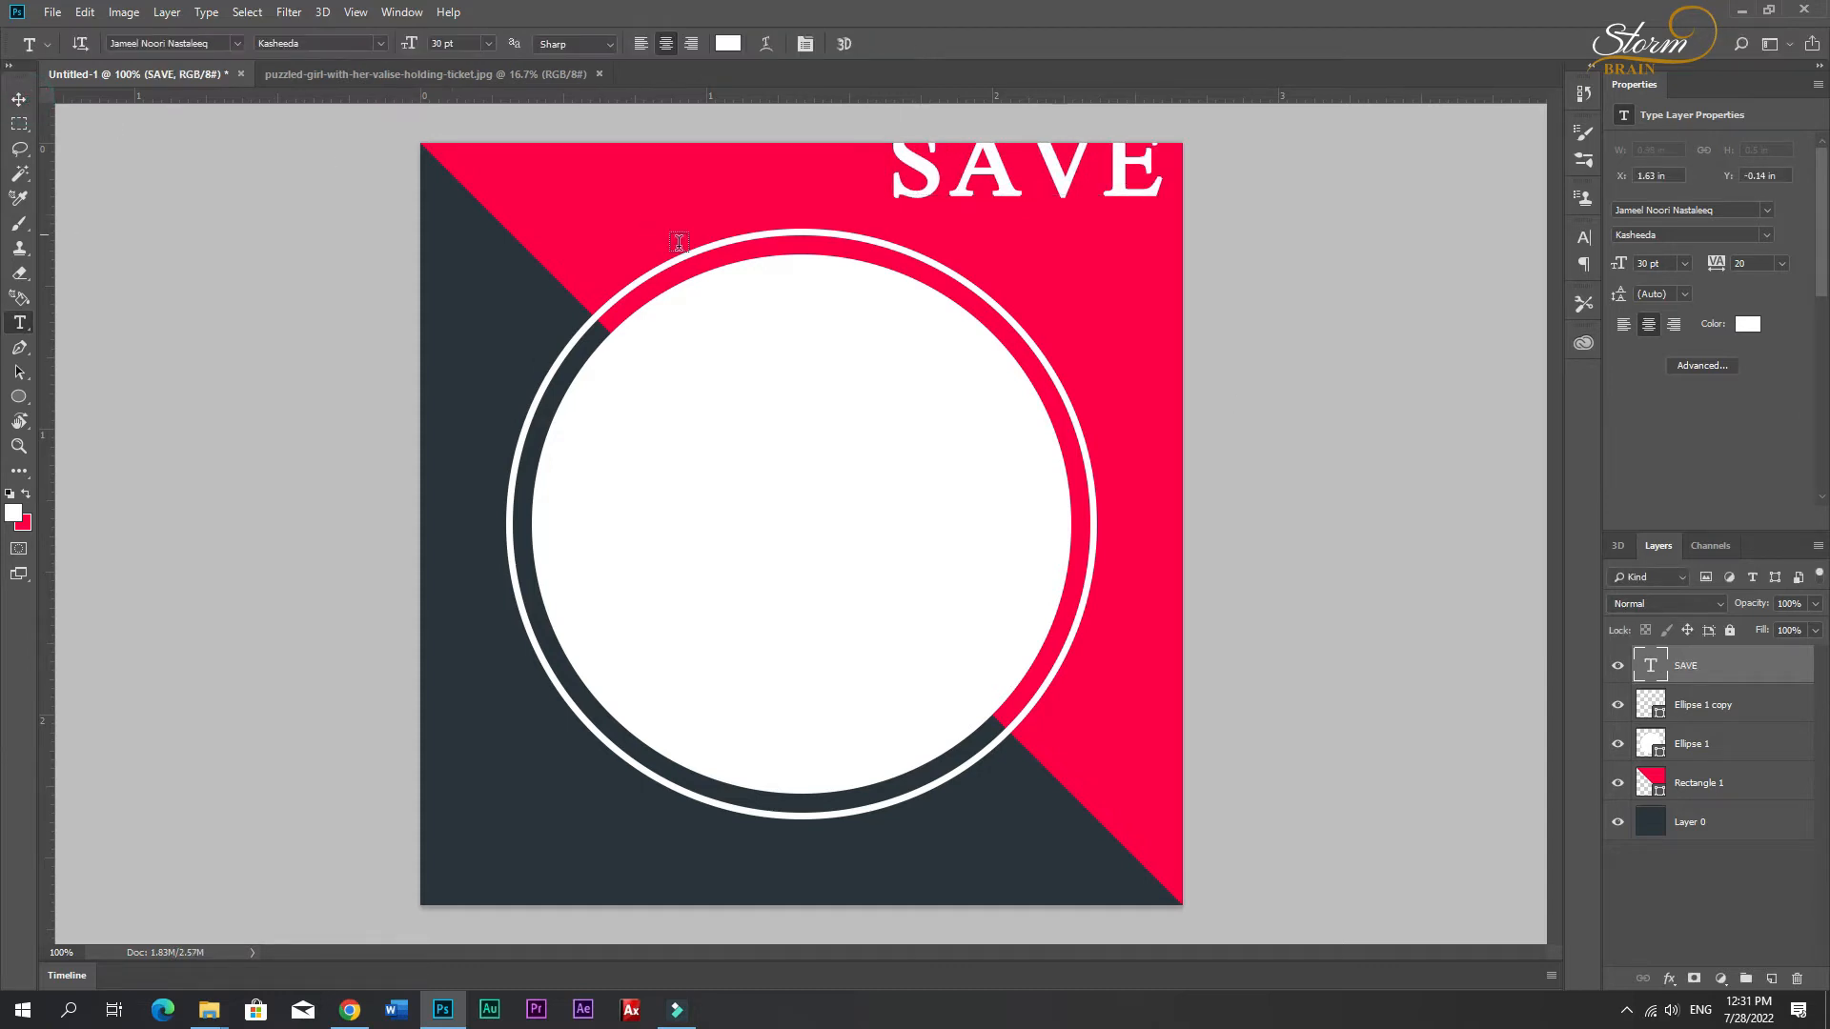
{"action": "left_click", "coordinate": [1008, 250]}
{"action": "type", "text": "50"}
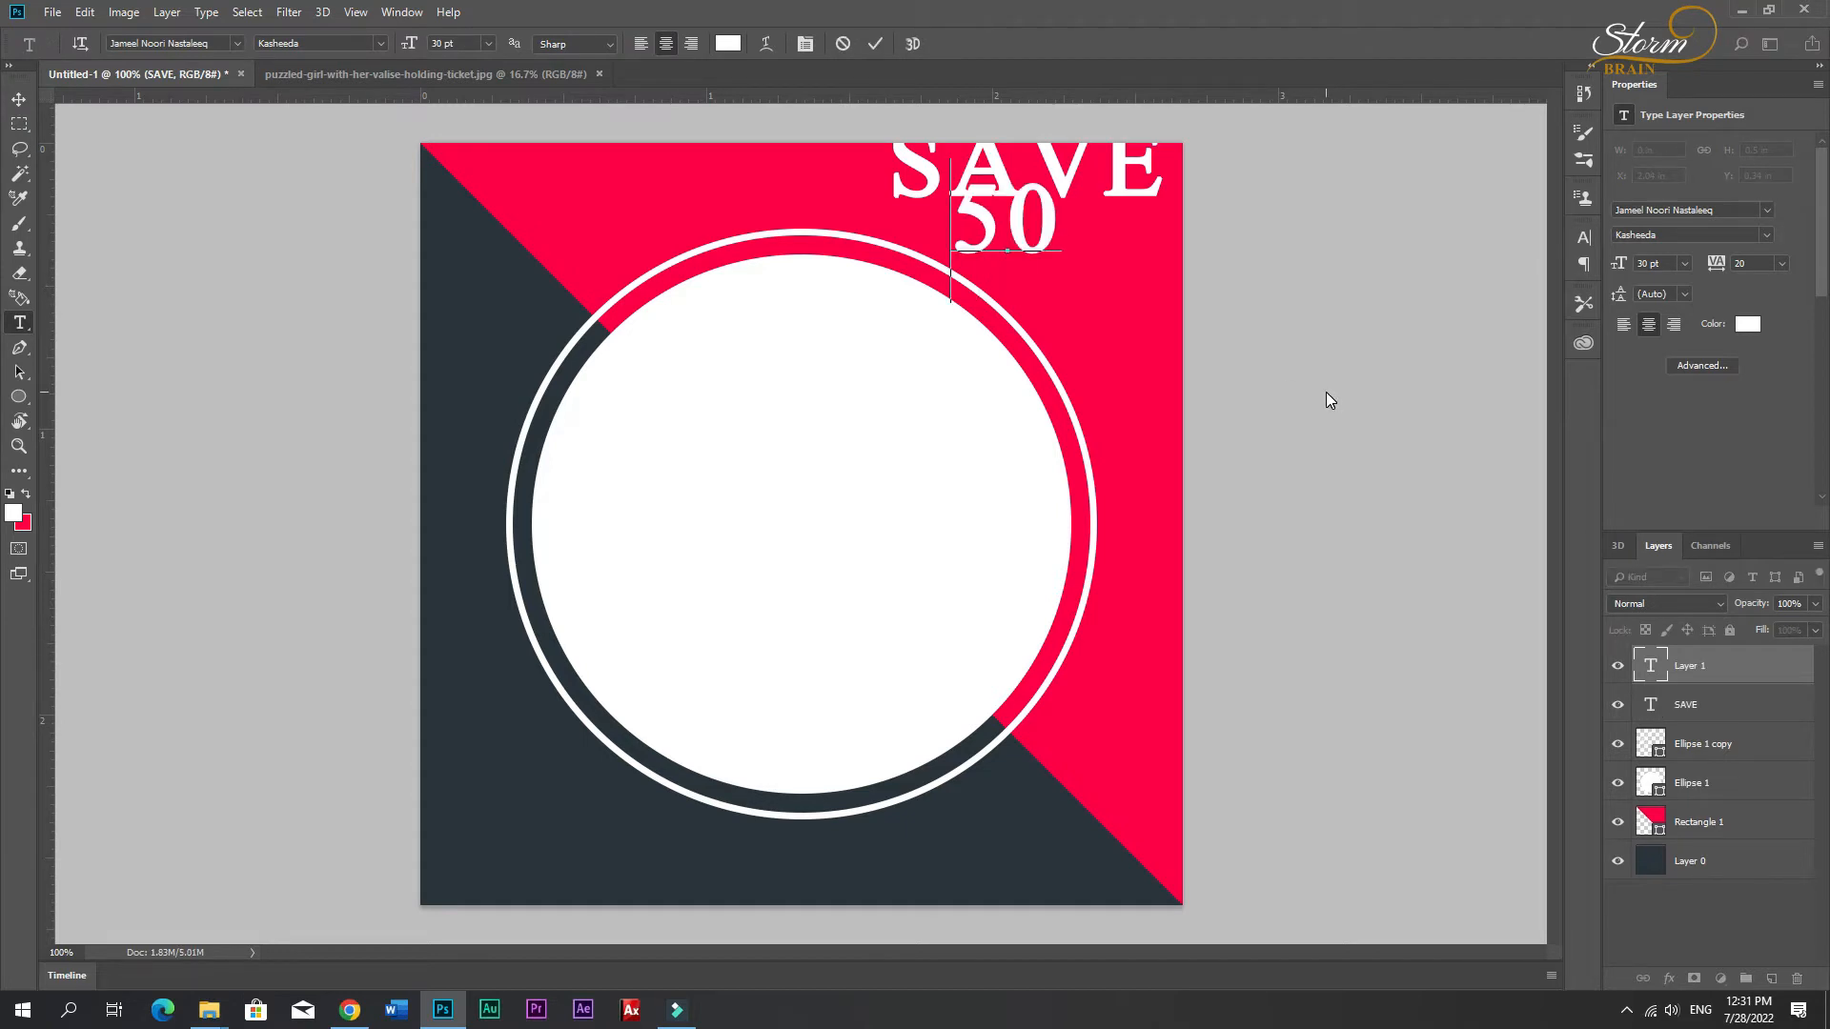
{"action": "type", "text": "%"}
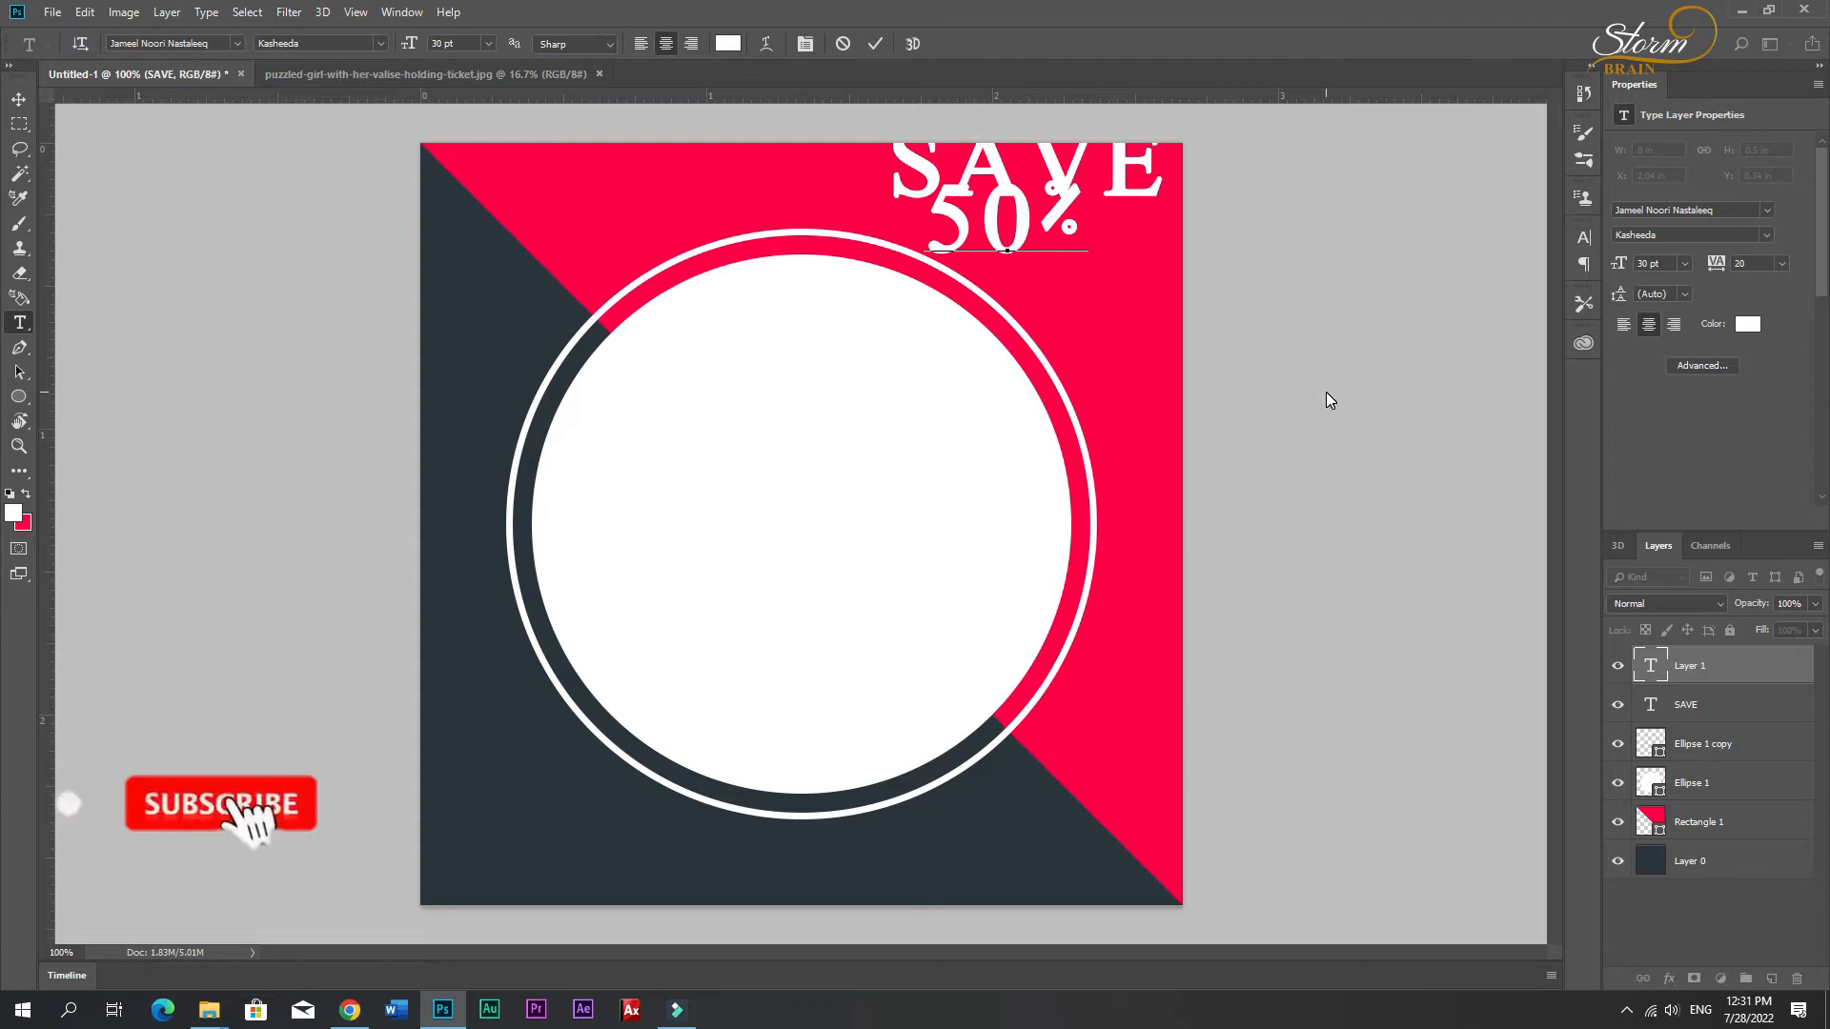
Step: Set the font of the 50% text to Montserrat Bold
{"action": "key", "text": "ctrl+a"}
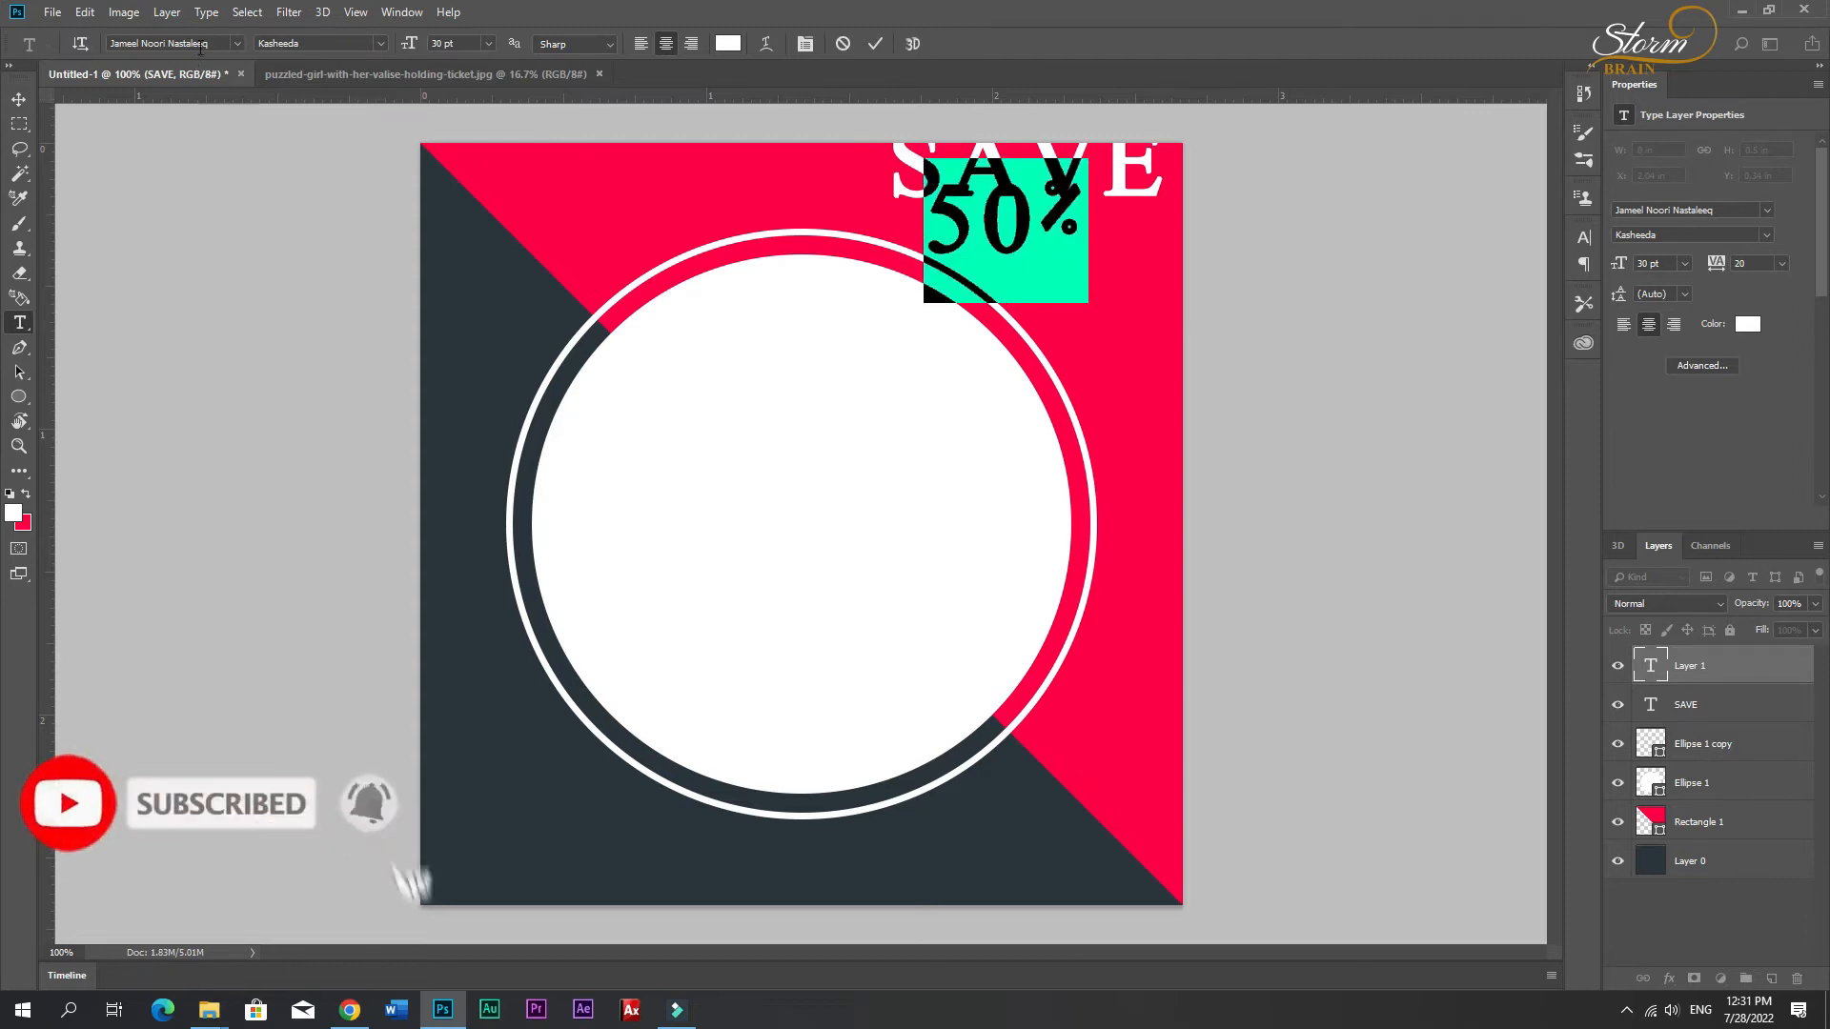
{"action": "left_click", "coordinate": [217, 47]}
{"action": "type", "text": "Mo"}
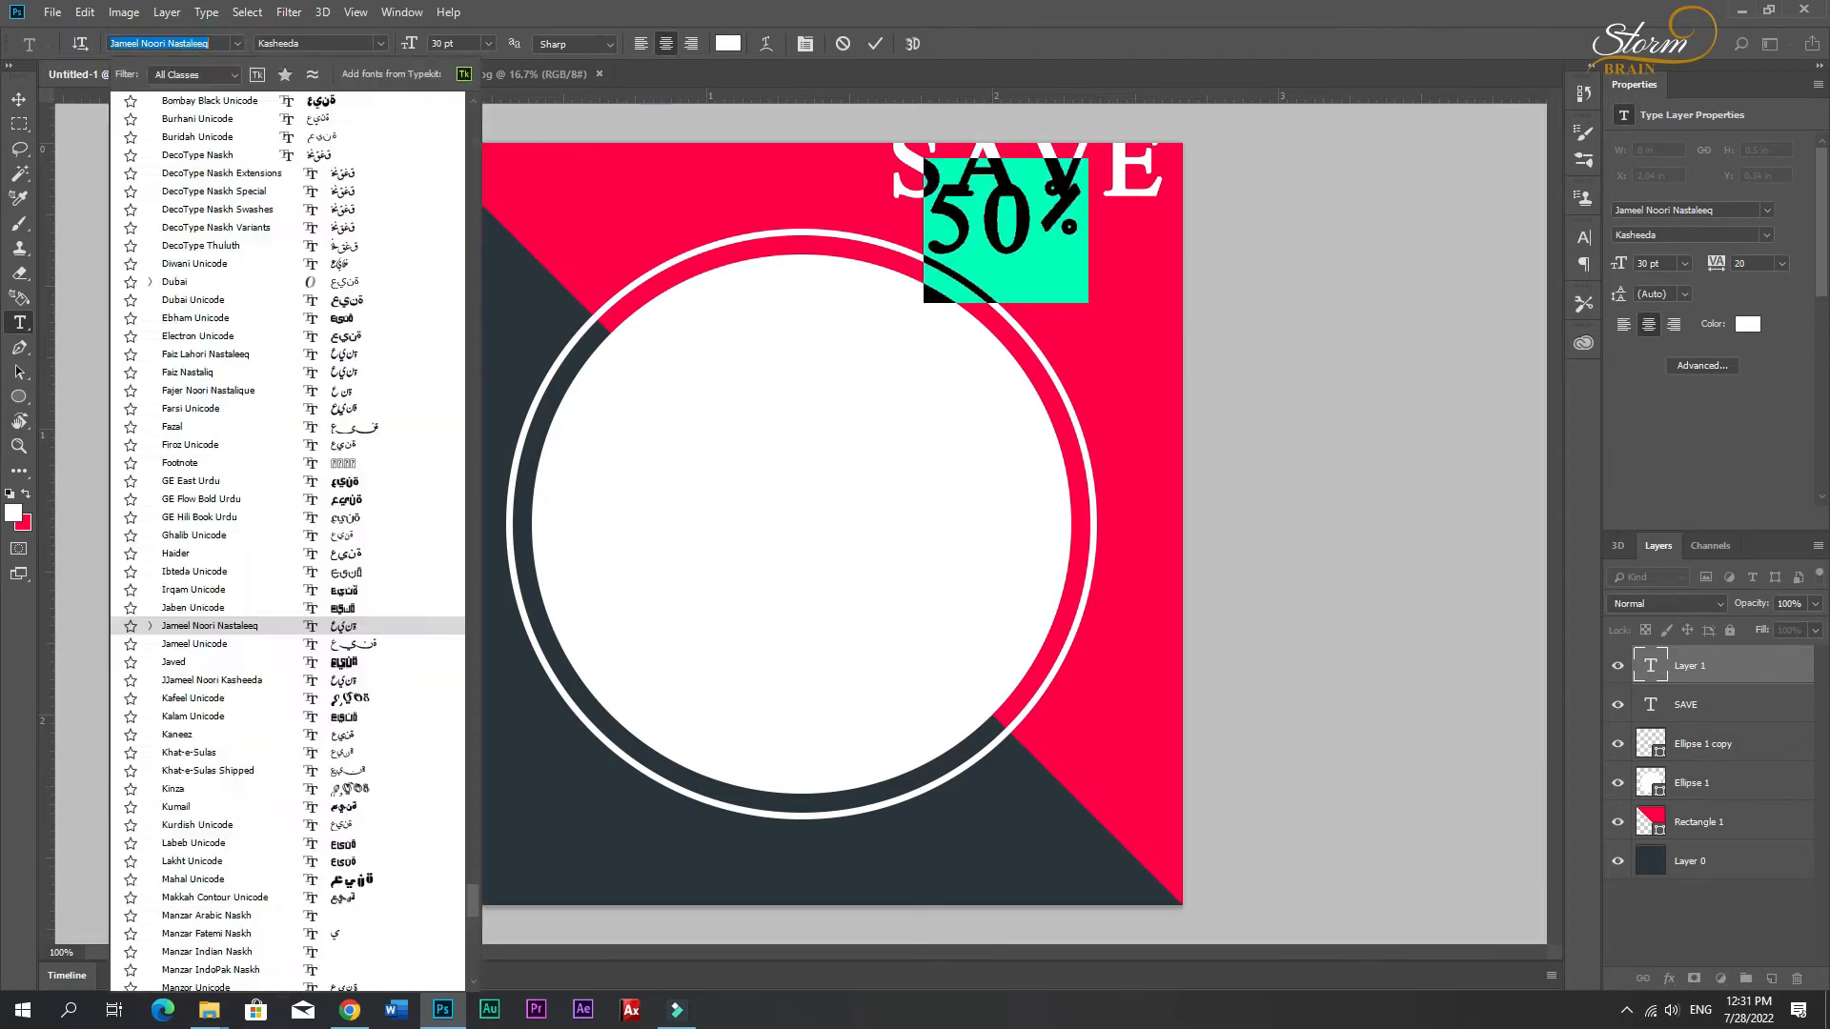
{"action": "type", "text": "n"}
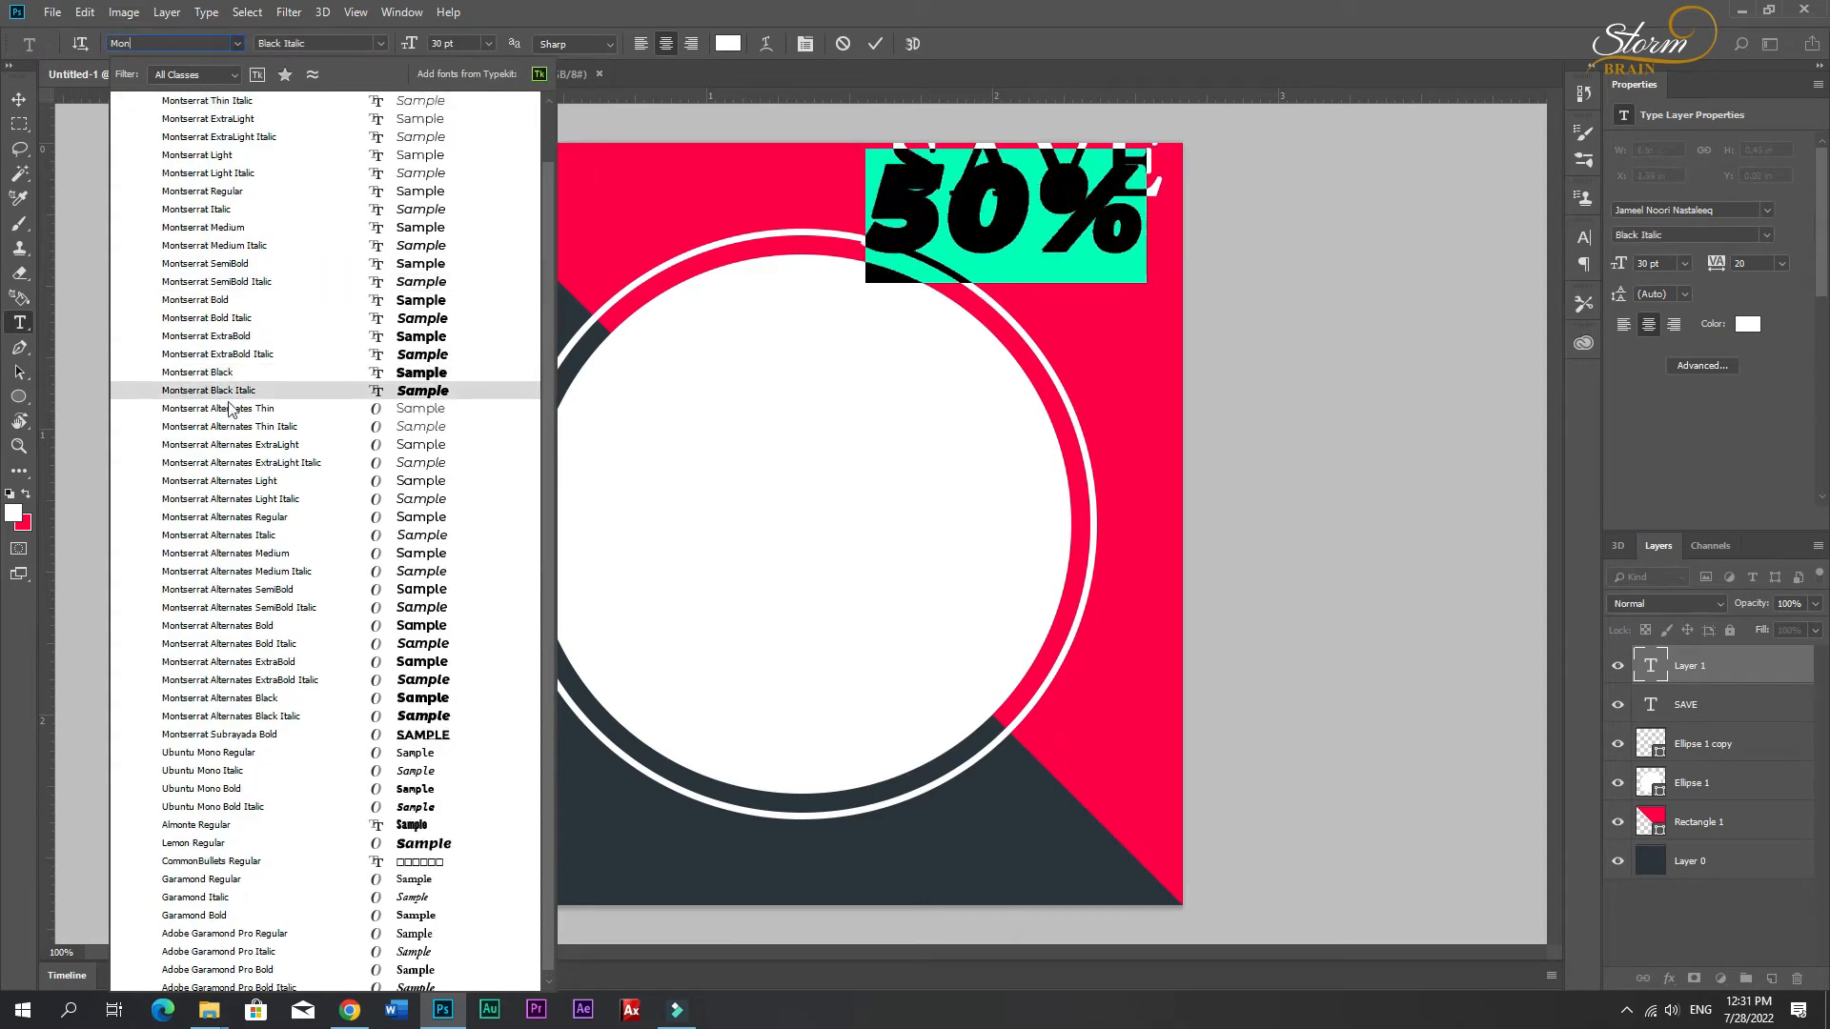
{"action": "left_click", "coordinate": [219, 305]}
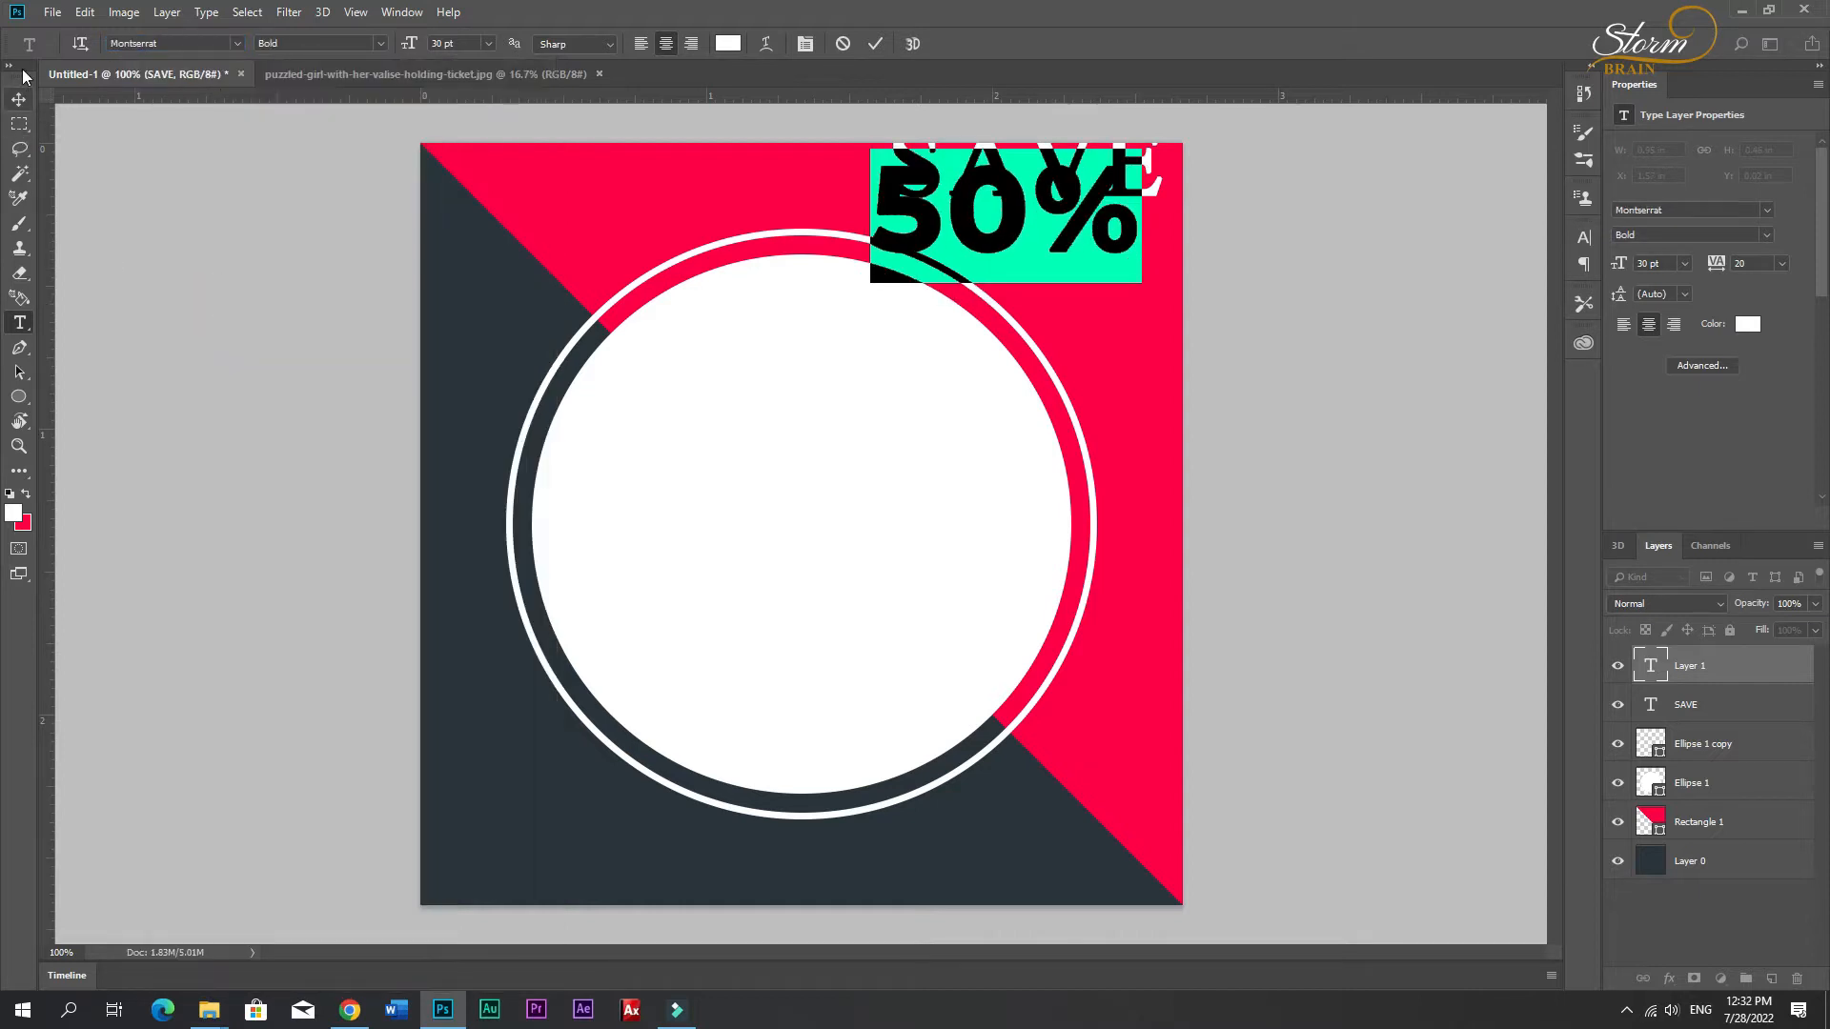
{"action": "left_click", "coordinate": [19, 98]}
Step: Shift the 50% and SAVE texts down and right, and scale SAVE down to about 20.57 pt
{"action": "left_click_drag", "start_coordinate": [1016, 226], "coordinate": [1064, 271]}
{"action": "left_click_drag", "start_coordinate": [1063, 184], "coordinate": [1079, 202]}
{"action": "key", "text": "ctrl+t"}
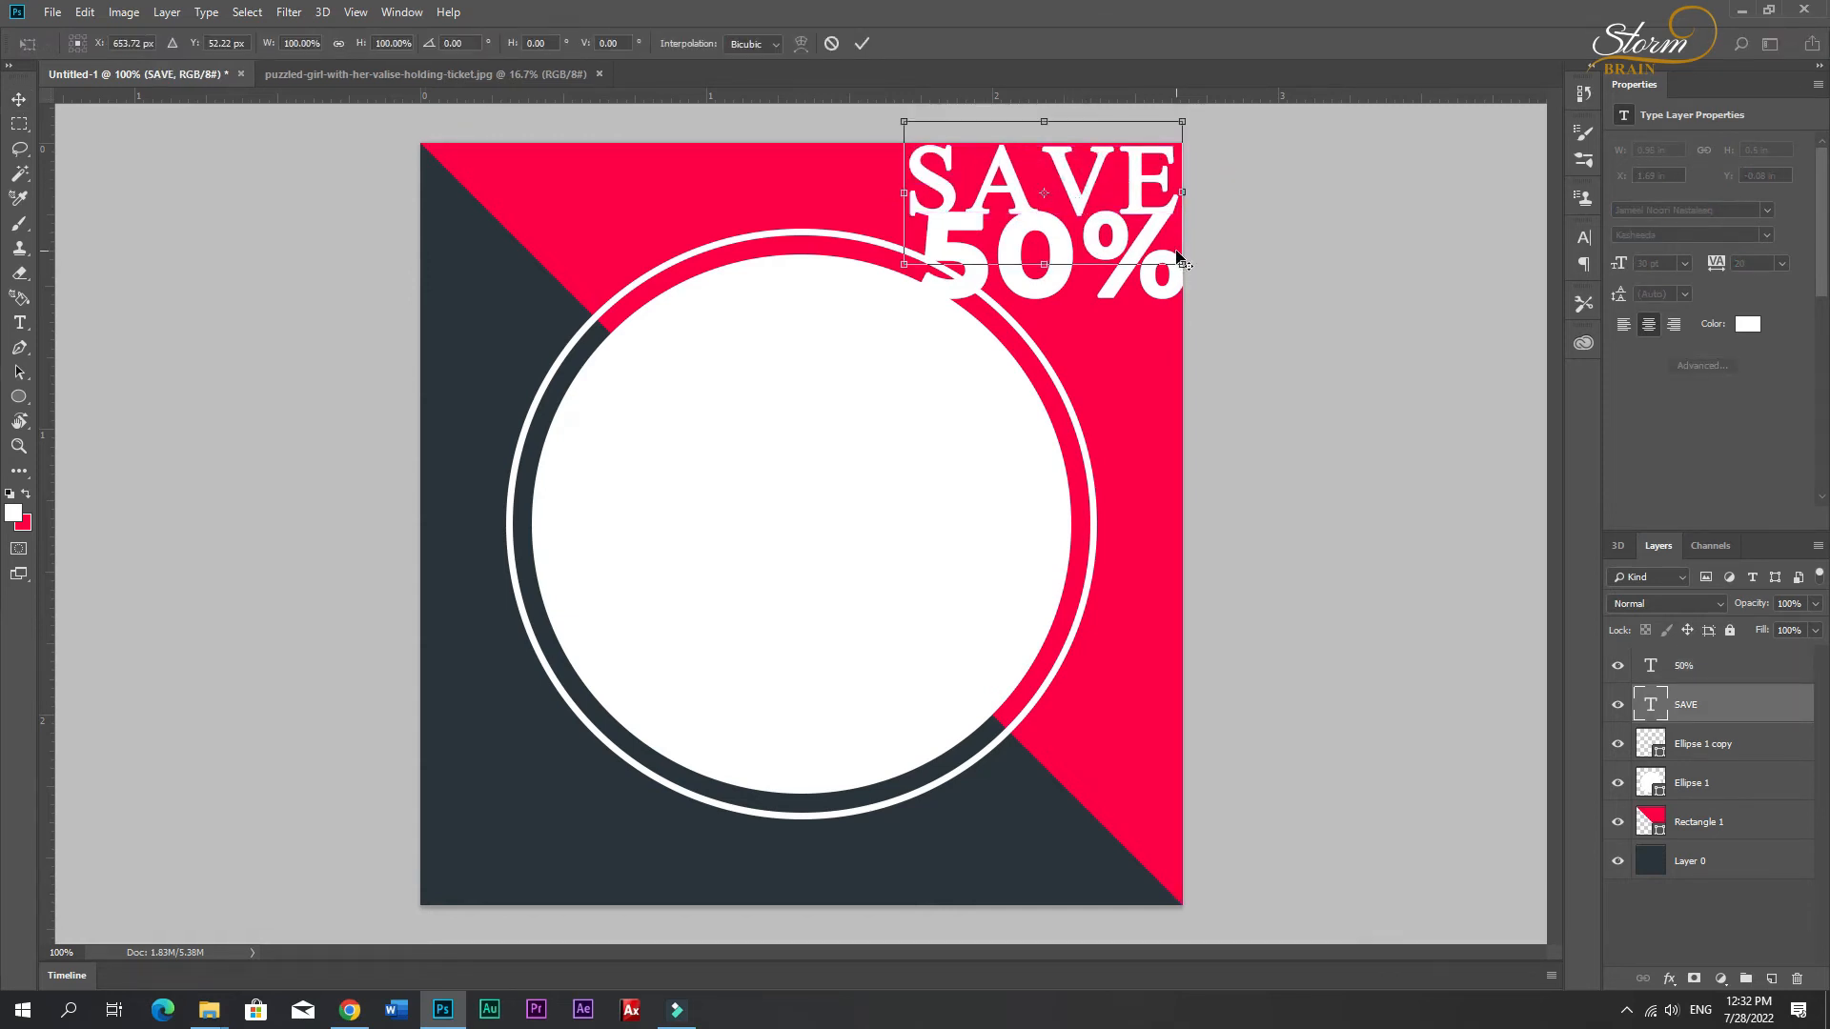
{"action": "left_click_drag", "start_coordinate": [1185, 270], "coordinate": [1140, 244]}
{"action": "key", "text": "Return"}
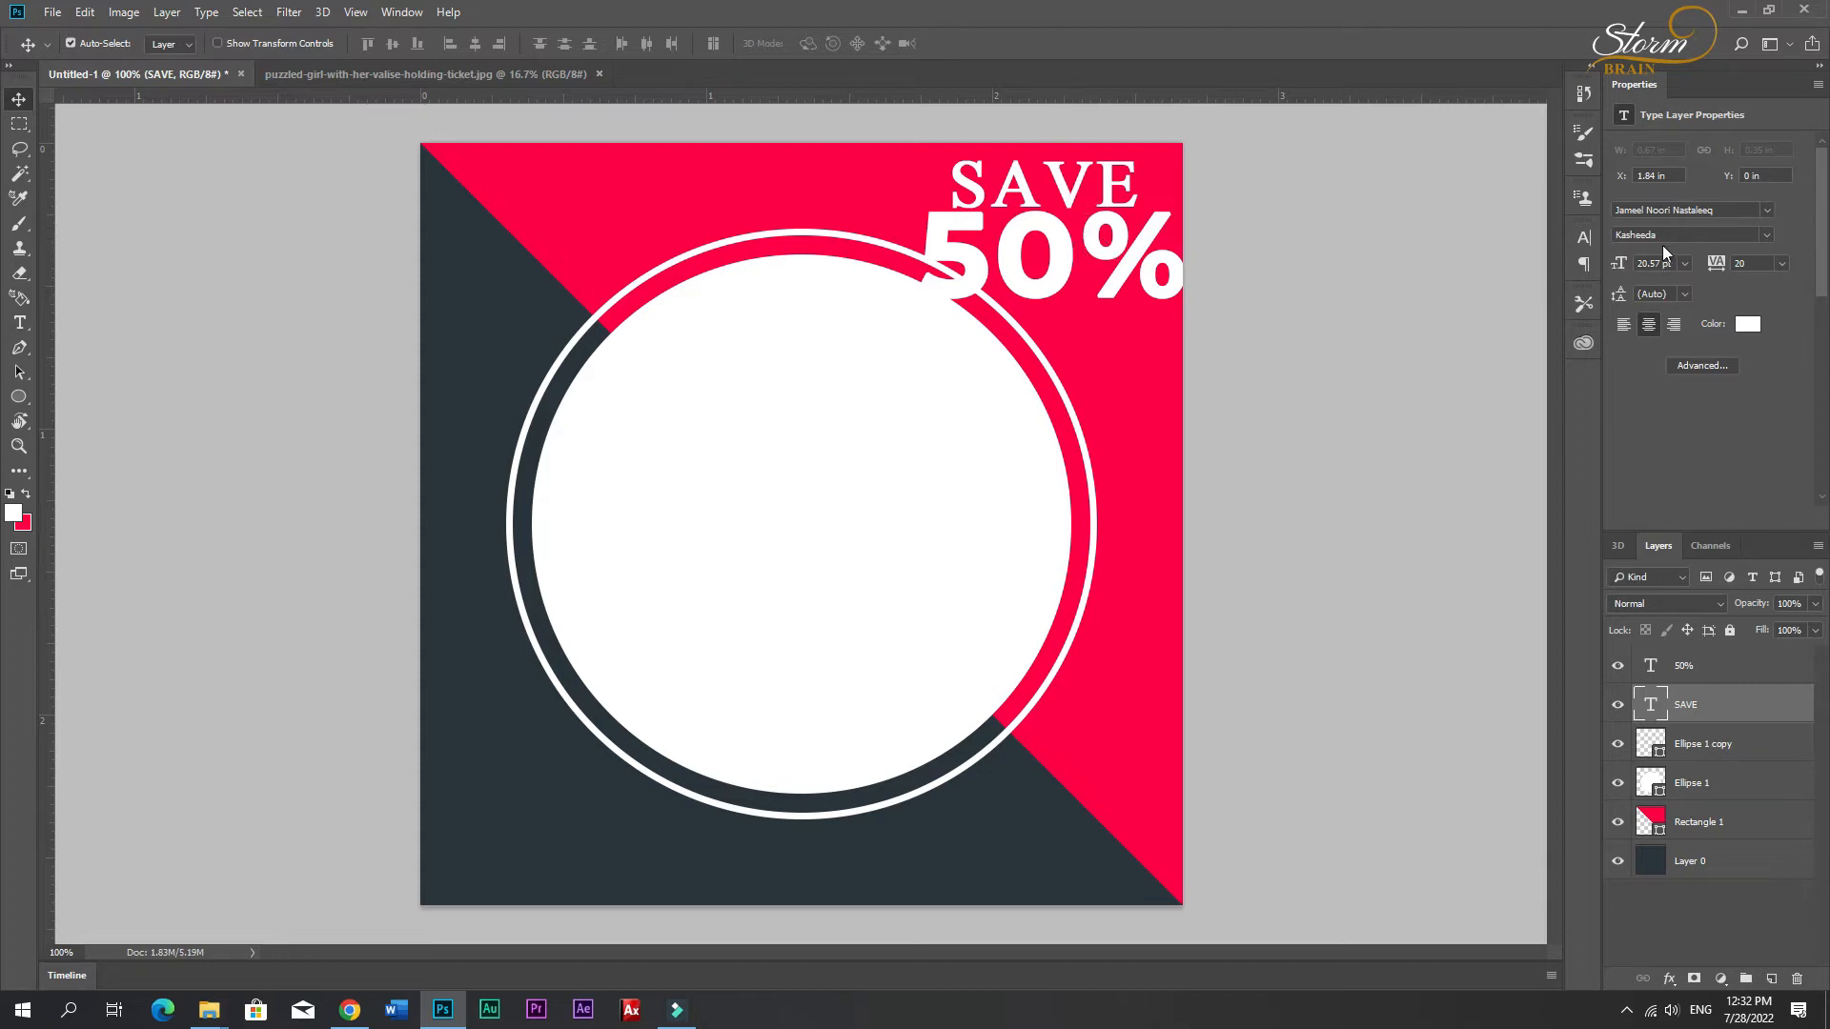
Step: Turn off faux bold for SAVE and recolour it with the dark background colour #2b343b
{"action": "left_click", "coordinate": [1583, 238]}
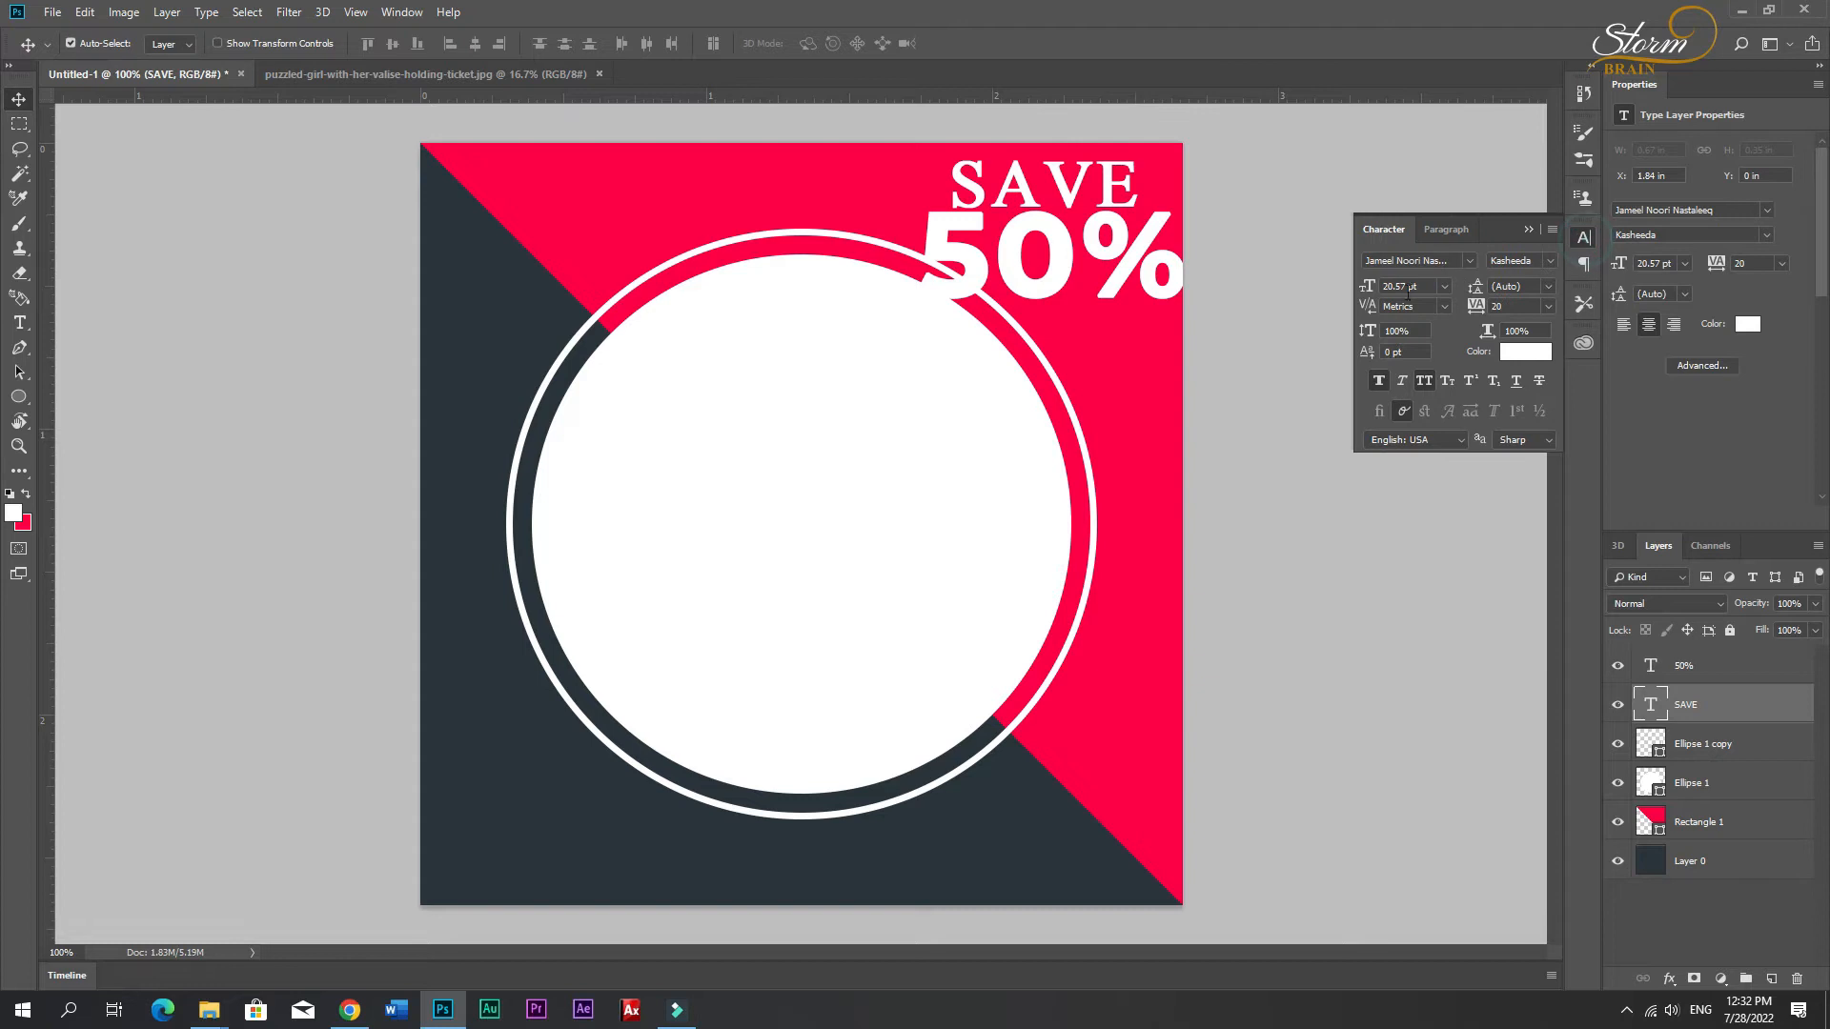
{"action": "left_click", "coordinate": [1378, 382]}
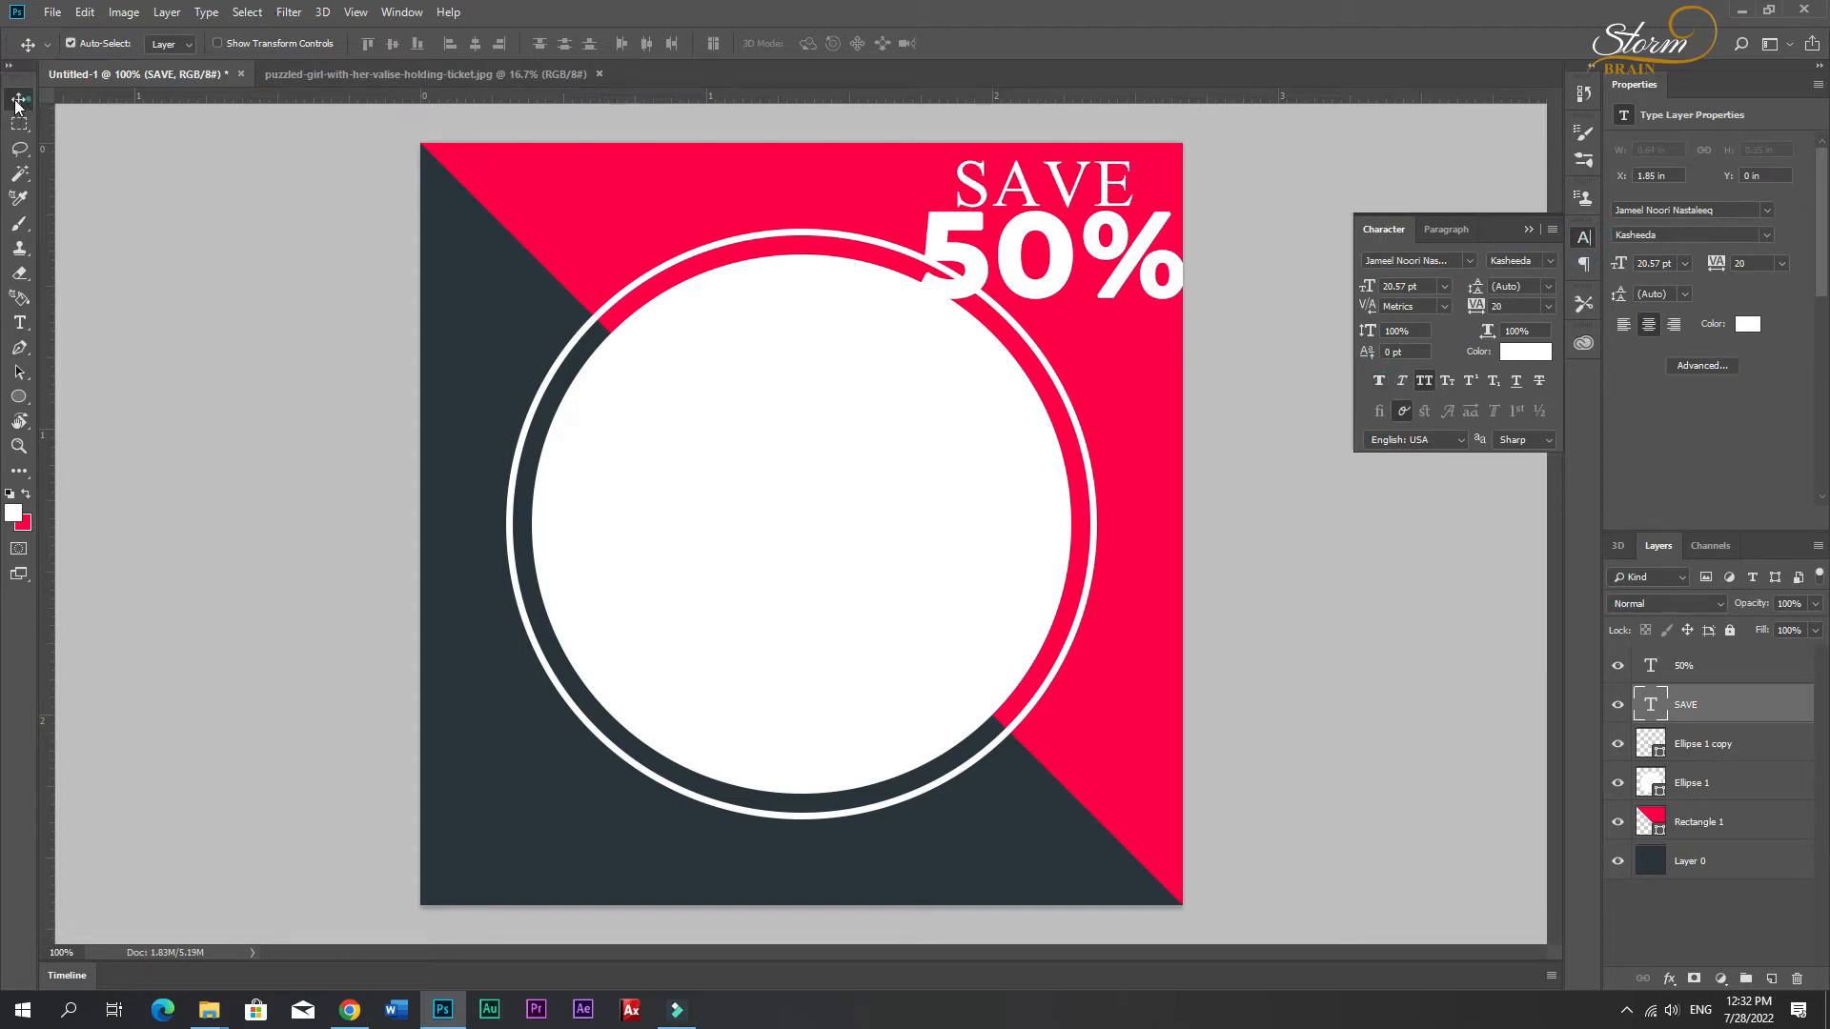
{"action": "left_click", "coordinate": [1529, 230]}
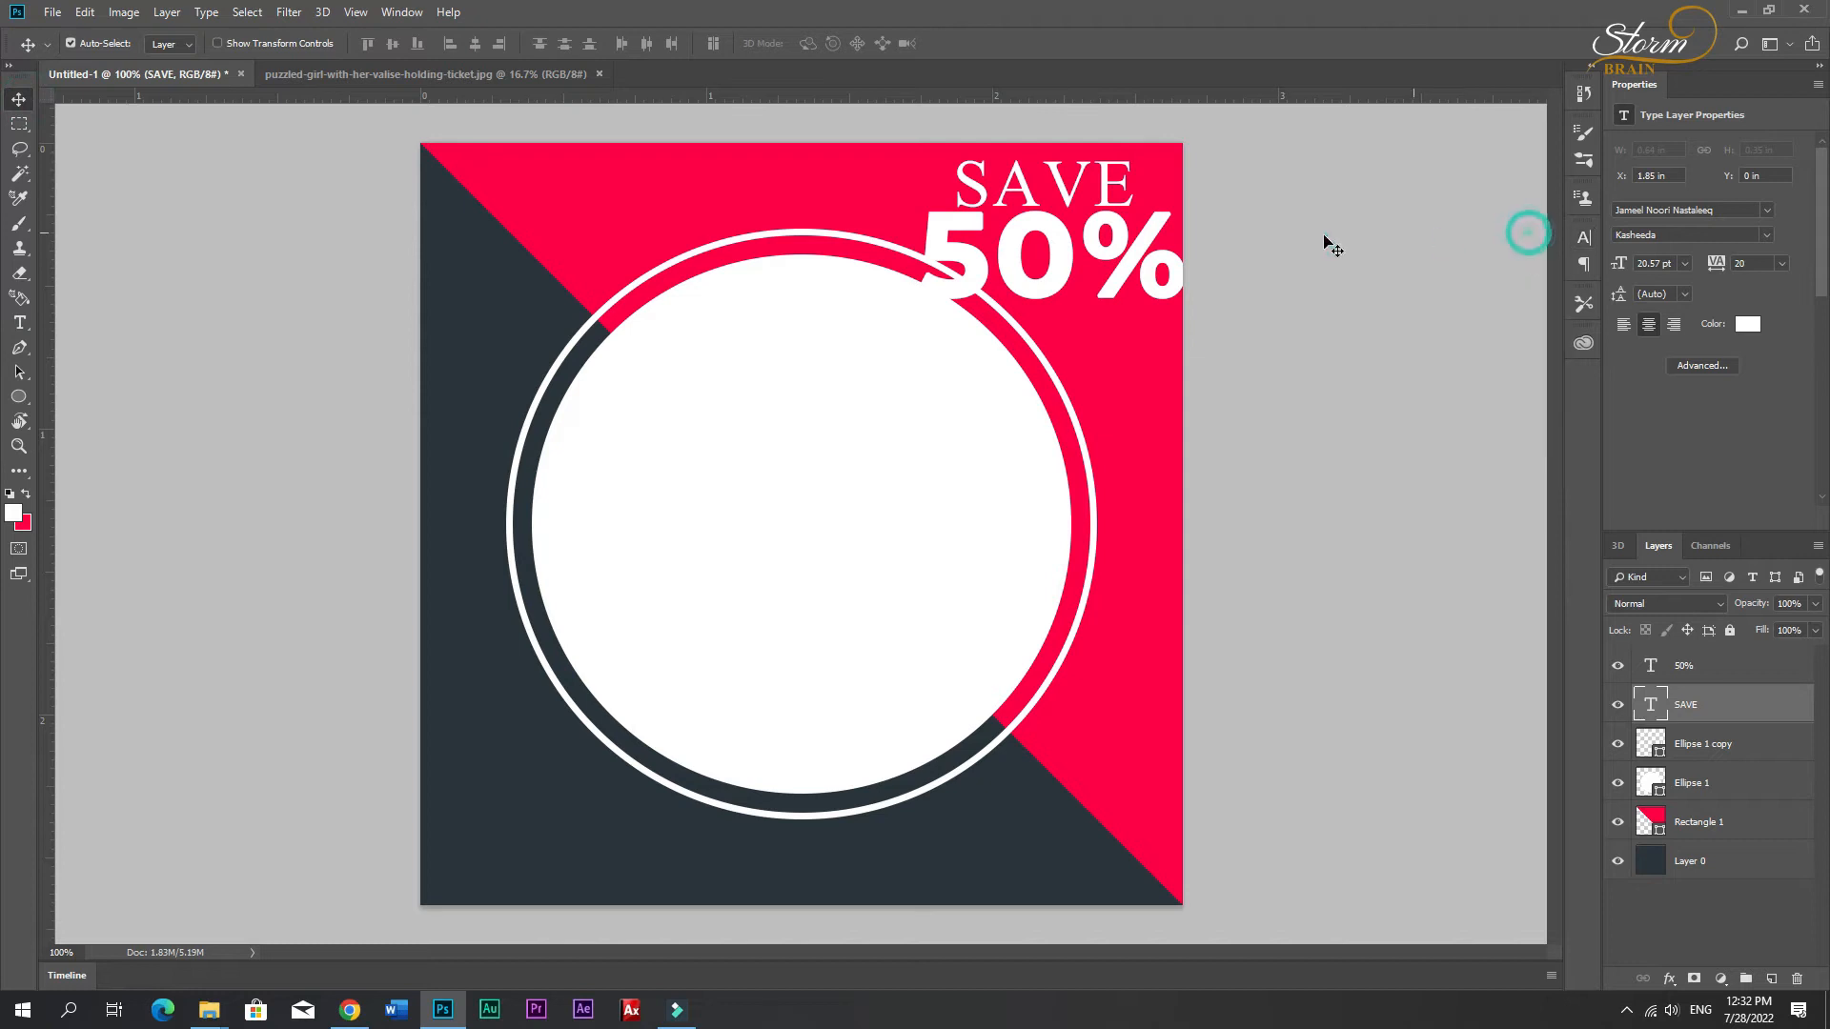
{"action": "left_click", "coordinate": [1749, 326]}
{"action": "left_click", "coordinate": [543, 809]}
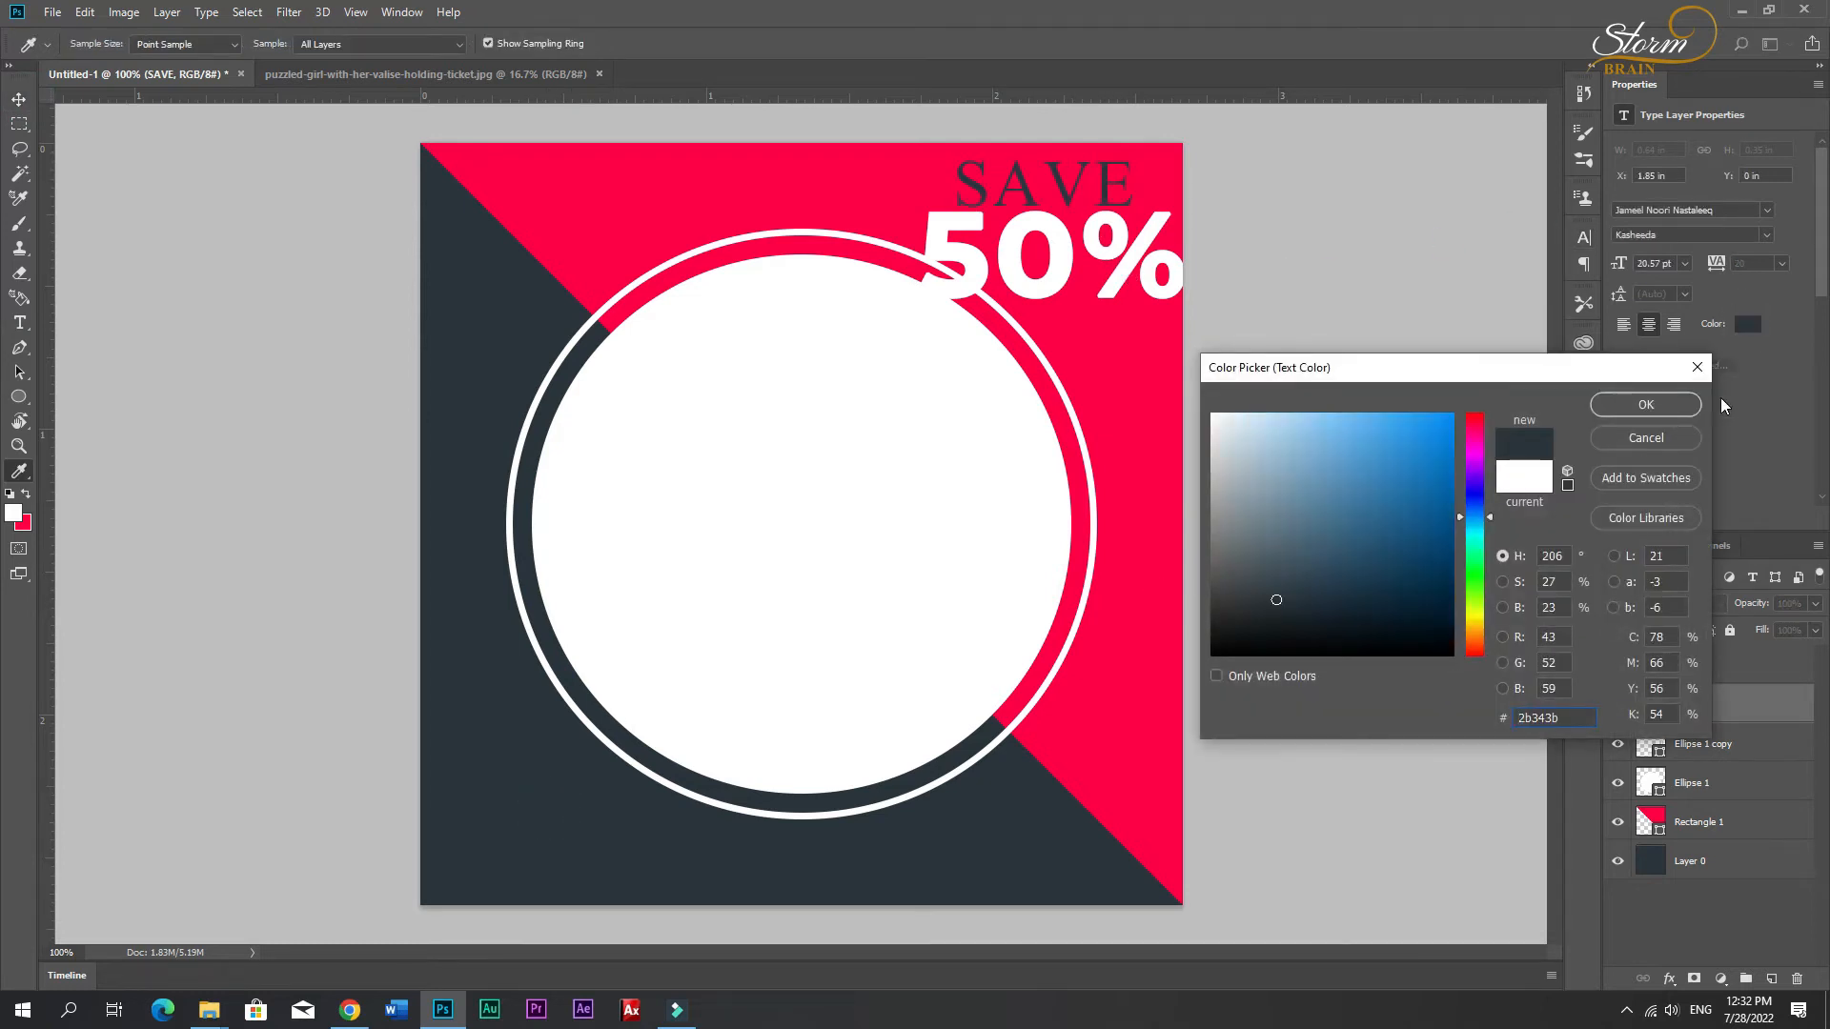
{"action": "left_click", "coordinate": [1668, 405]}
Step: Scale the 50% text down to about 20.87 pt
{"action": "left_click", "coordinate": [1065, 249], "text": "ctrl"}
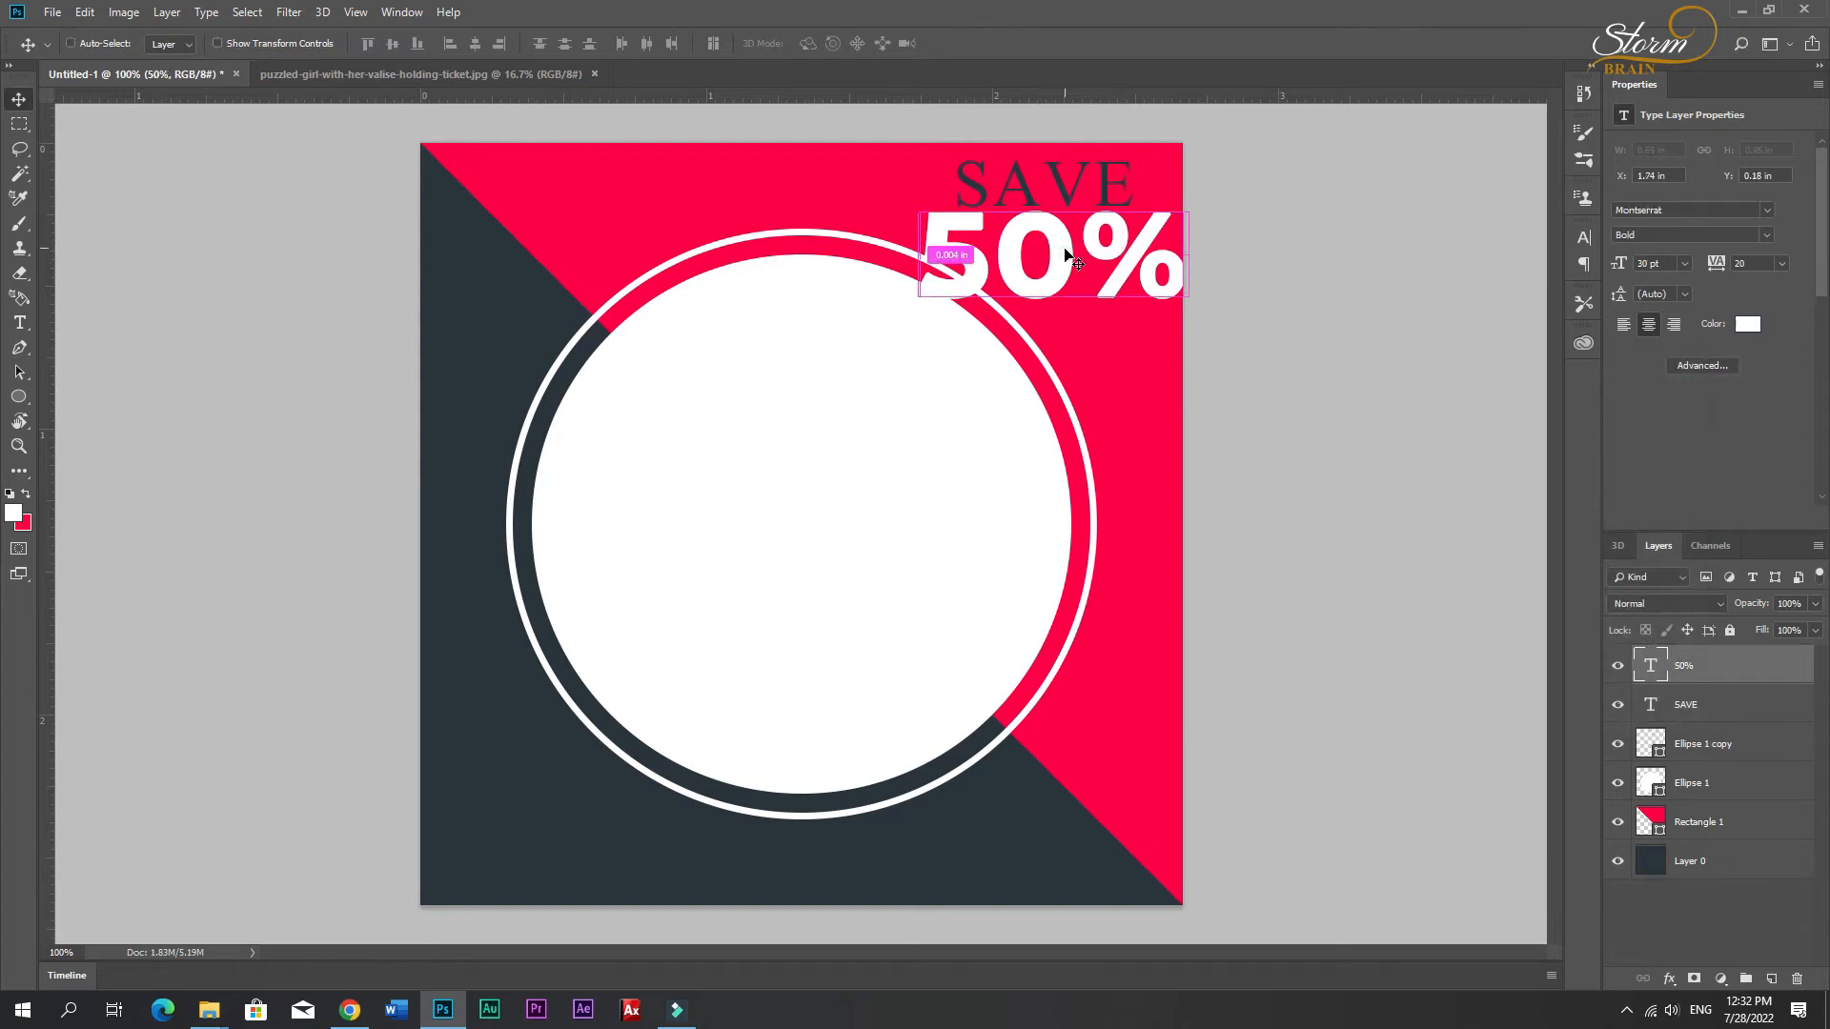
{"action": "key", "text": "ctrl+t"}
{"action": "left_click_drag", "start_coordinate": [1190, 328], "coordinate": [1155, 301]}
{"action": "key", "text": "Return"}
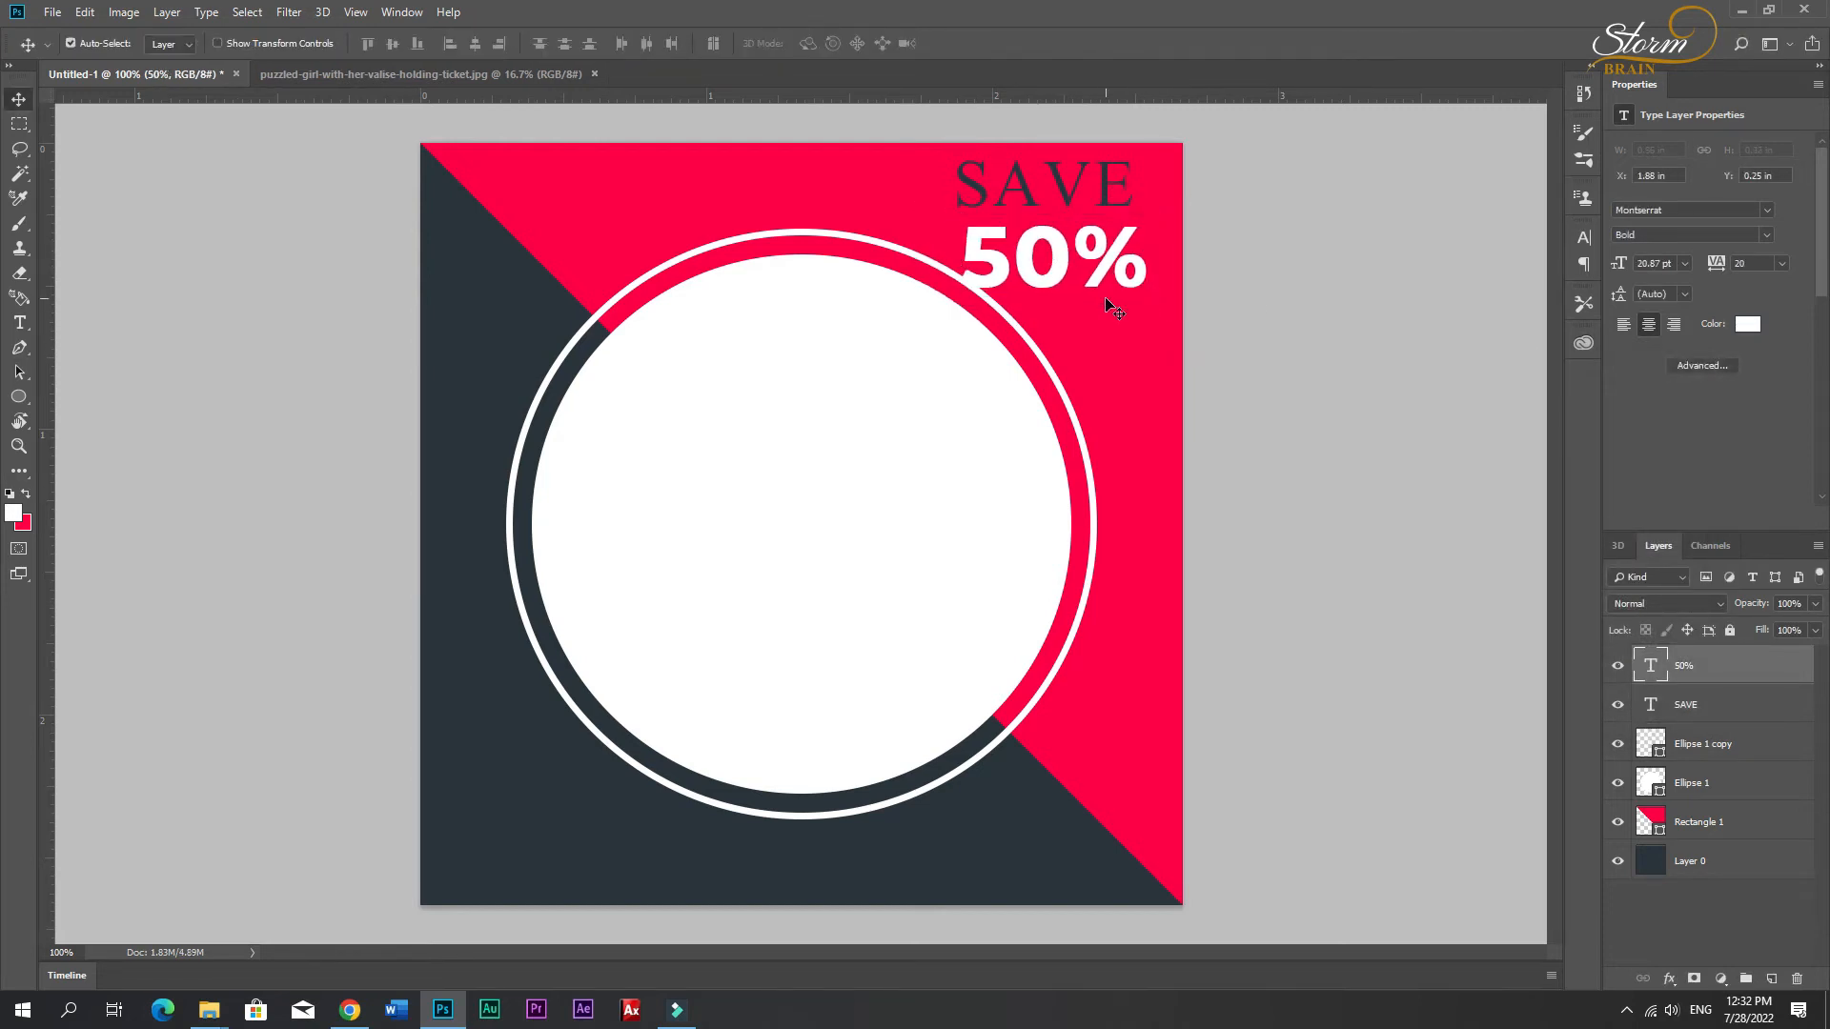
Step: Place vertical guides at the left and right edges of the SAVE text
{"action": "left_click", "coordinate": [981, 185]}
{"action": "left_click_drag", "start_coordinate": [51, 423], "coordinate": [957, 462]}
{"action": "left_click_drag", "start_coordinate": [54, 593], "coordinate": [1133, 572]}
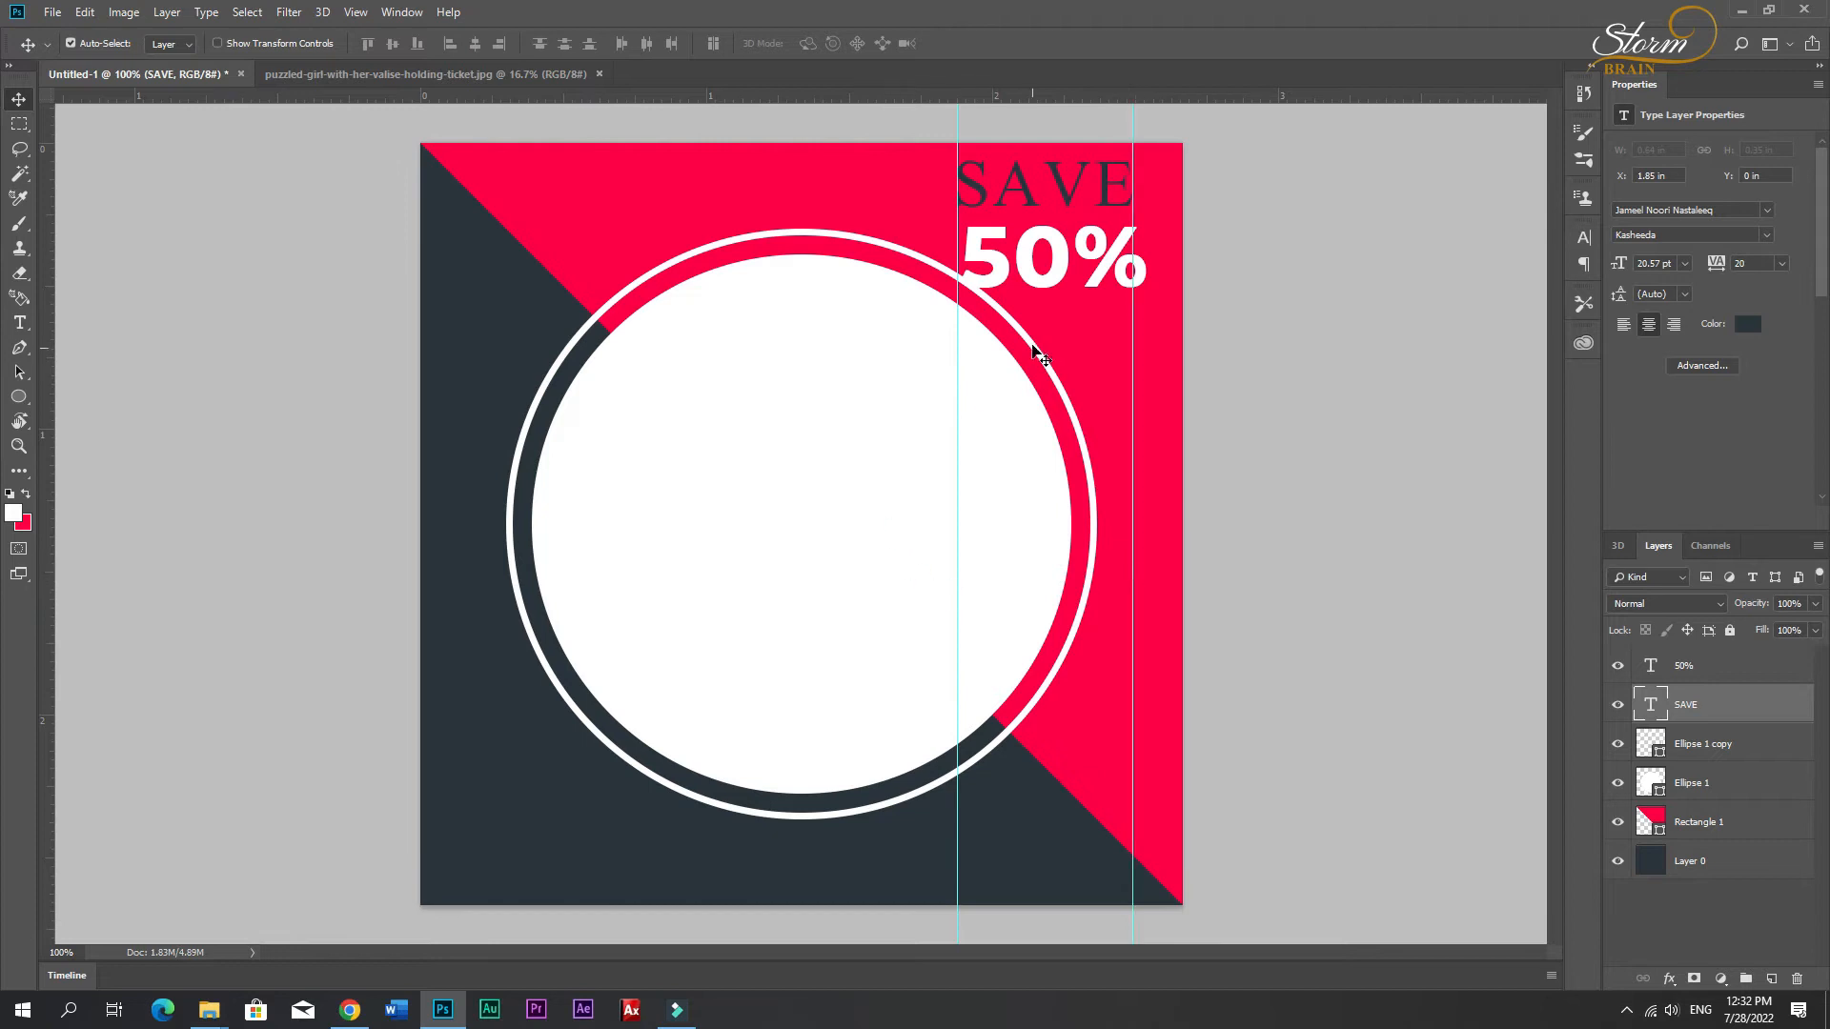
Step: Scale the 50% text to about 19.34 pt so it fits between the two guides
{"action": "left_click", "coordinate": [1006, 276]}
{"action": "key", "text": "ctrl+t"}
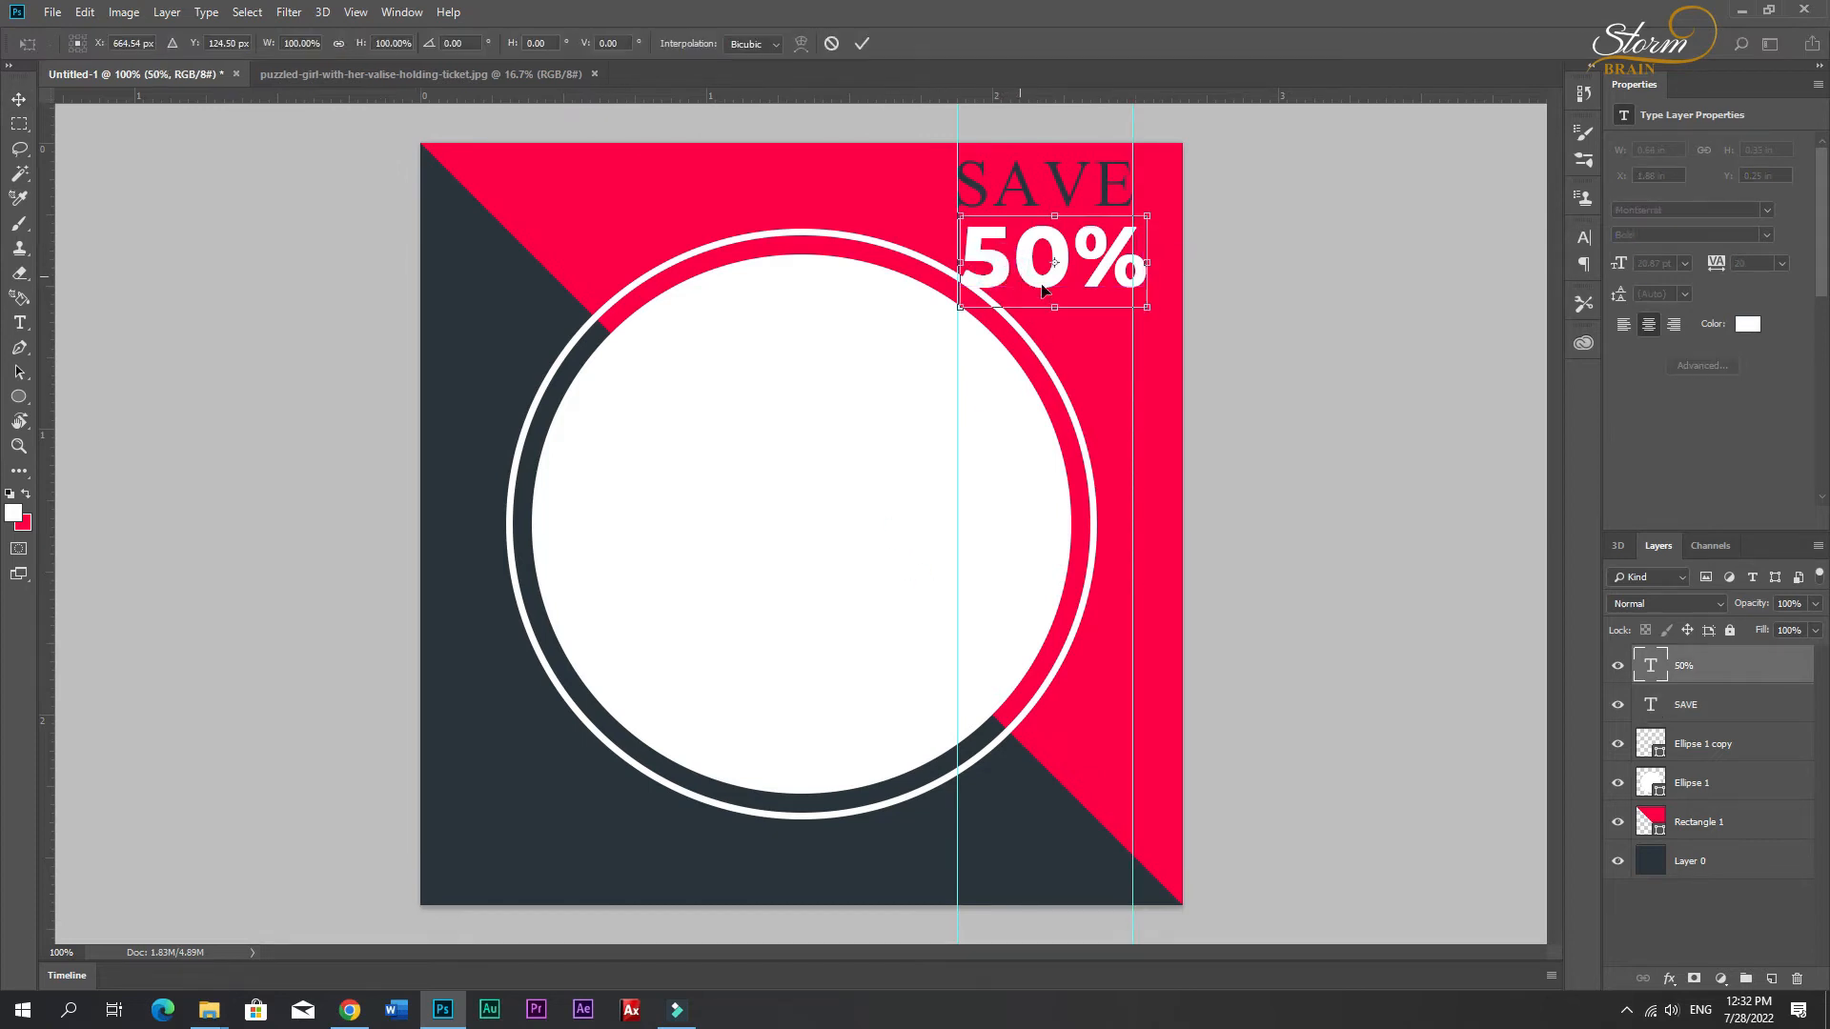
{"action": "left_click_drag", "start_coordinate": [1150, 311], "coordinate": [1132, 299]}
{"action": "left_click_drag", "start_coordinate": [948, 303], "coordinate": [957, 307]}
{"action": "key", "text": "Return"}
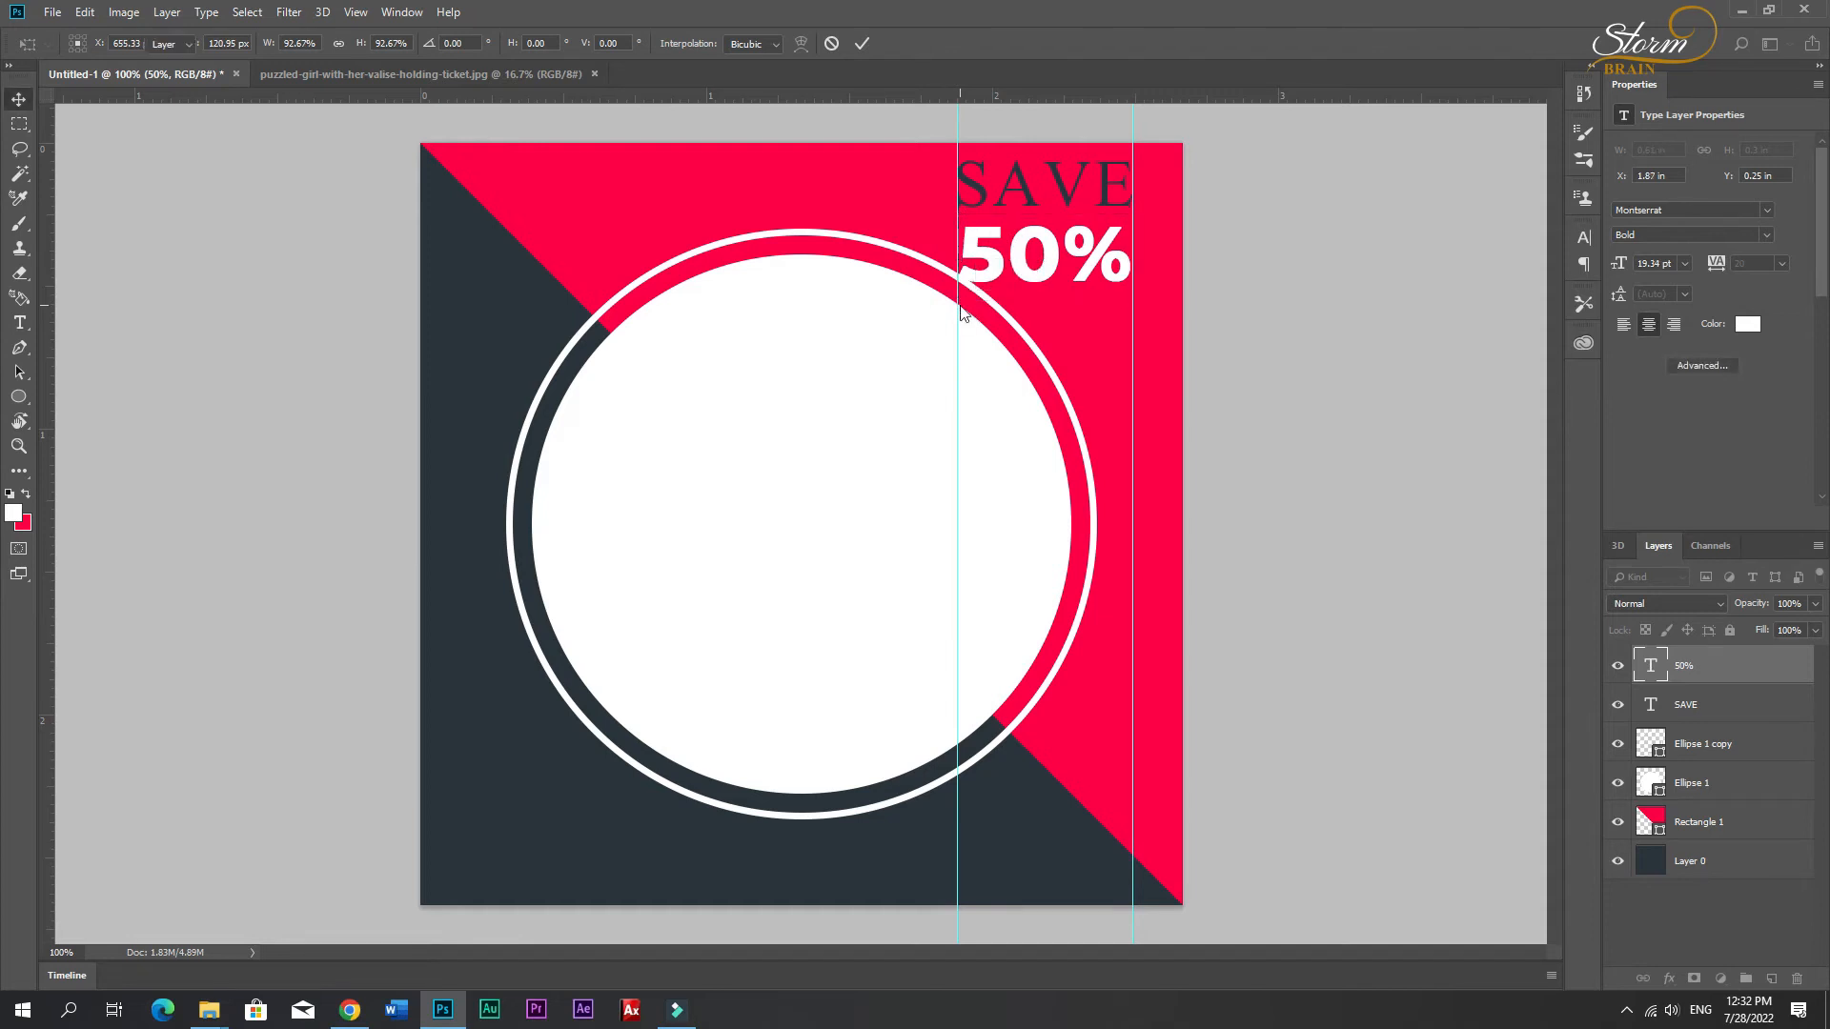
Step: Nudge the 50% text up until it sits close beneath SAVE
{"action": "key", "text": "Up"}
{"action": "key", "text": "Up"}
{"action": "key", "text": "Up"}
{"action": "key", "text": "Up"}
{"action": "key", "text": "Up"}
{"action": "key", "text": "Up"}
{"action": "key", "text": "Up"}
{"action": "key", "text": "Up"}
{"action": "key", "text": "Up"}
{"action": "key", "text": "Up"}
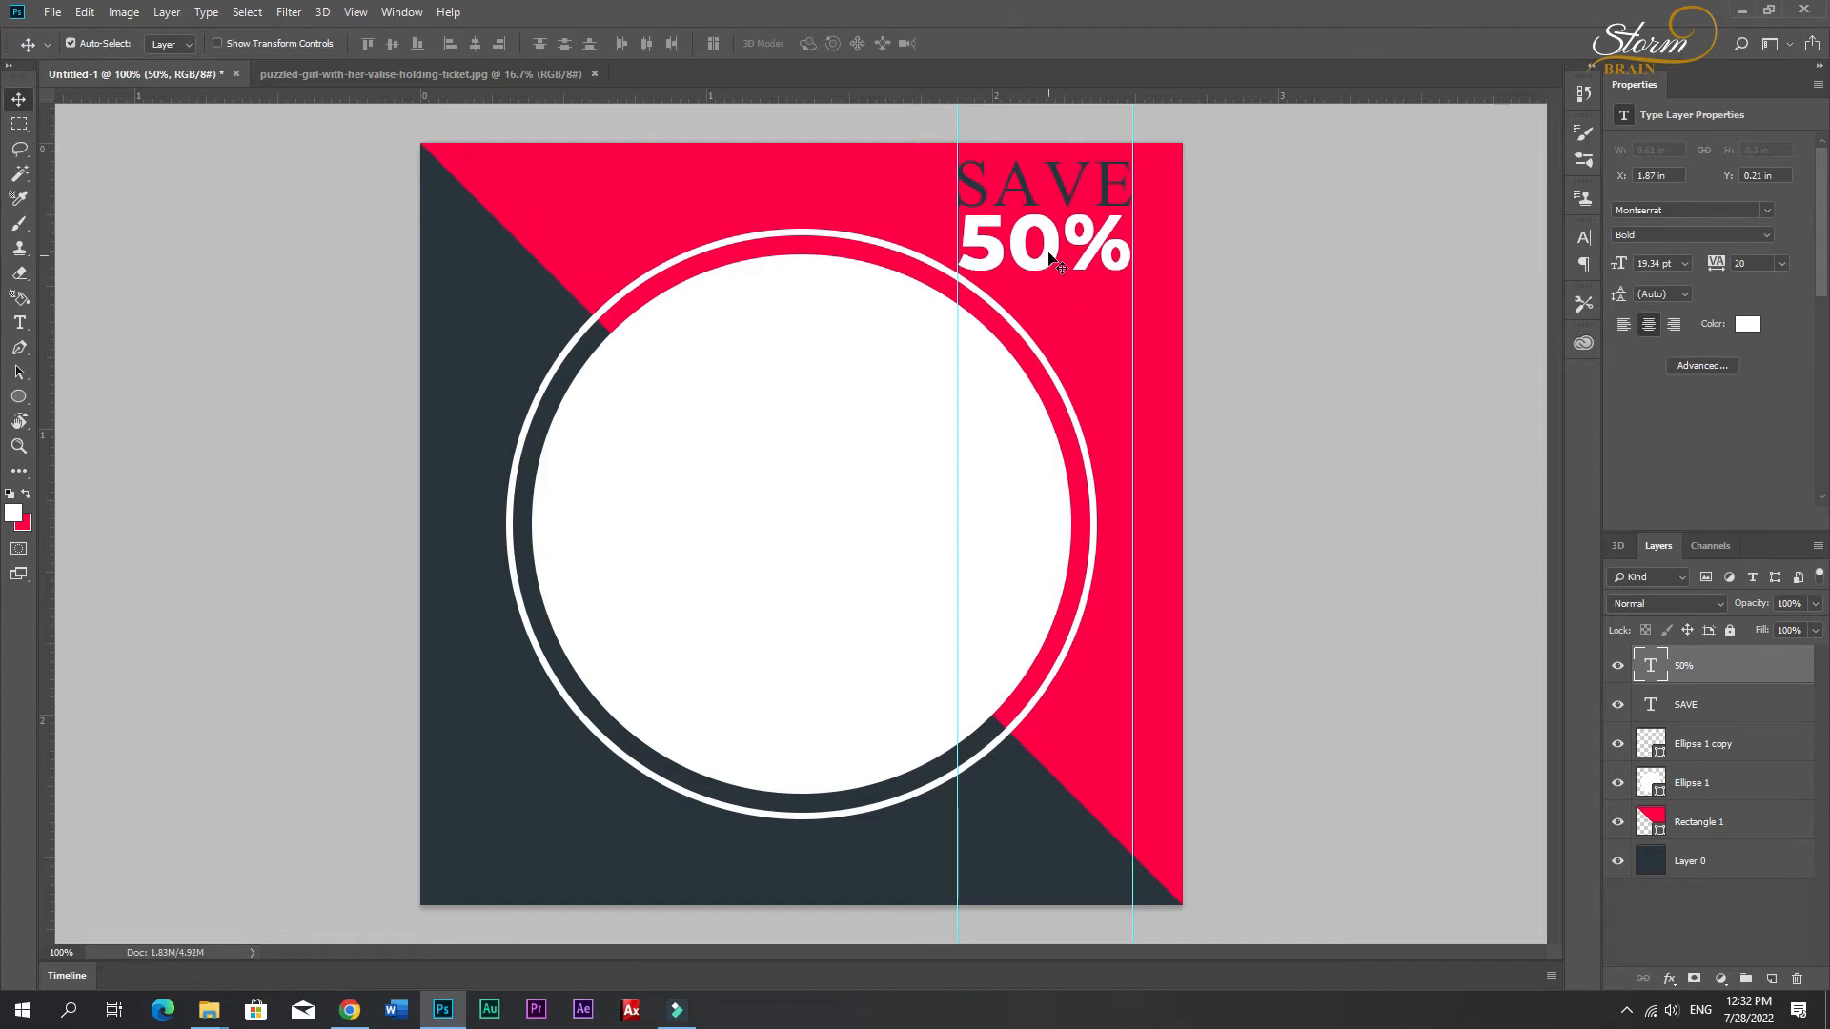
Step: Scale the SAVE and 50% texts down together, slightly narrower than the gap between the guides
{"action": "left_click", "coordinate": [1029, 196], "text": "shift"}
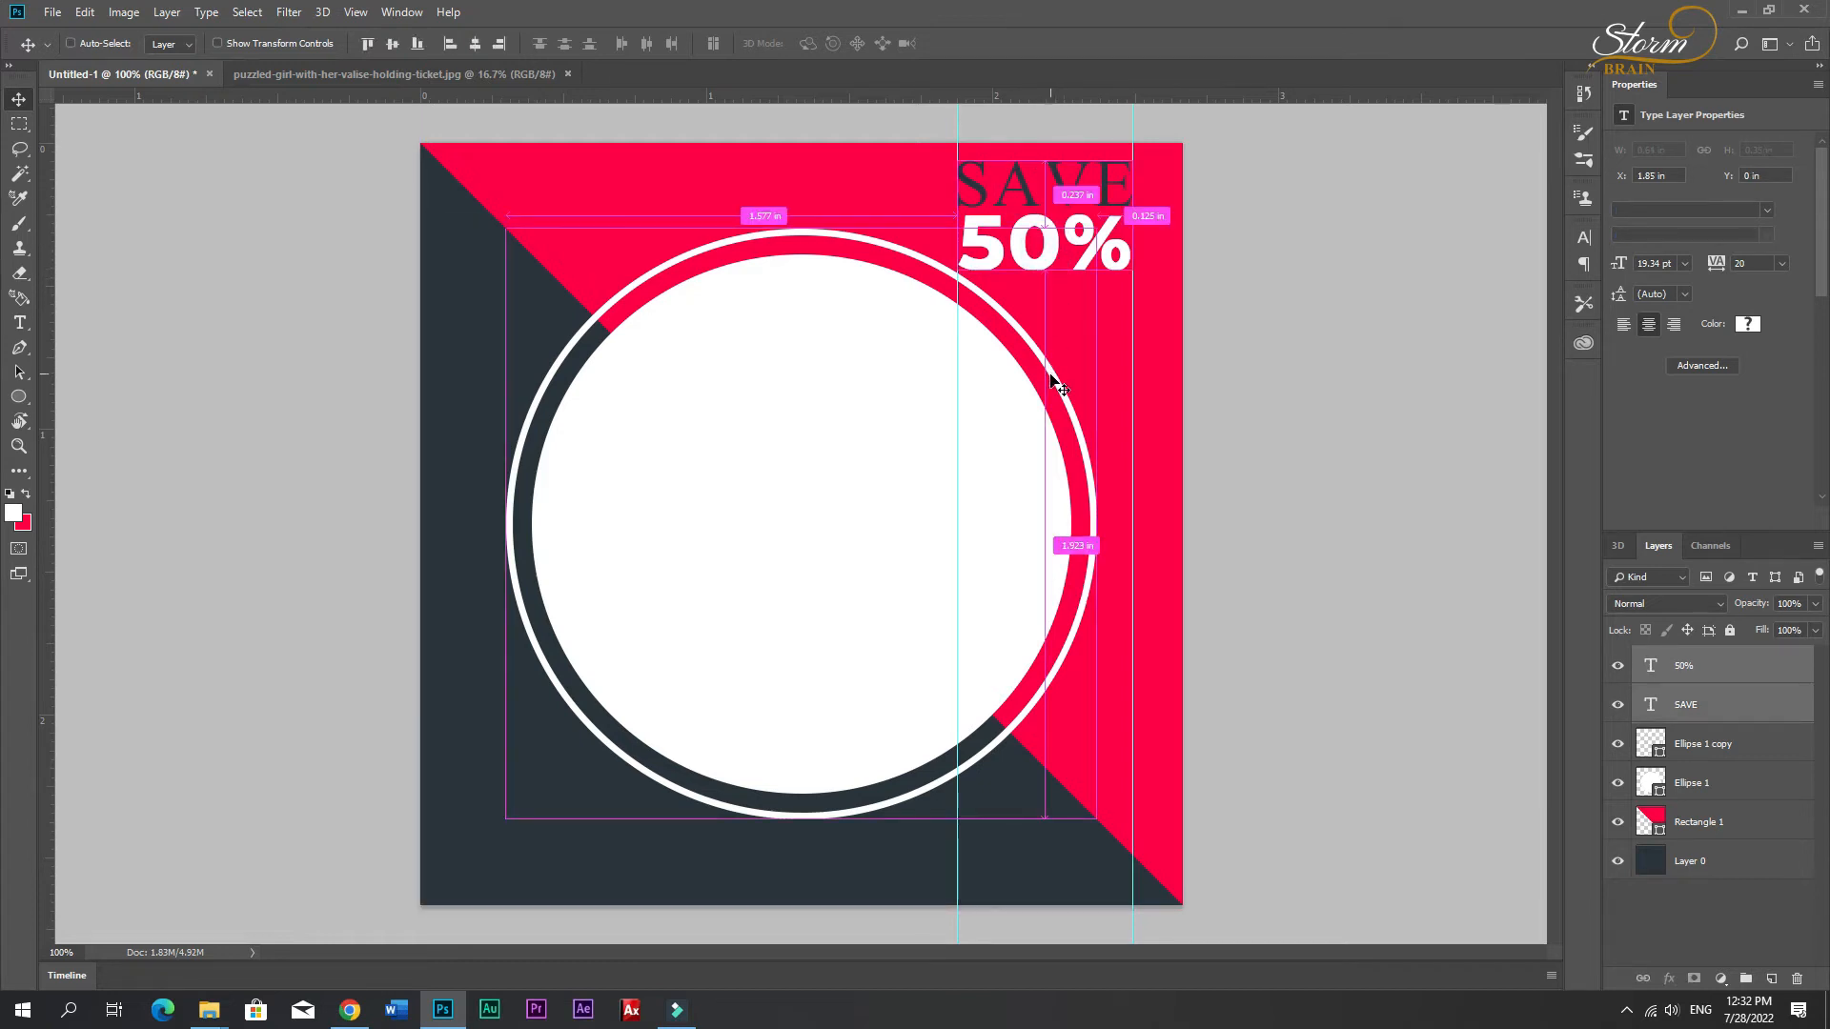
{"action": "key", "text": "ctrl+t"}
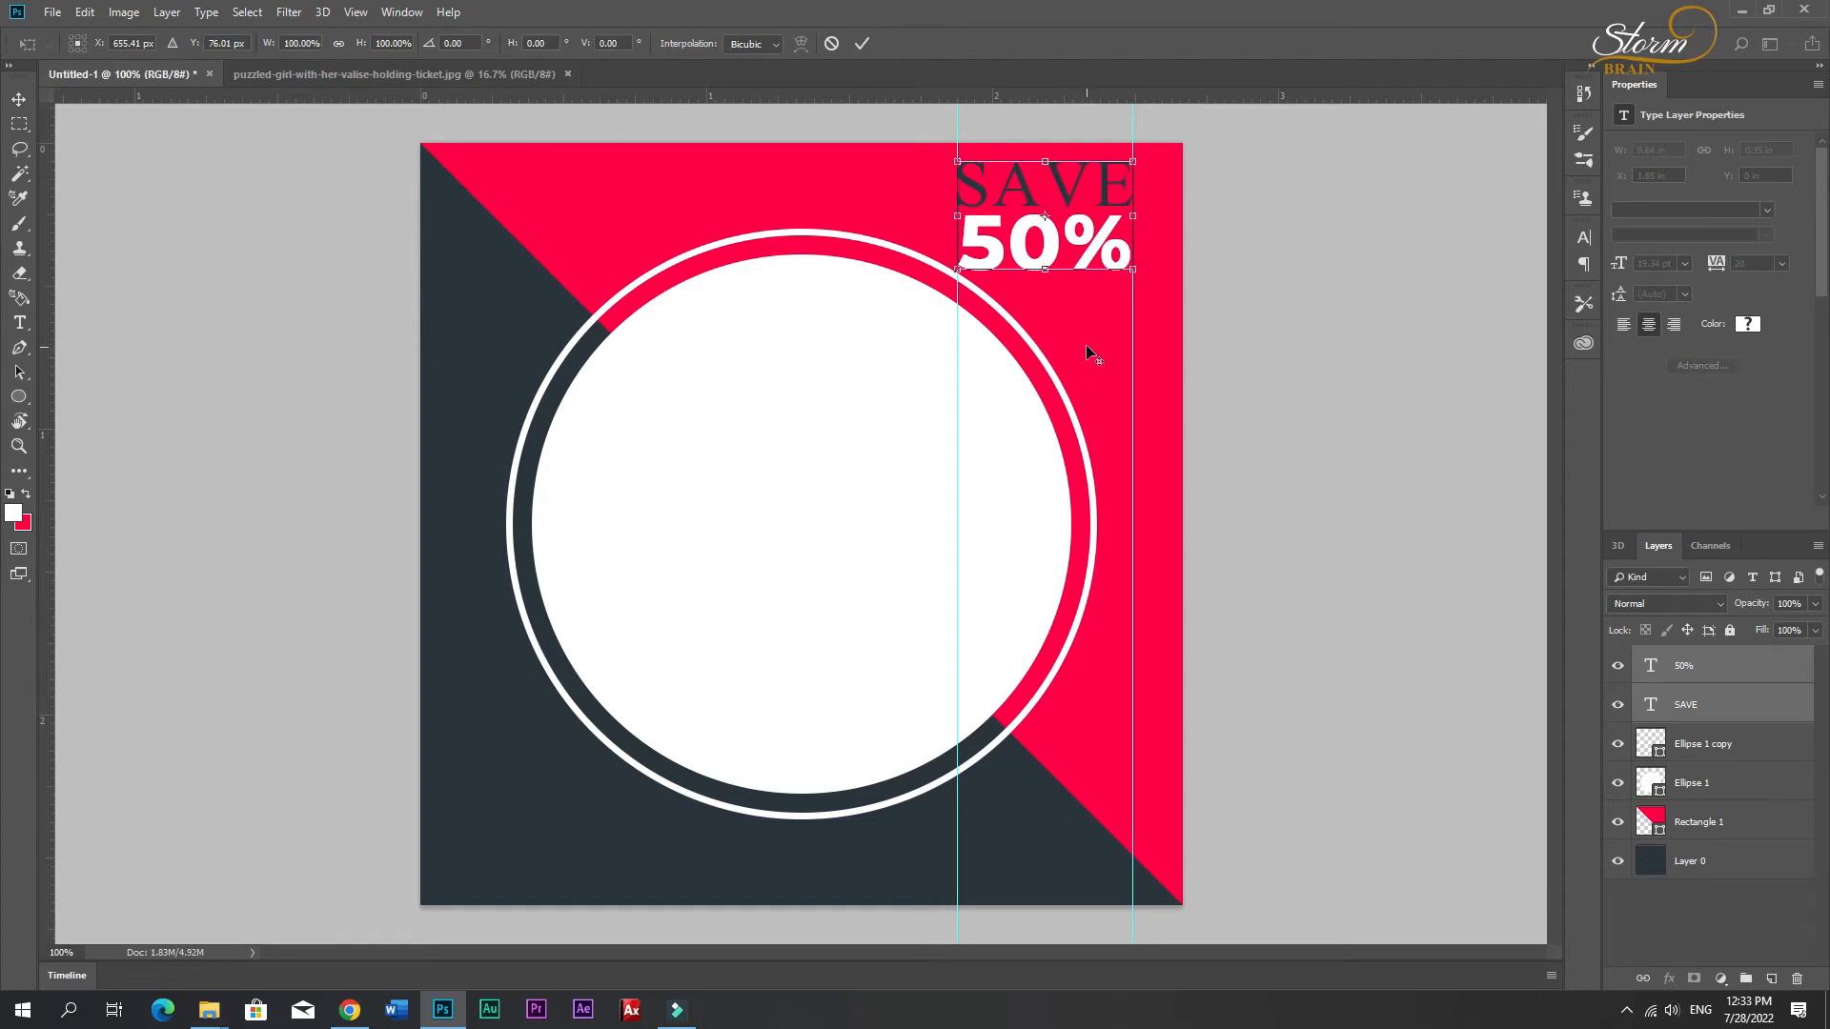
{"action": "key", "text": "alt+space"}
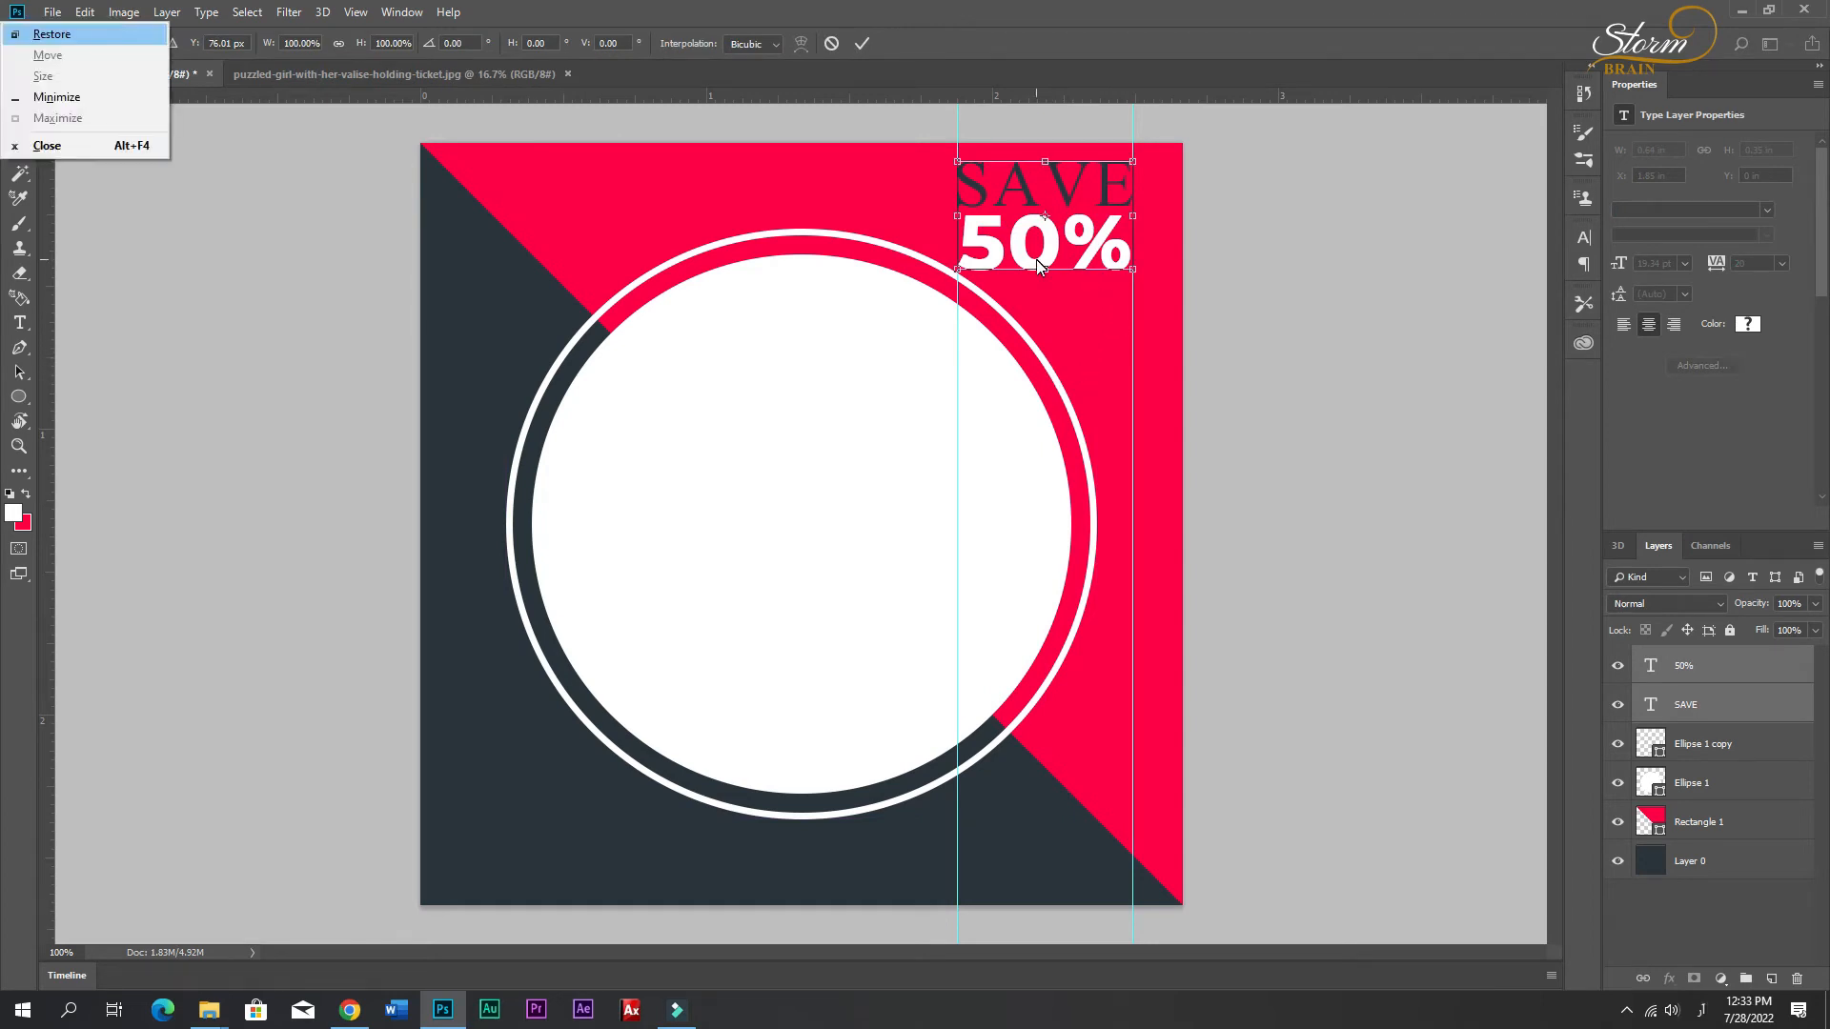
{"action": "left_click", "coordinate": [1089, 307]}
{"action": "left_click_drag", "start_coordinate": [1134, 267], "coordinate": [1116, 267]}
{"action": "key", "text": "Return"}
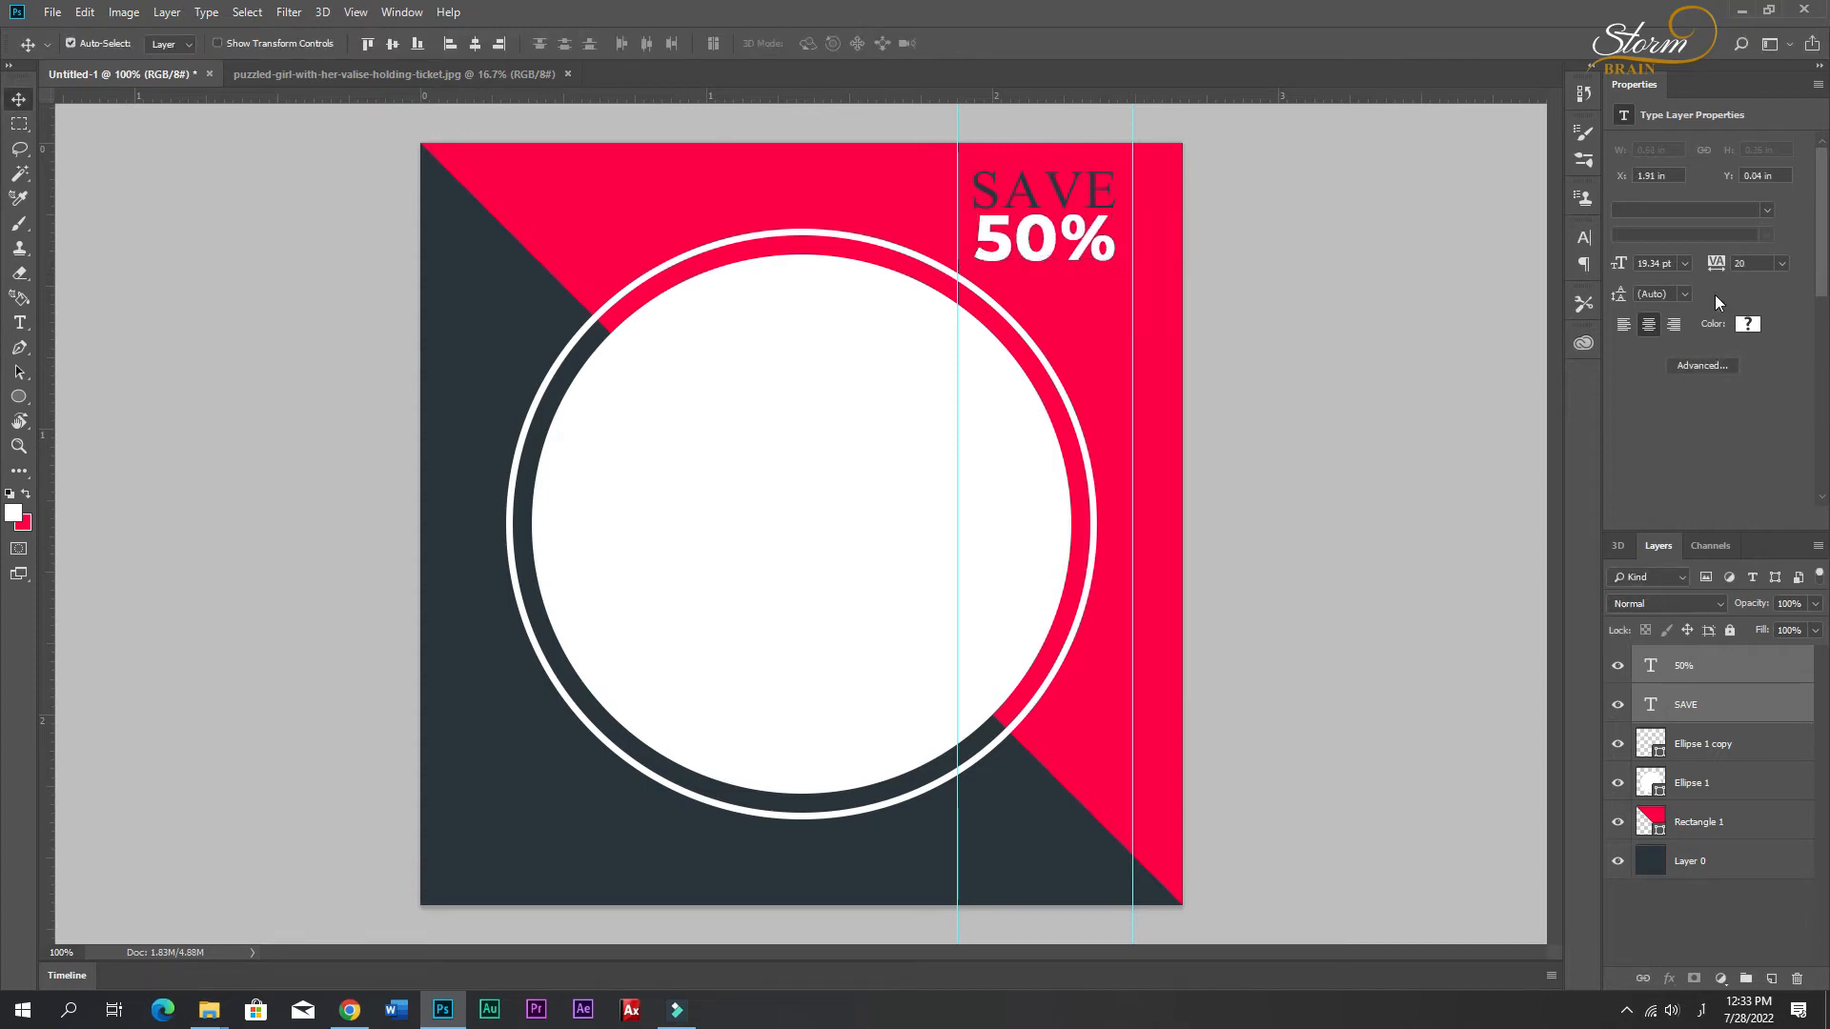
Step: Set the tracking of both texts to 0 and remove the two vertical guides
{"action": "left_click", "coordinate": [1754, 262]}
{"action": "type", "text": "0"}
{"action": "key", "text": "Return"}
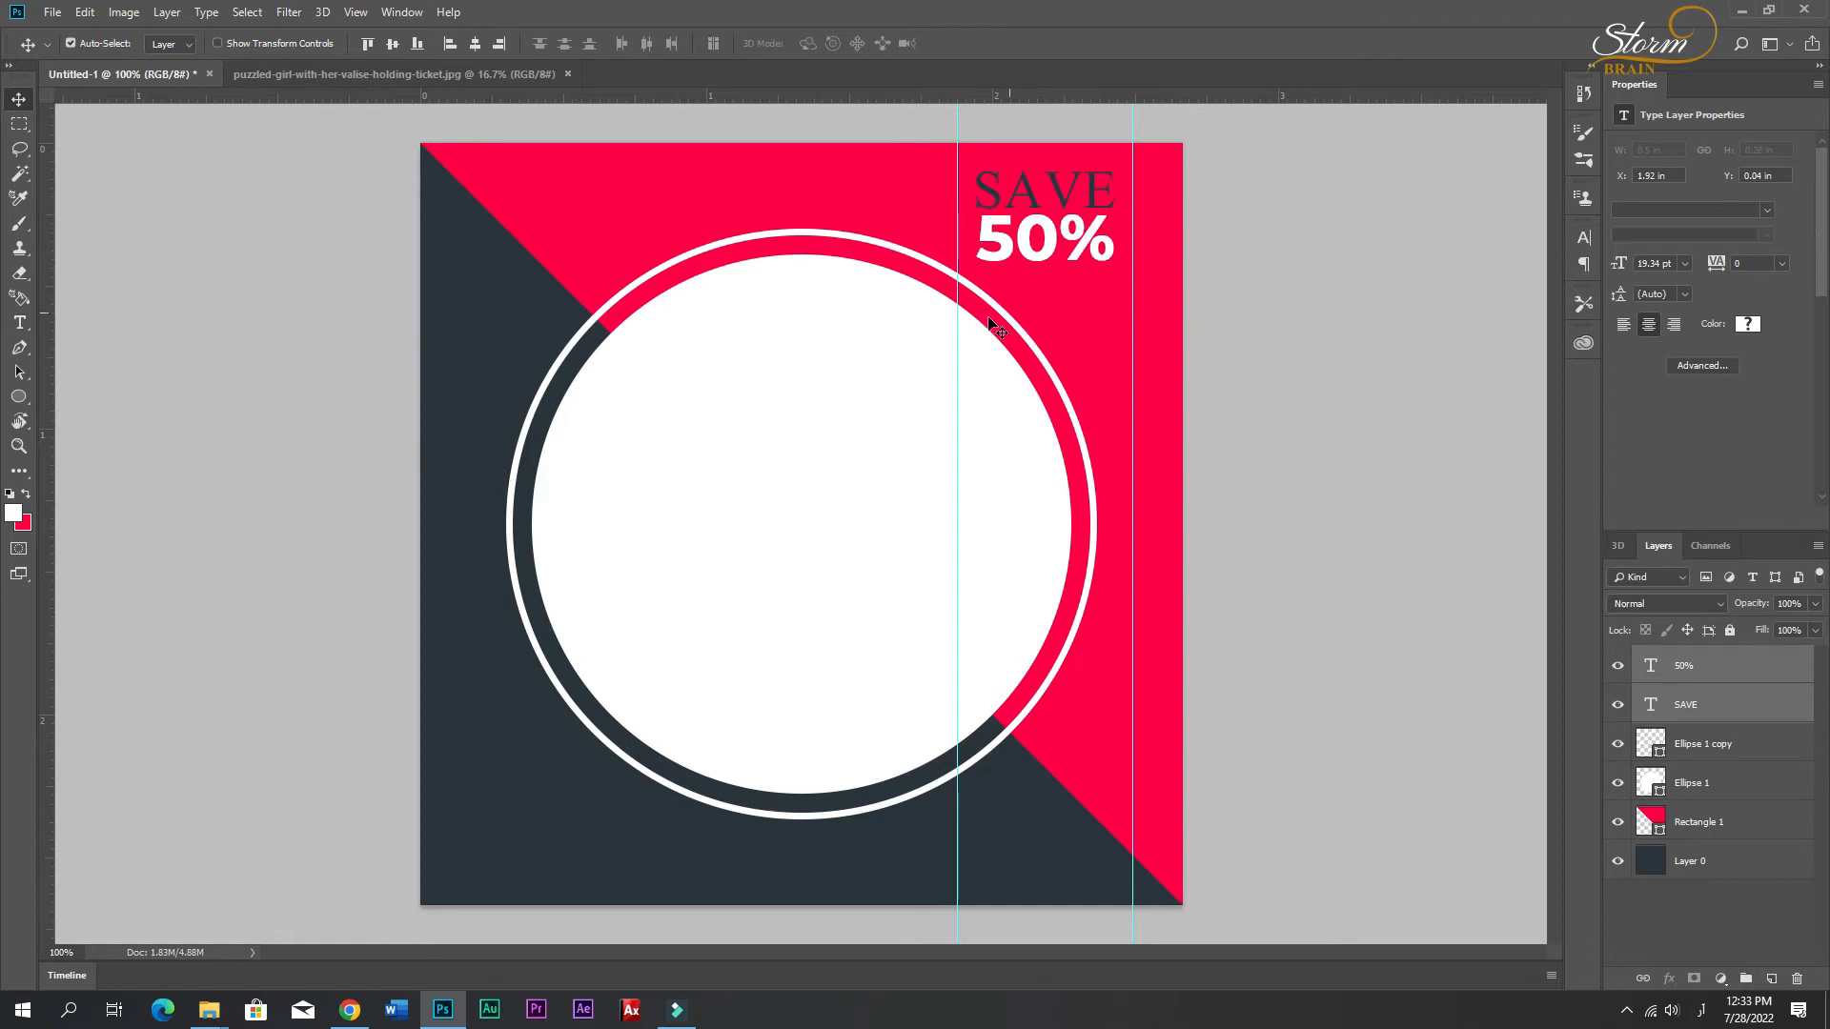
{"action": "left_click_drag", "start_coordinate": [959, 338], "coordinate": [8, 658]}
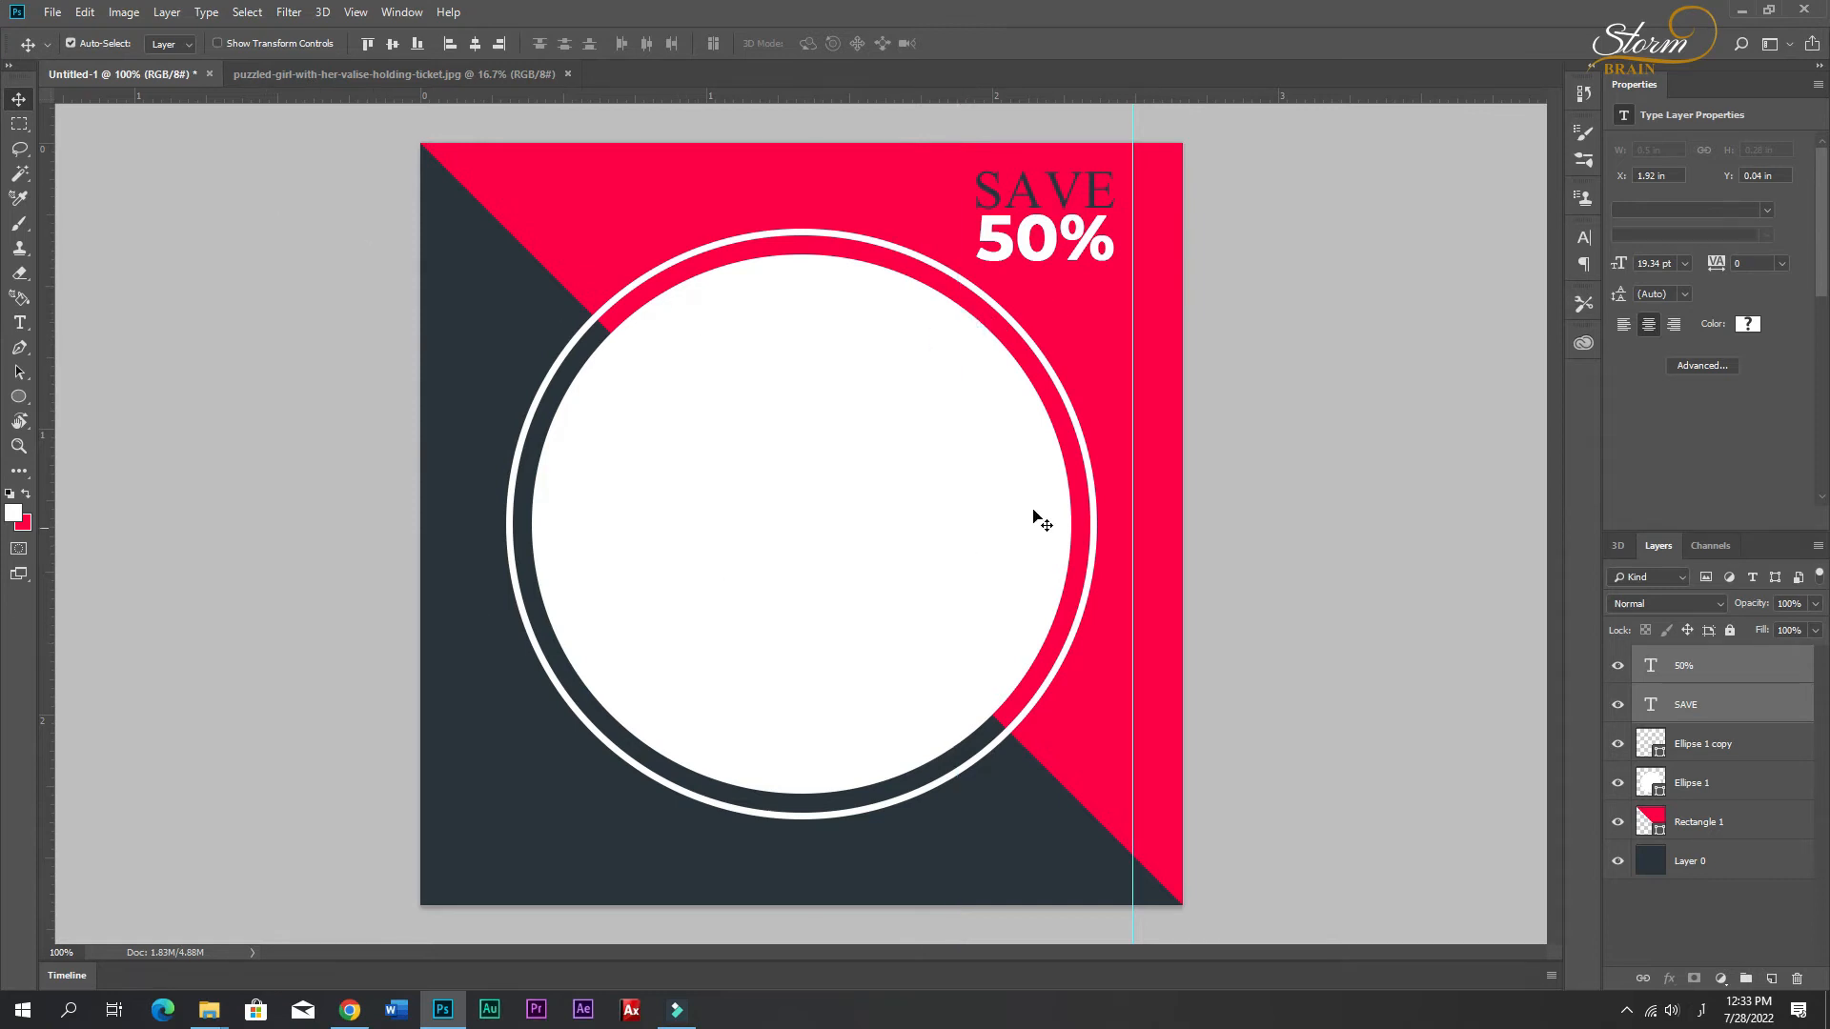
{"action": "left_click_drag", "start_coordinate": [1133, 507], "coordinate": [1674, 536]}
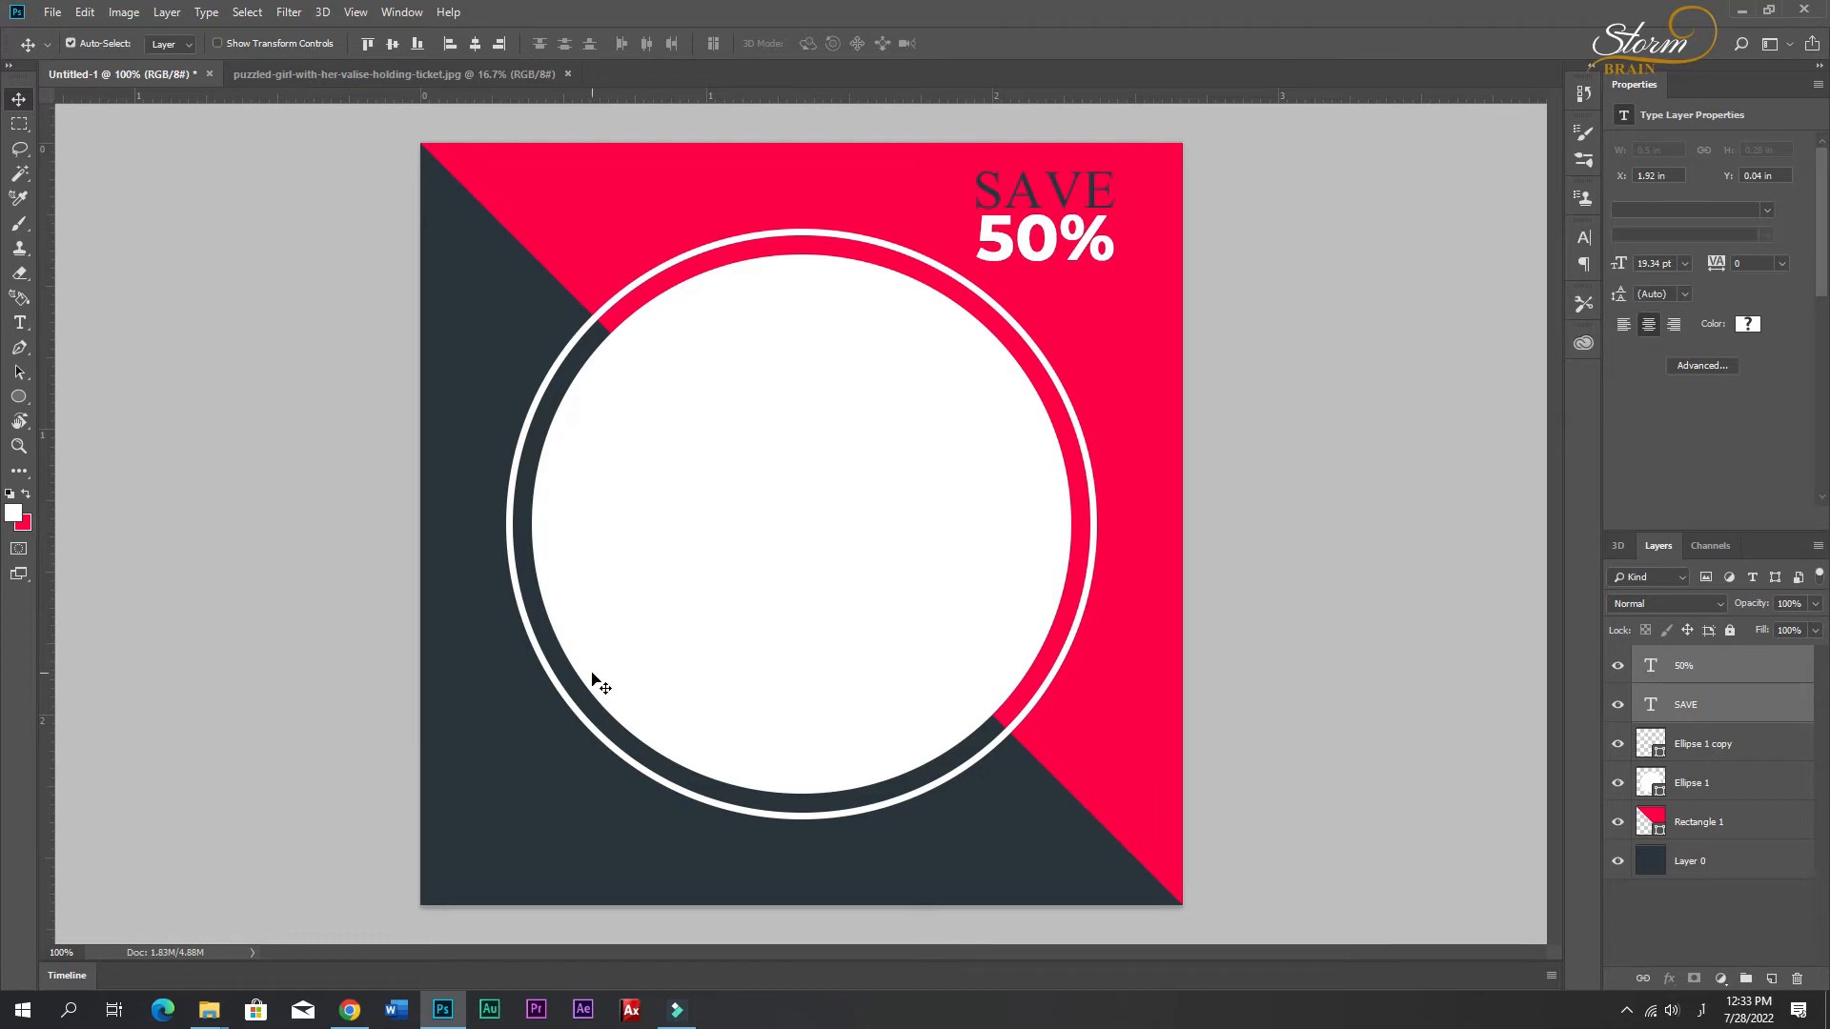
Step: Start a new text line in the dark area near the canvas's lower edge
{"action": "key", "text": "w"}
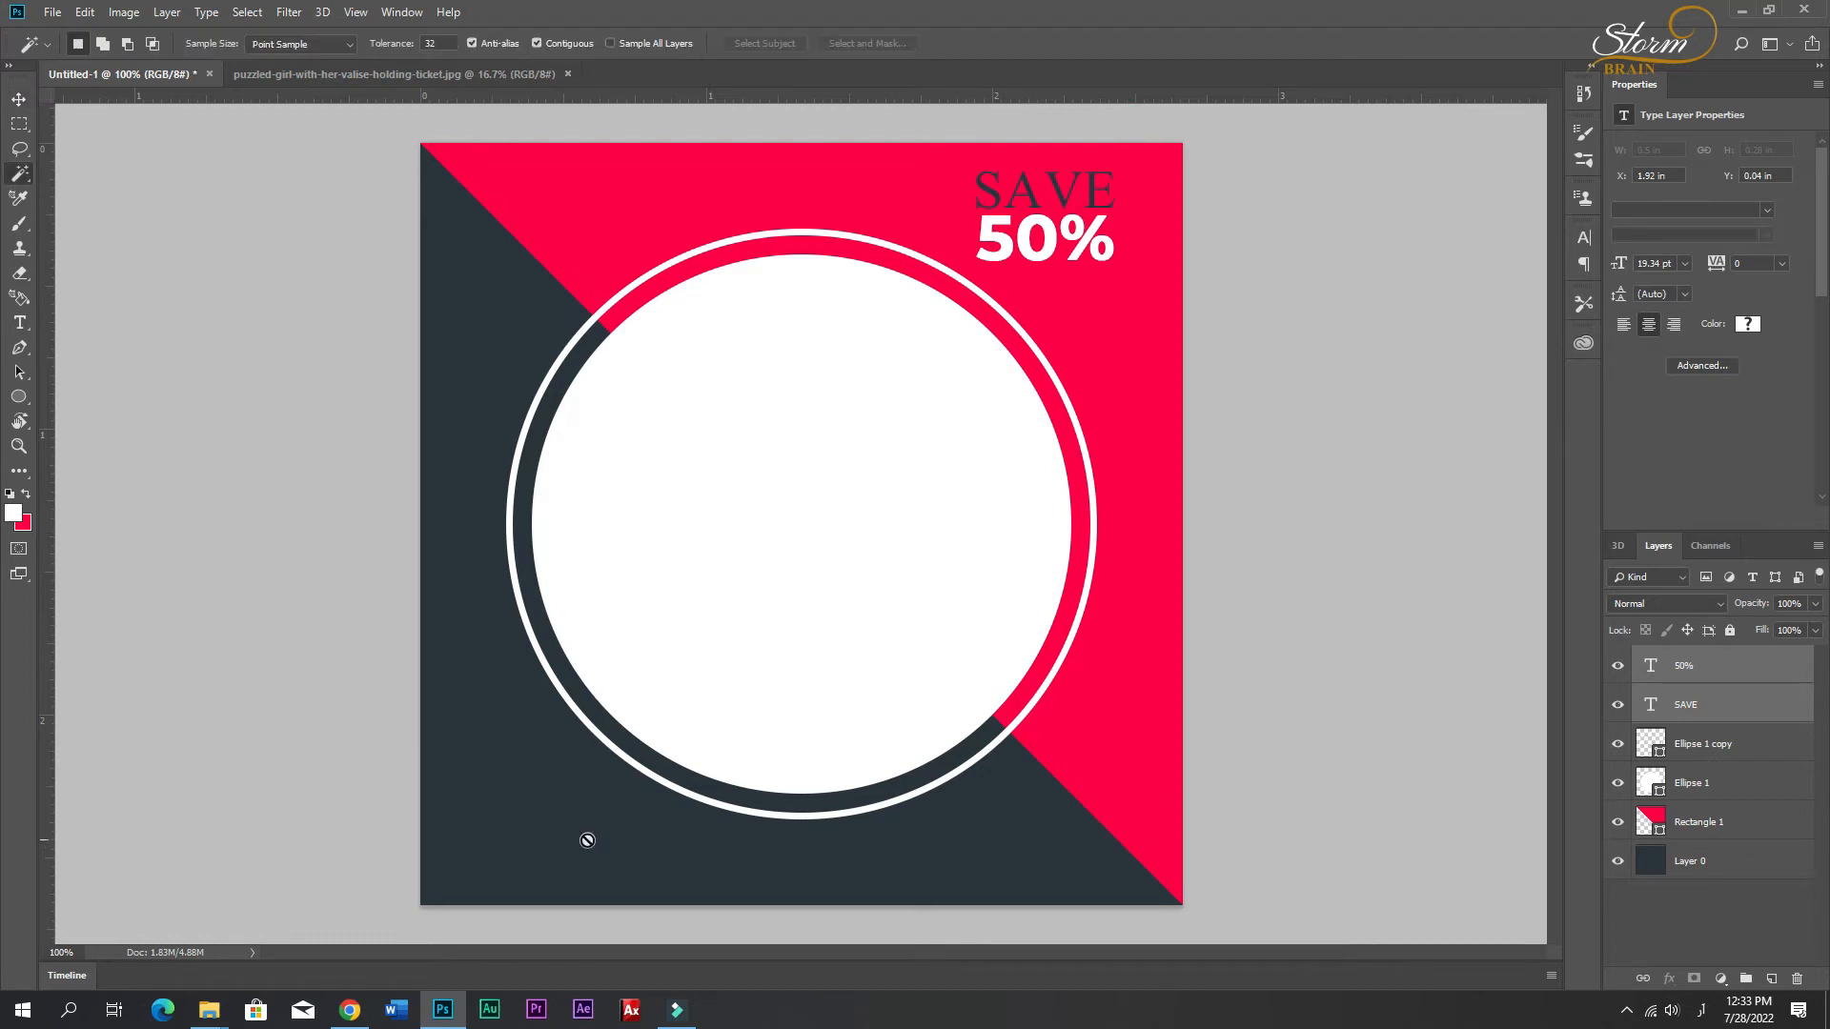
{"action": "key", "text": "t"}
{"action": "left_click", "coordinate": [951, 872]}
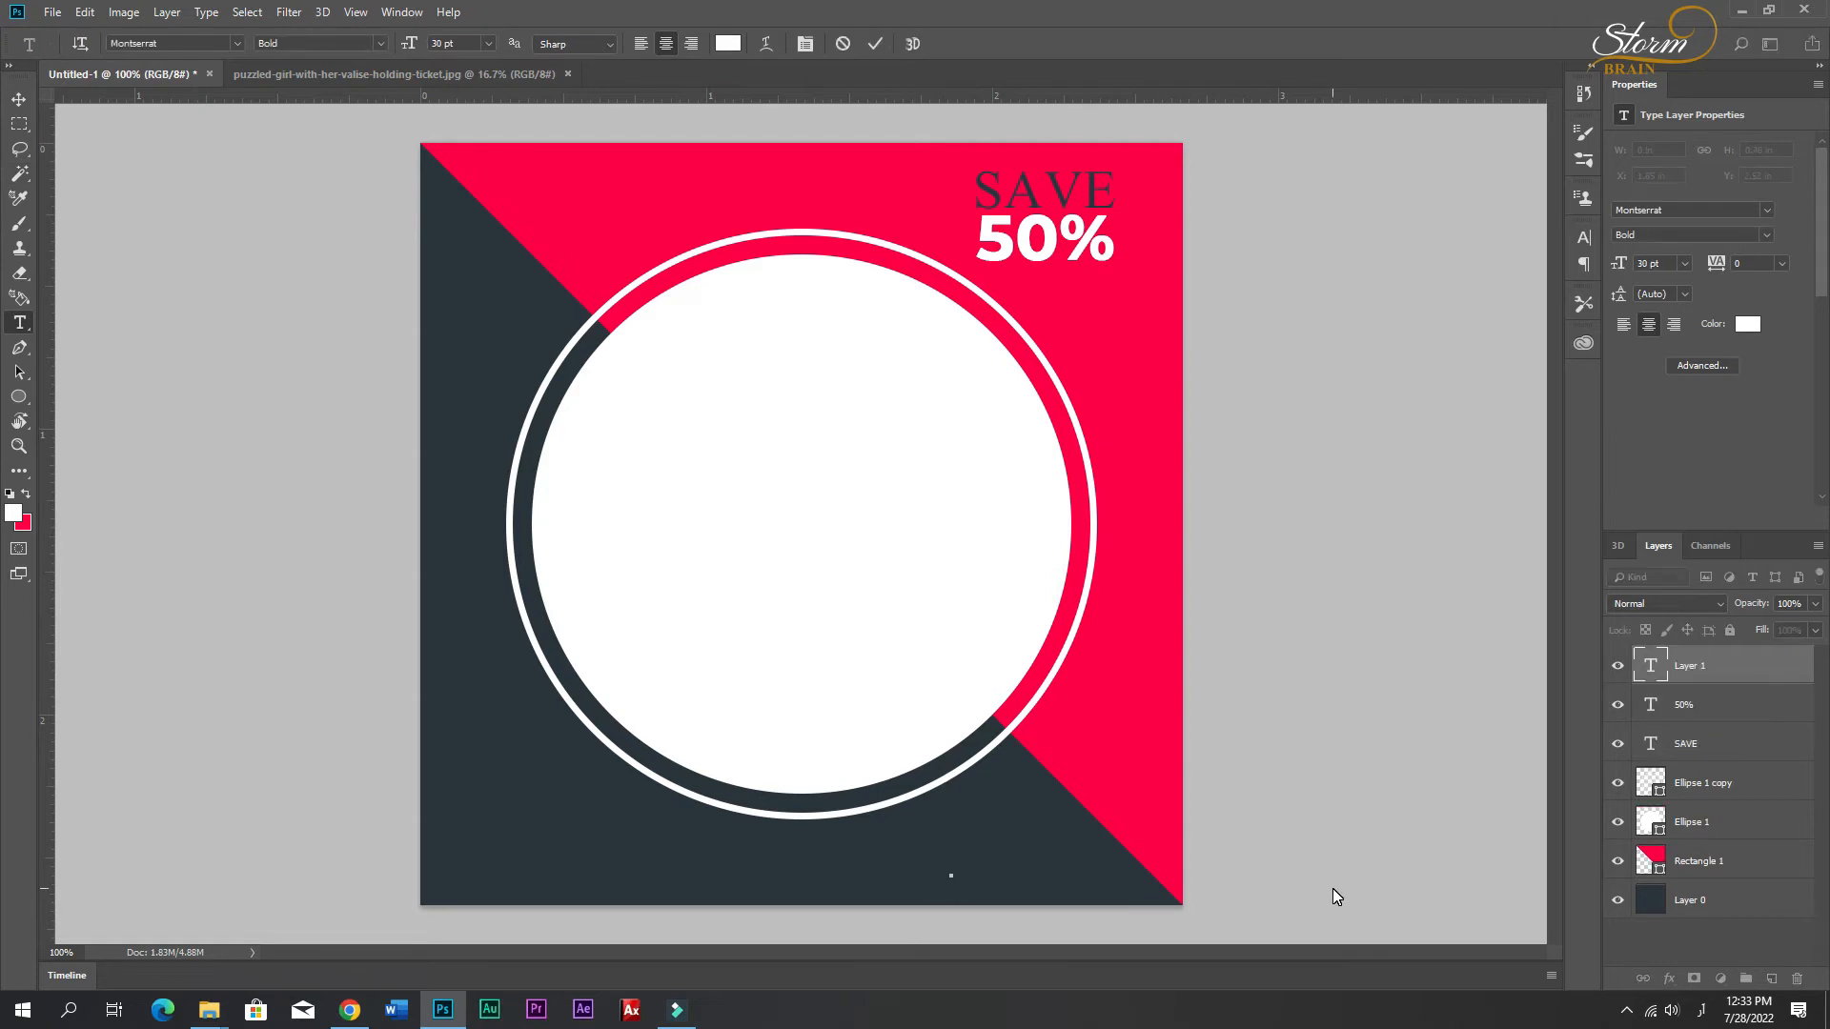
{"action": "type", "text": "ووو"}
{"action": "key", "text": "BackSpace"}
{"action": "key", "text": "BackSpace"}
{"action": "key", "text": "BackSpace"}
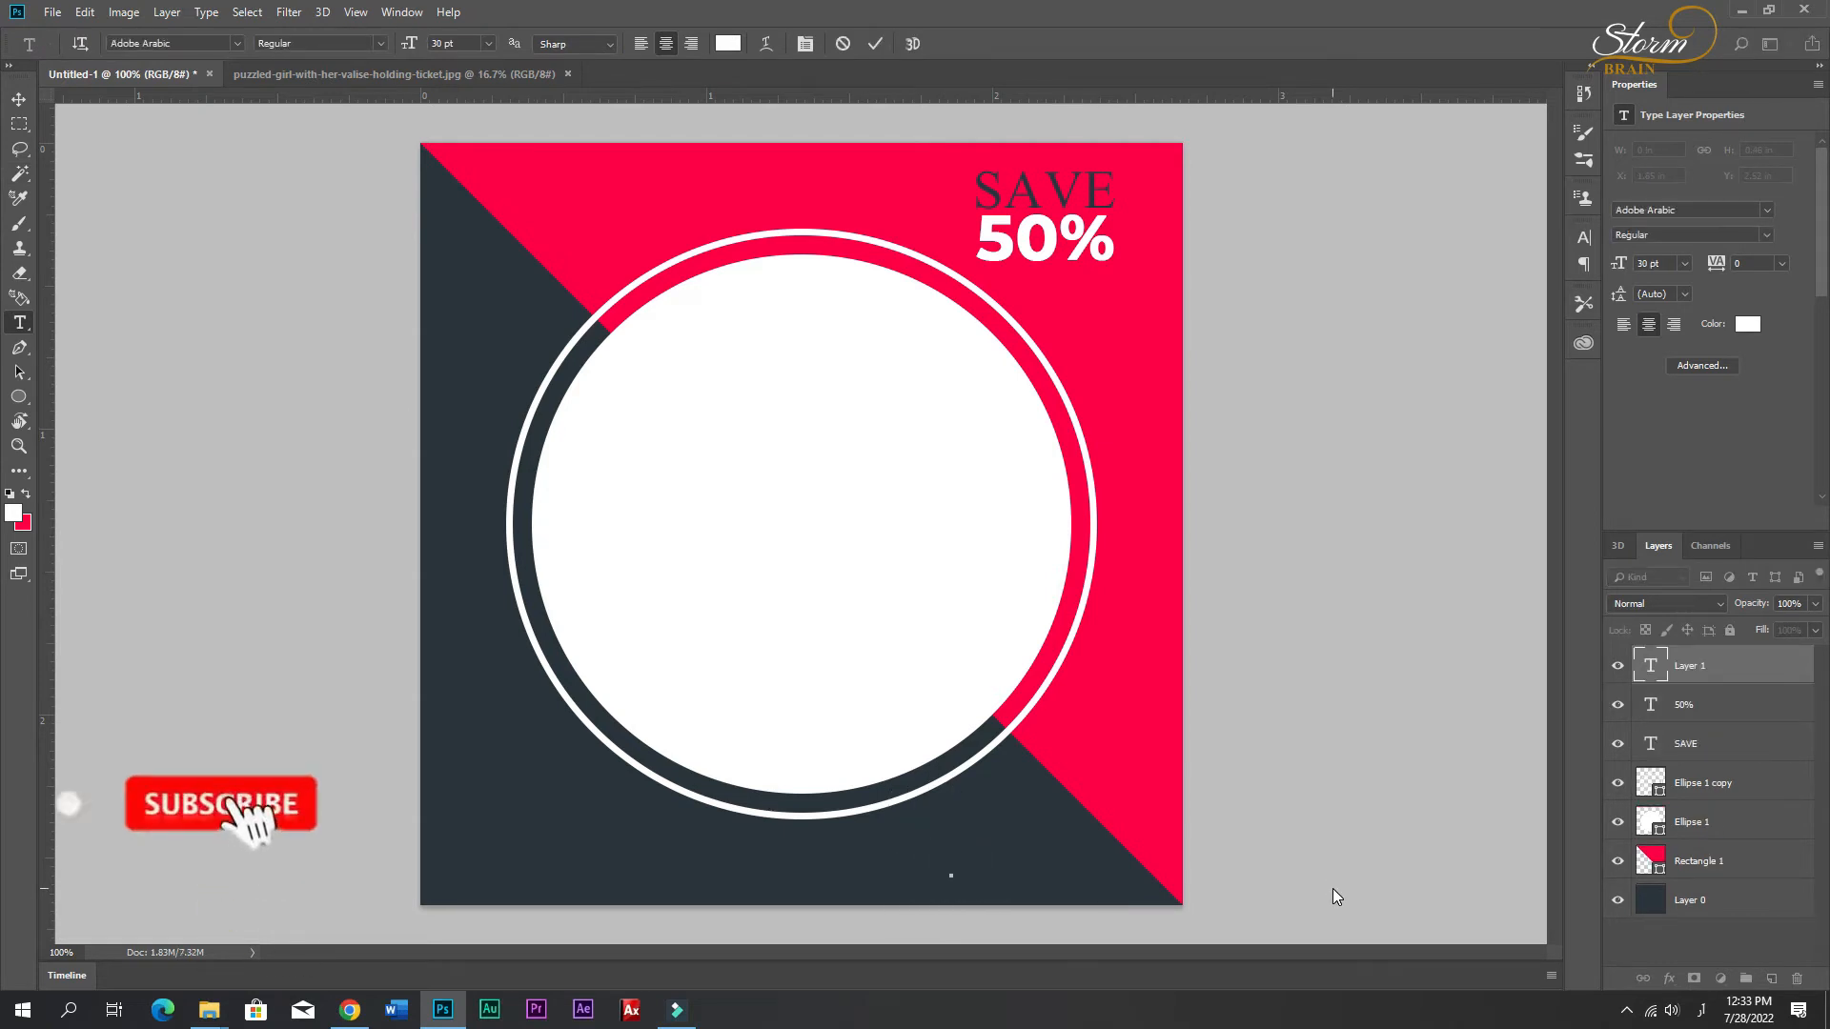
{"action": "key", "text": "alt+shift"}
{"action": "type", "text": "WWW"}
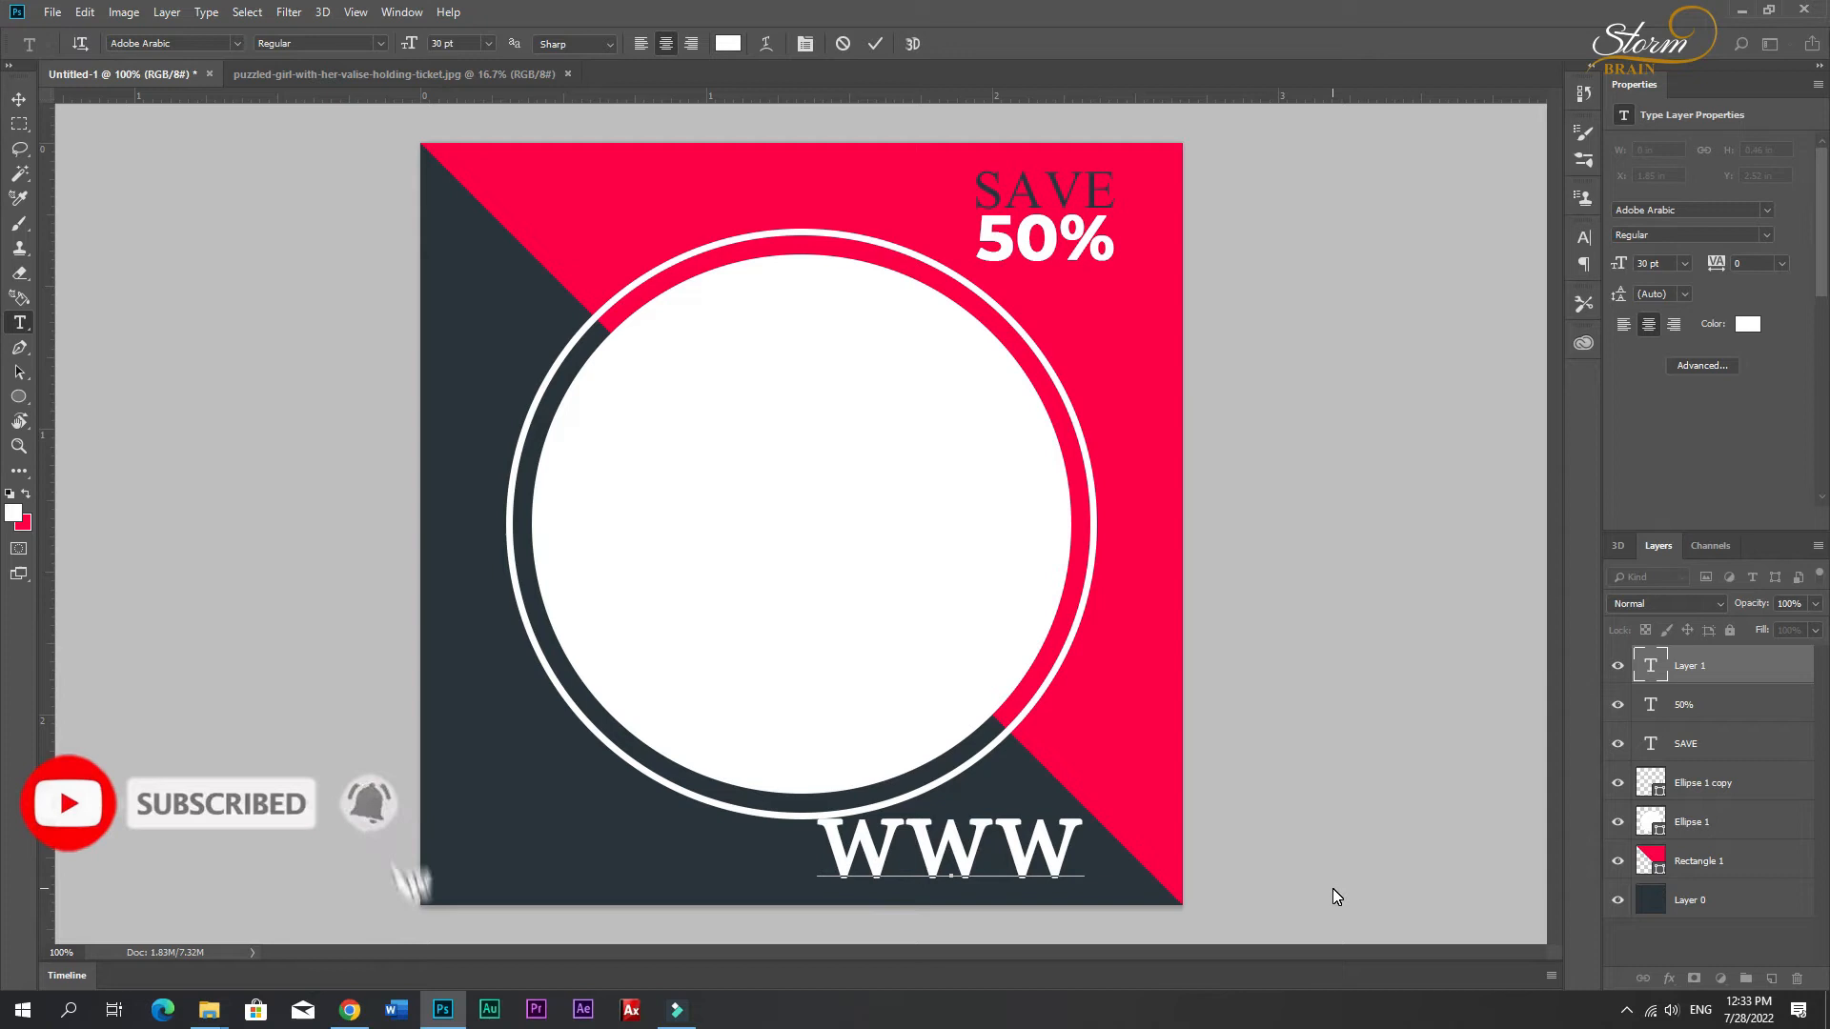
{"action": "type", "text": ".YO"}
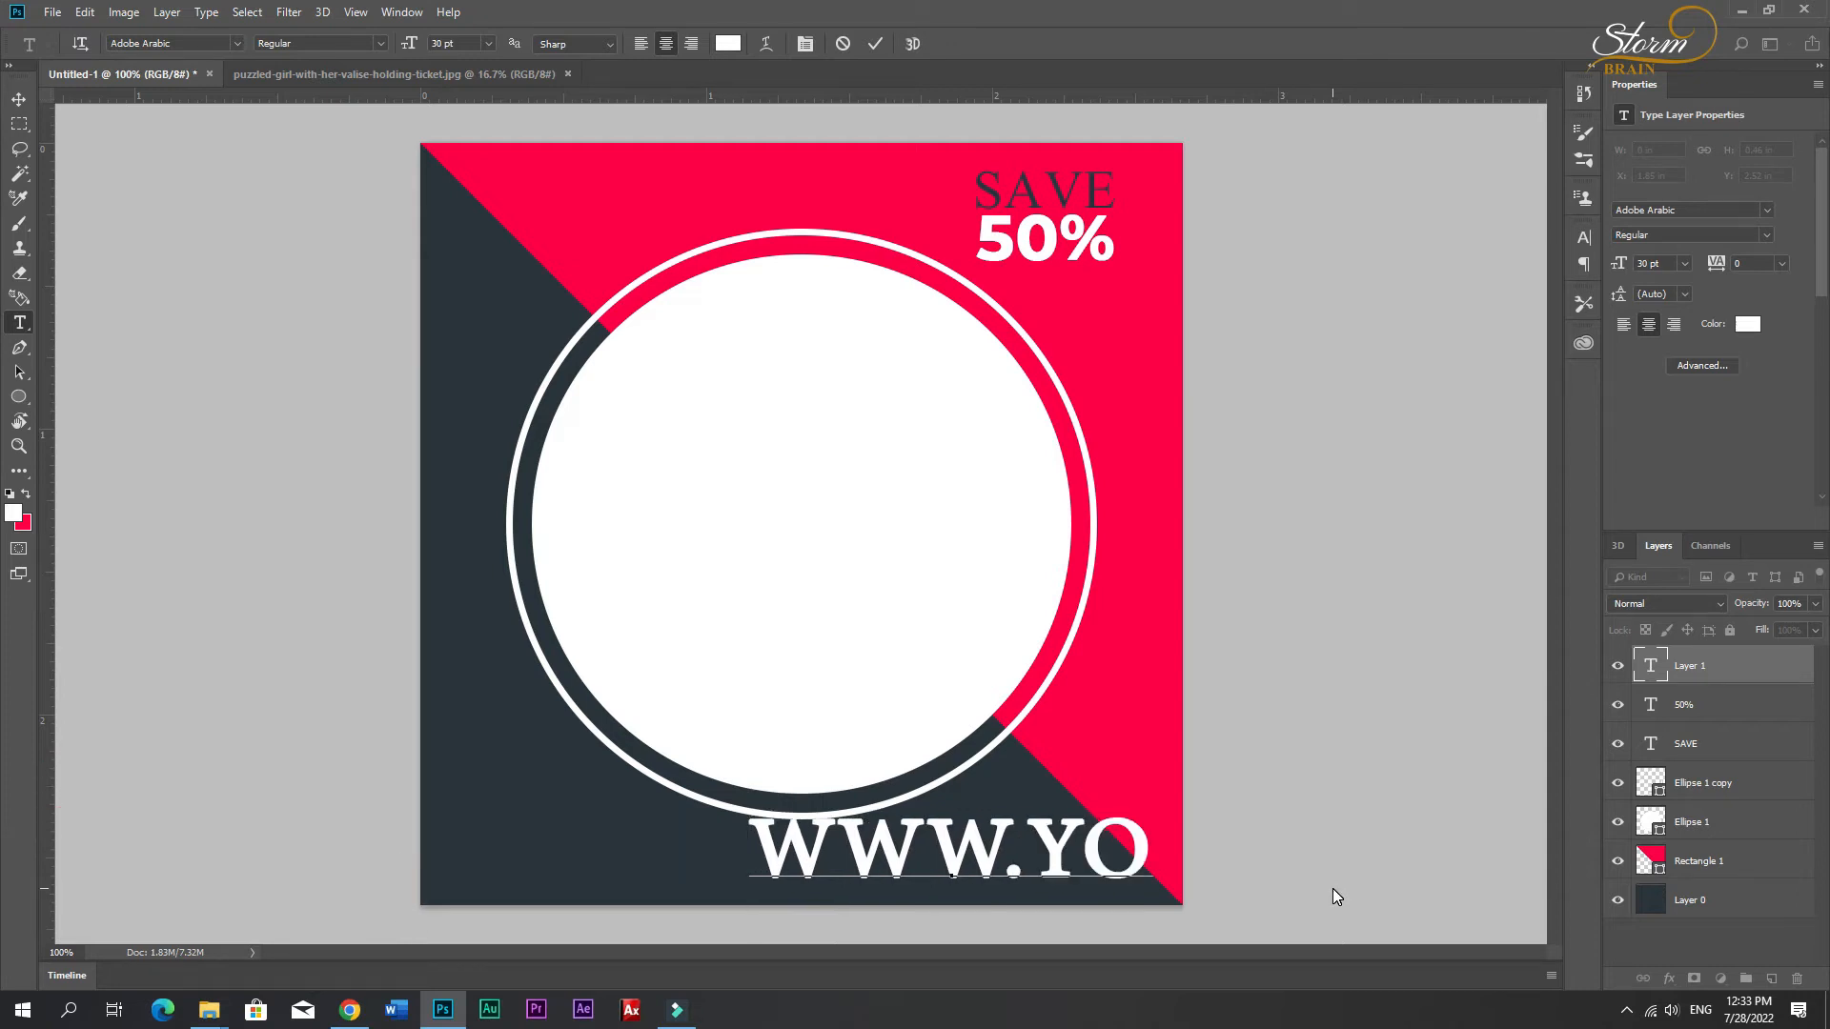
{"action": "type", "text": "UR"}
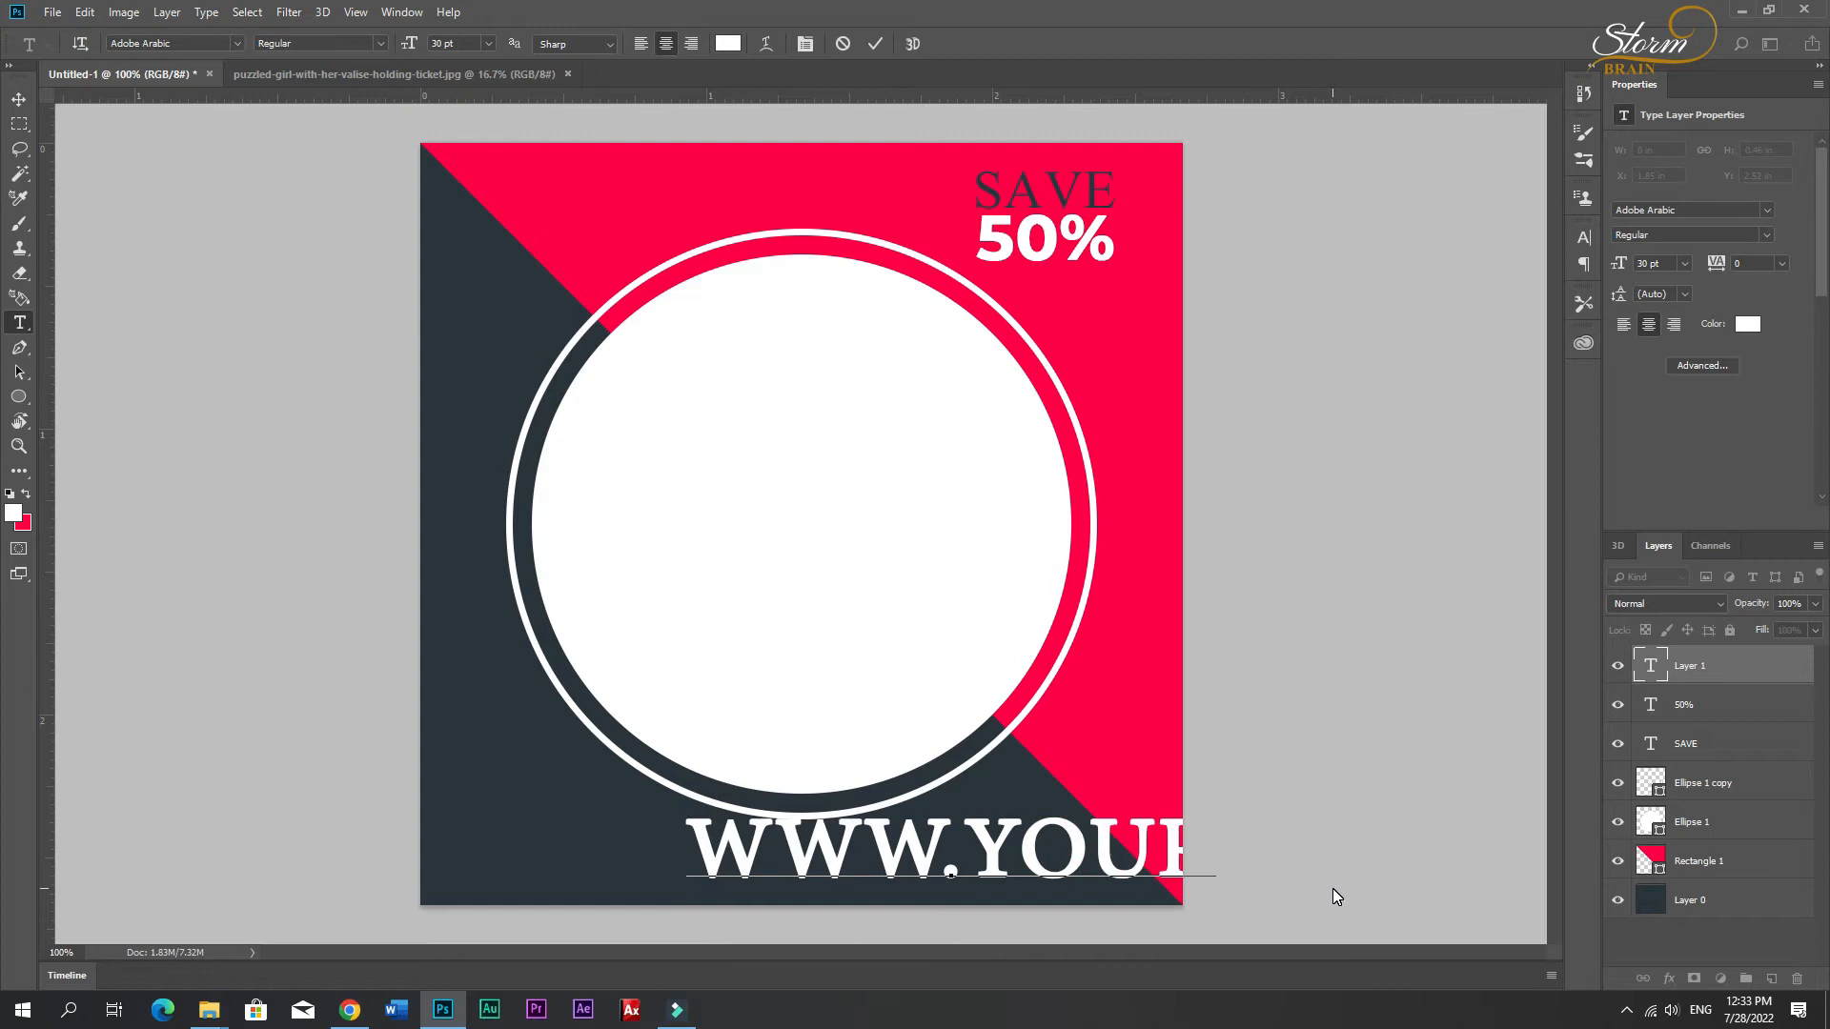
{"action": "key", "text": "BackSpace"}
{"action": "key", "text": "BackSpace"}
{"action": "key", "text": "BackSpace"}
{"action": "key", "text": "BackSpace"}
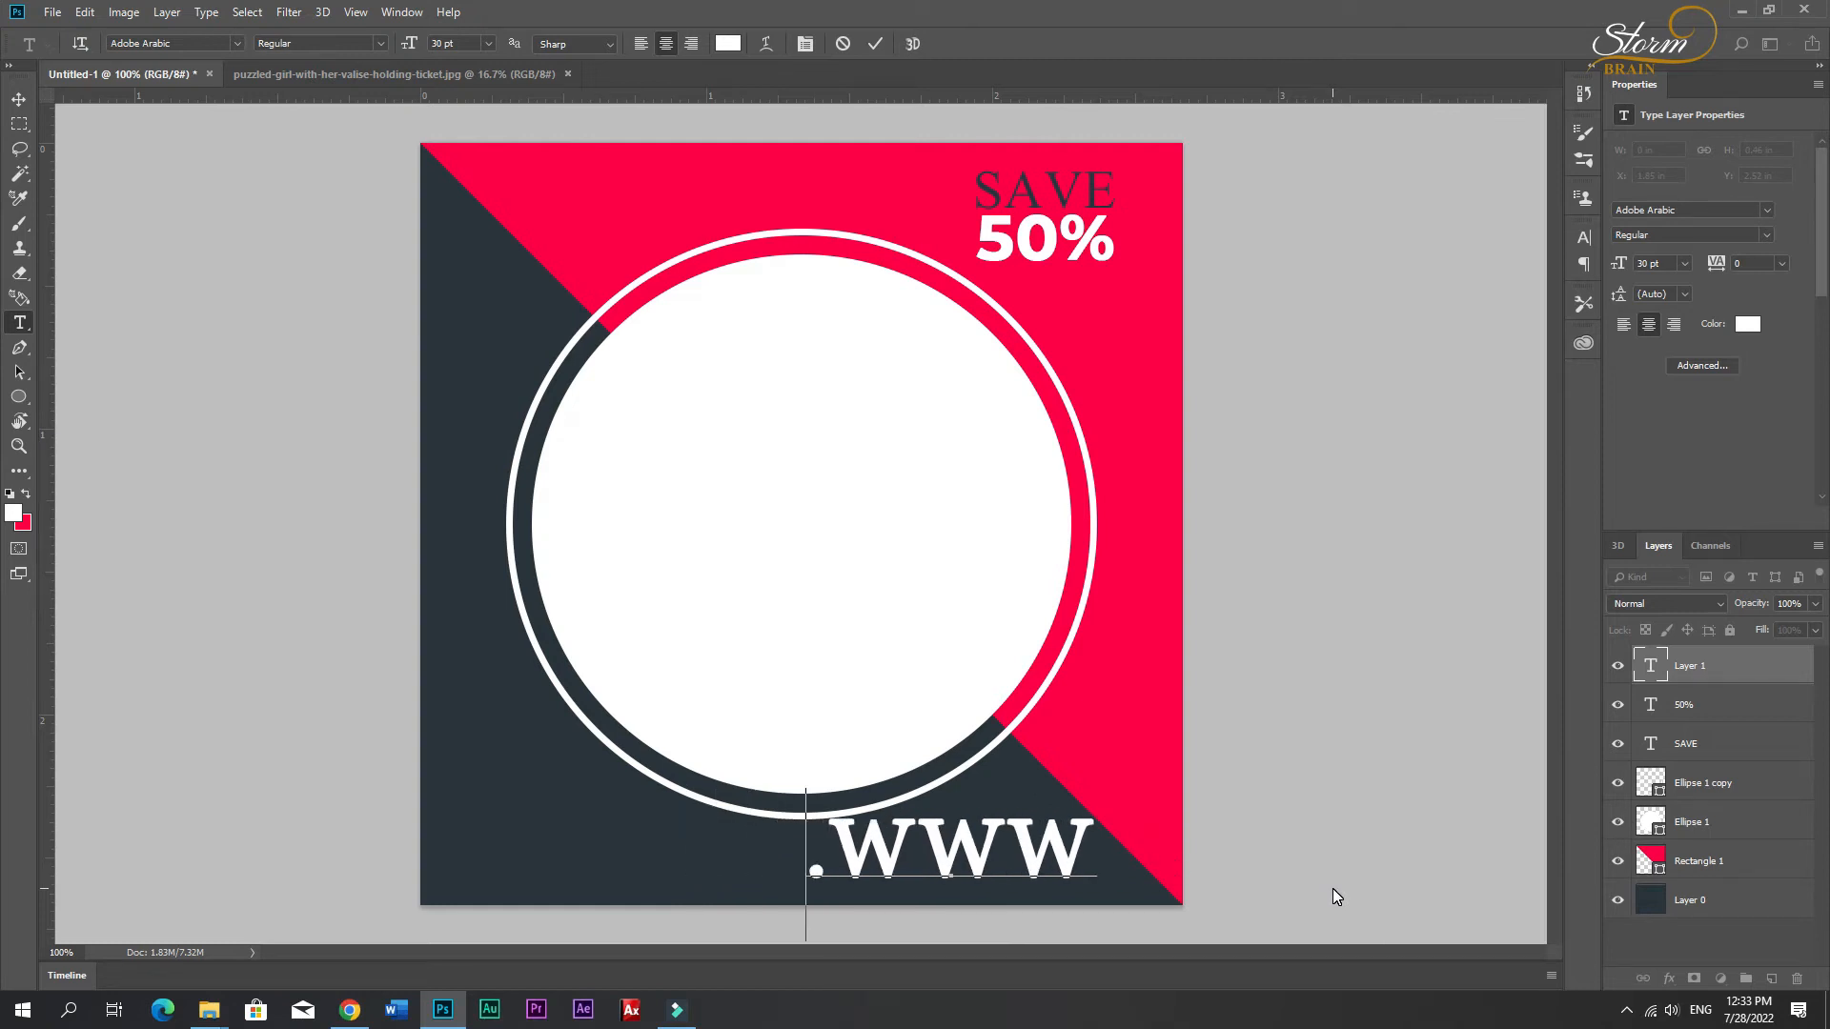
{"action": "type", "text": "YOURWEB"}
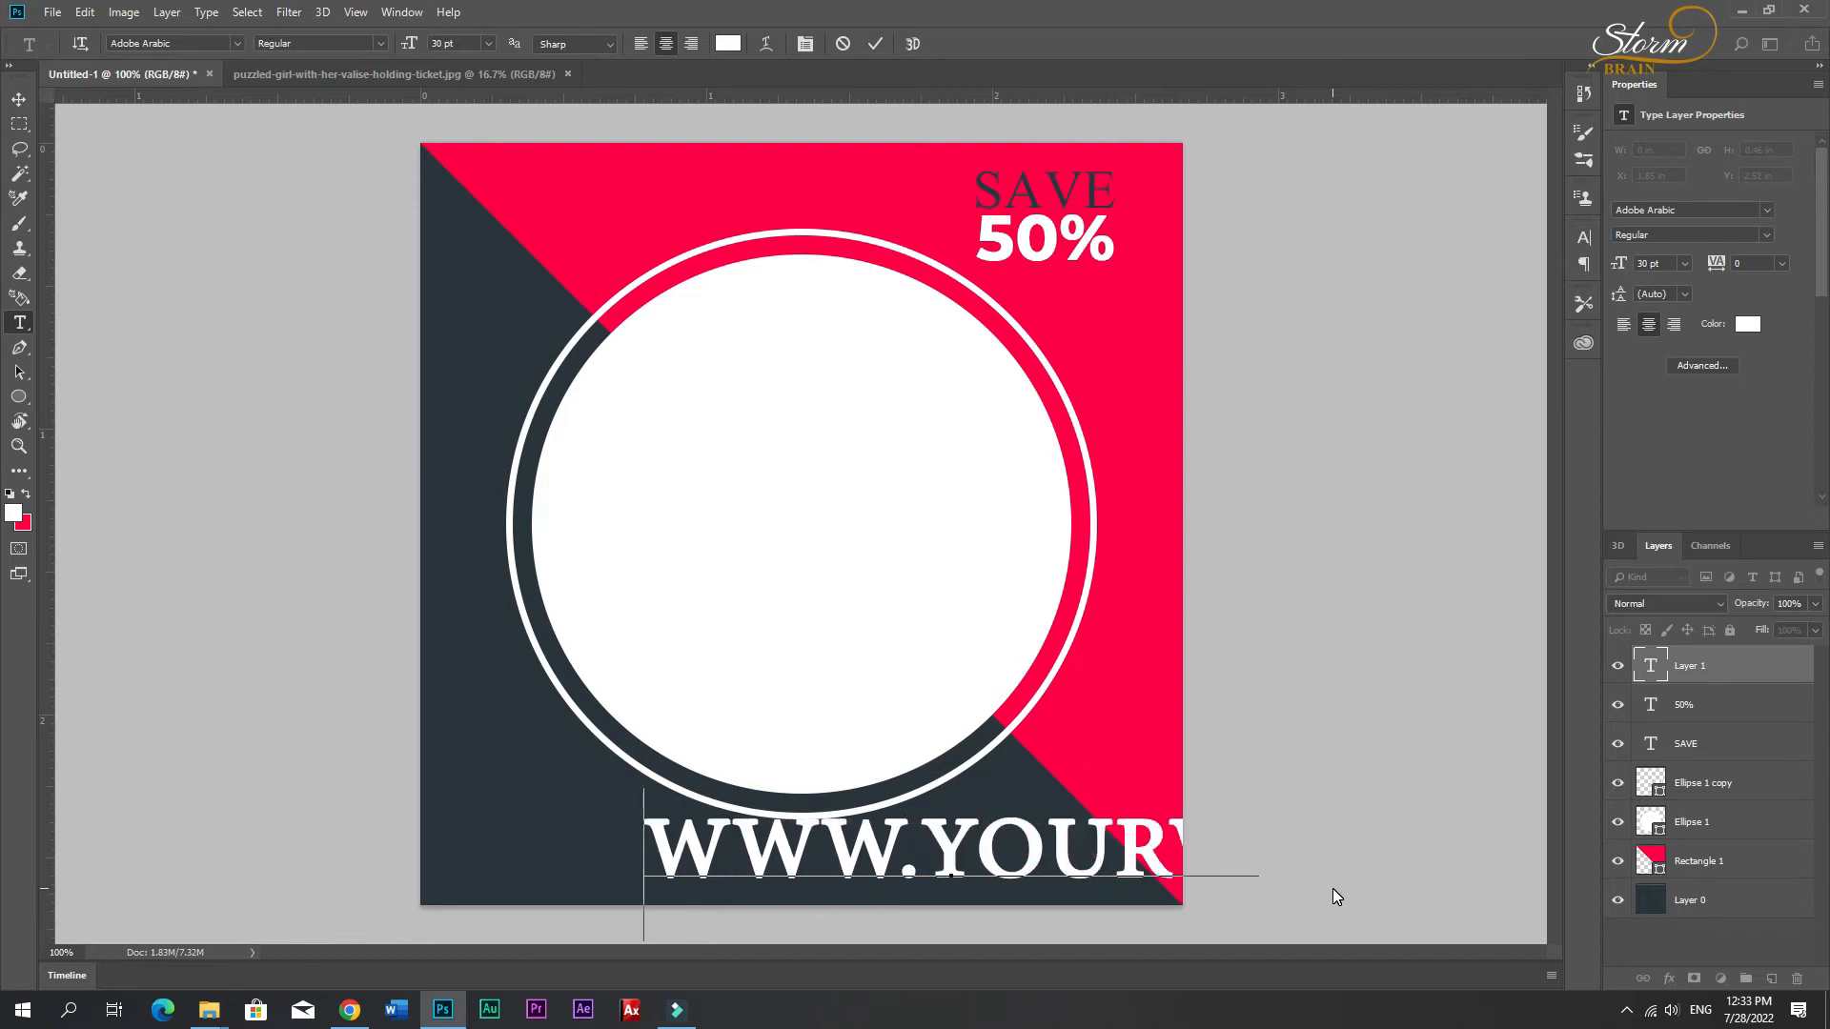
{"action": "type", "text": "SITE"}
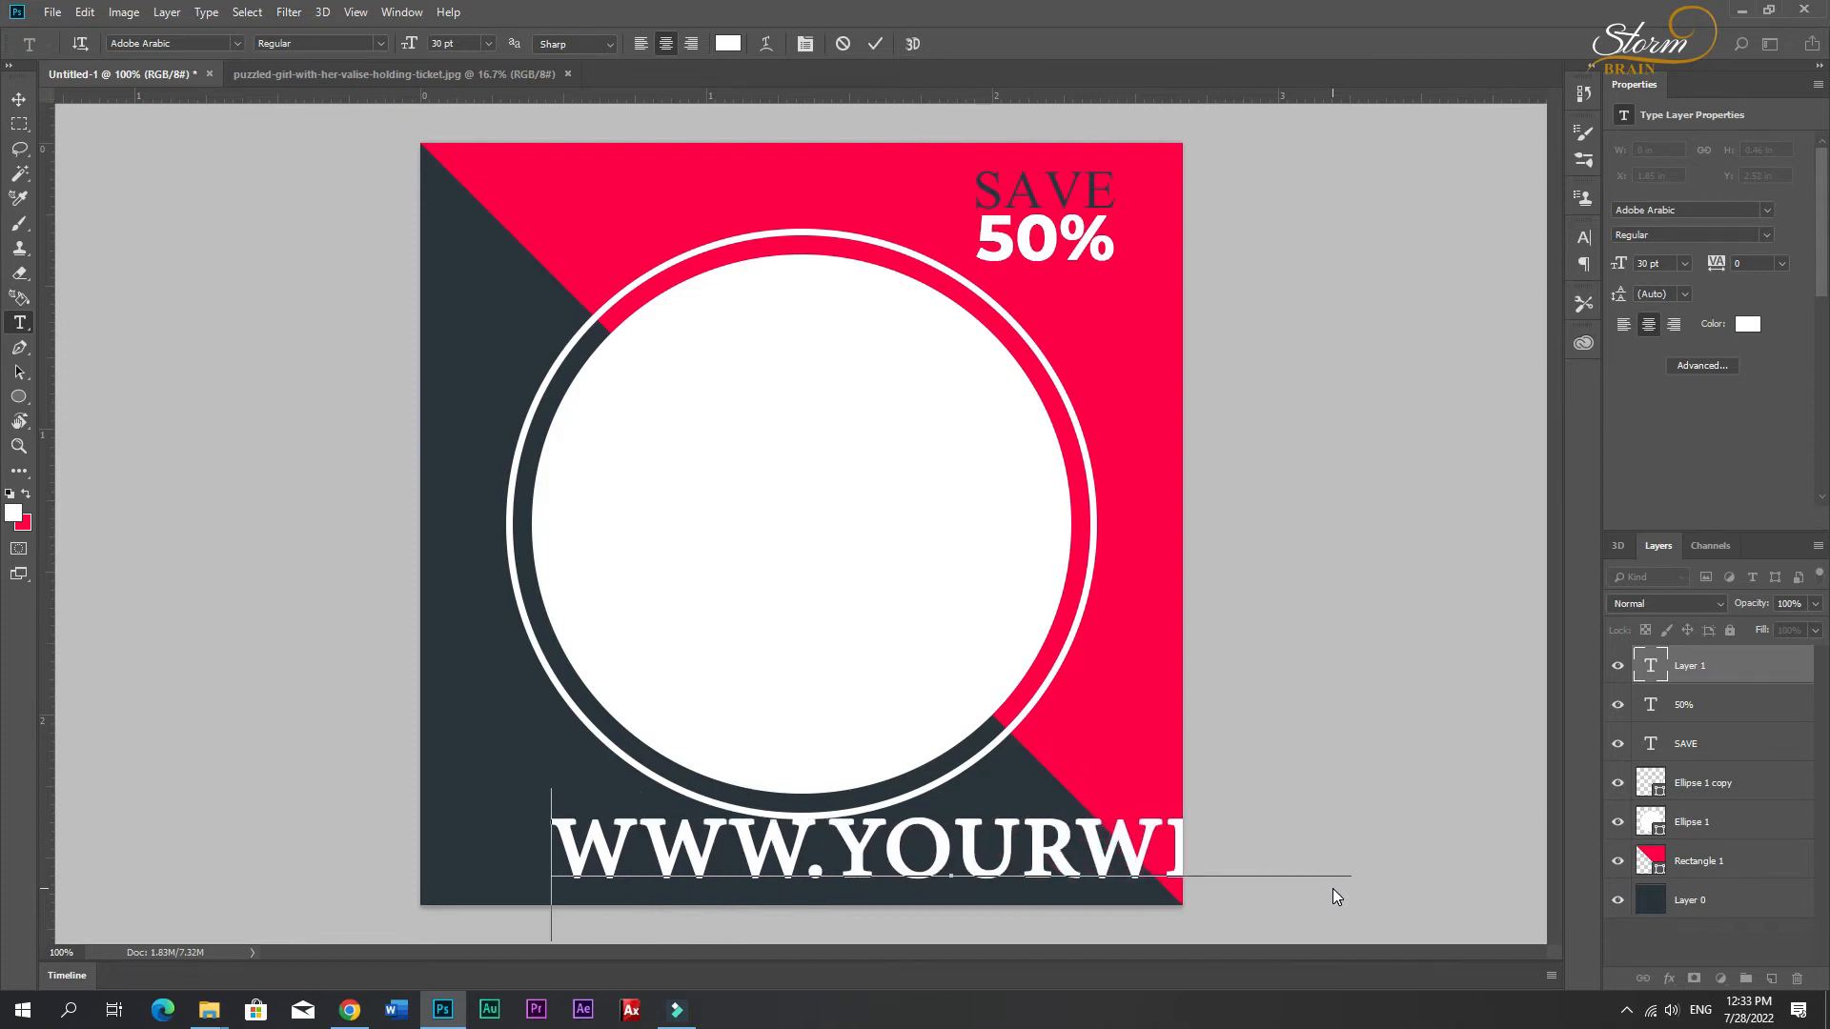
{"action": "type", "text": ".COM"}
Step: Turn off Faux Bold and All Caps for the whole website line
{"action": "key", "text": "ctrl+a"}
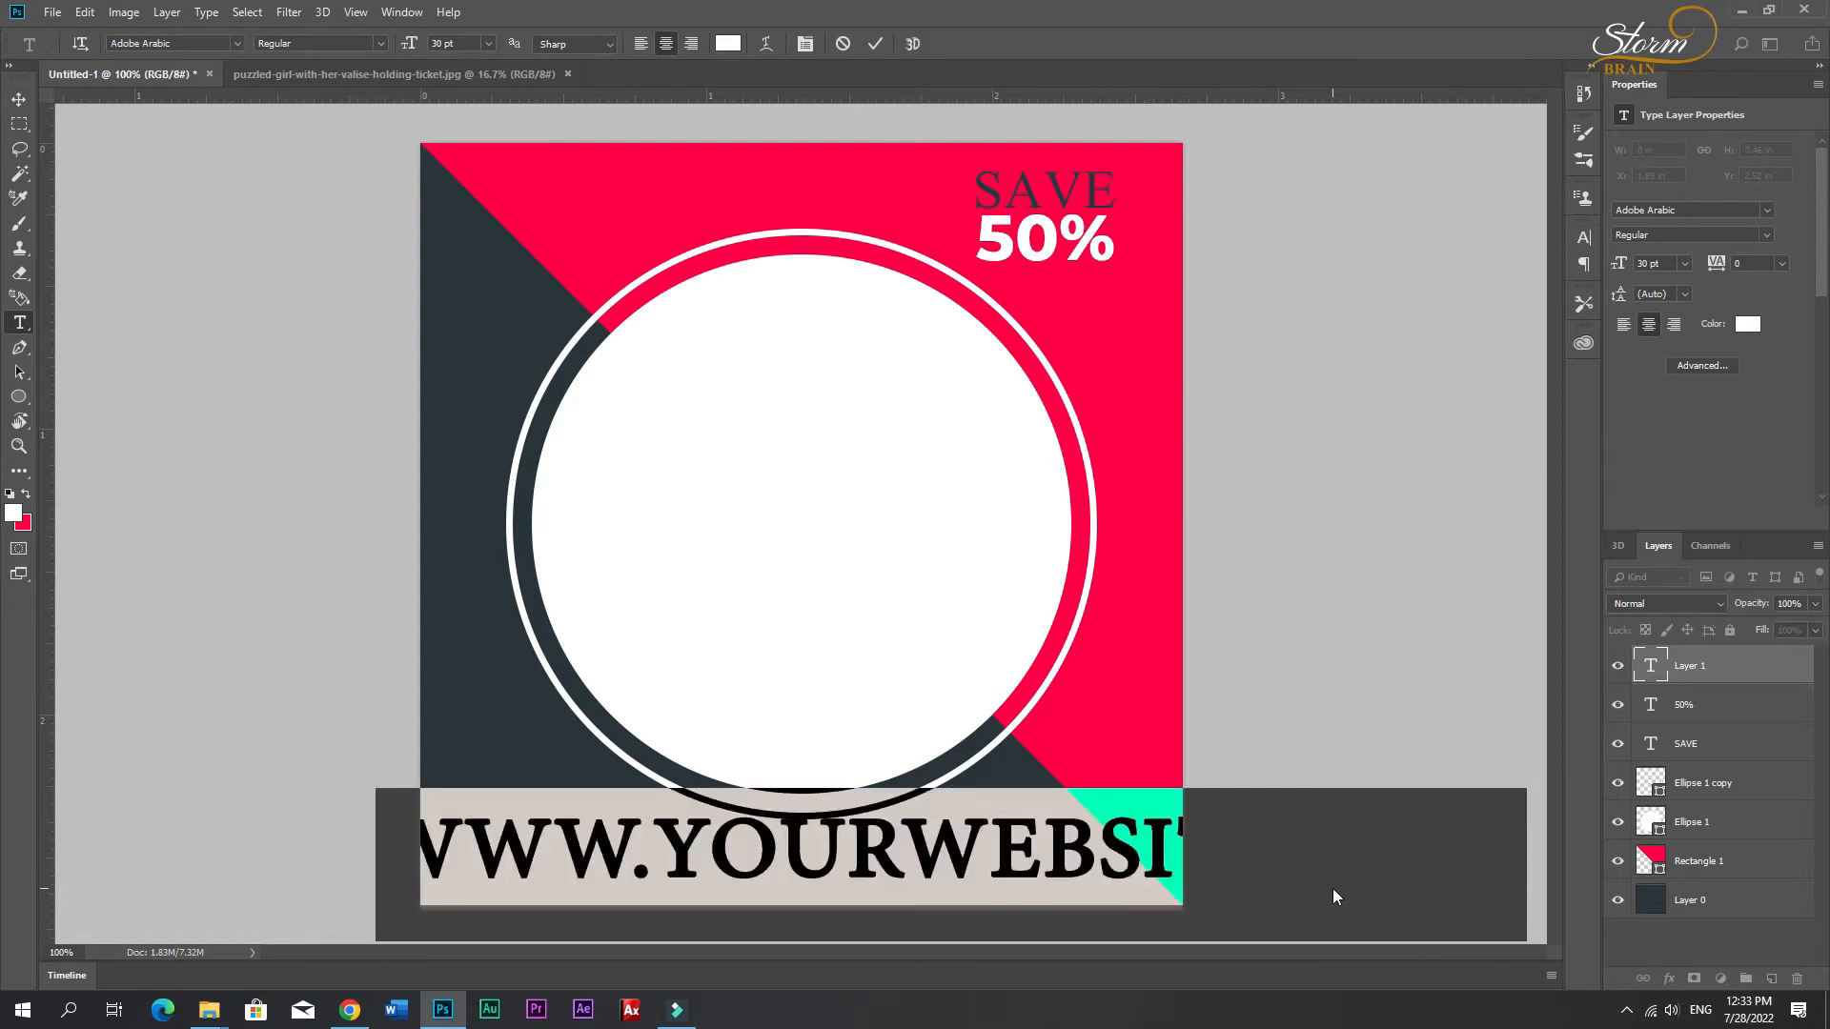
{"action": "left_click", "coordinate": [1583, 238]}
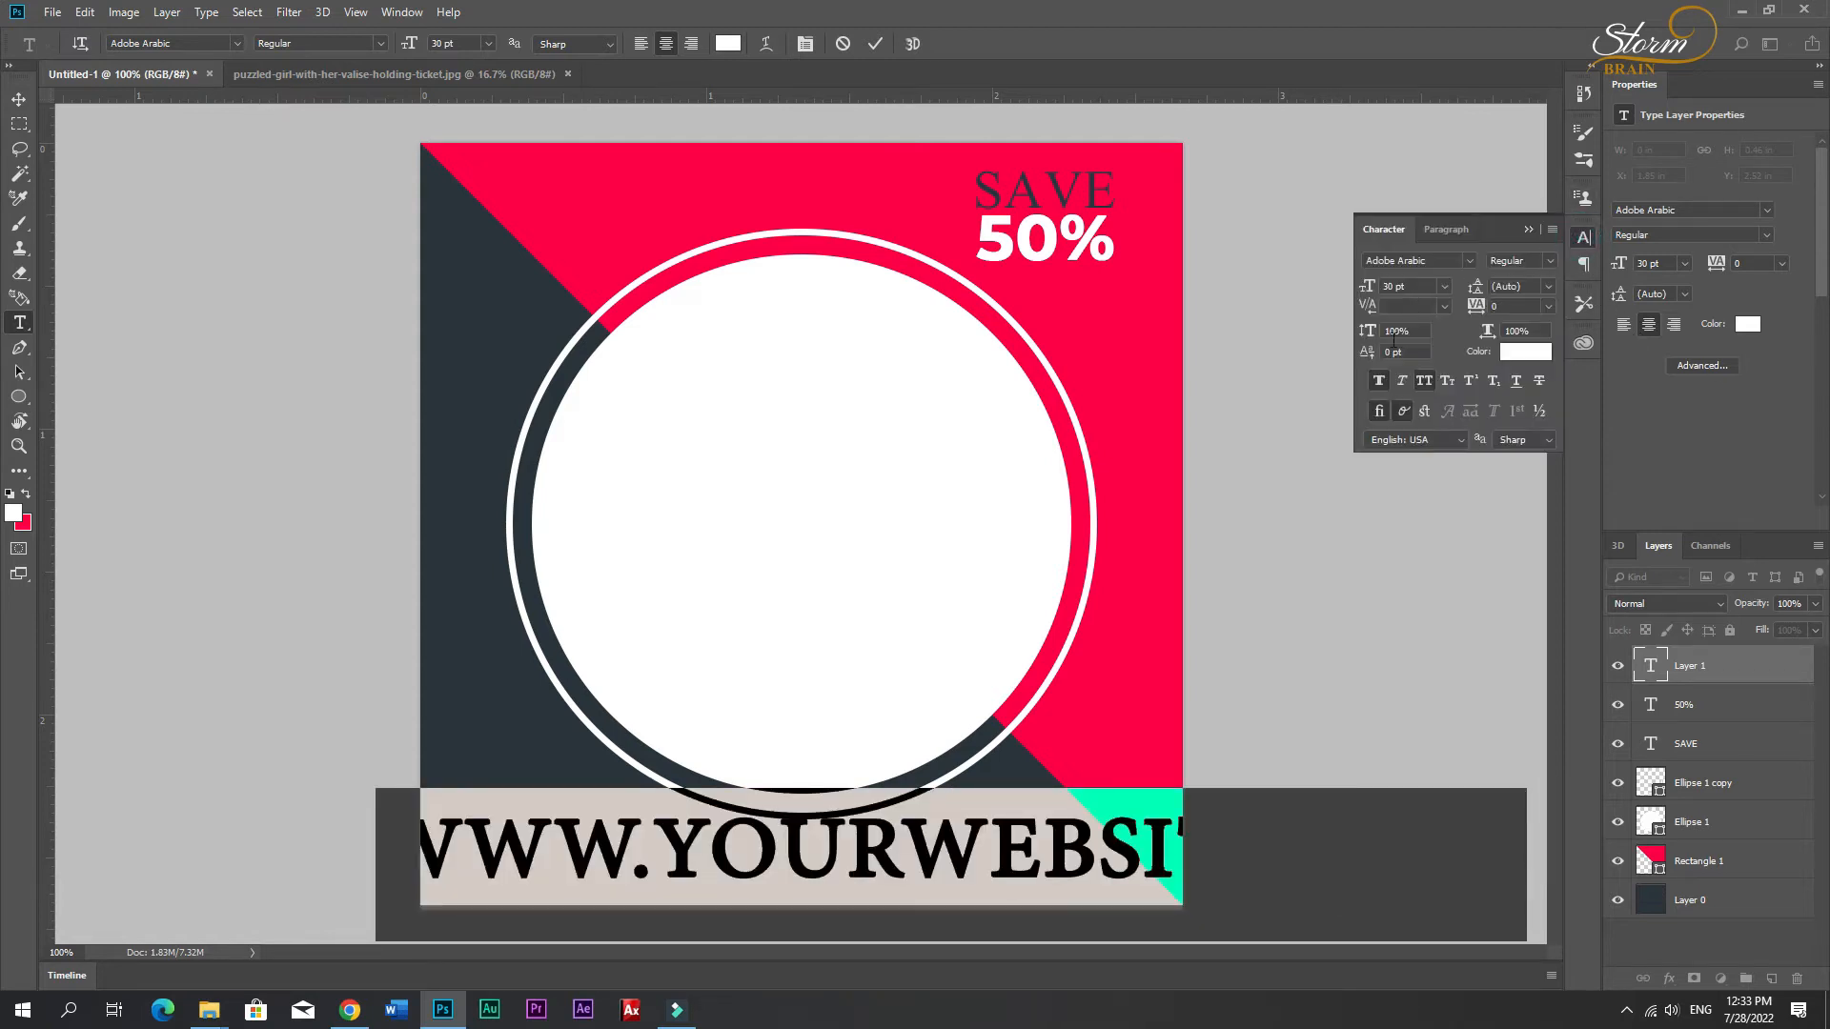
{"action": "left_click", "coordinate": [1379, 379]}
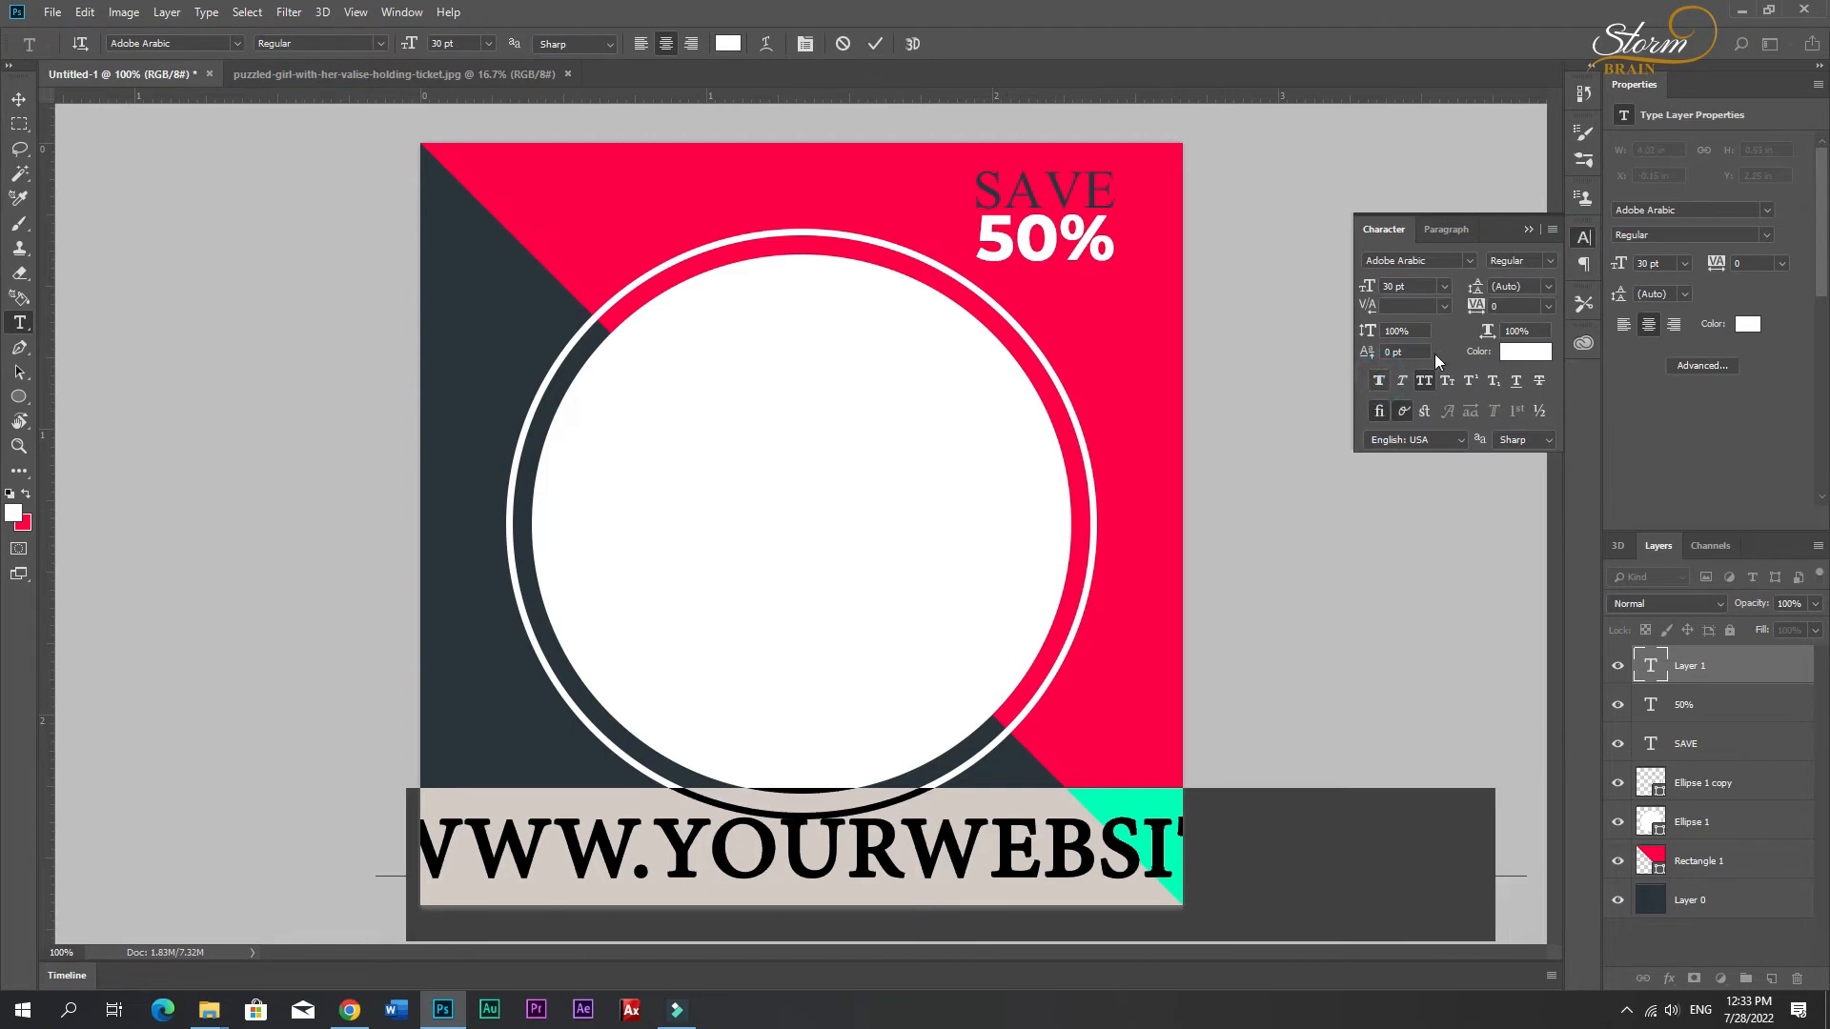
{"action": "left_click", "coordinate": [1380, 381]}
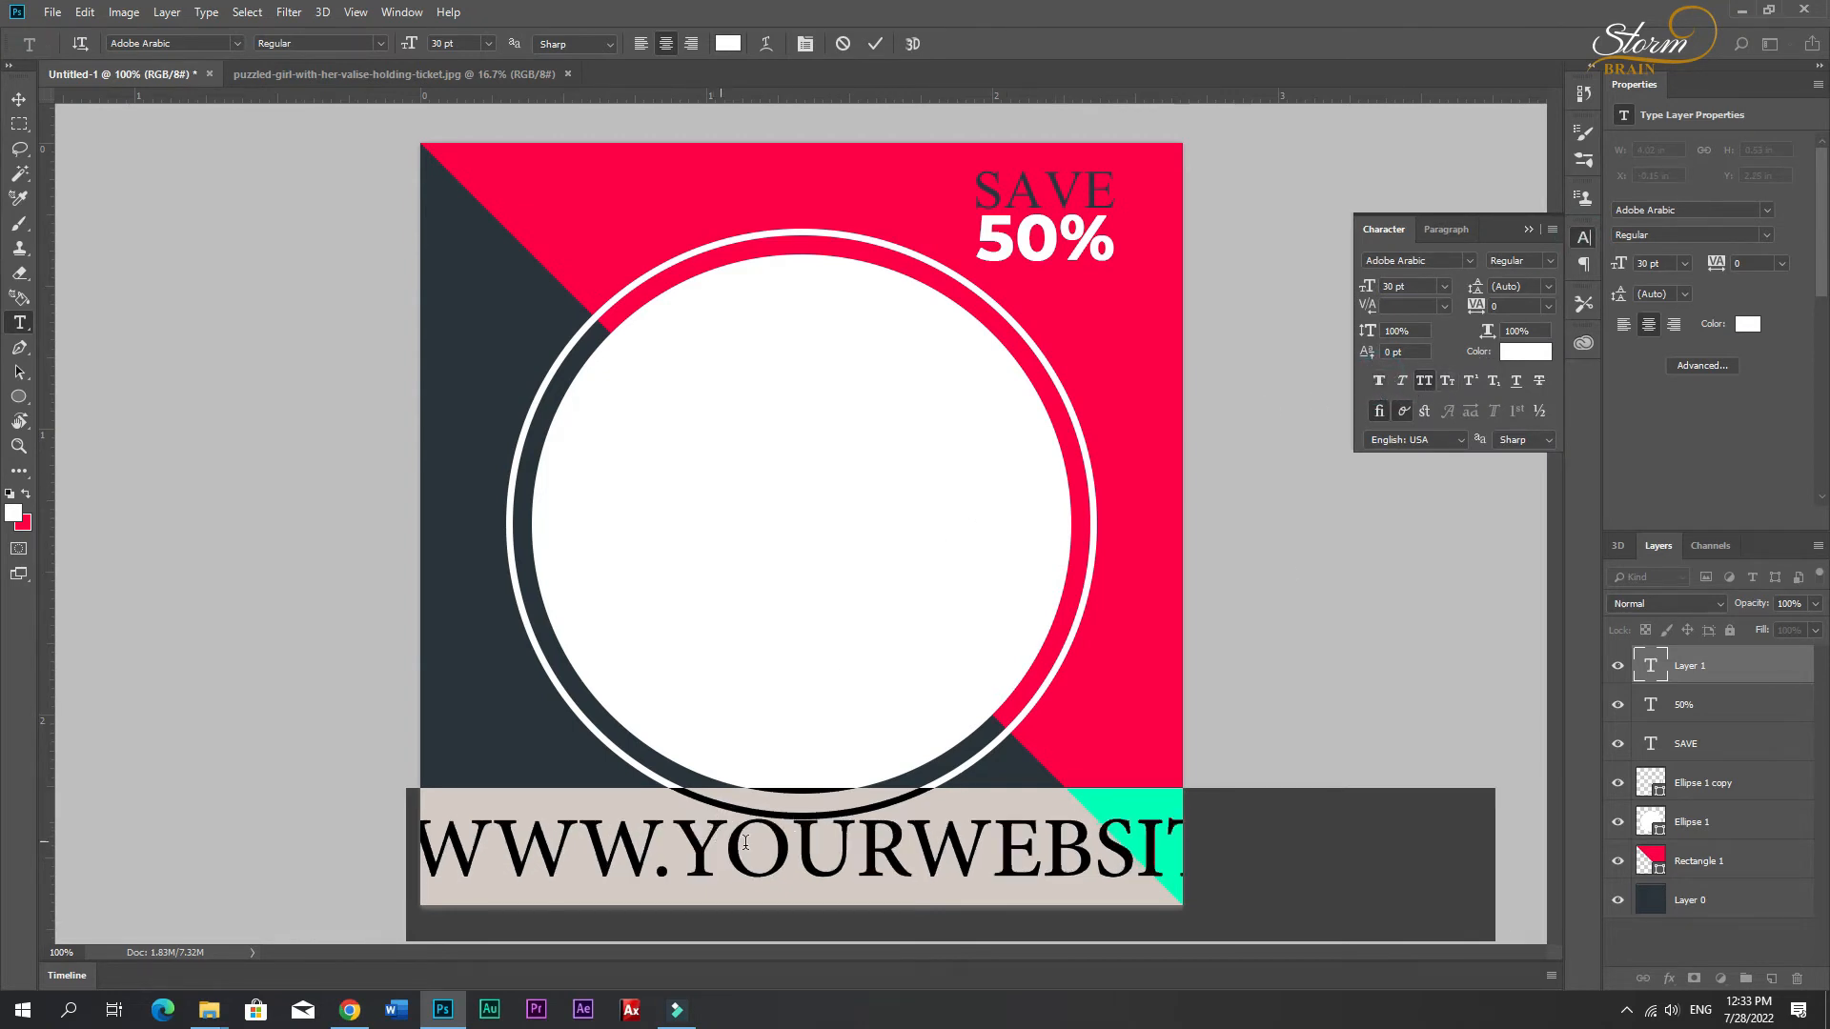
{"action": "left_click", "coordinate": [1431, 381]}
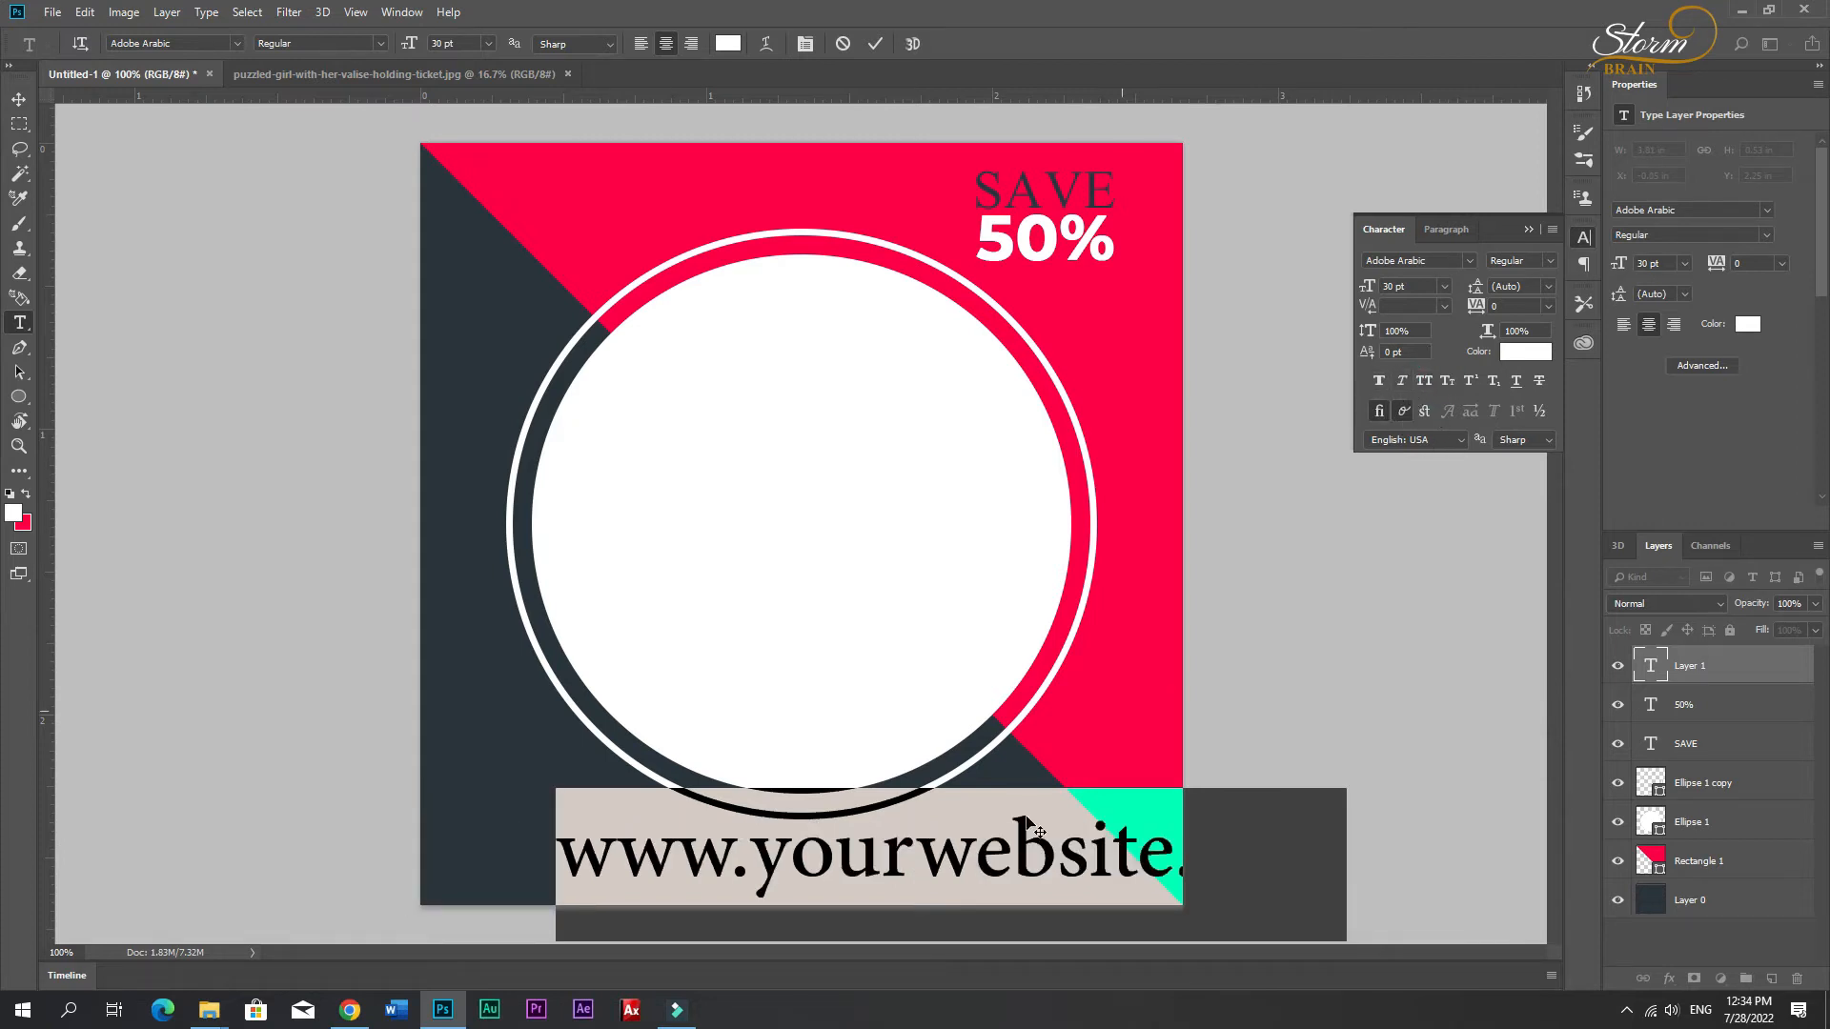
{"action": "left_click", "coordinate": [956, 872]}
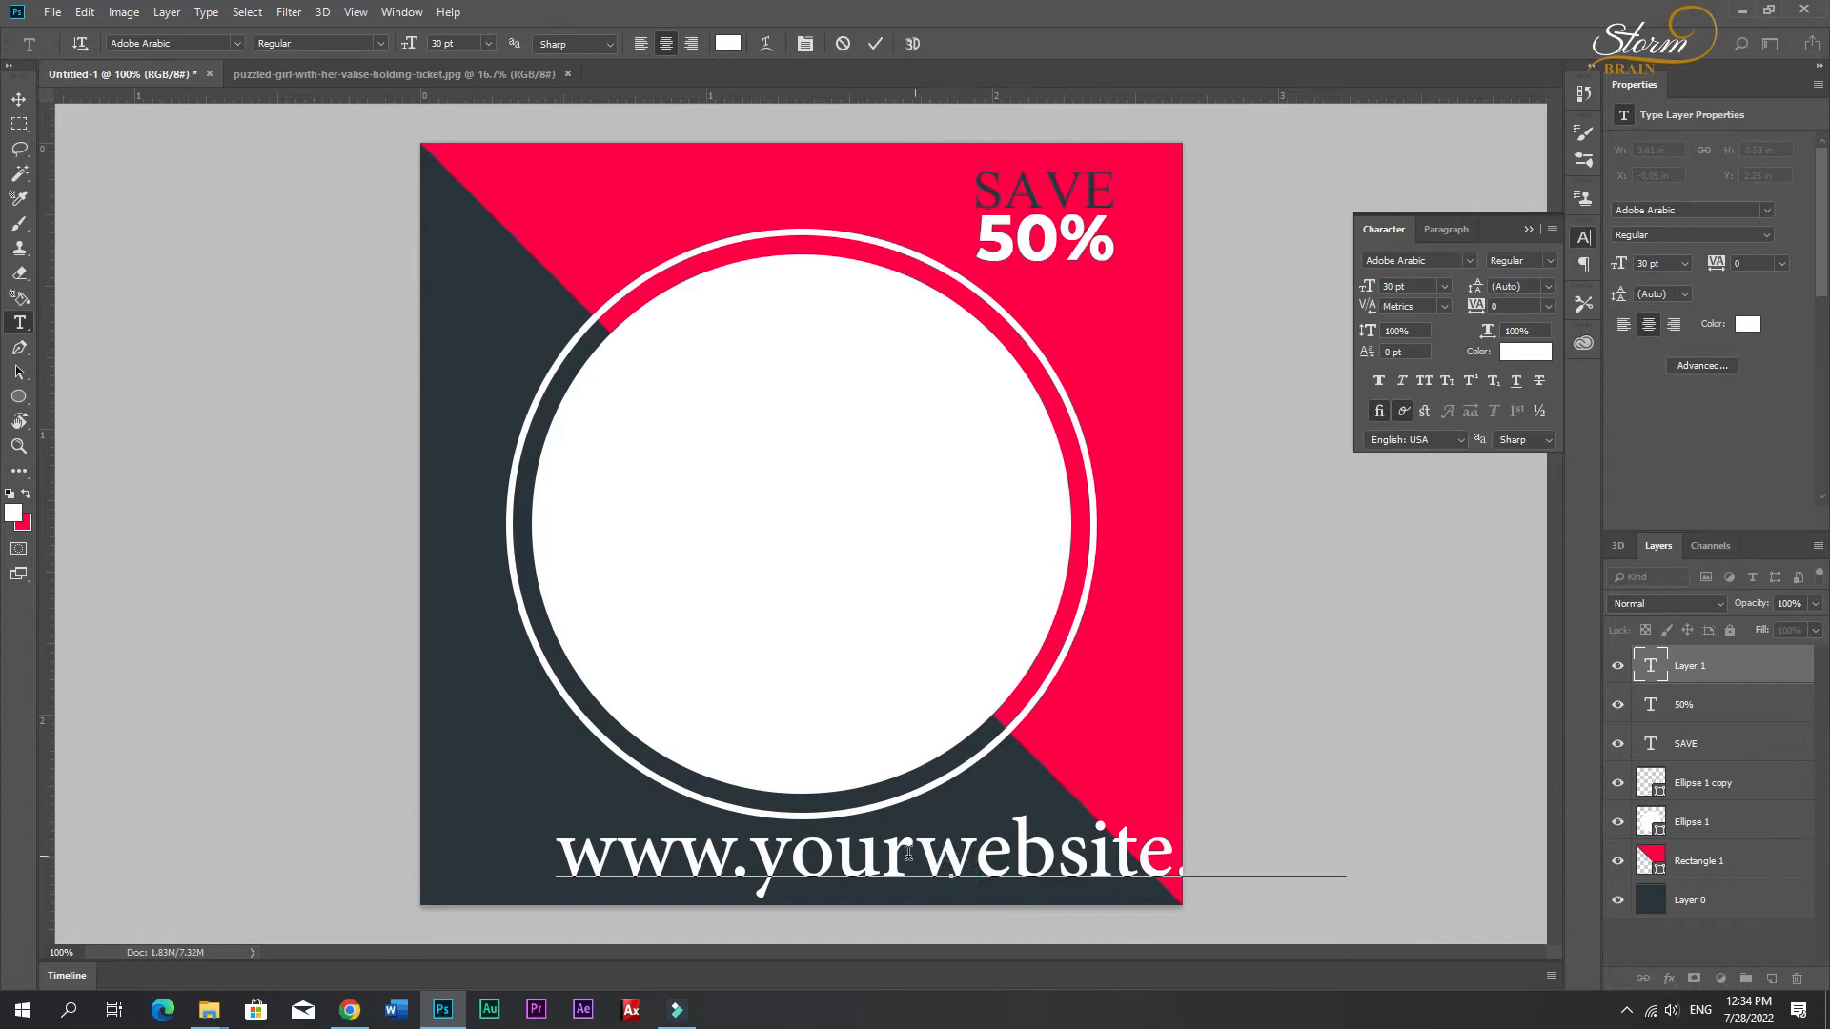
Step: Scale the website line down to about 9.84 pt so it fits in the dark area beneath the circle
{"action": "left_click", "coordinate": [17, 101]}
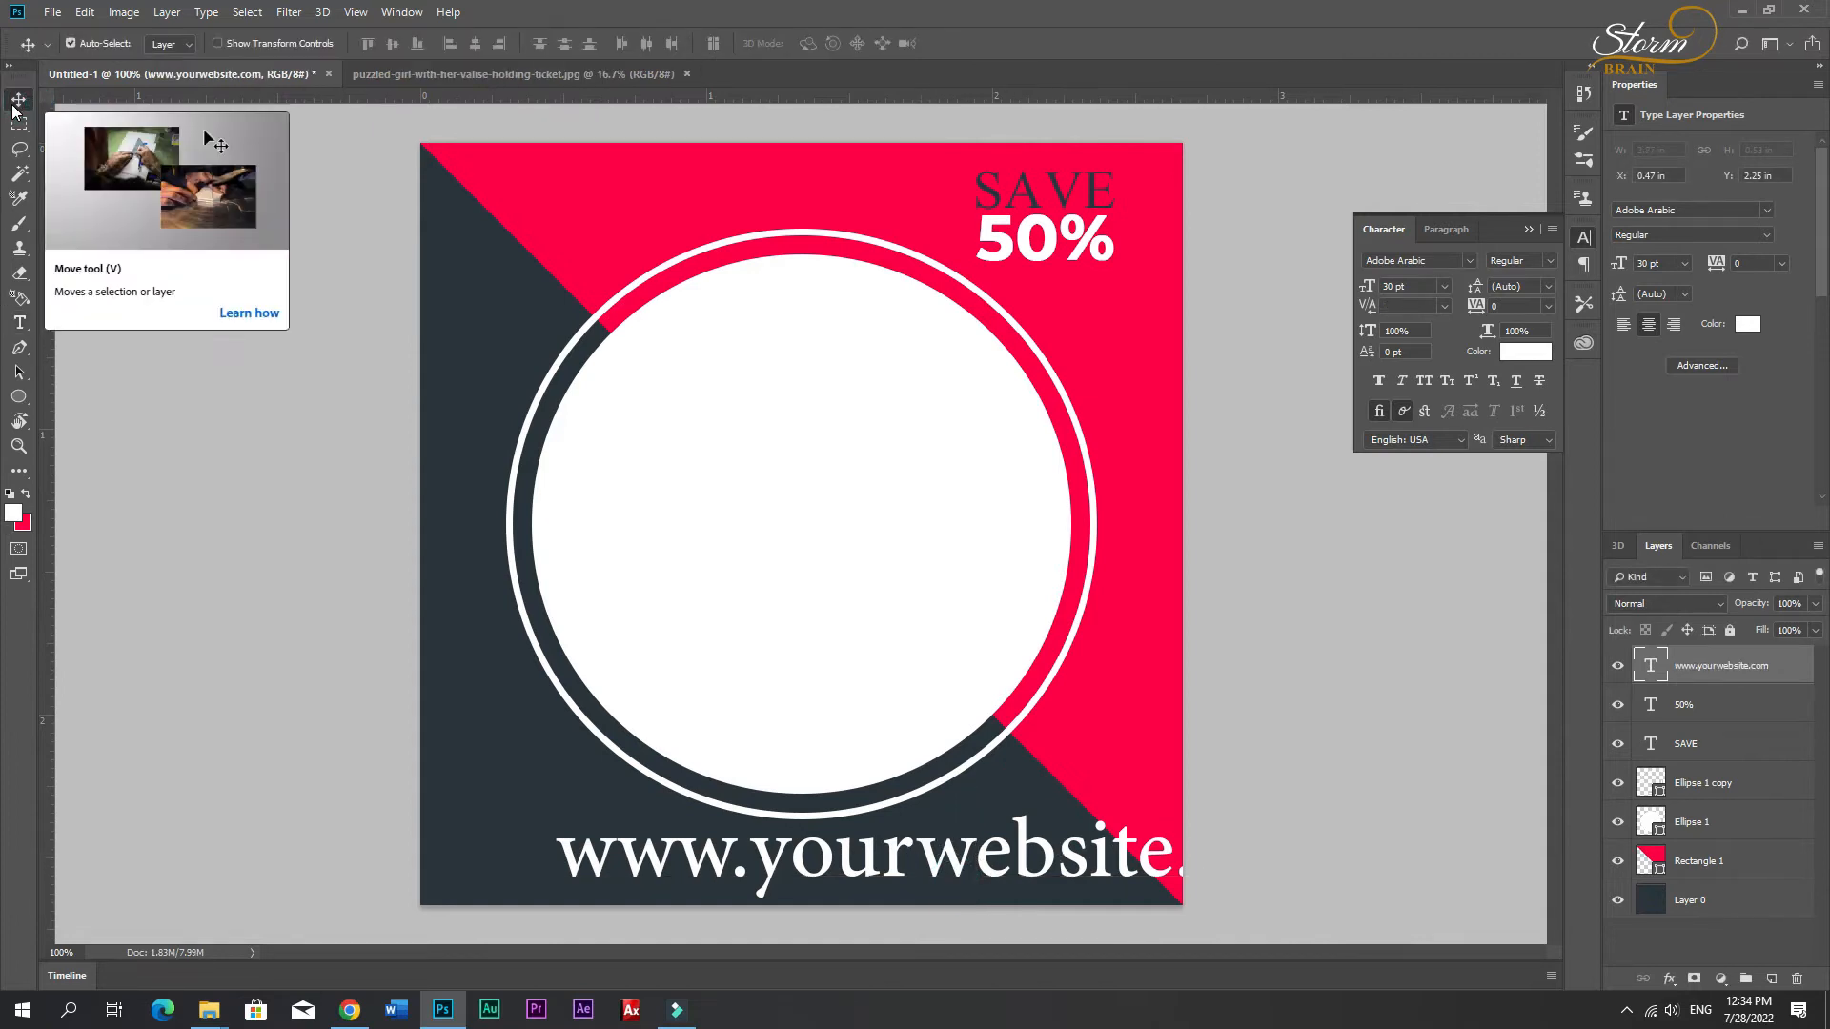
{"action": "key", "text": "ctrl+t"}
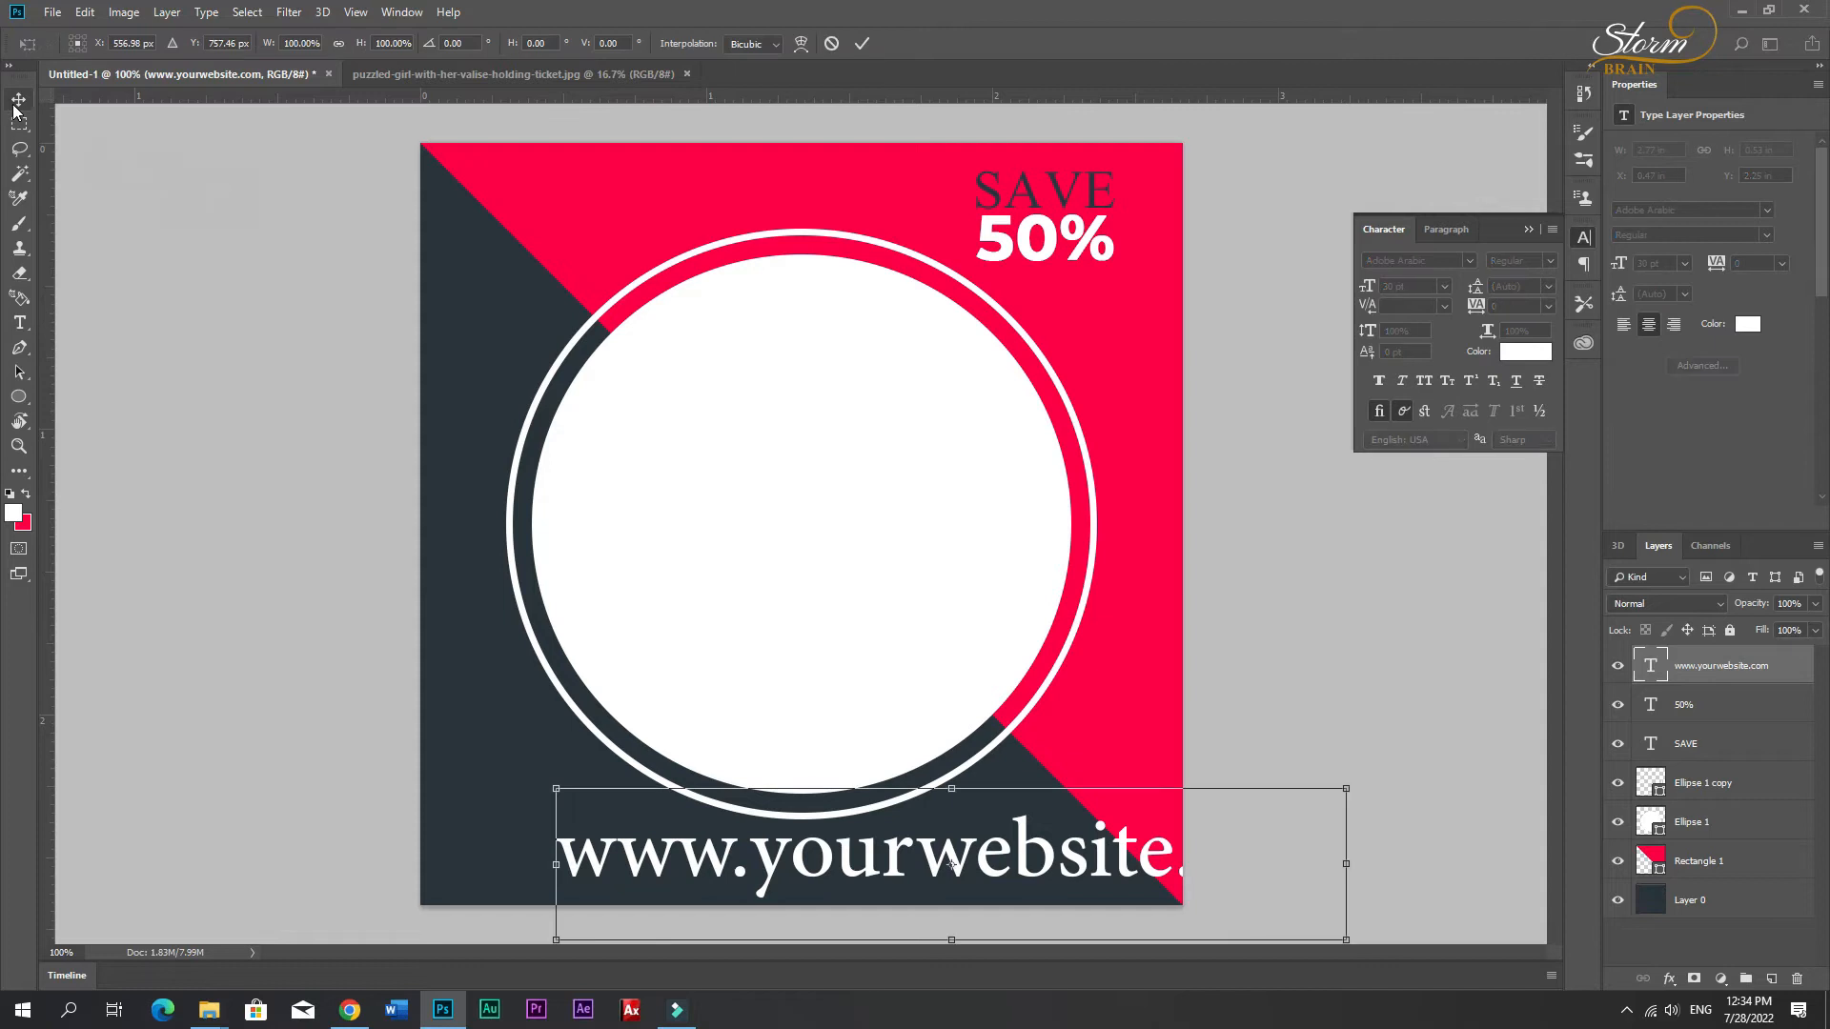
{"action": "left_click_drag", "start_coordinate": [1345, 939], "coordinate": [883, 896]}
{"action": "key", "text": "Return"}
Step: Color only the word yourwebsite in the website line with the swatch red
{"action": "key", "text": "t"}
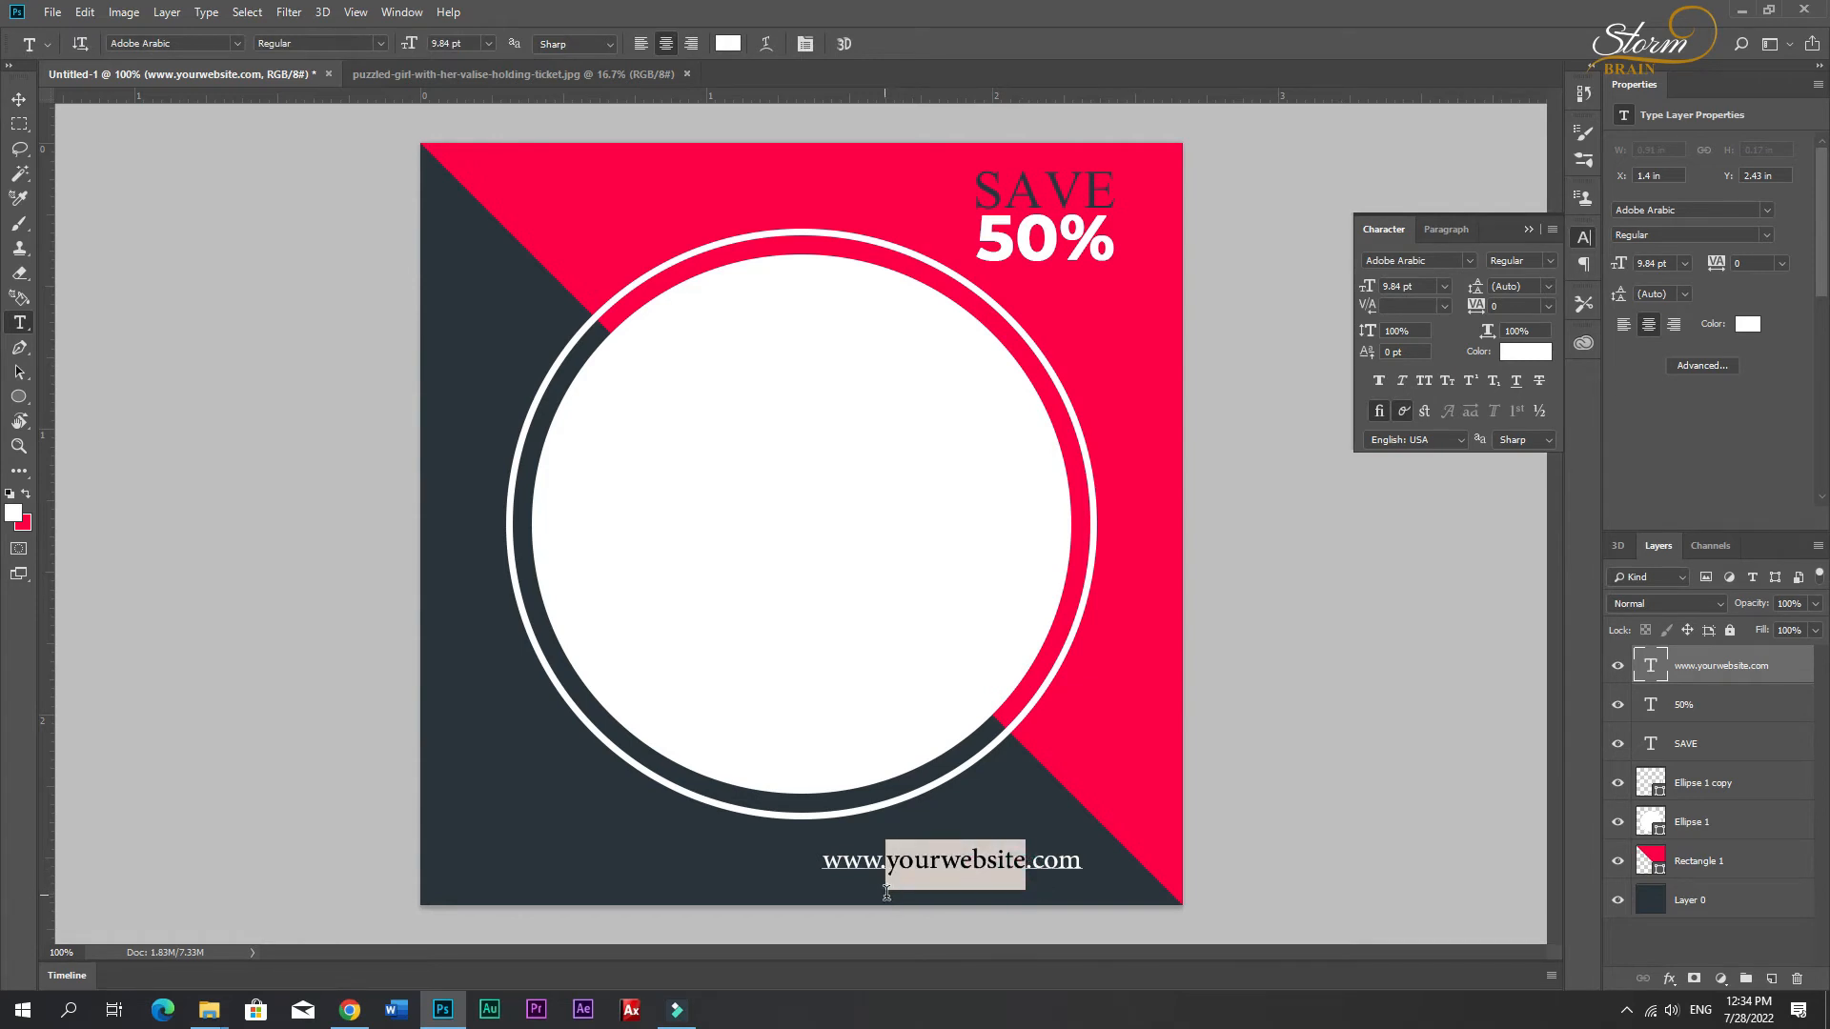
{"action": "left_click", "coordinate": [27, 493]}
{"action": "key", "text": "alt+BackSpace"}
{"action": "left_click", "coordinate": [19, 99]}
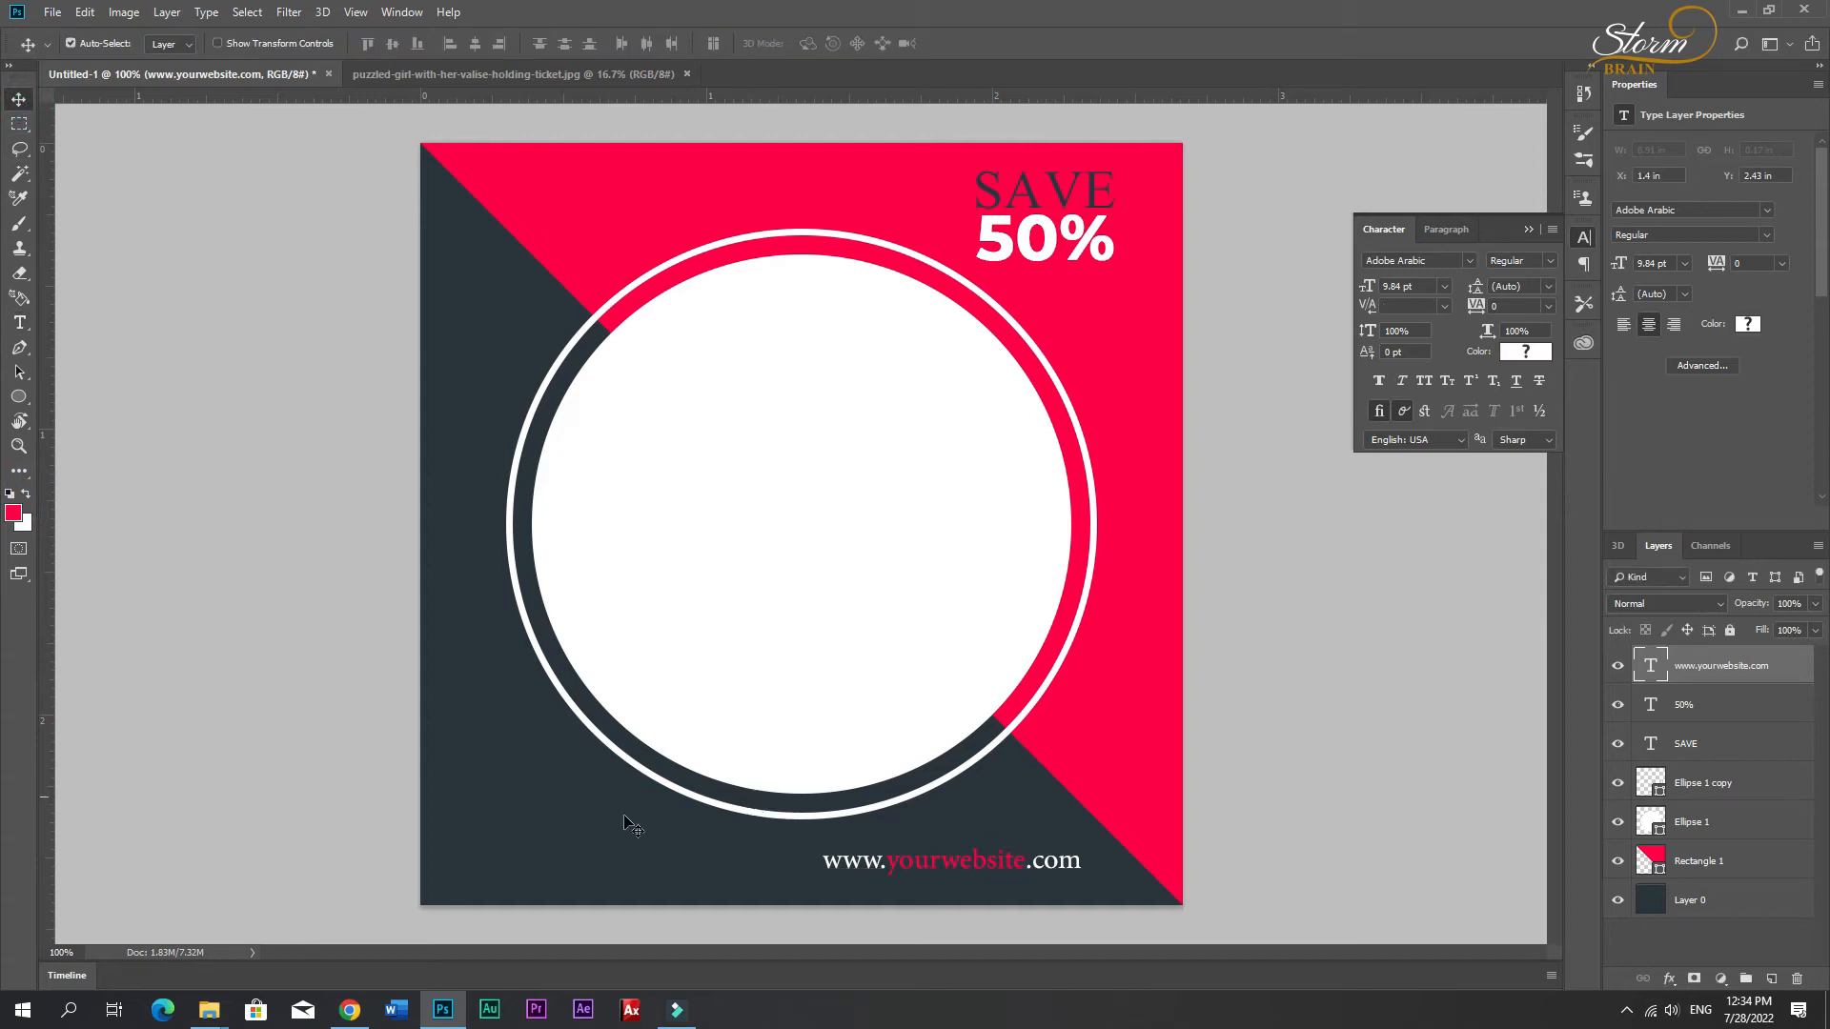
Step: Add the red text Super in All Caps in the canvas's lower-left dark area
{"action": "key", "text": "t"}
{"action": "left_click", "coordinate": [491, 774]}
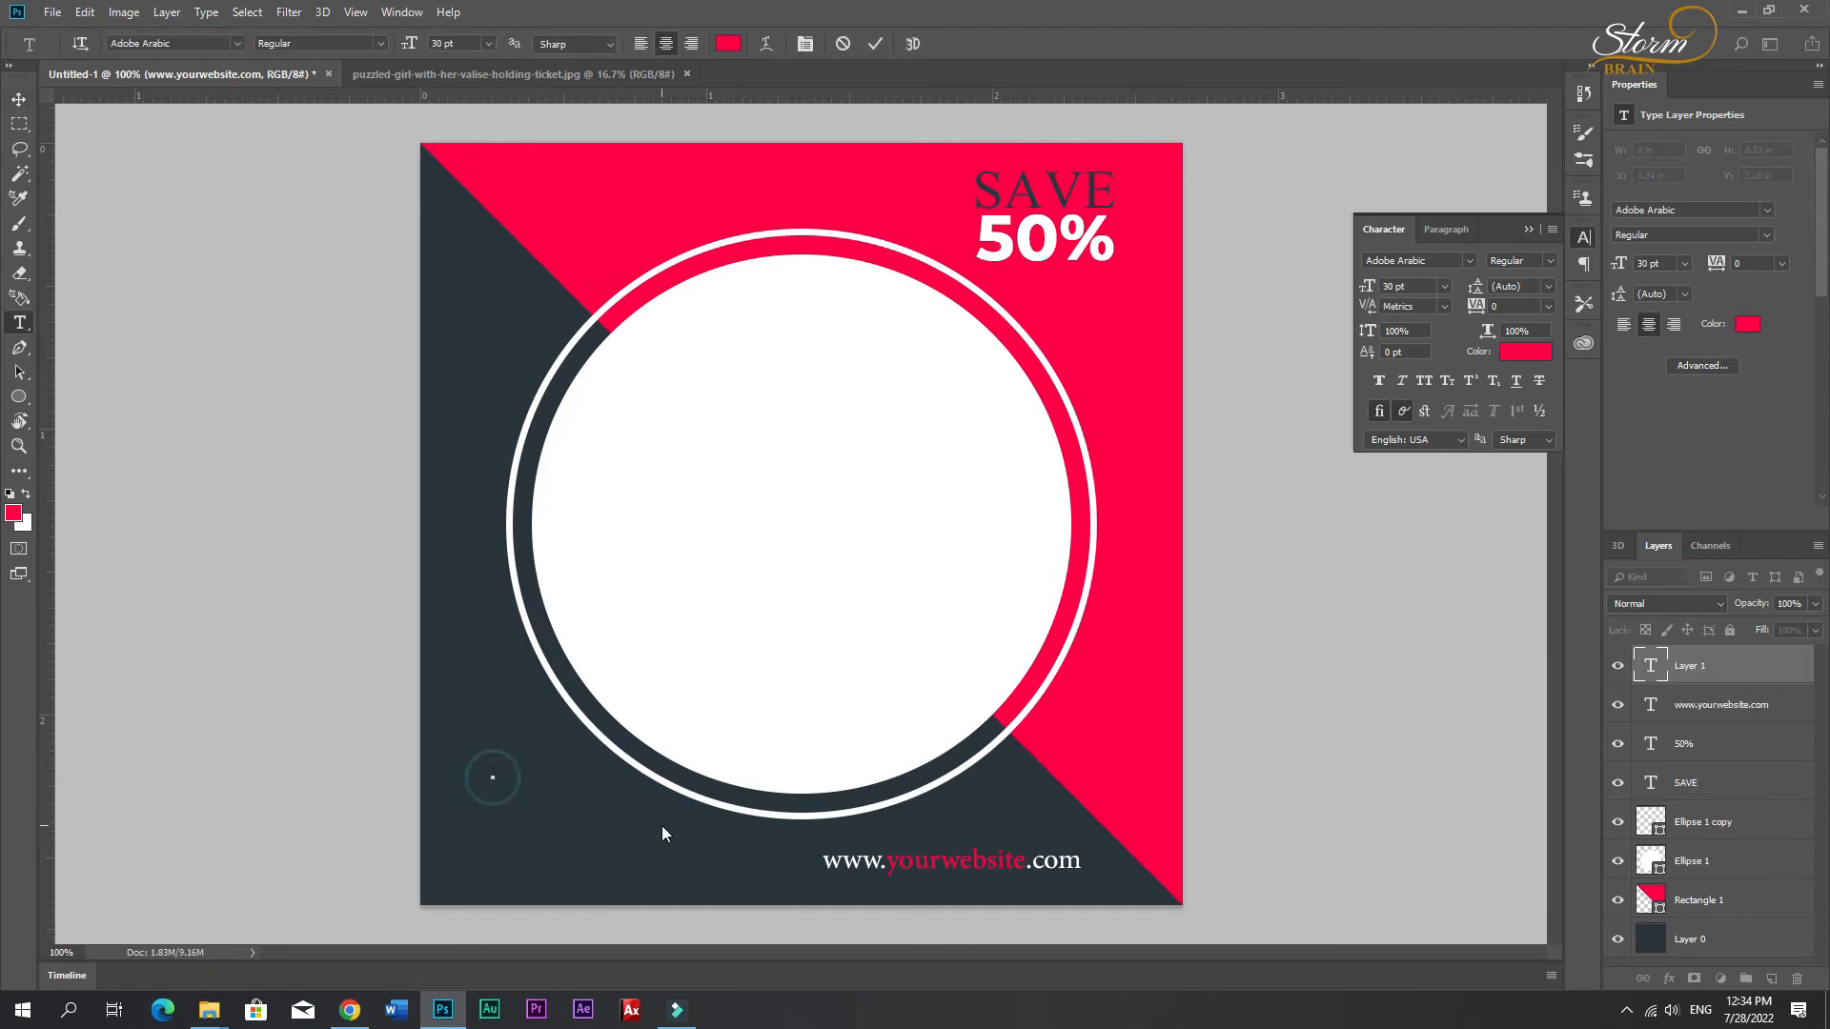
{"action": "type", "text": "S"}
{"action": "type", "text": "up"}
{"action": "type", "text": "err"}
{"action": "key", "text": "BackSpace"}
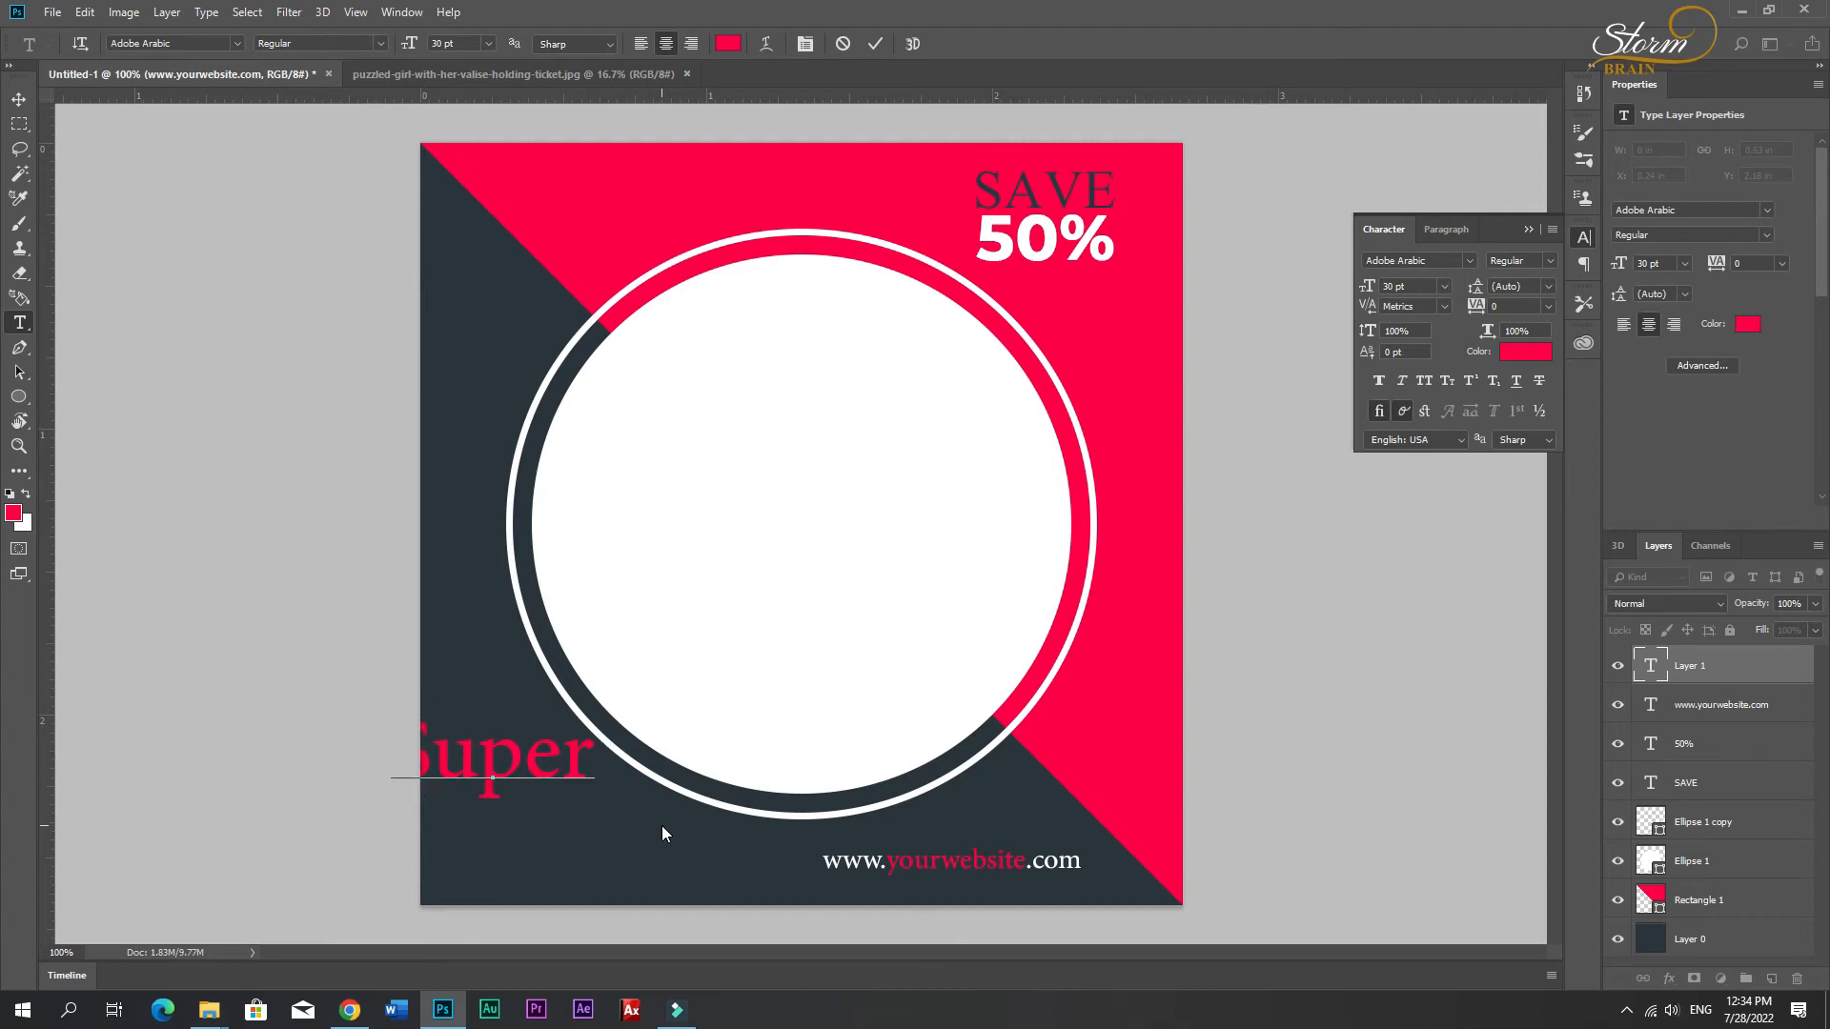
{"action": "key", "text": "ctrl+a"}
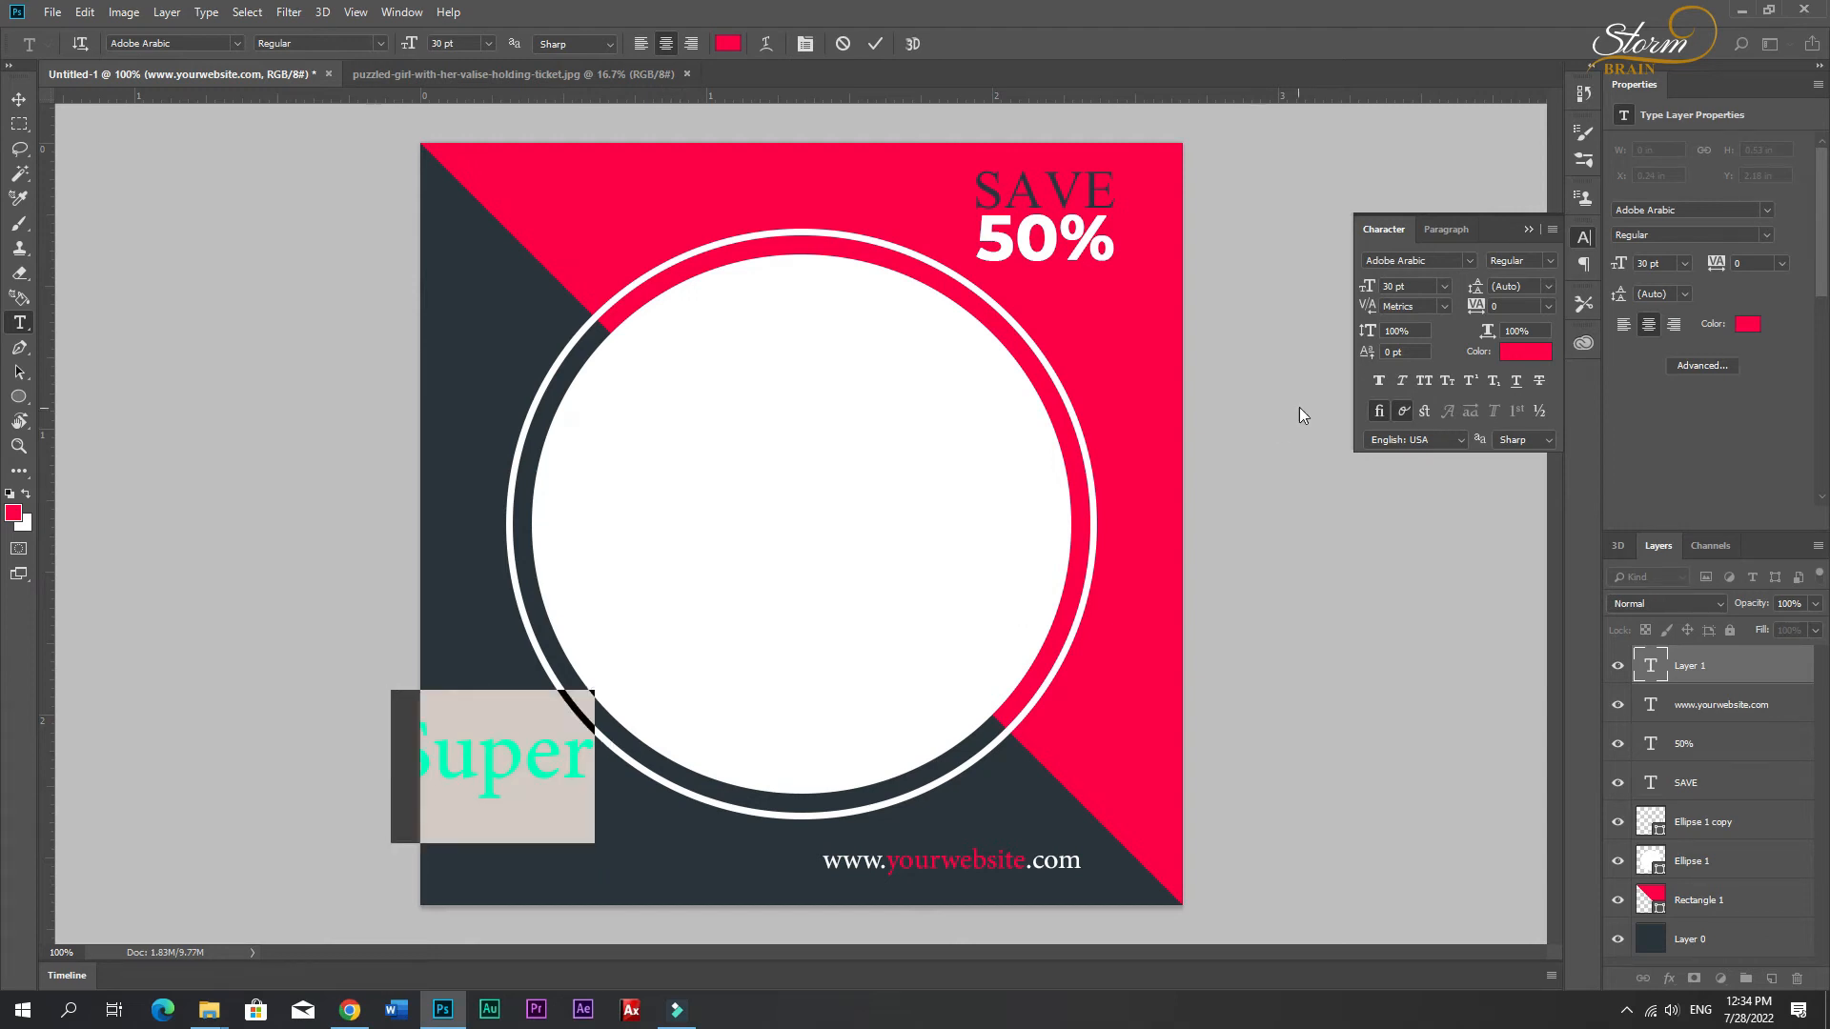
{"action": "left_click", "coordinate": [1423, 380]}
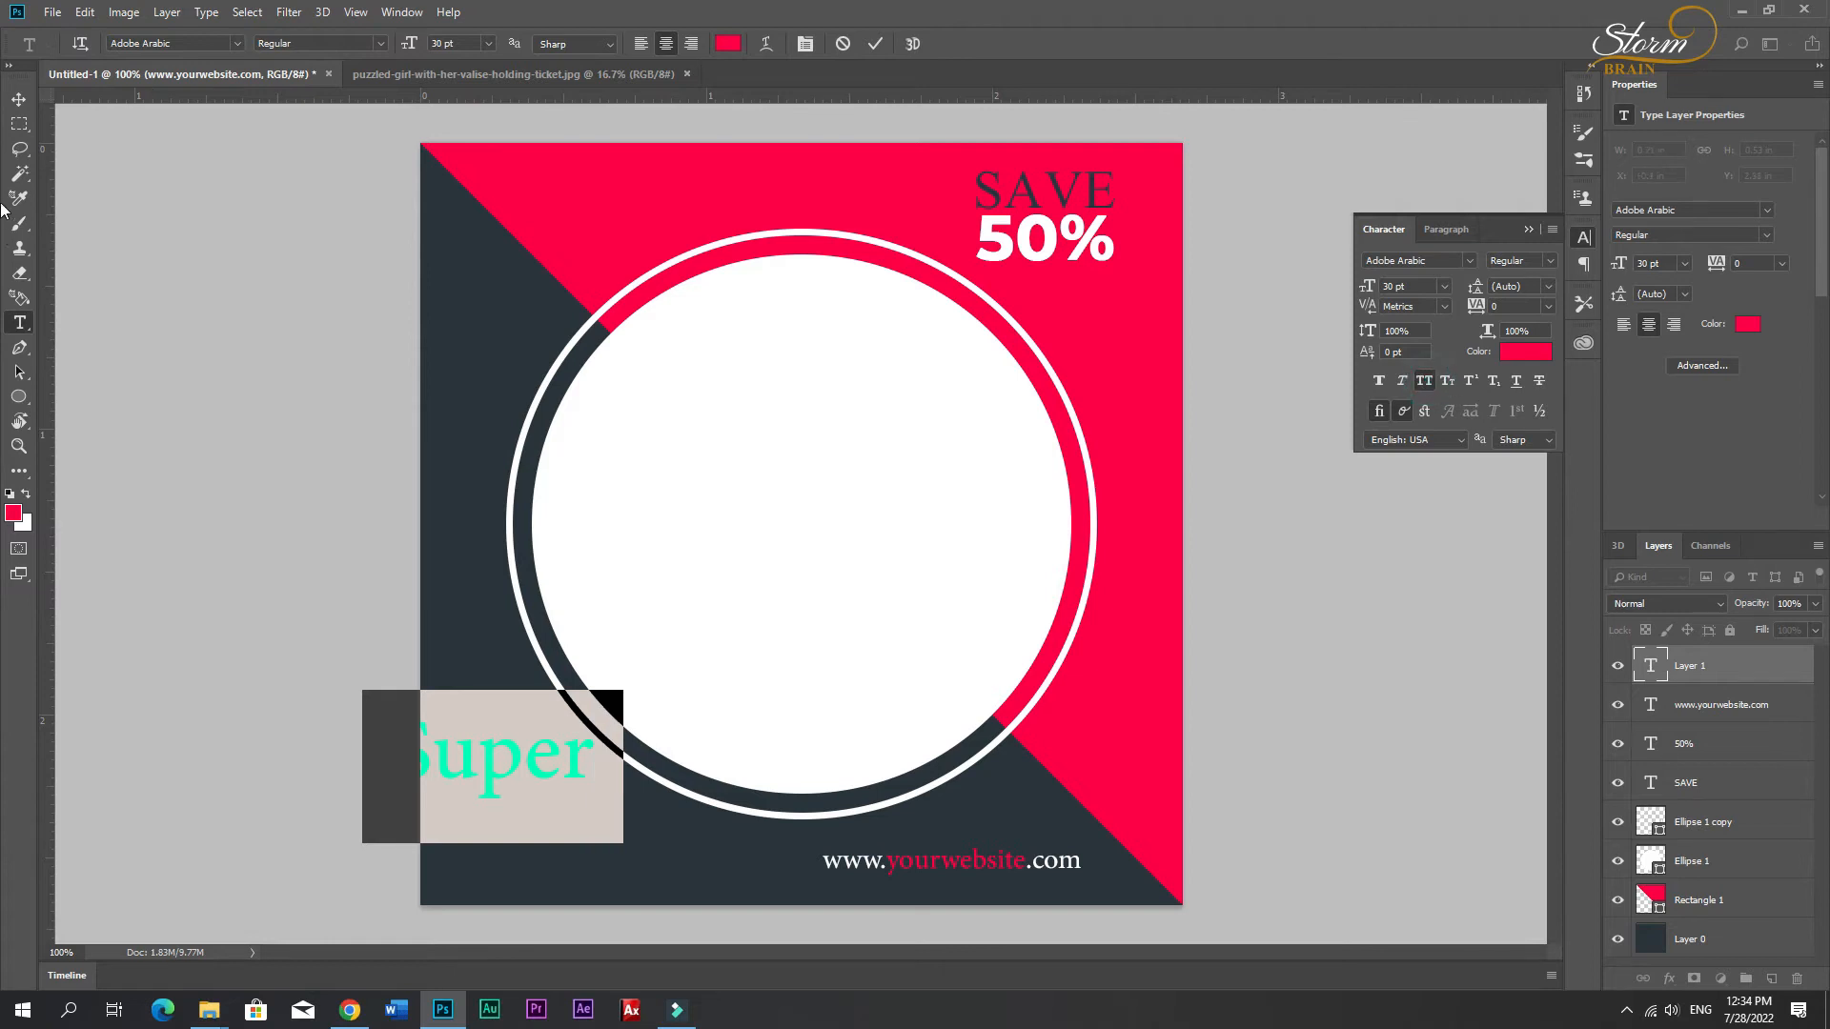
Step: Duplicate the SUPER text just below itself and replace the copy's wording with SALE
{"action": "left_click", "coordinate": [19, 99]}
{"action": "left_click_drag", "start_coordinate": [565, 778], "coordinate": [561, 827]}
{"action": "key", "text": "t"}
{"action": "left_click", "coordinate": [559, 825]}
{"action": "key", "text": "ctrl+a"}
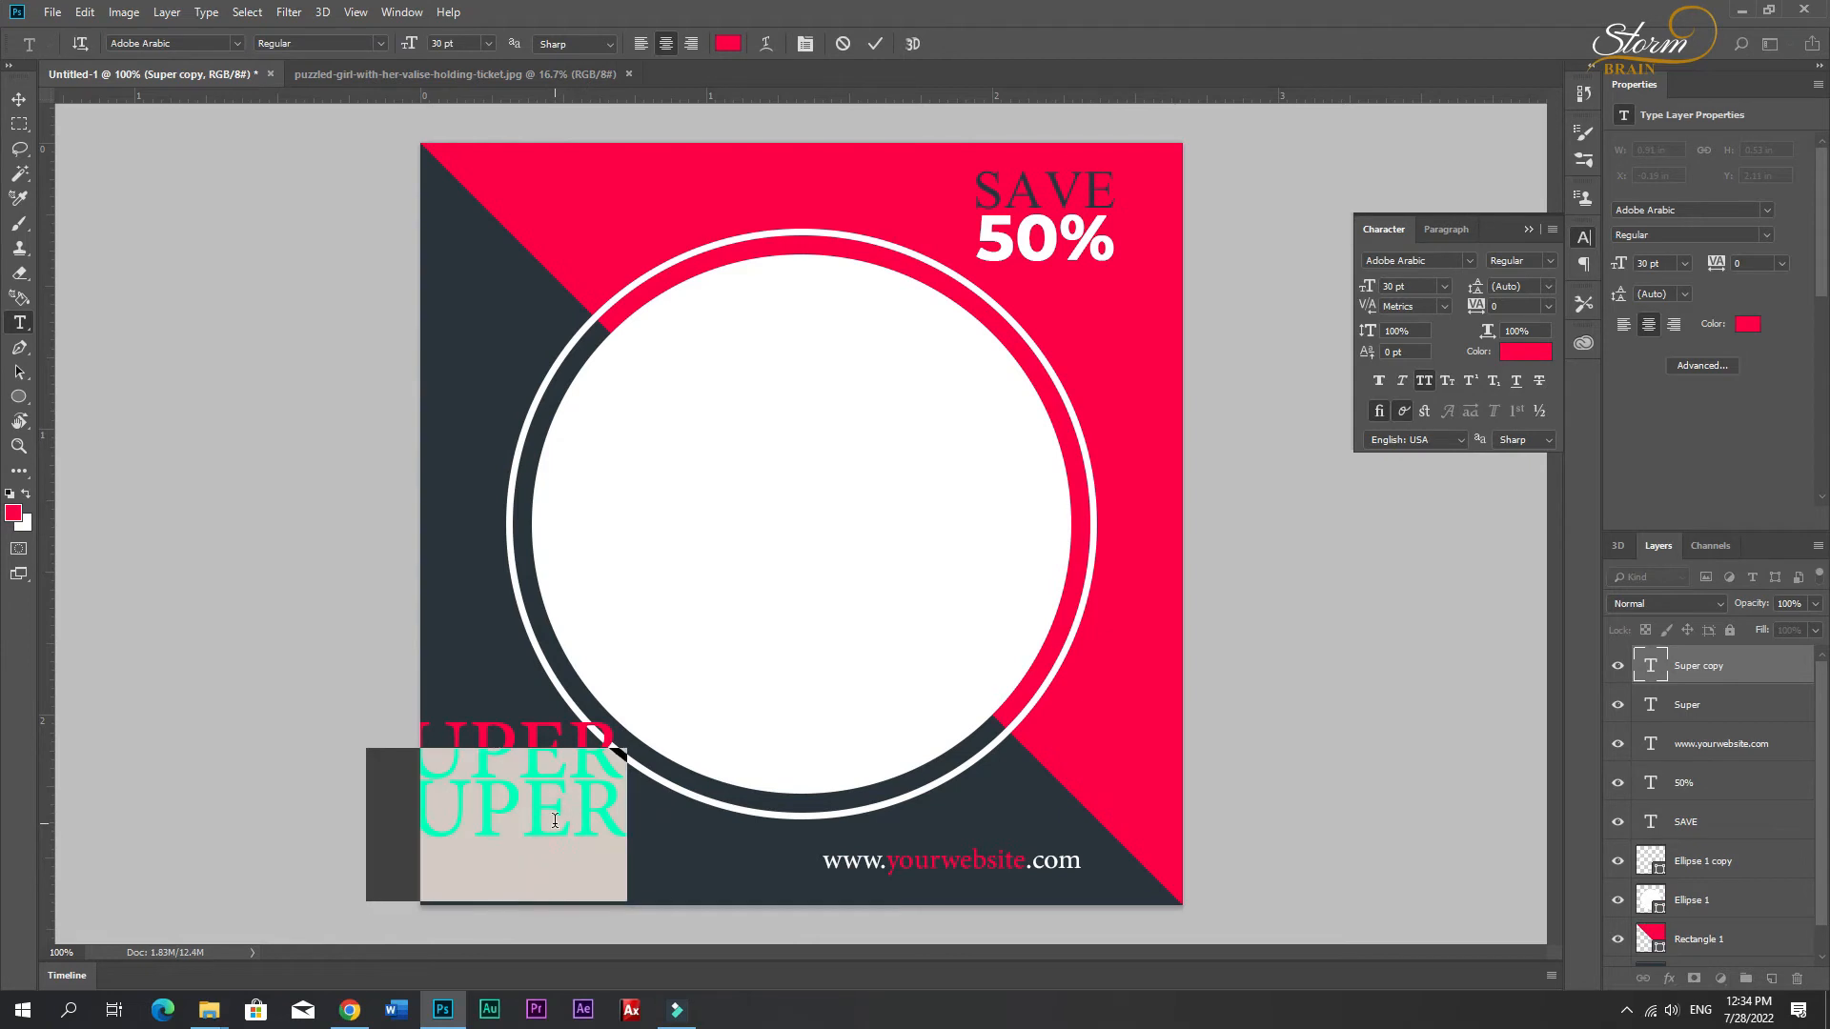
{"action": "type", "text": "SALE"}
Step: Set the SALE text's font to Montserrat Bold
{"action": "key", "text": "ctrl+a"}
{"action": "left_click", "coordinate": [209, 44]}
{"action": "type", "text": "mon"}
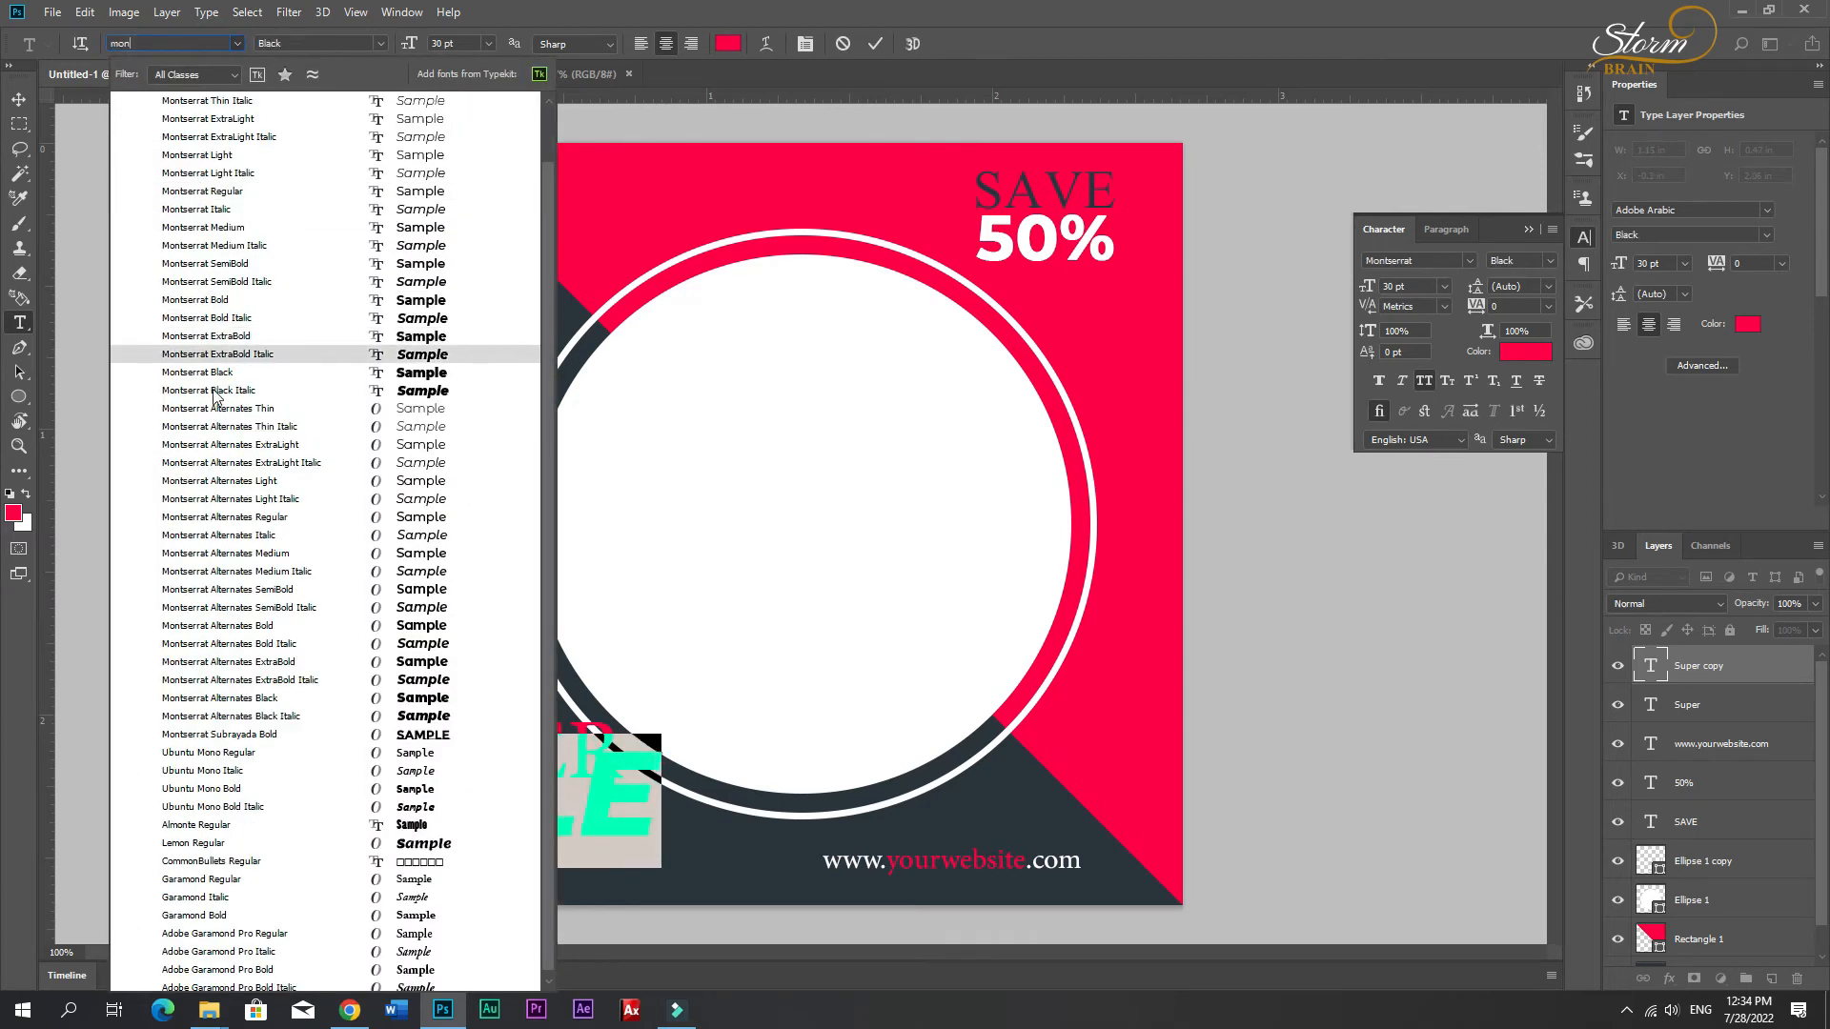
{"action": "left_click", "coordinate": [218, 304]}
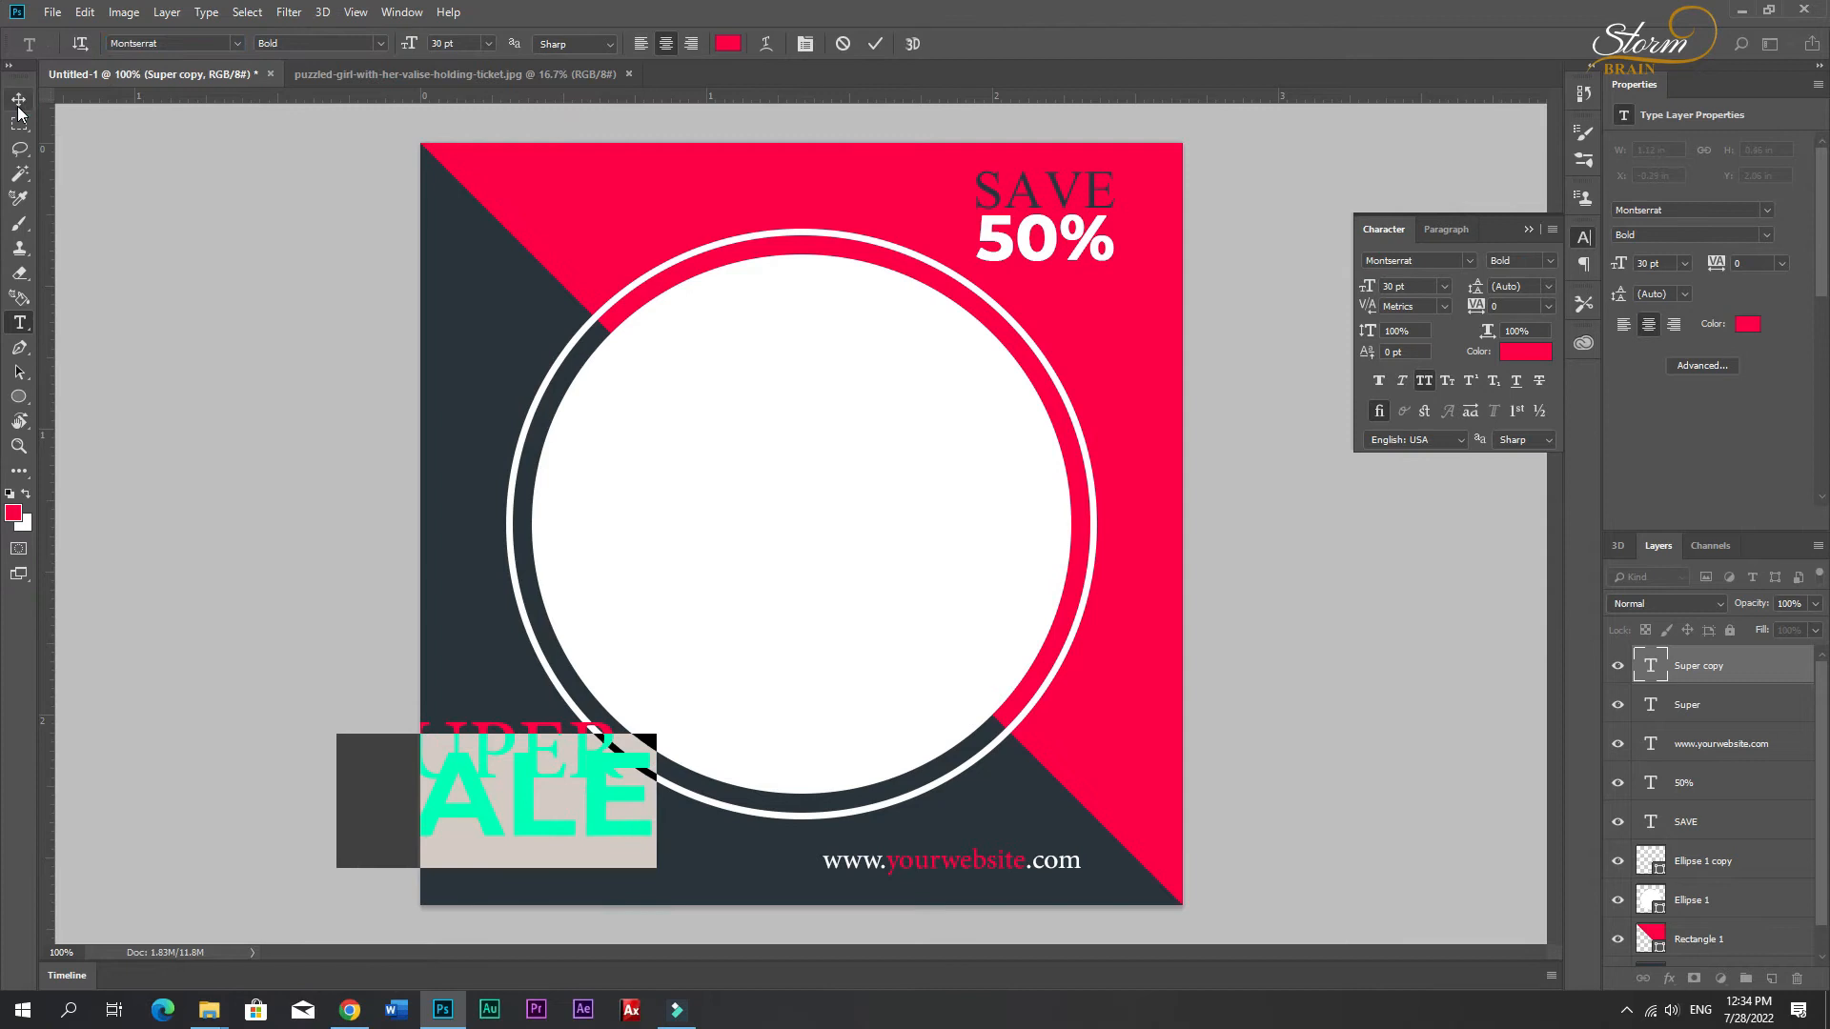
Step: Move SALE down into the lower dark area and scale it down to about 15.53 pt
{"action": "left_click", "coordinate": [18, 98]}
{"action": "left_click_drag", "start_coordinate": [519, 808], "coordinate": [602, 846]}
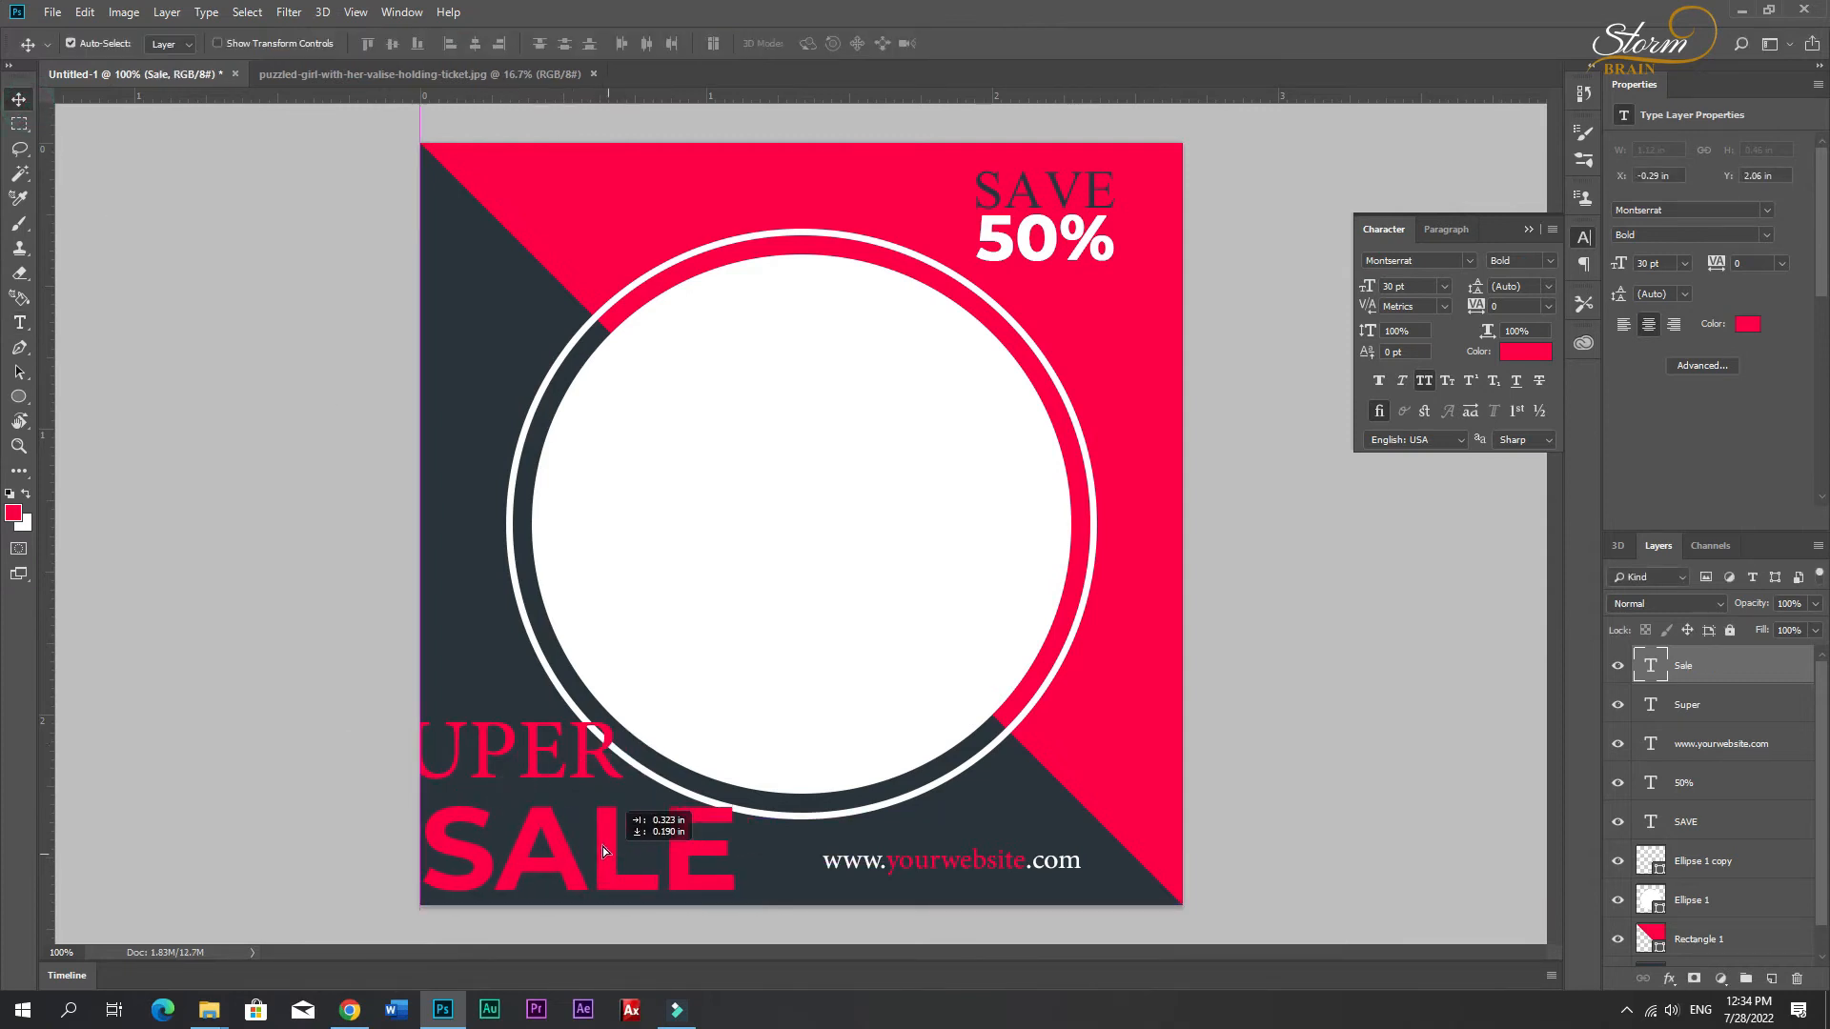
{"action": "key", "text": "ctrl+t"}
{"action": "left_click_drag", "start_coordinate": [738, 778], "coordinate": [667, 805]}
{"action": "key", "text": "Return"}
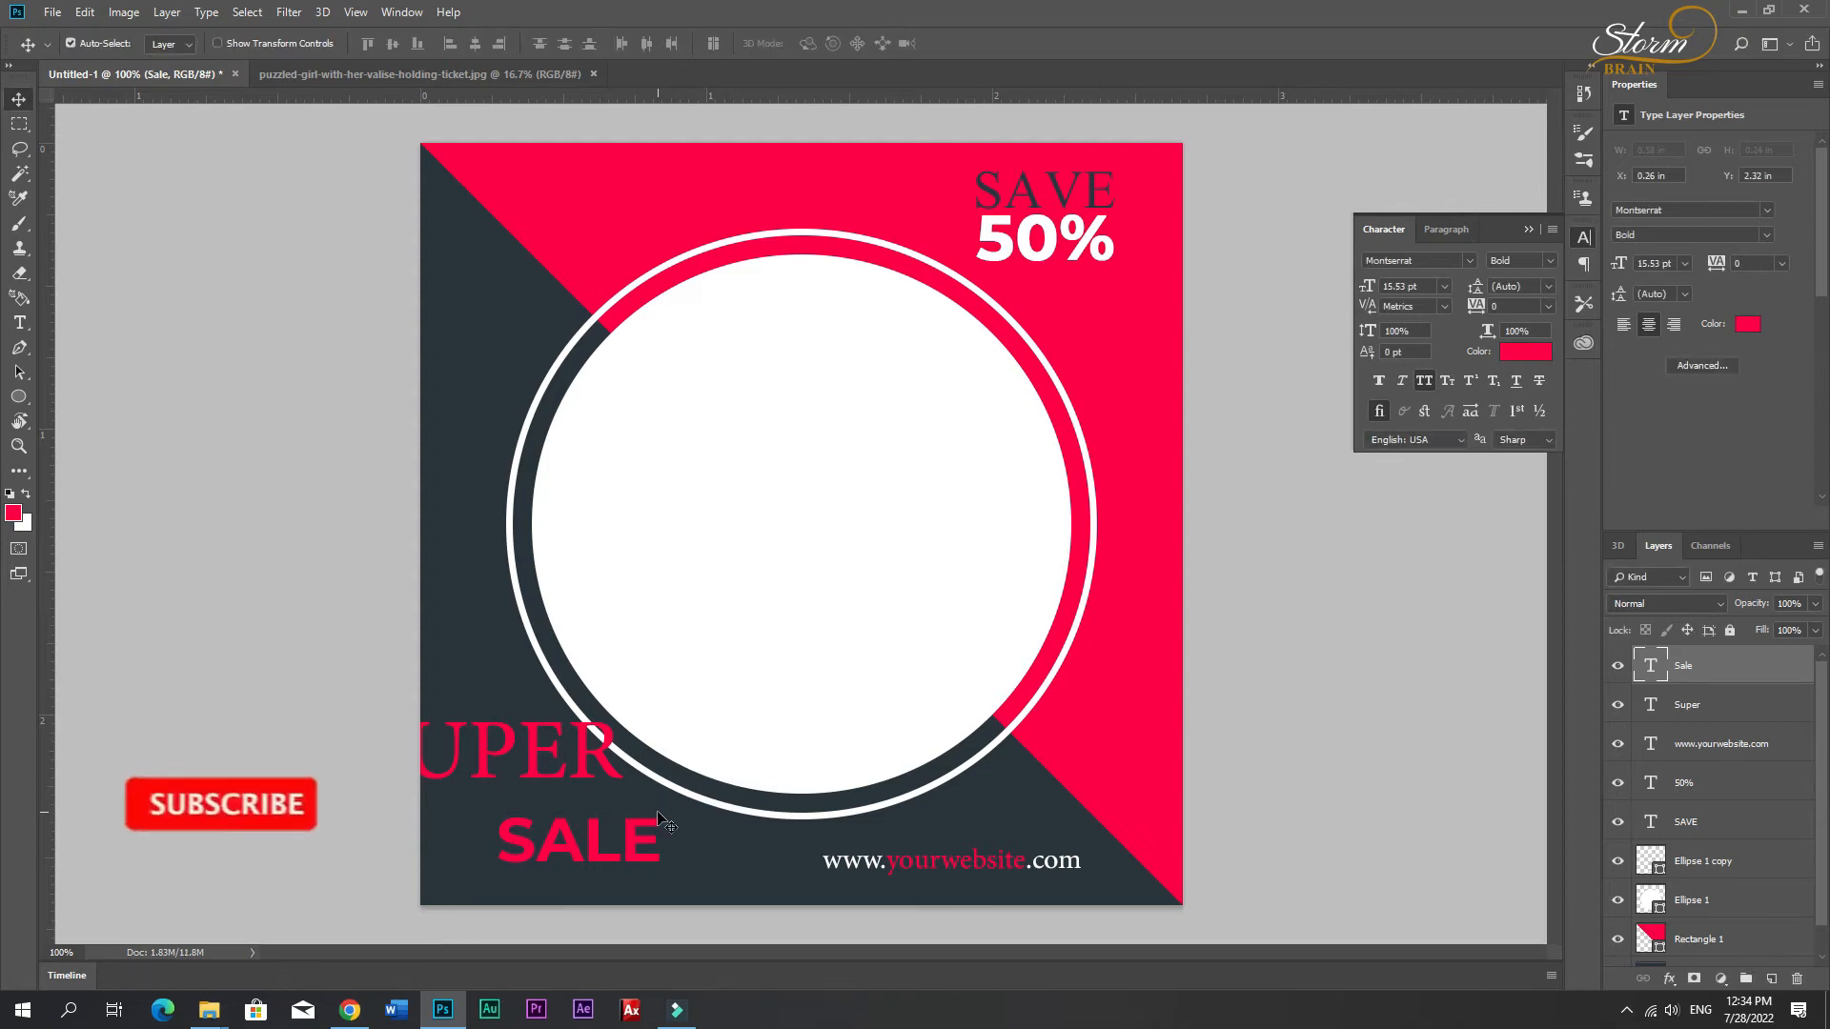
Step: Scale SUPER down to SALE's width directly above it, and shift both words close to the canvas's left edge
{"action": "left_click_drag", "start_coordinate": [532, 761], "coordinate": [665, 776]}
{"action": "key", "text": "ctrl+t"}
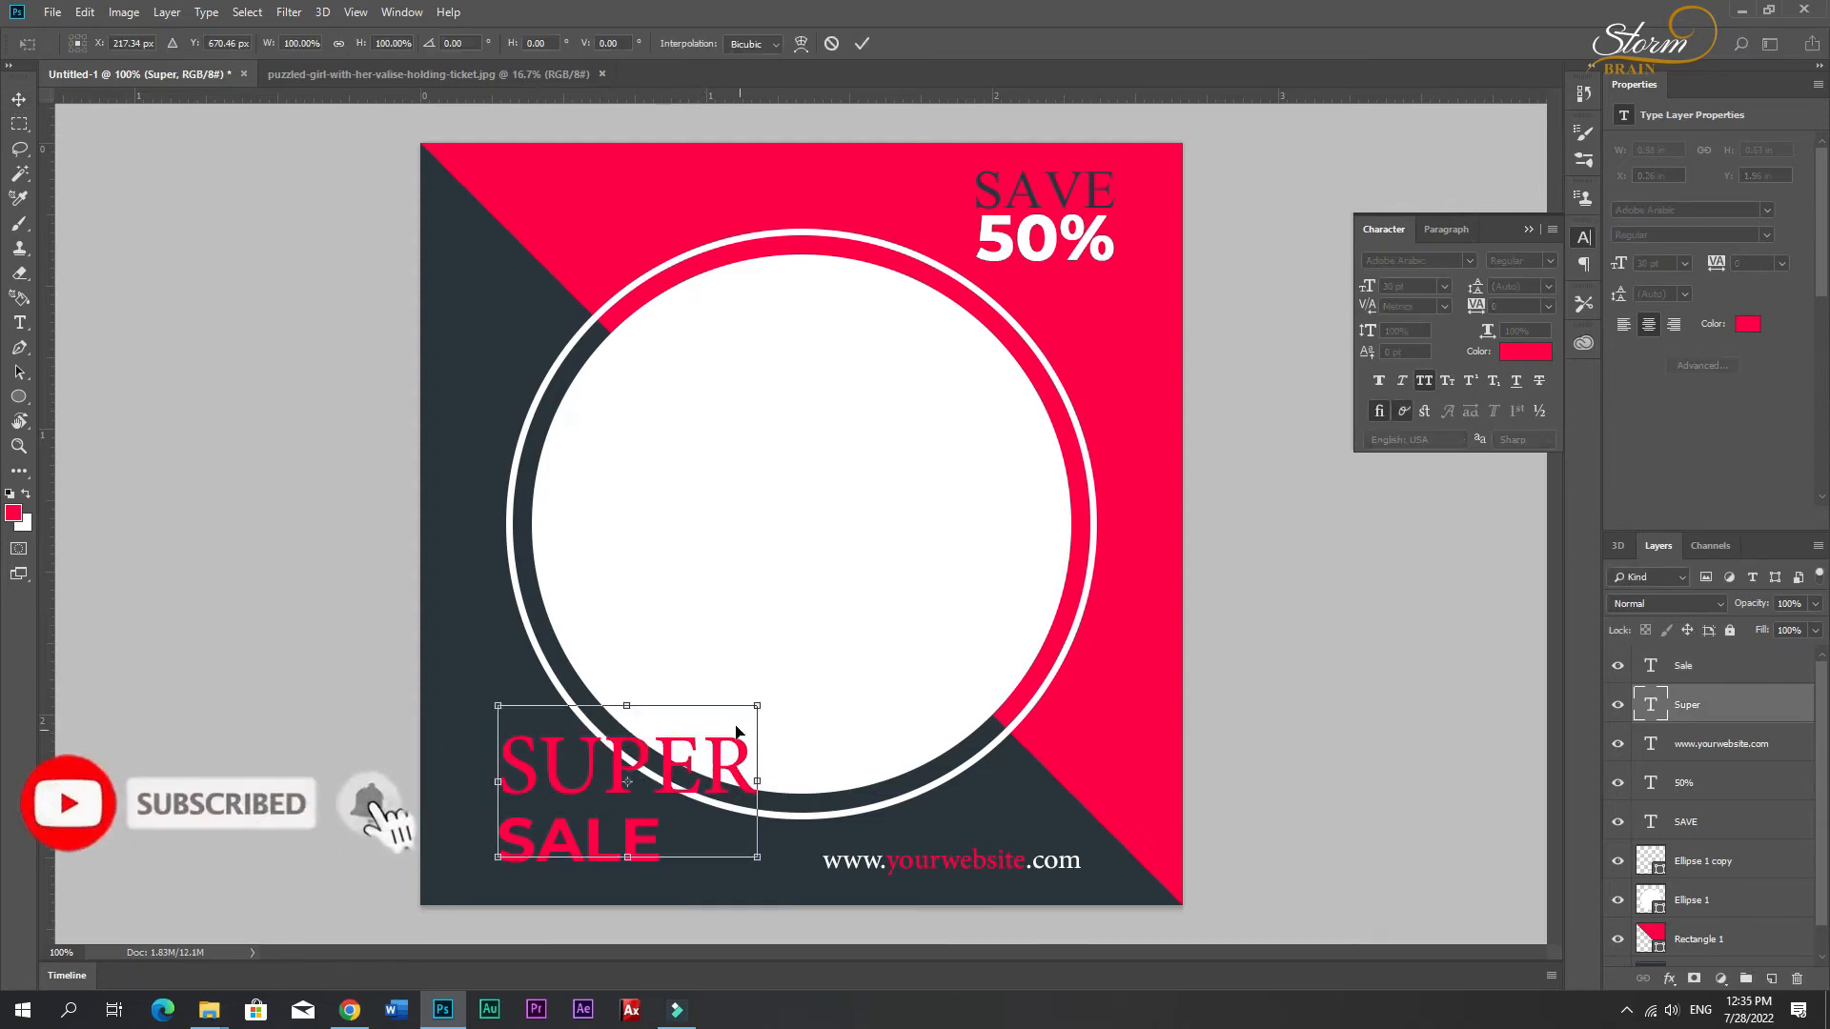
{"action": "left_click_drag", "start_coordinate": [757, 705], "coordinate": [658, 762]}
{"action": "key", "text": "Return"}
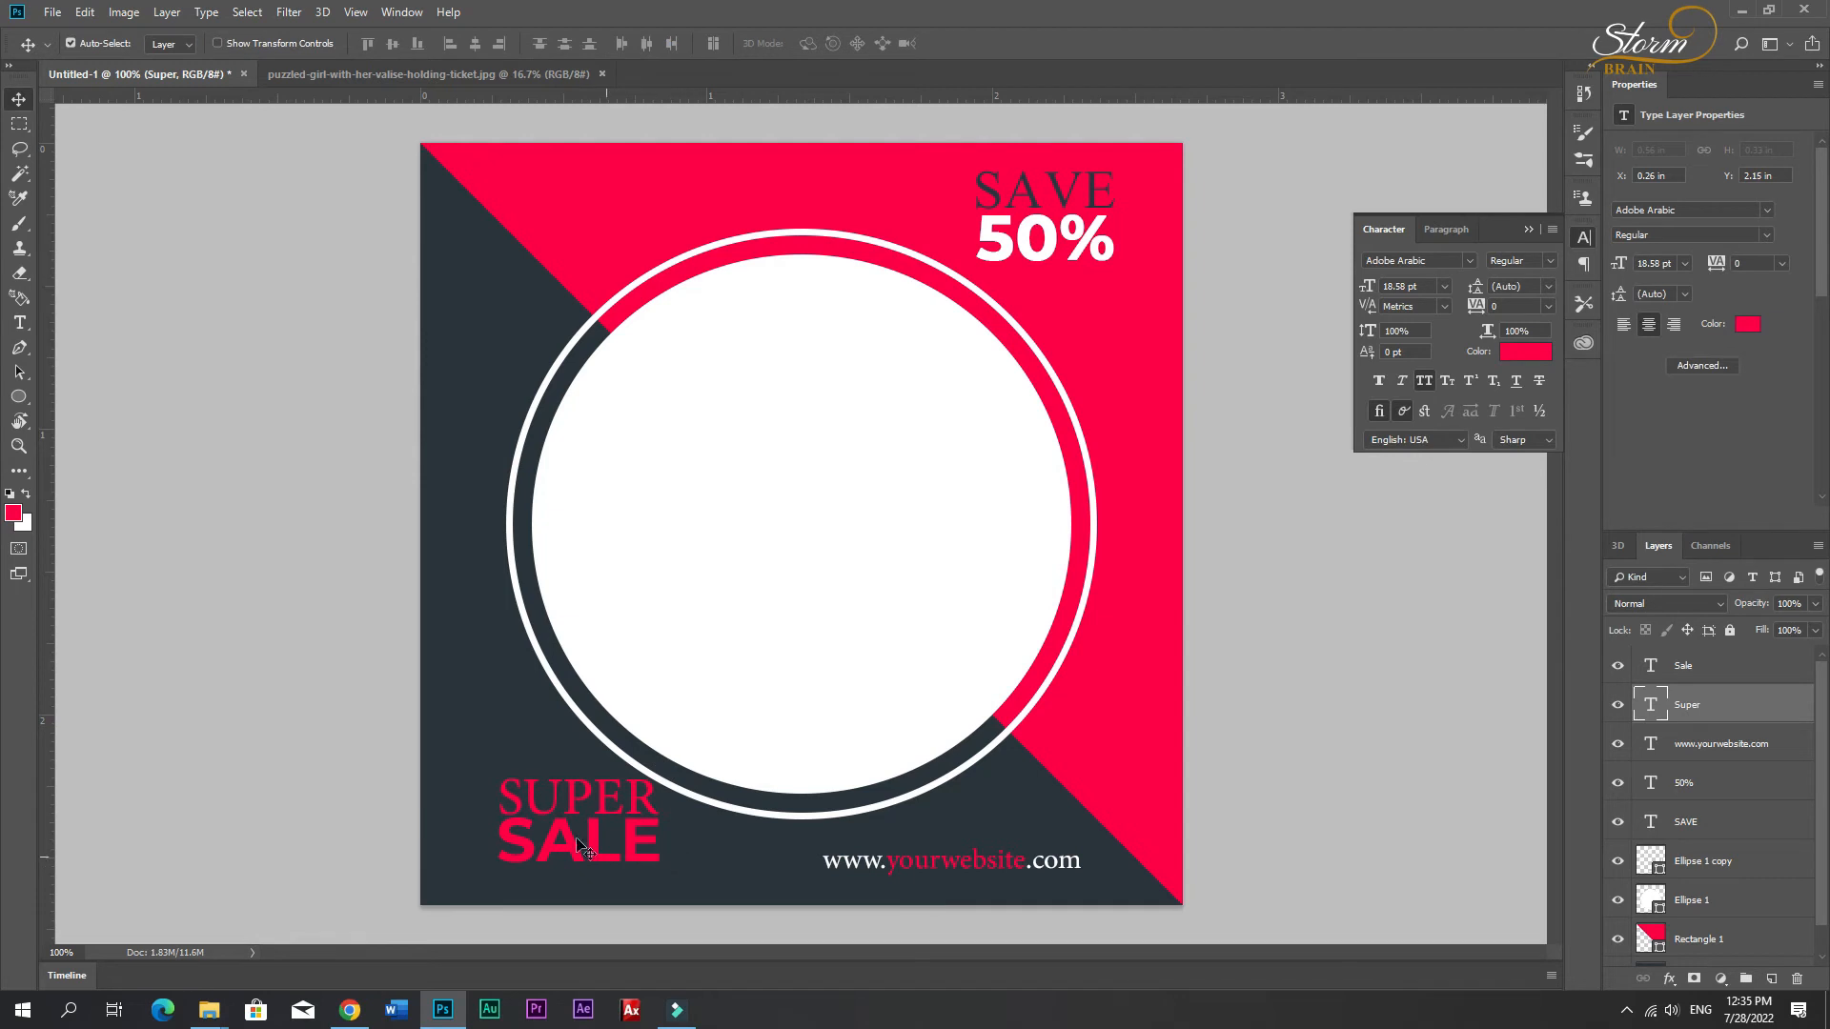
{"action": "left_click_drag", "start_coordinate": [615, 835], "coordinate": [512, 806]}
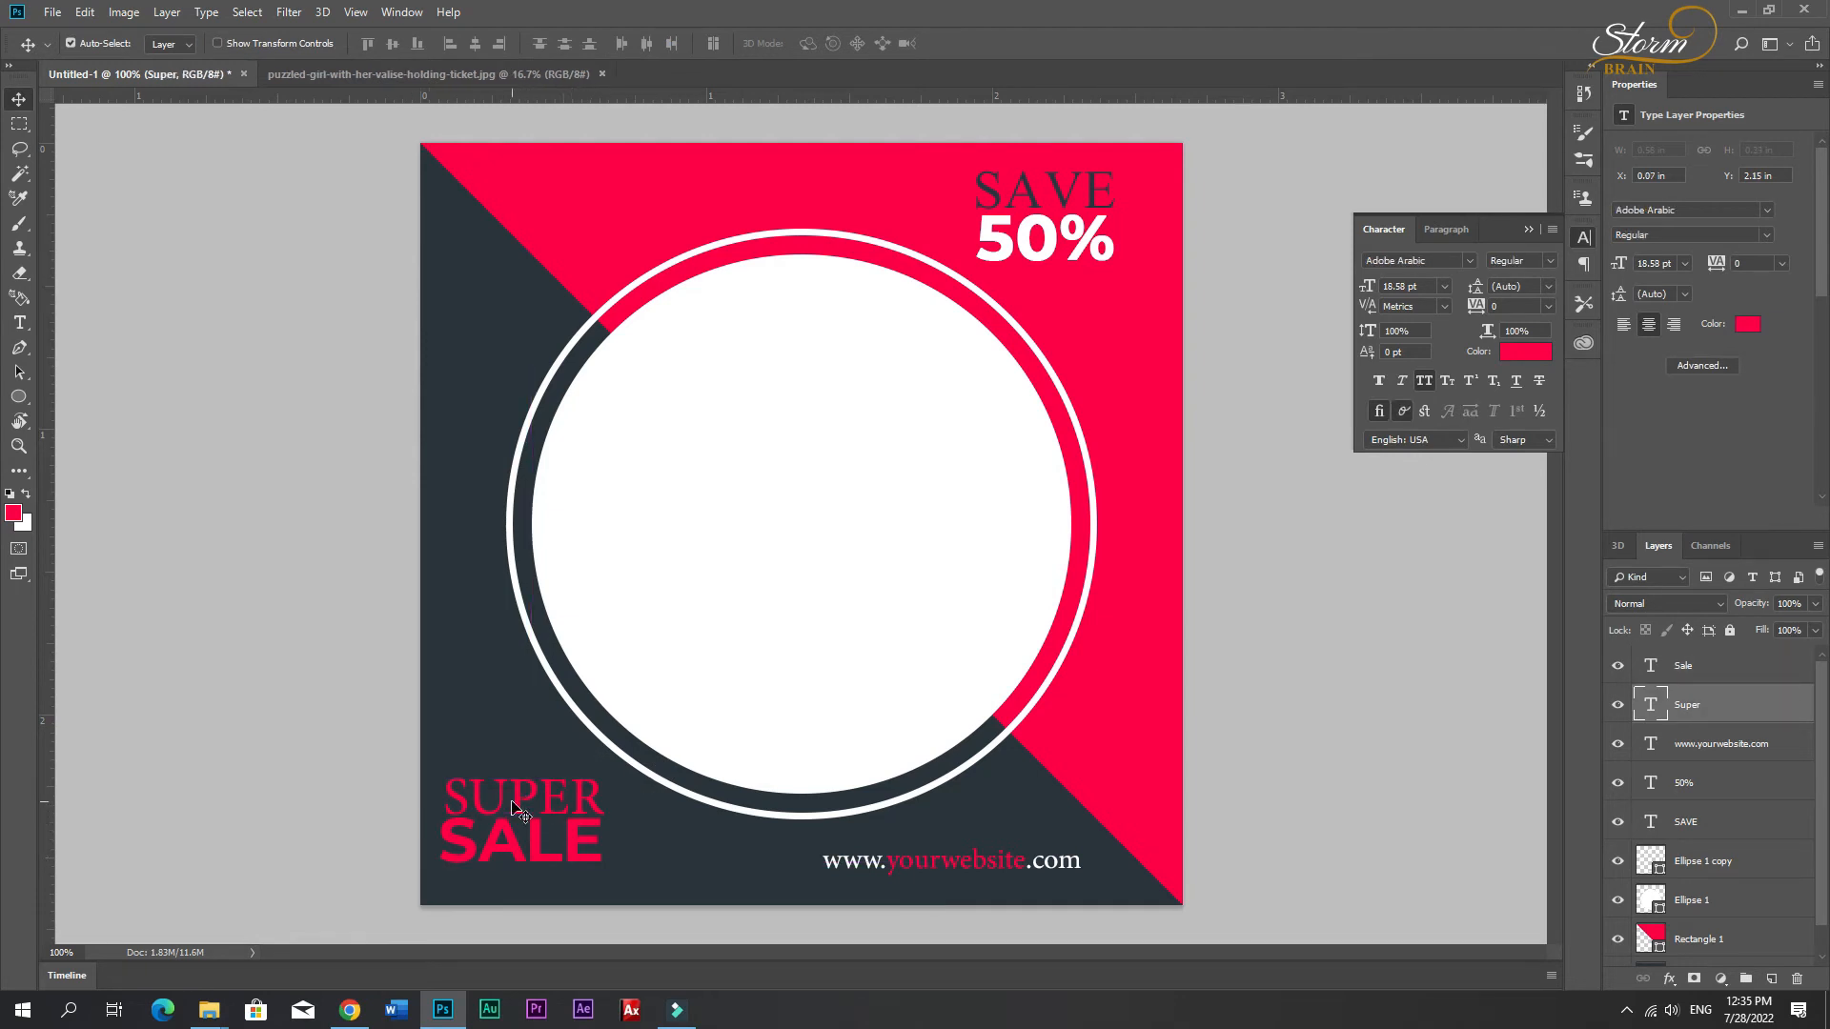
Step: Change SUPER's font to Montserrat Regular and reduce its size to 11.58 pt, matching SALE's width
{"action": "double_click", "coordinate": [566, 792]}
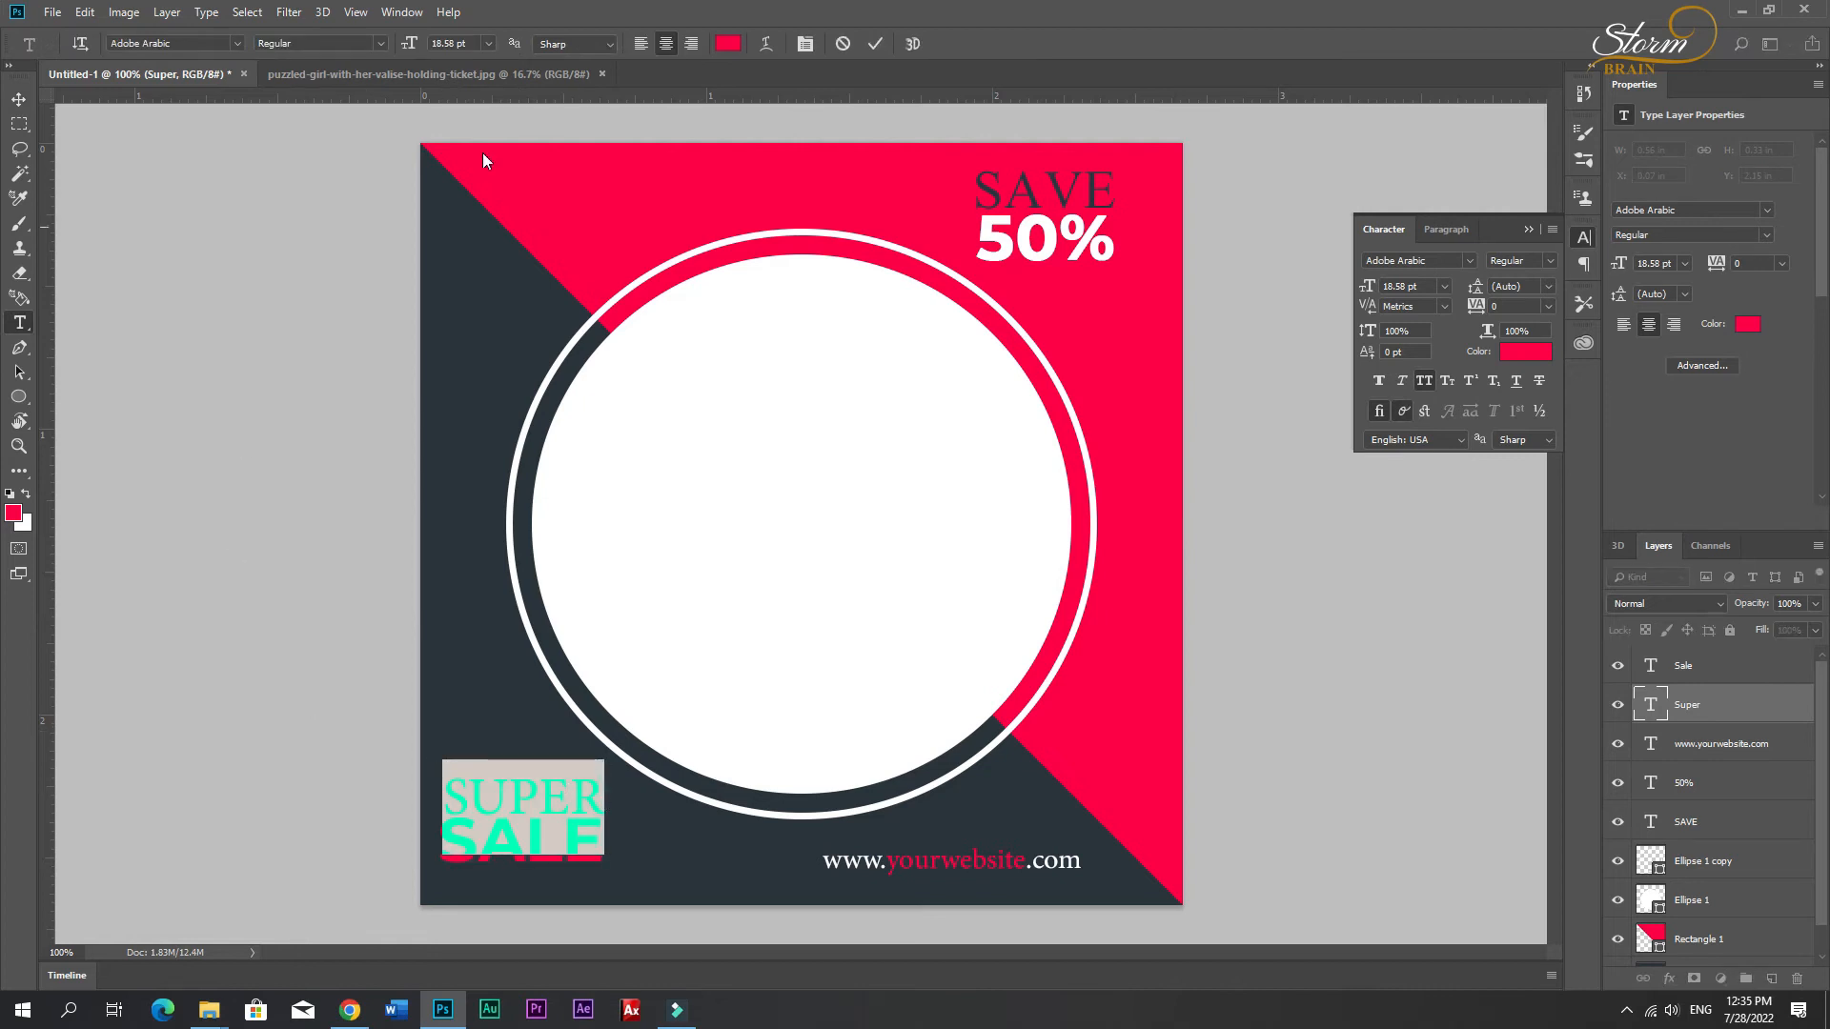
{"action": "left_click", "coordinate": [191, 40]}
{"action": "type", "text": "Mon"}
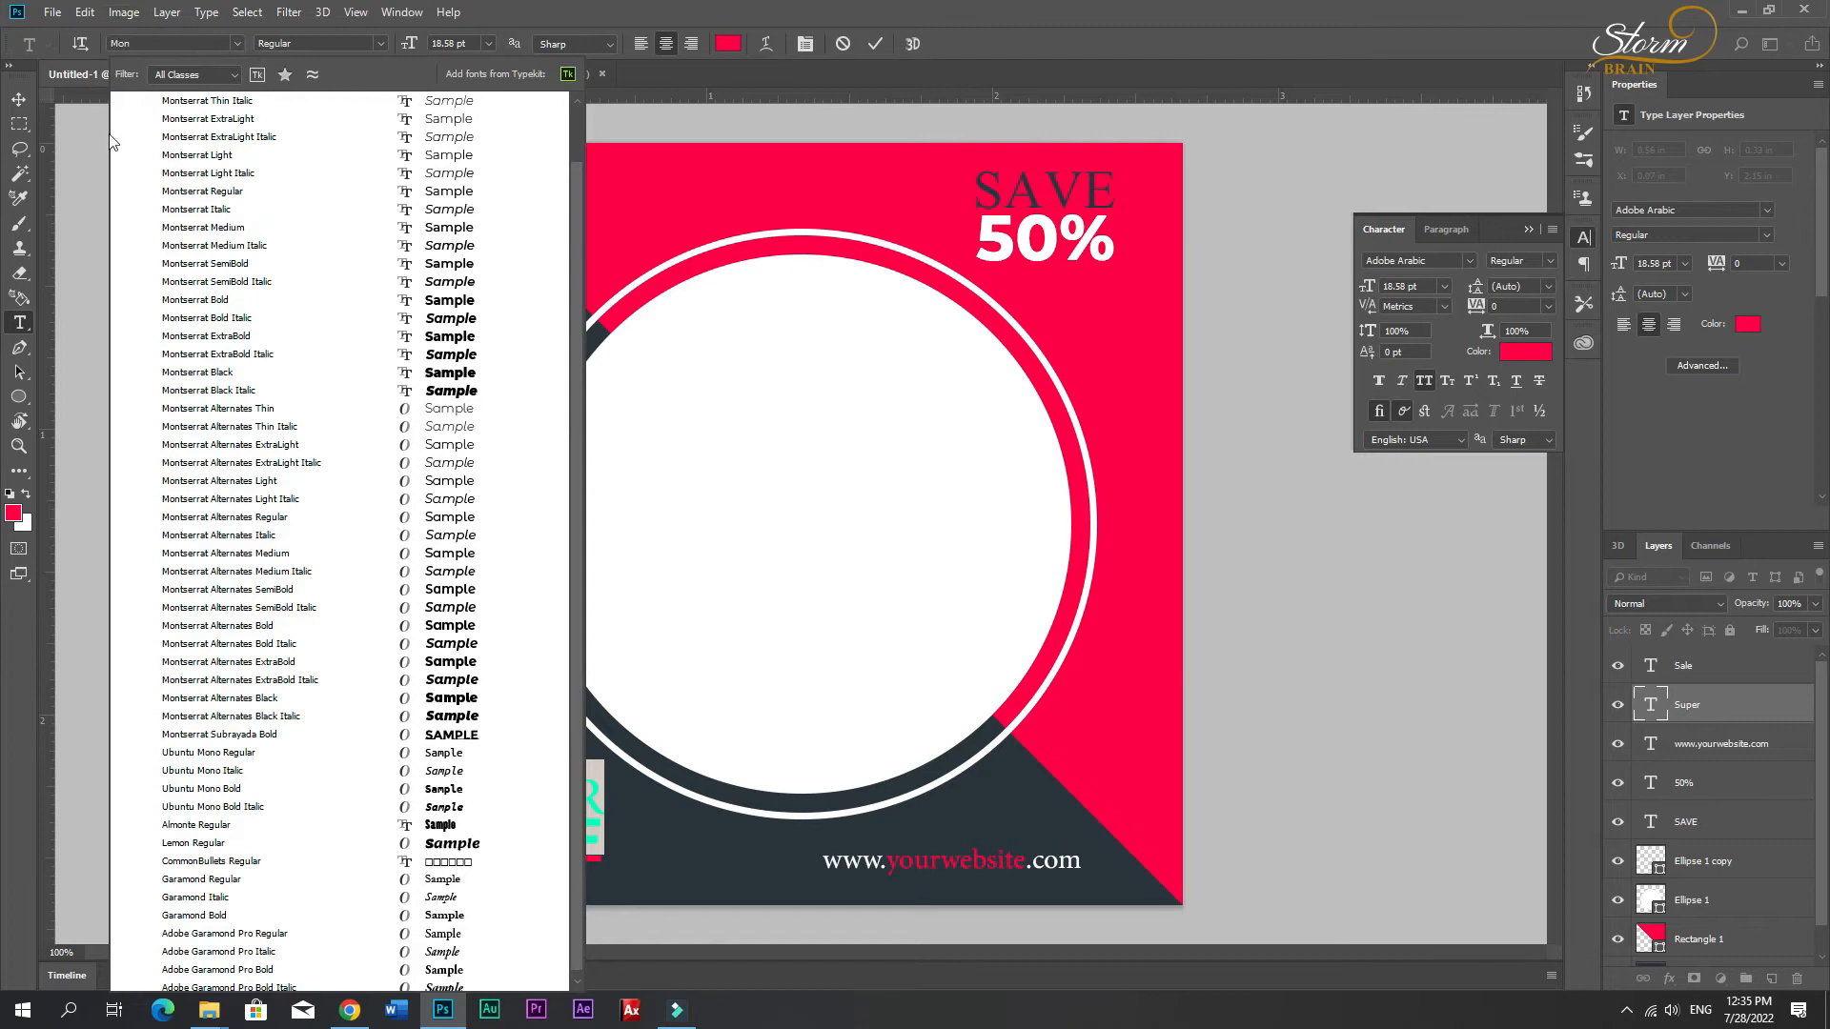
{"action": "left_click", "coordinate": [181, 191]}
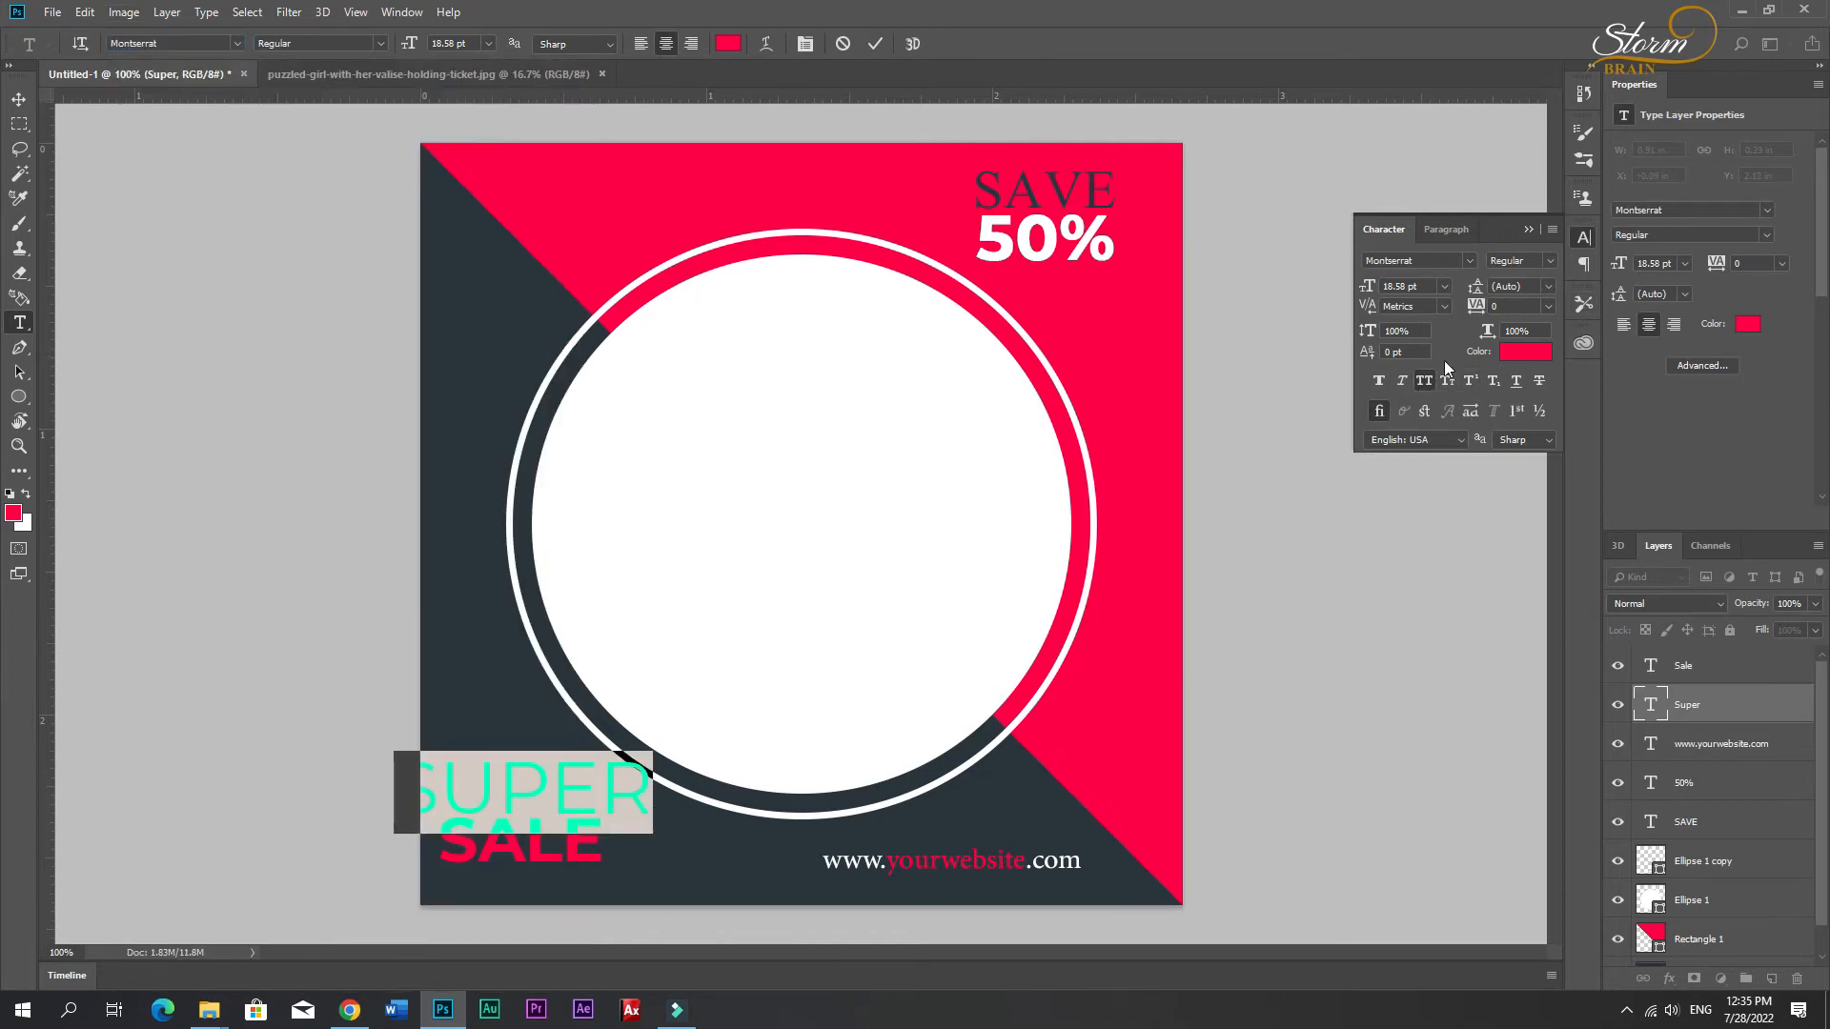
{"action": "left_click_drag", "start_coordinate": [1367, 288], "coordinate": [1362, 288]}
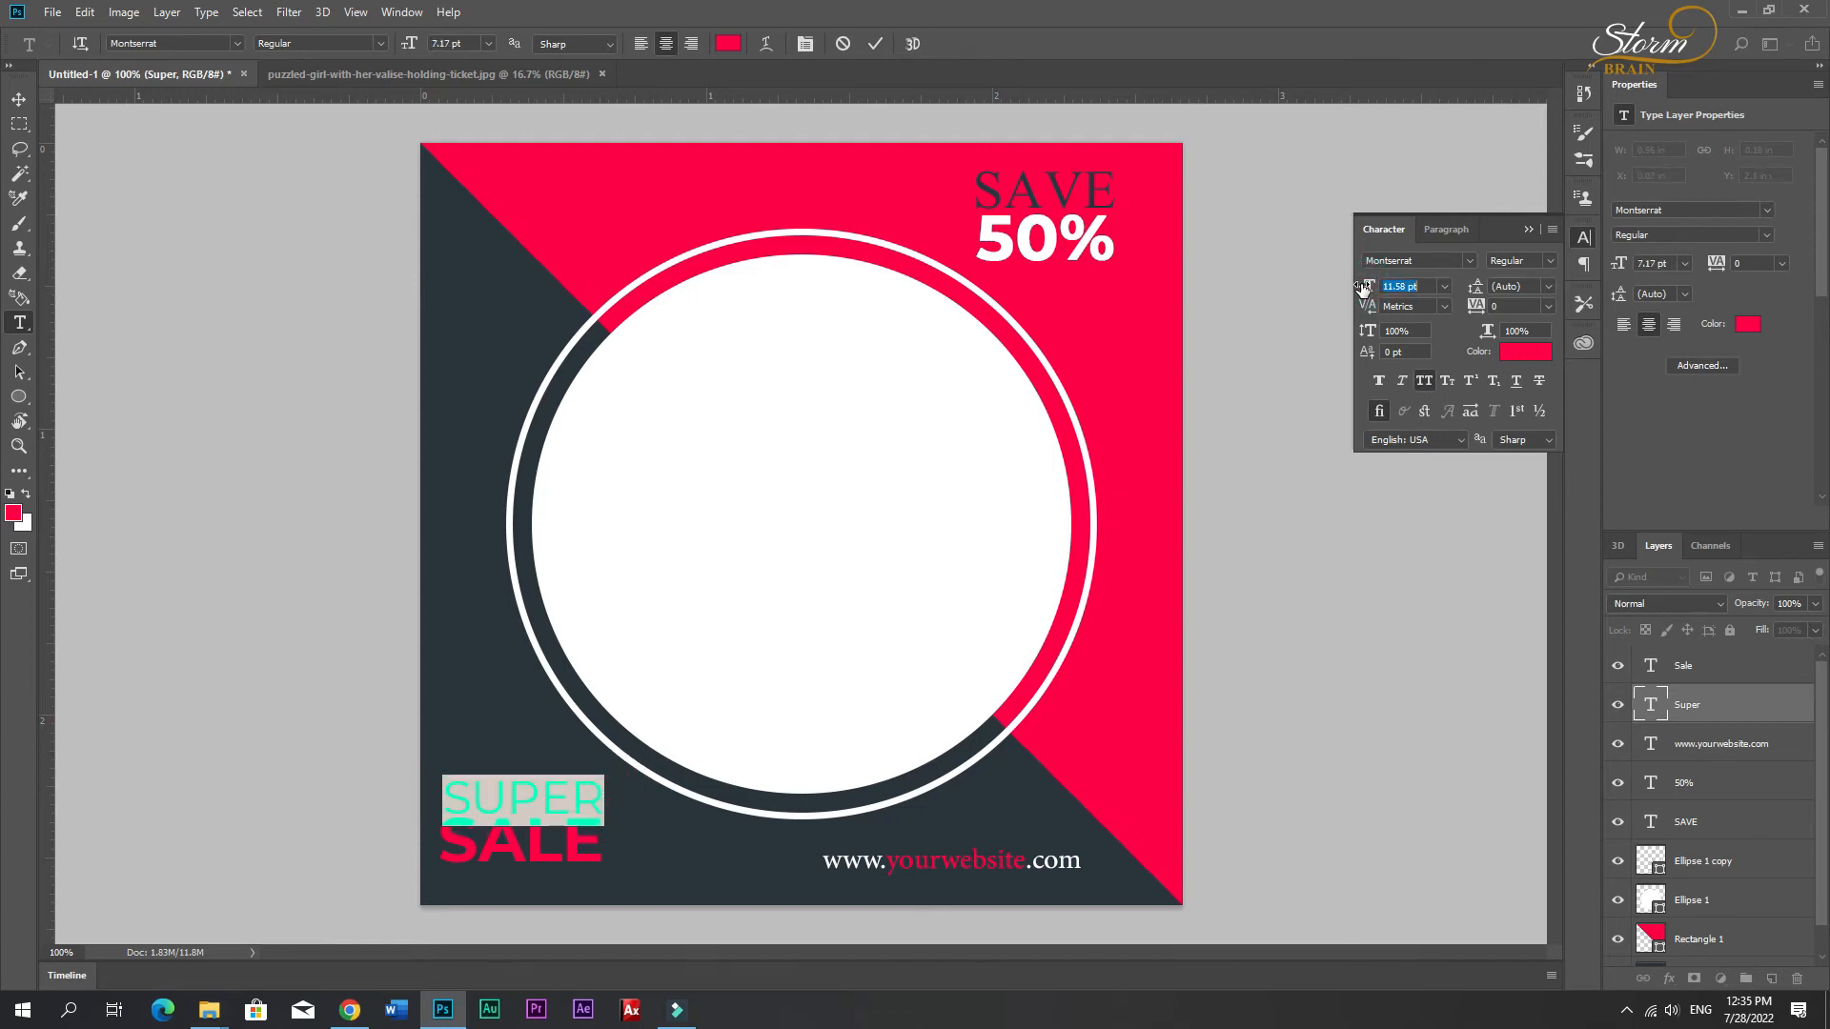
{"action": "left_click", "coordinate": [21, 99]}
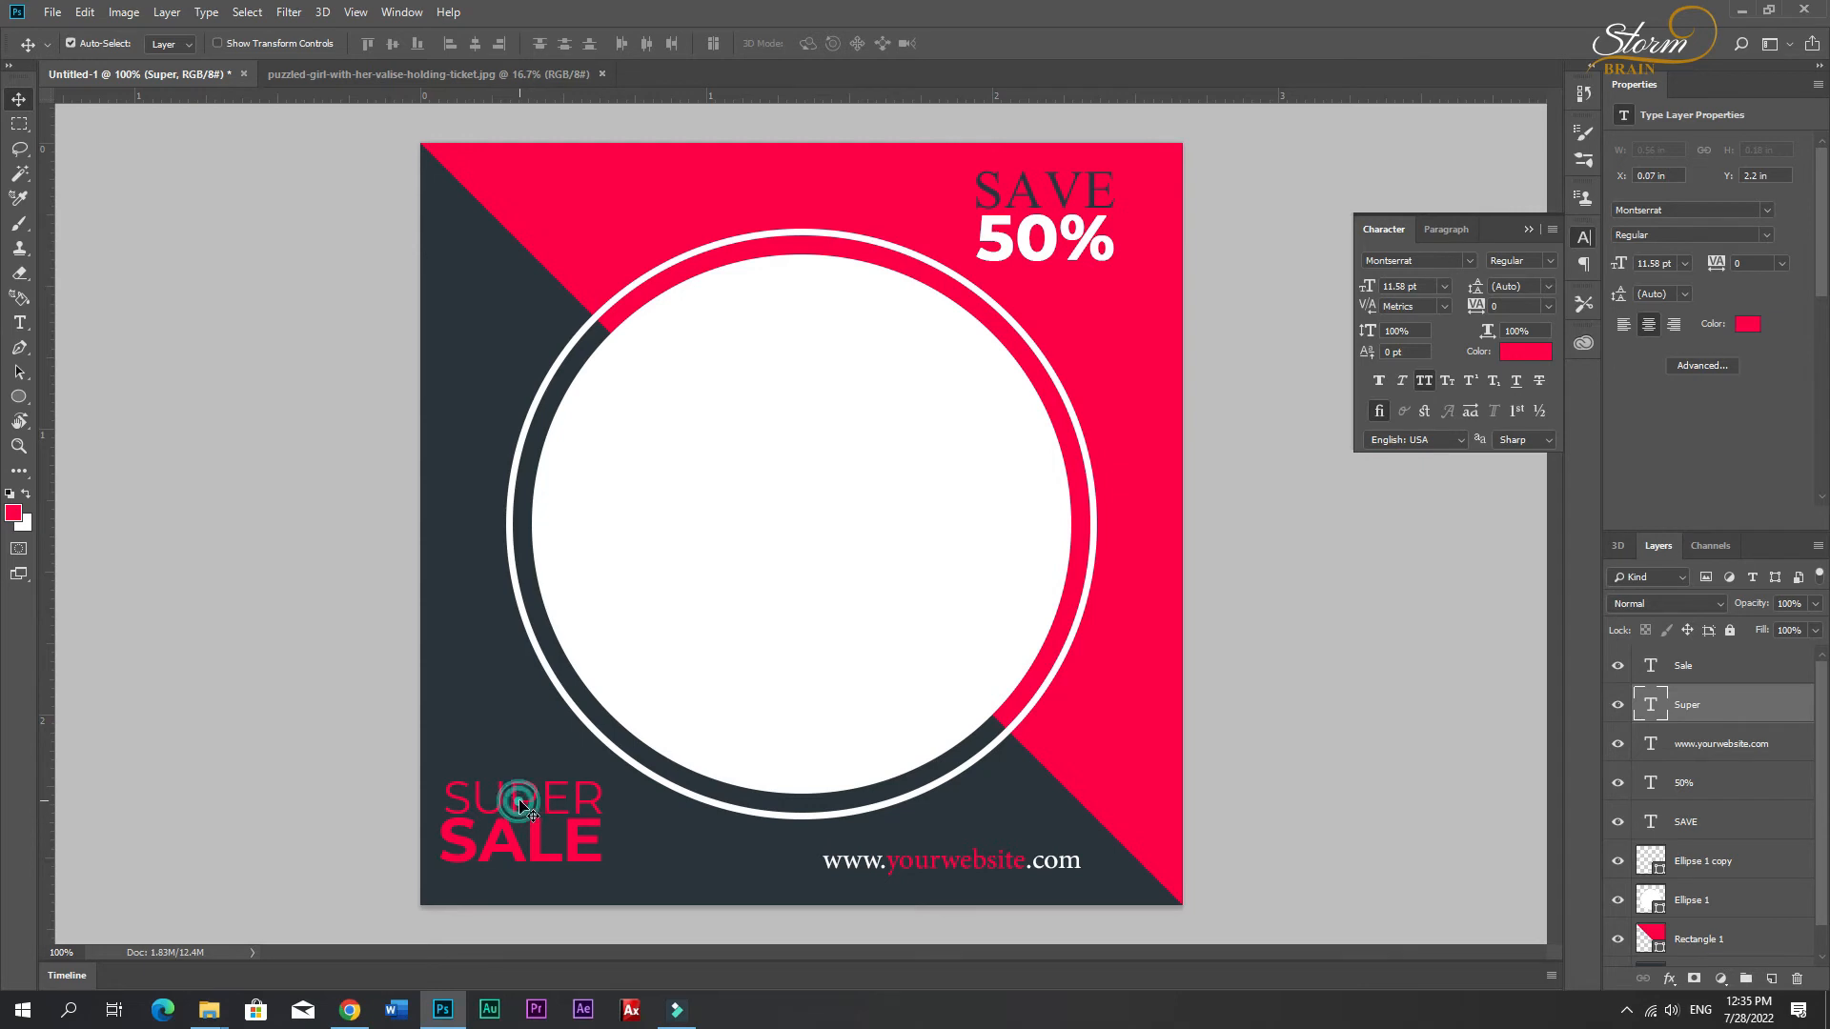
Step: Recolor the SALE text to white (ffffff)
{"action": "key", "text": "t"}
{"action": "double_click", "coordinate": [510, 842]}
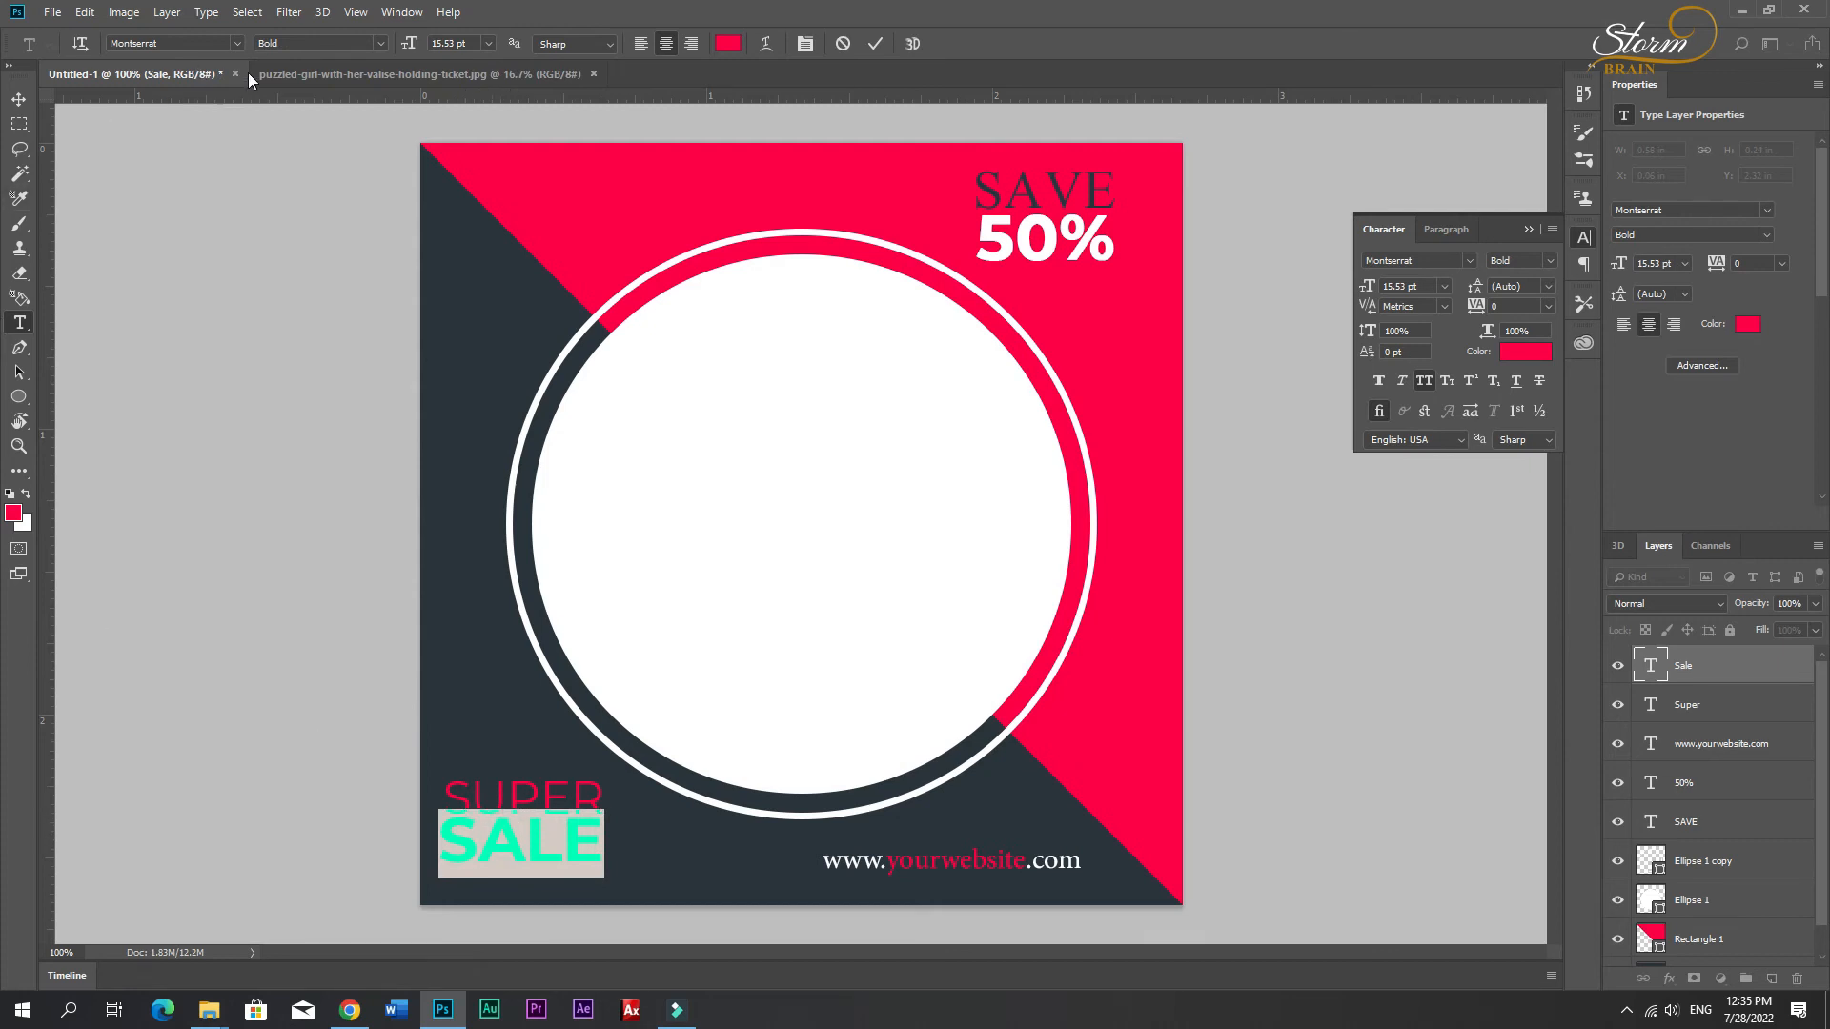
{"action": "left_click", "coordinate": [727, 43]}
{"action": "type", "text": "ffffff"}
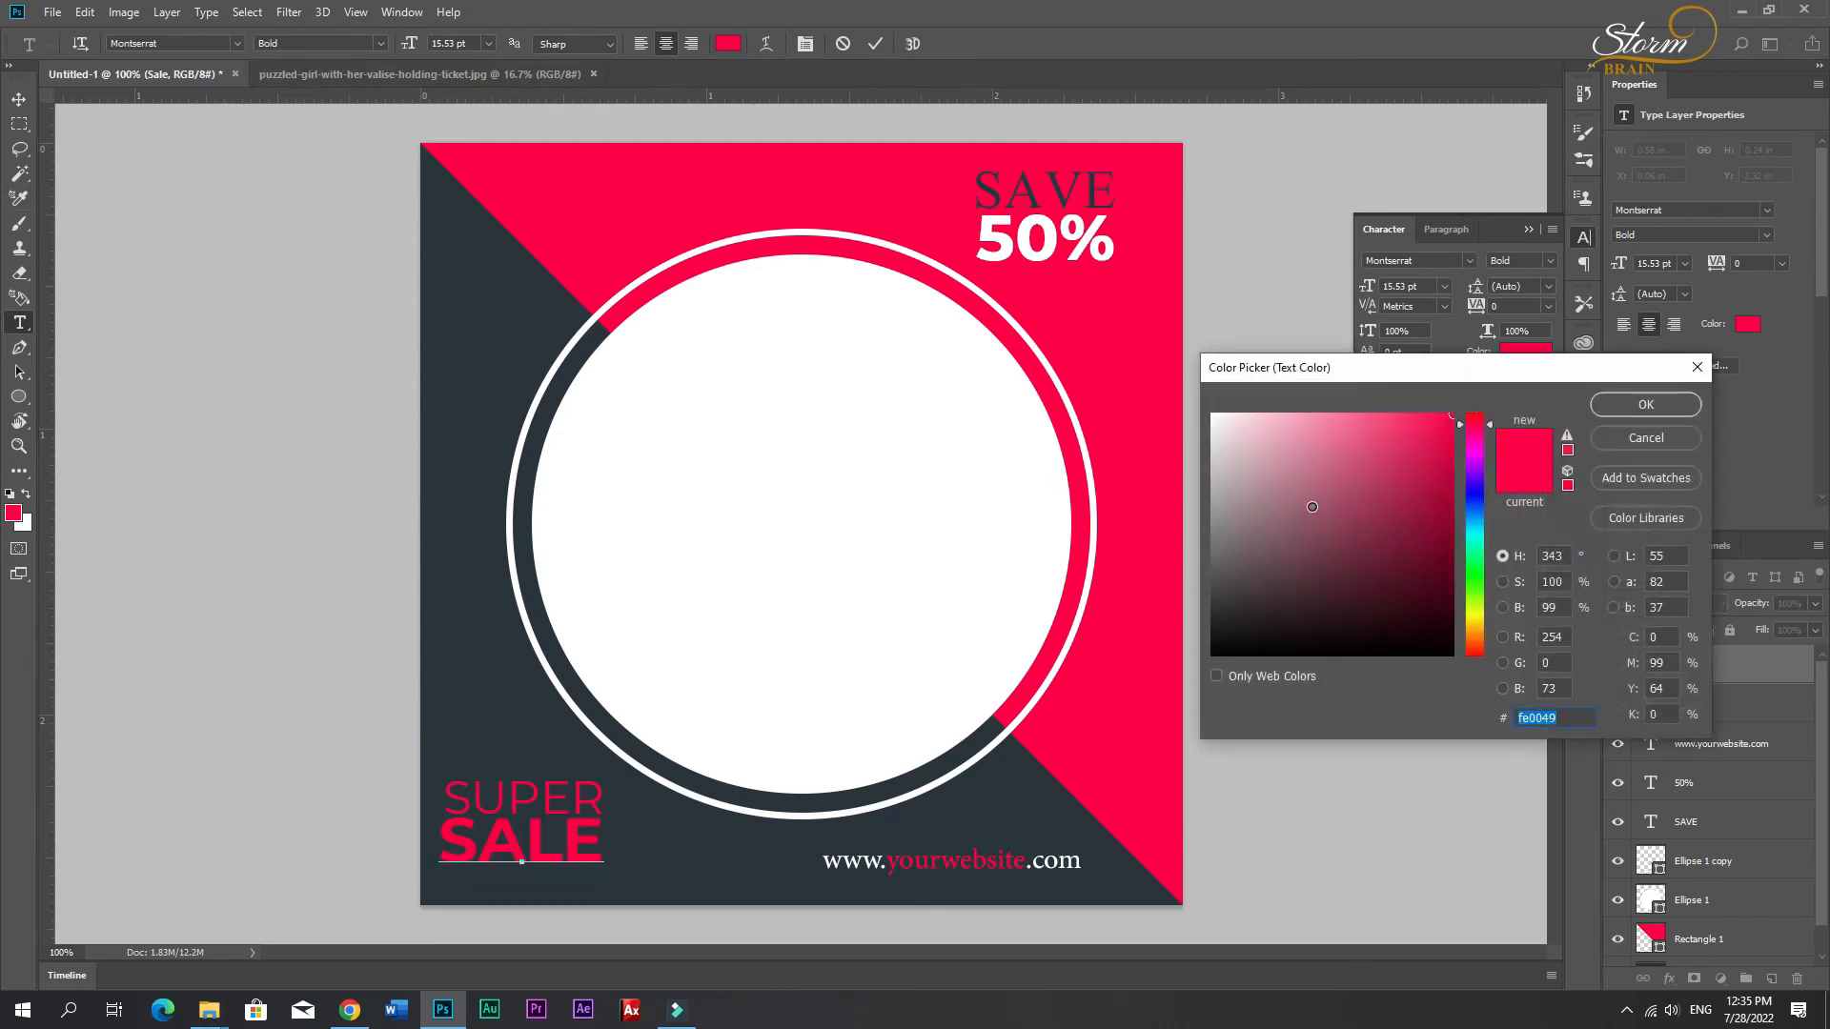
{"action": "left_click", "coordinate": [1622, 403]}
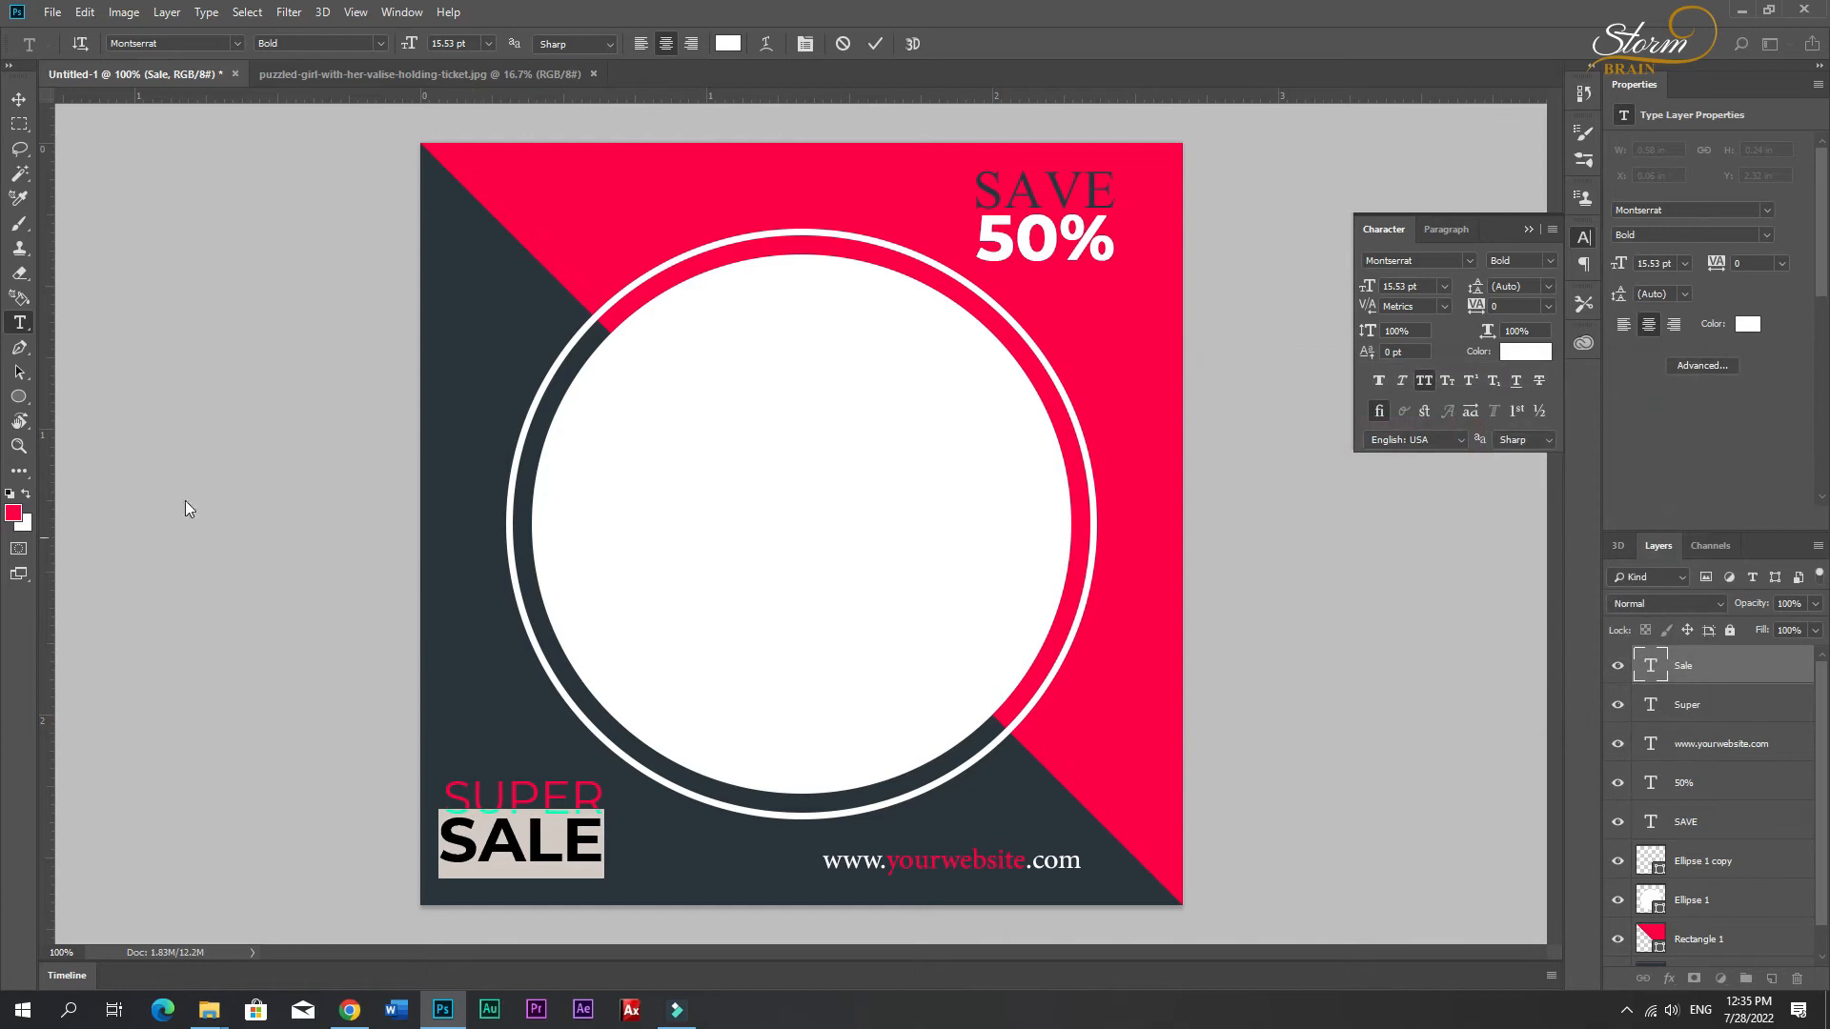
{"action": "left_click", "coordinate": [18, 98]}
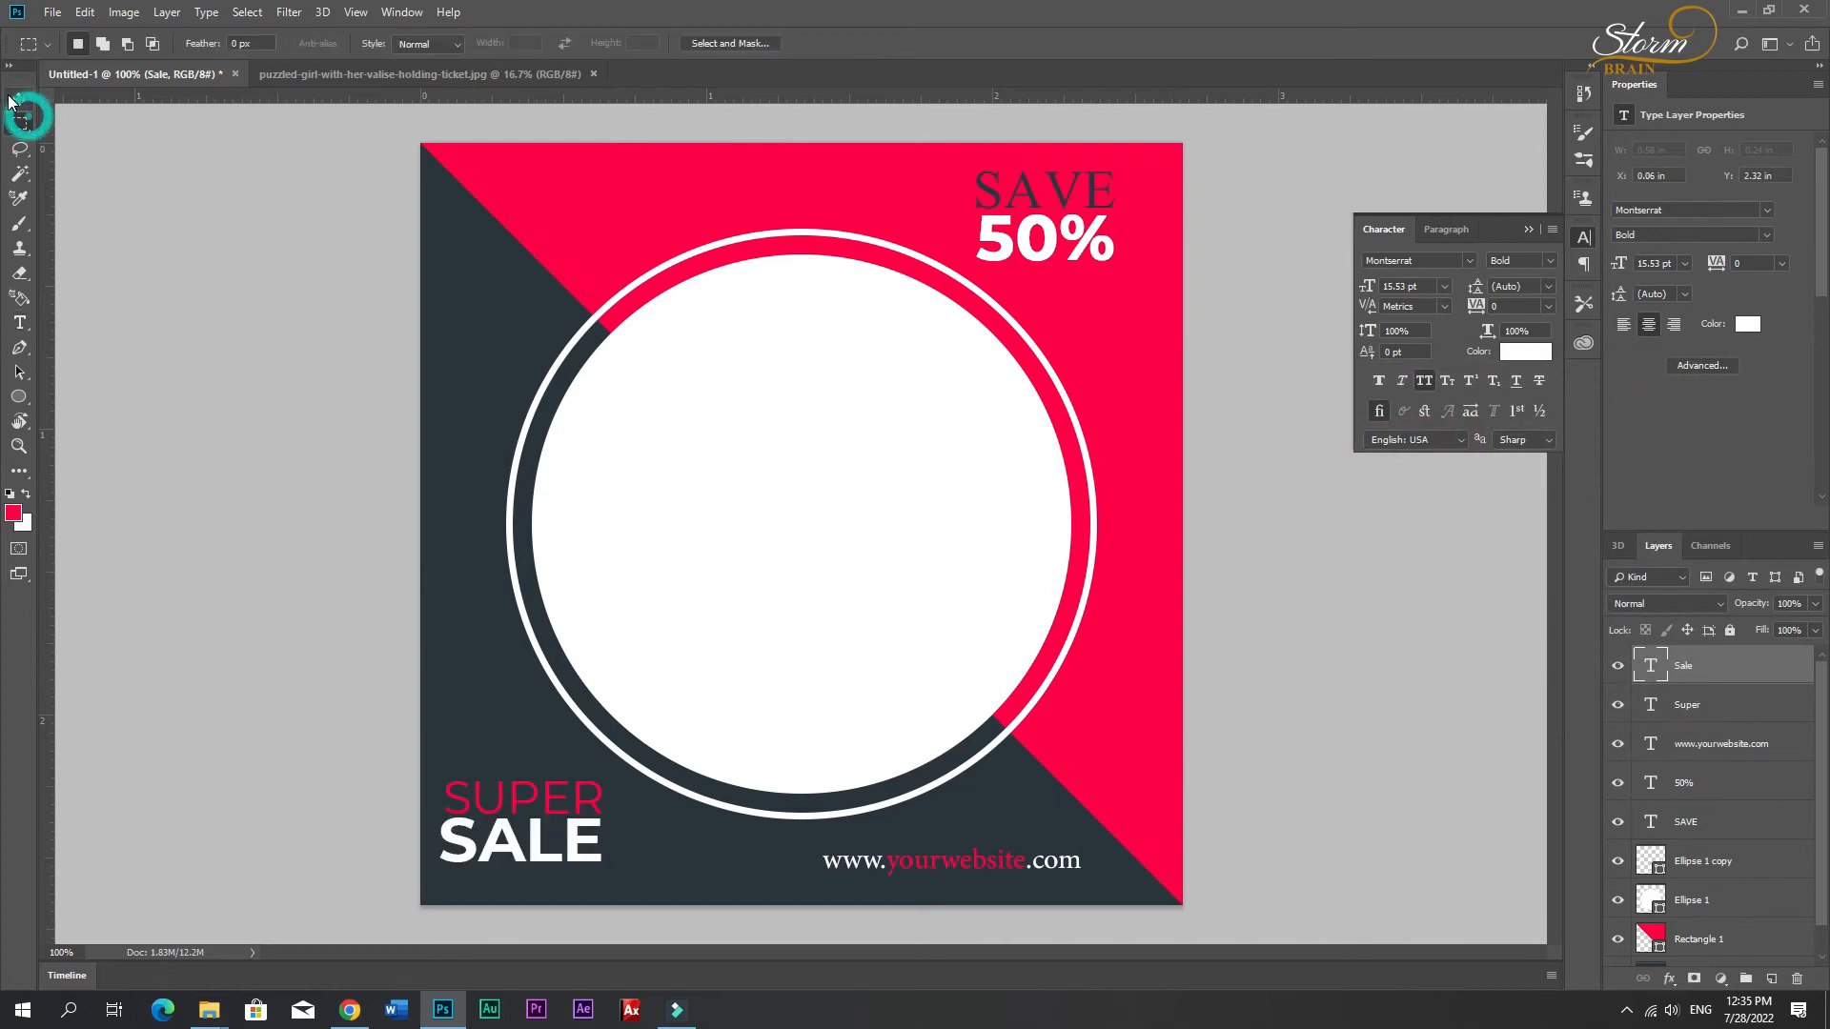
Step: Scale SUPER down to about 7.12 pt, keeping it just above SALE and aligned with its left edge
{"action": "left_click", "coordinate": [523, 806]}
{"action": "key", "text": "ctrl+t"}
{"action": "left_click_drag", "start_coordinate": [603, 772], "coordinate": [537, 785]}
{"action": "key", "text": "Return"}
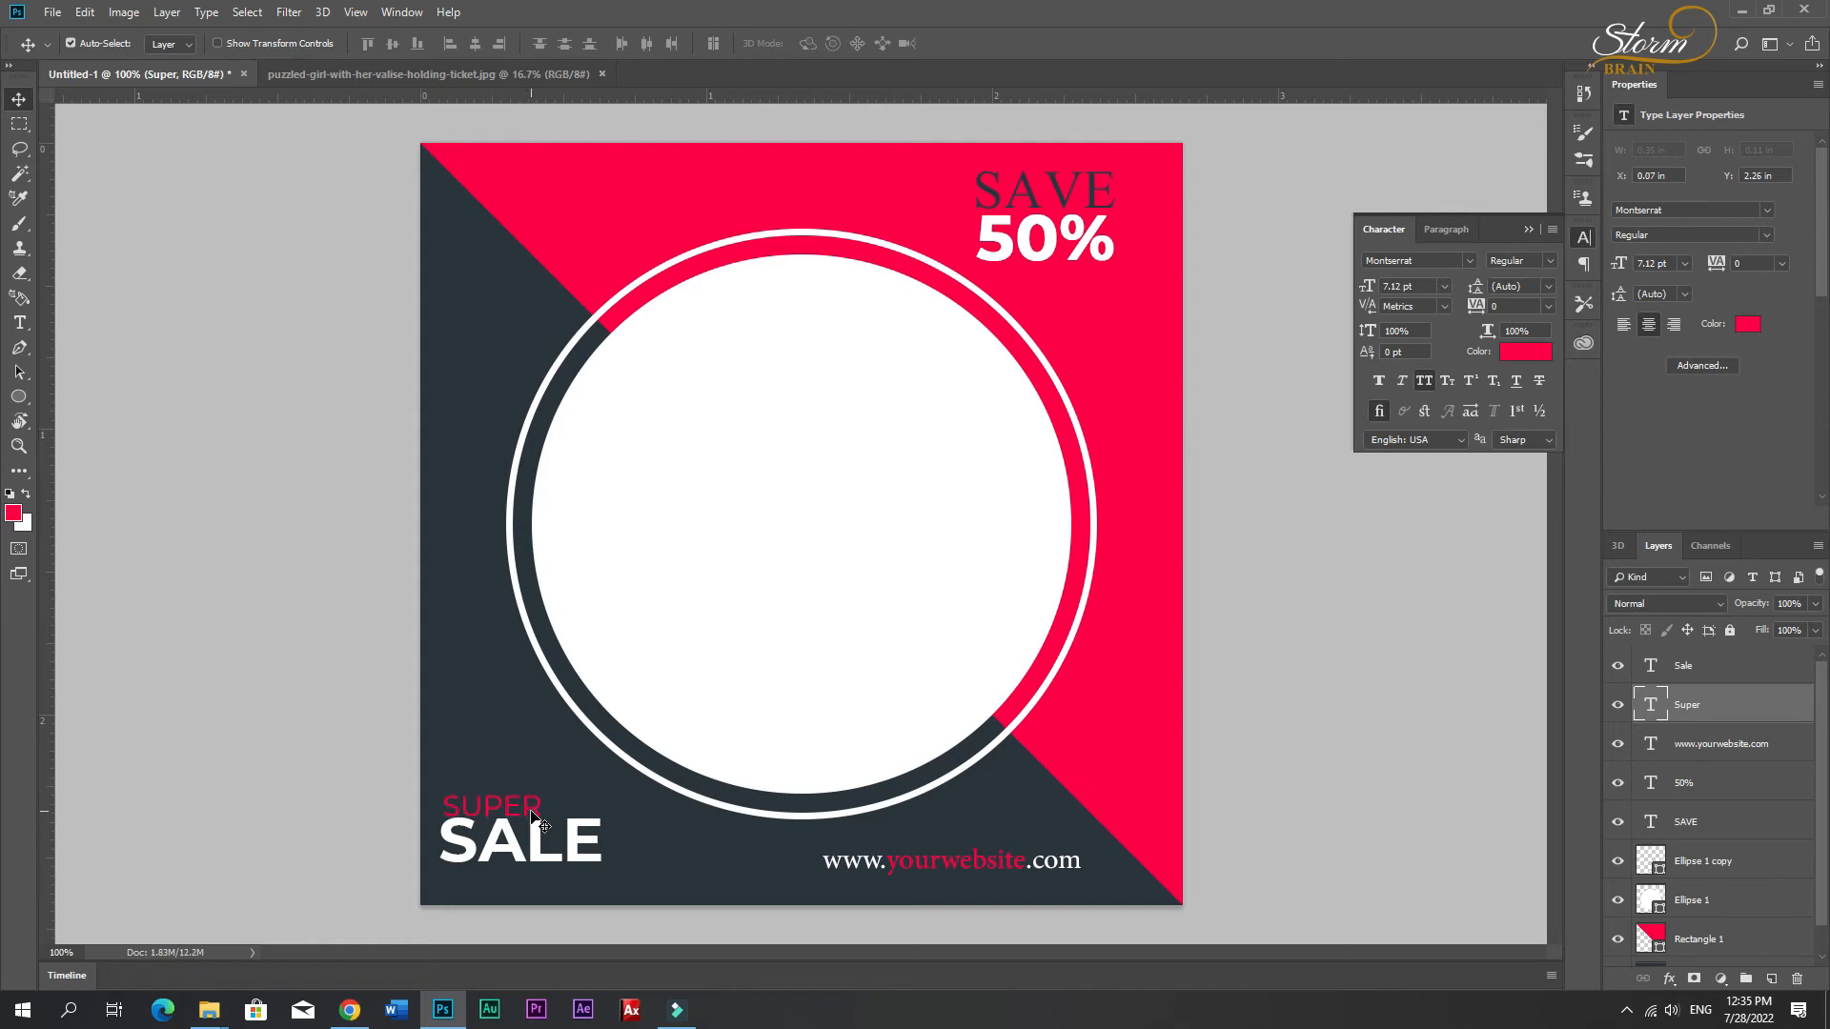
Step: Apply faux bold to SUPER and scale it up to about 8.8 pt from its lower-left corner
{"action": "key", "text": "t"}
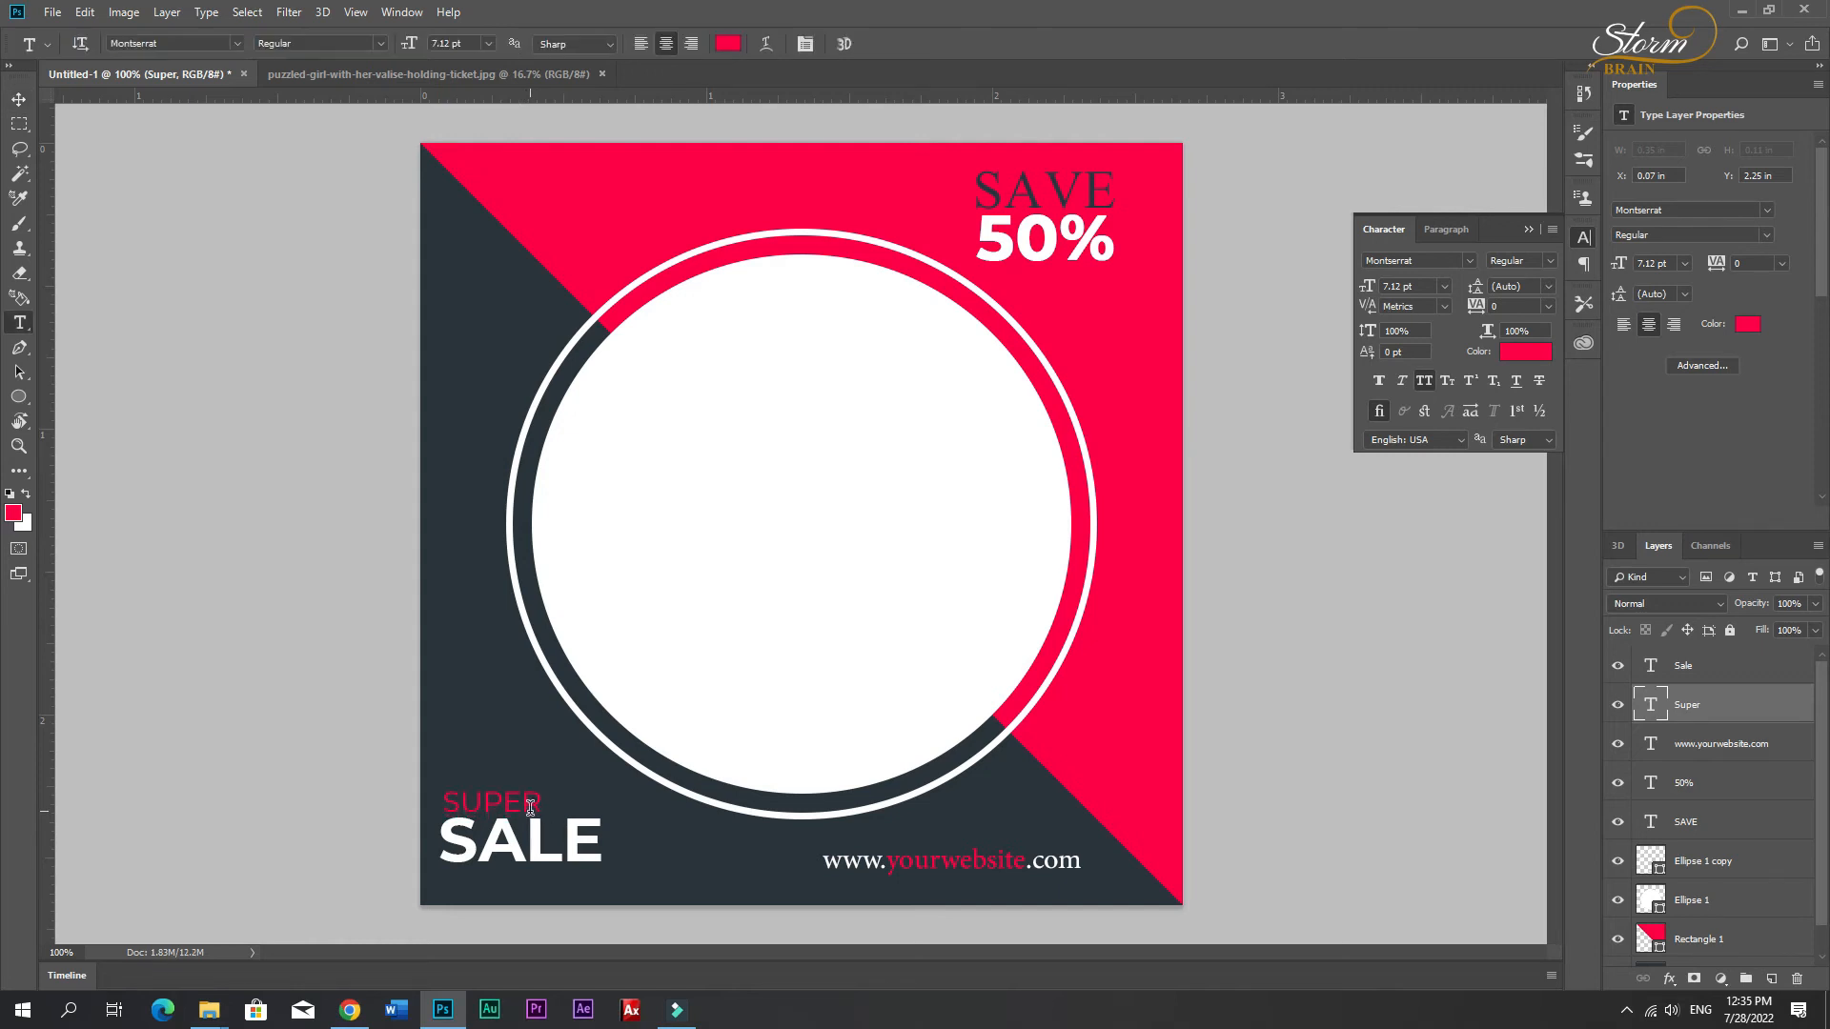
{"action": "double_click", "coordinate": [524, 805]}
{"action": "left_click", "coordinate": [1376, 380]}
{"action": "left_click", "coordinate": [19, 99]}
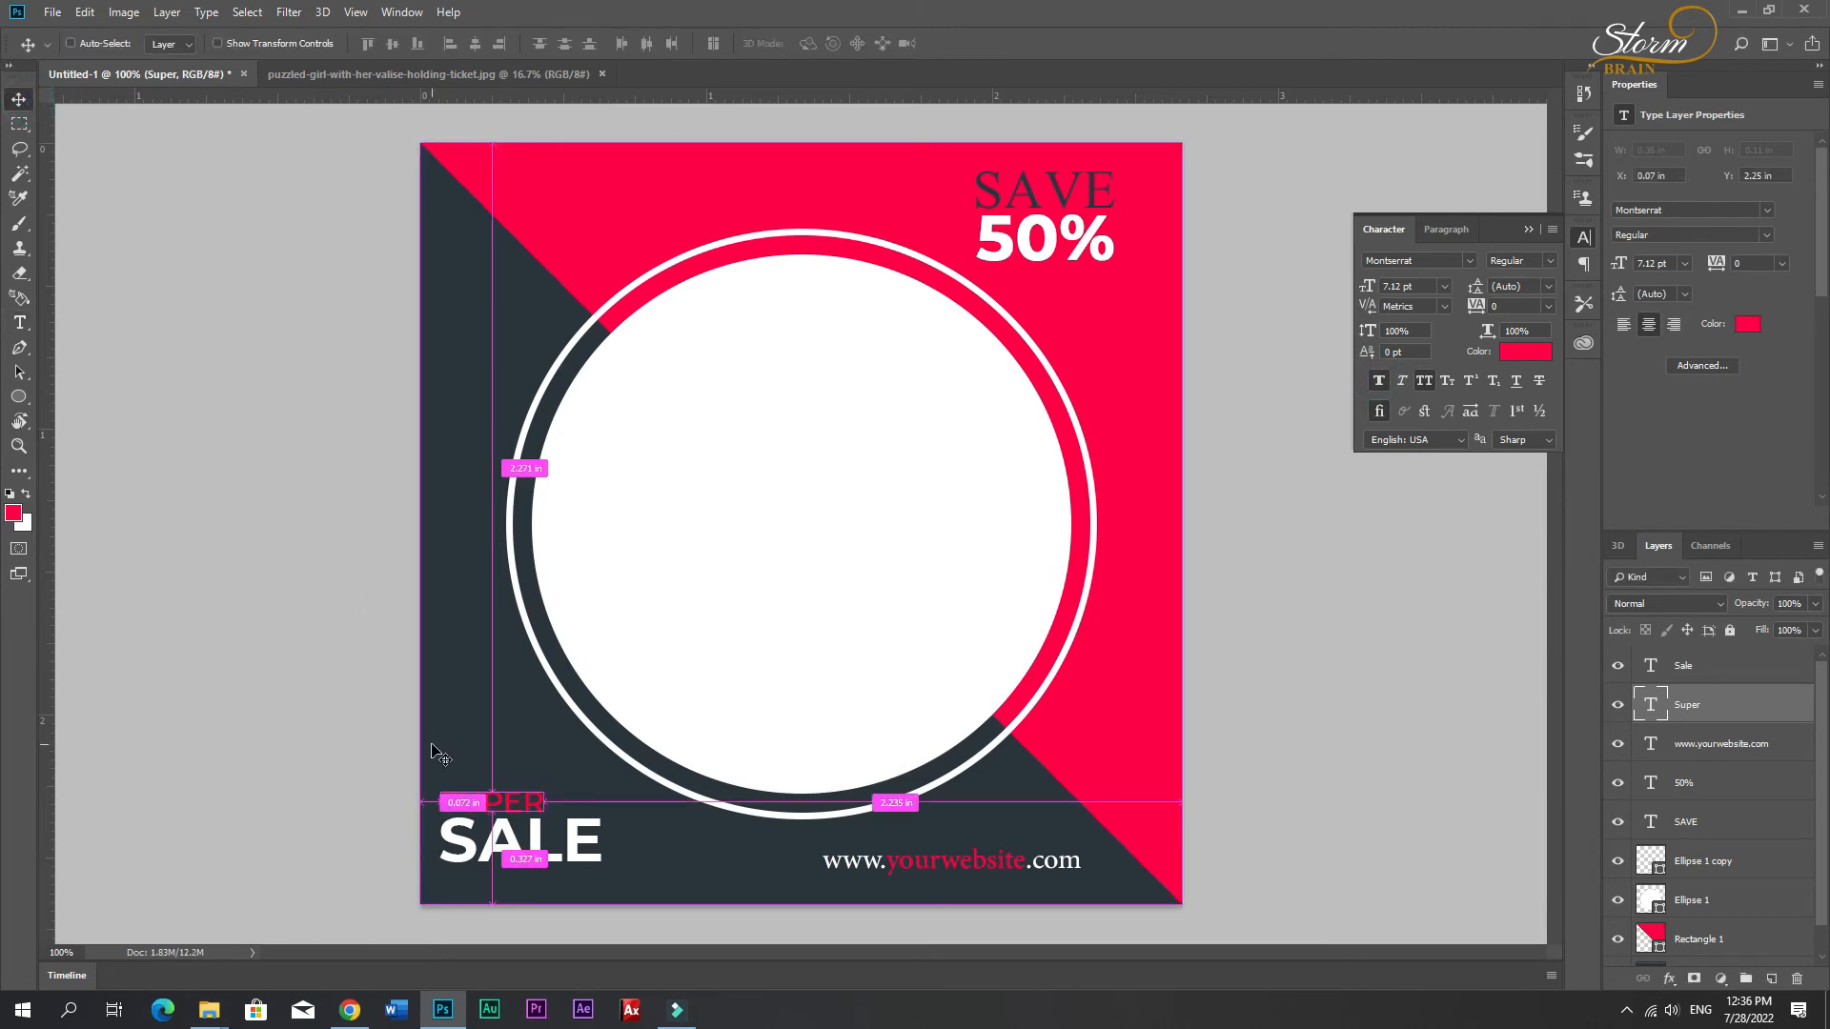
{"action": "key", "text": "ctrl+t"}
{"action": "left_click_drag", "start_coordinate": [542, 790], "coordinate": [565, 774]}
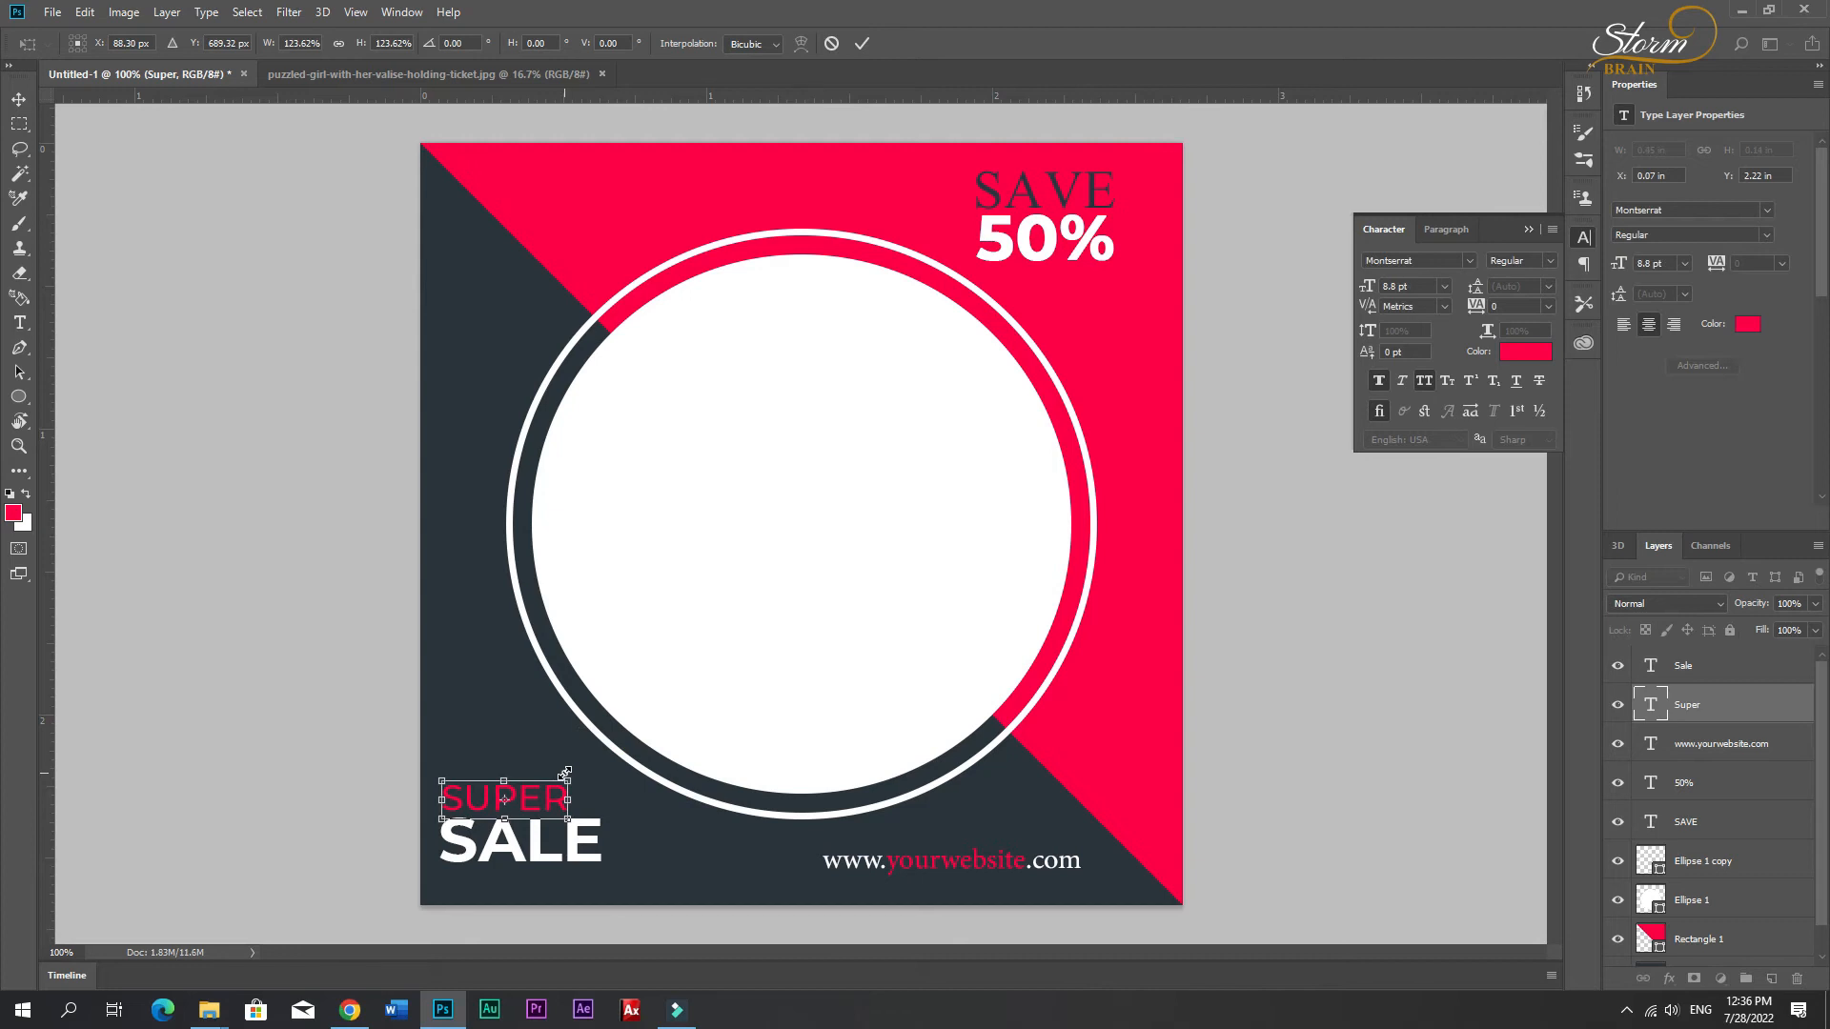
{"action": "key", "text": "Return"}
Step: Add the text "Logo" near the canvas's upper-left corner and color it white
{"action": "left_click", "coordinate": [671, 871]}
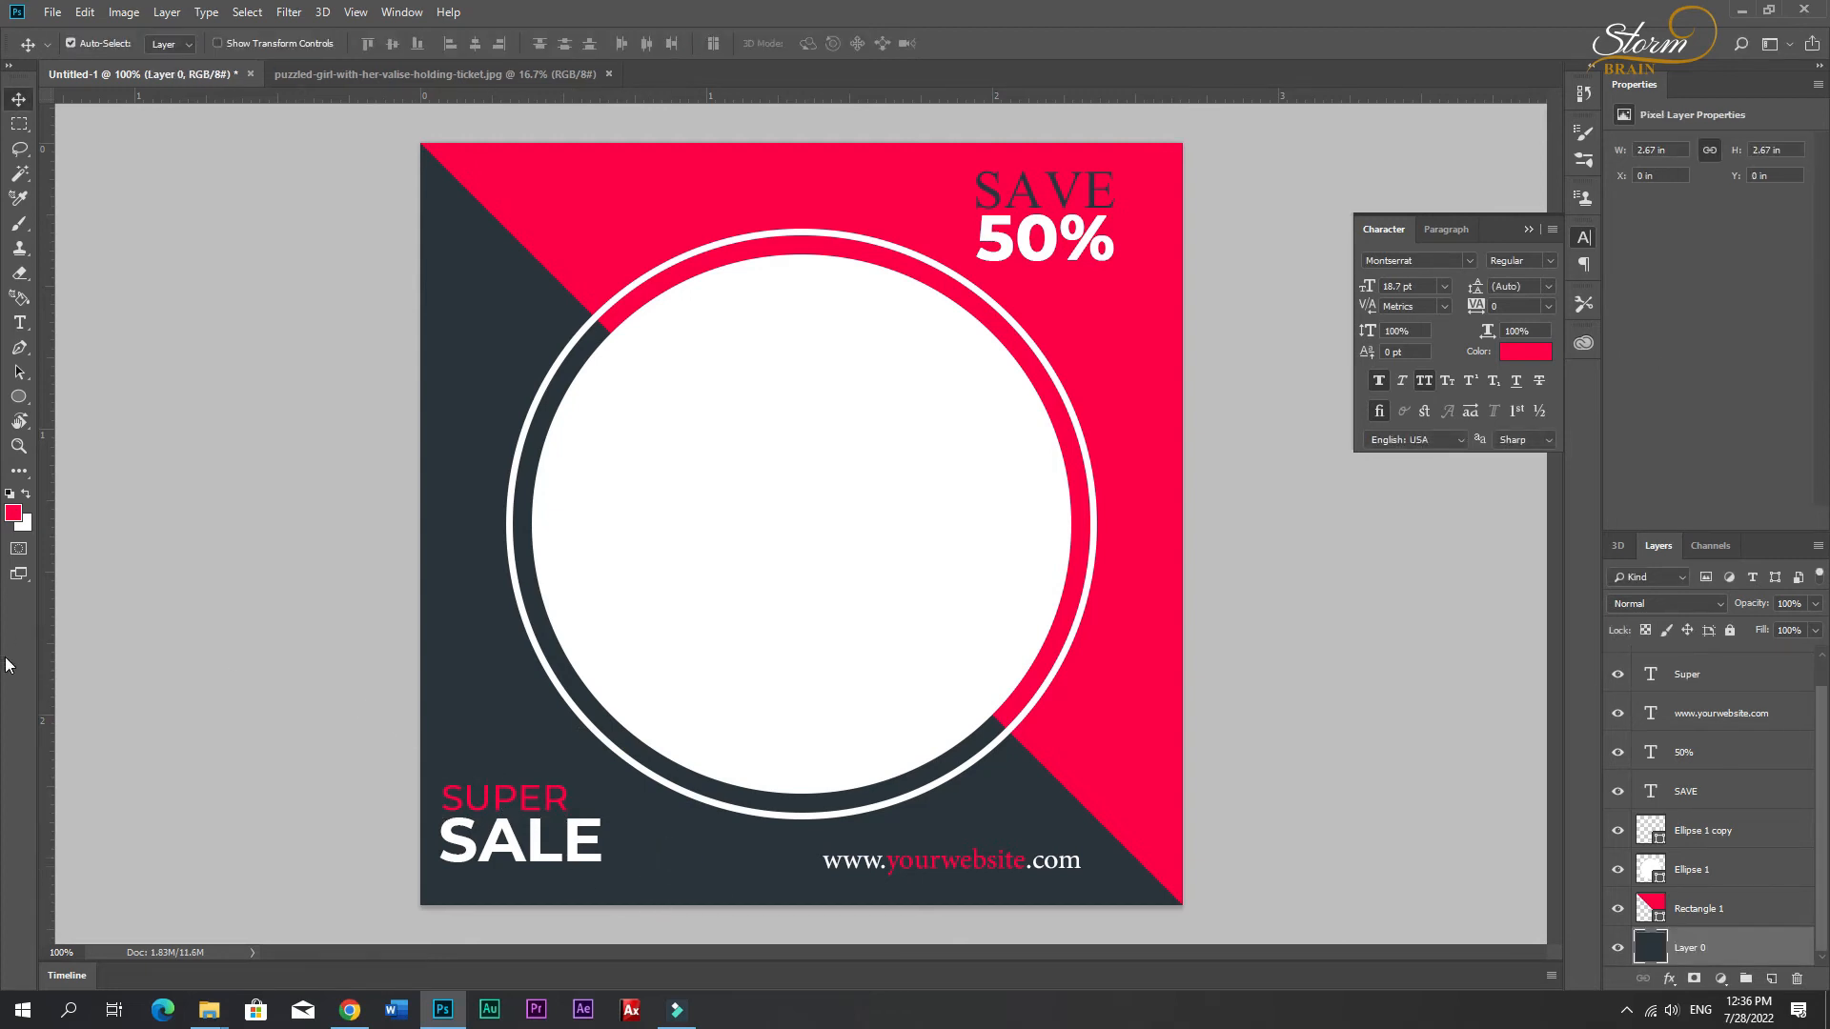
{"action": "key", "text": "t"}
{"action": "left_click", "coordinate": [476, 198]}
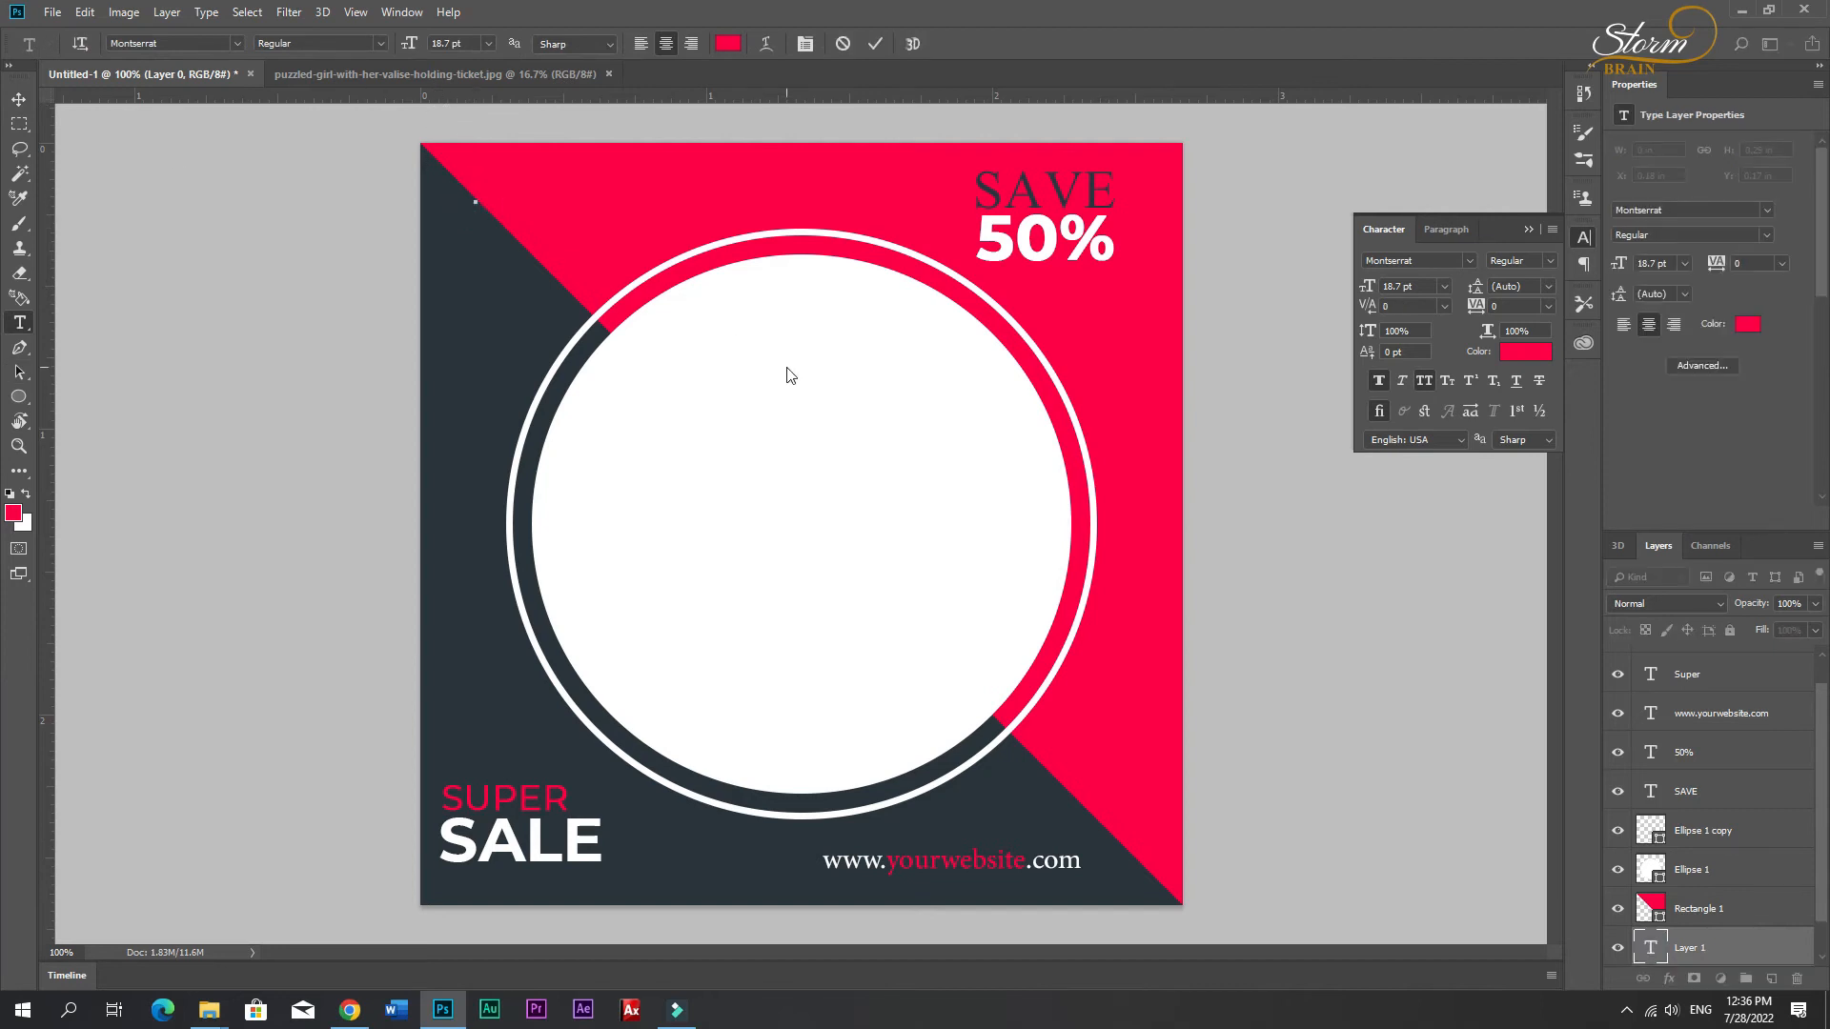
{"action": "type", "text": "Logo"}
{"action": "key", "text": "ctrl+a"}
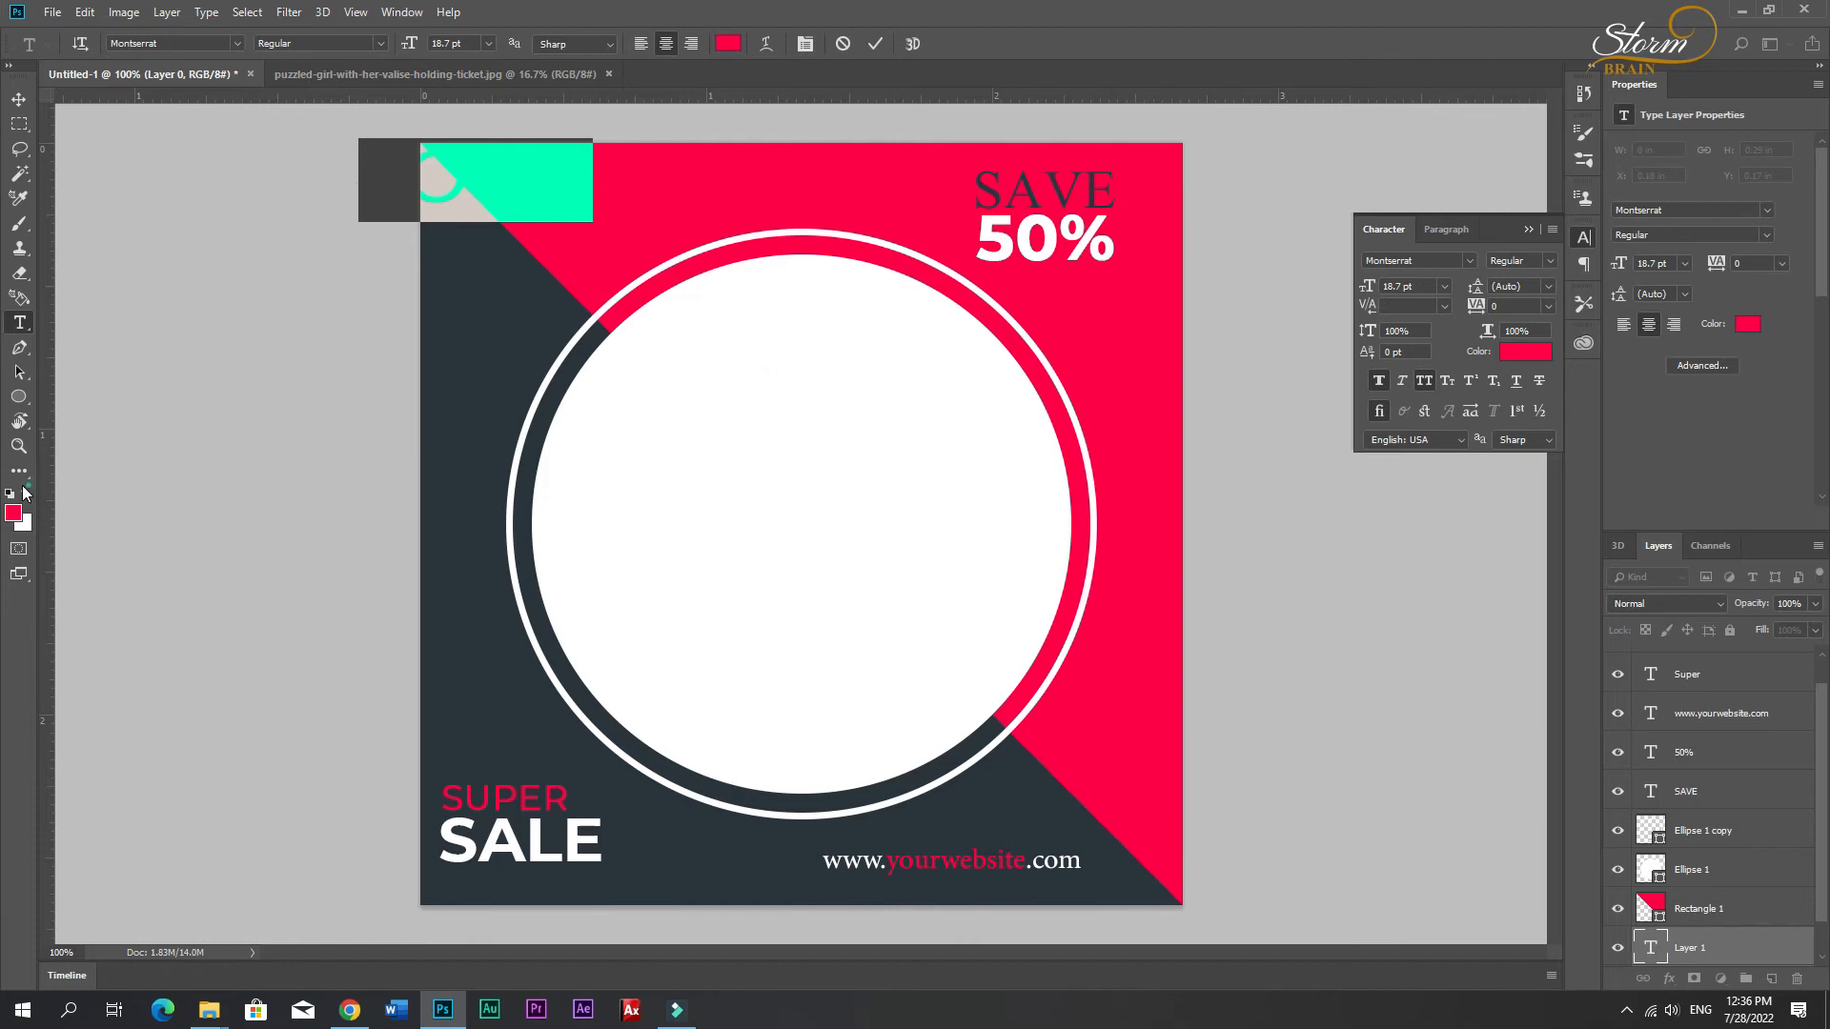
{"action": "left_click", "coordinate": [27, 493]}
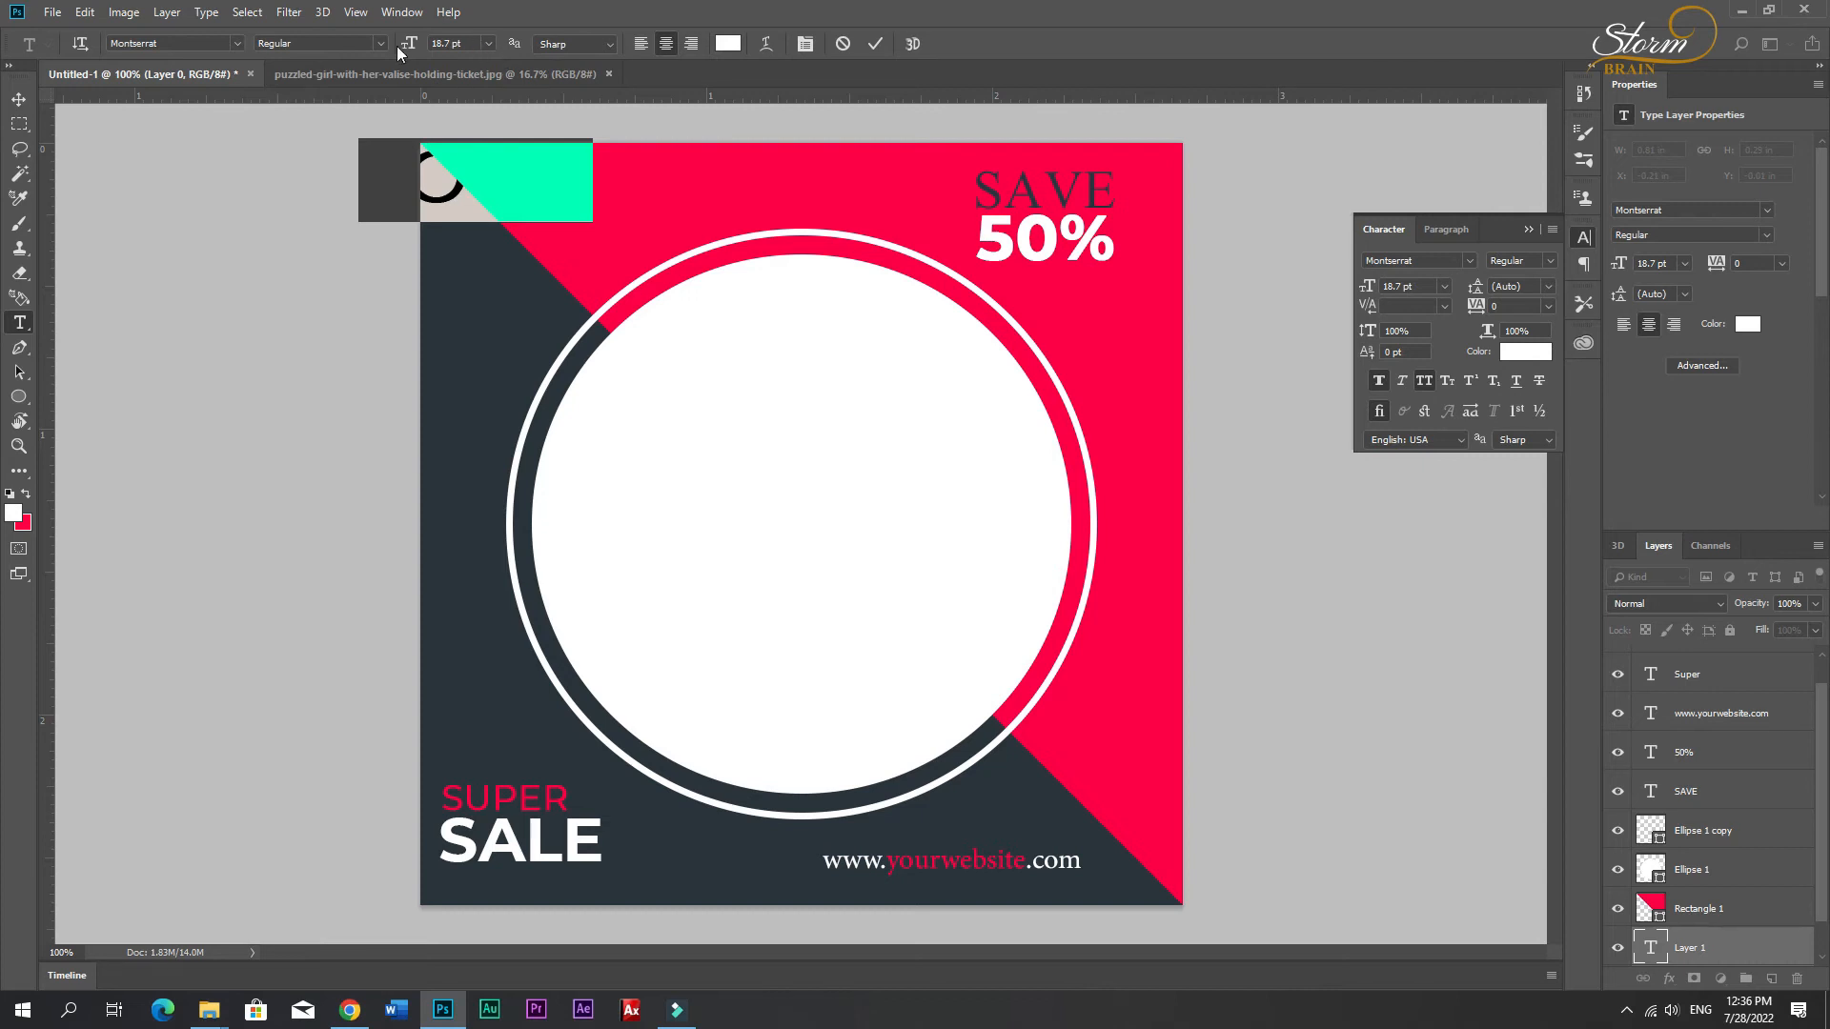
Step: Set the Logo text's style to Montserrat Bold and move its layer to the top of the stack
{"action": "left_click", "coordinate": [384, 43]}
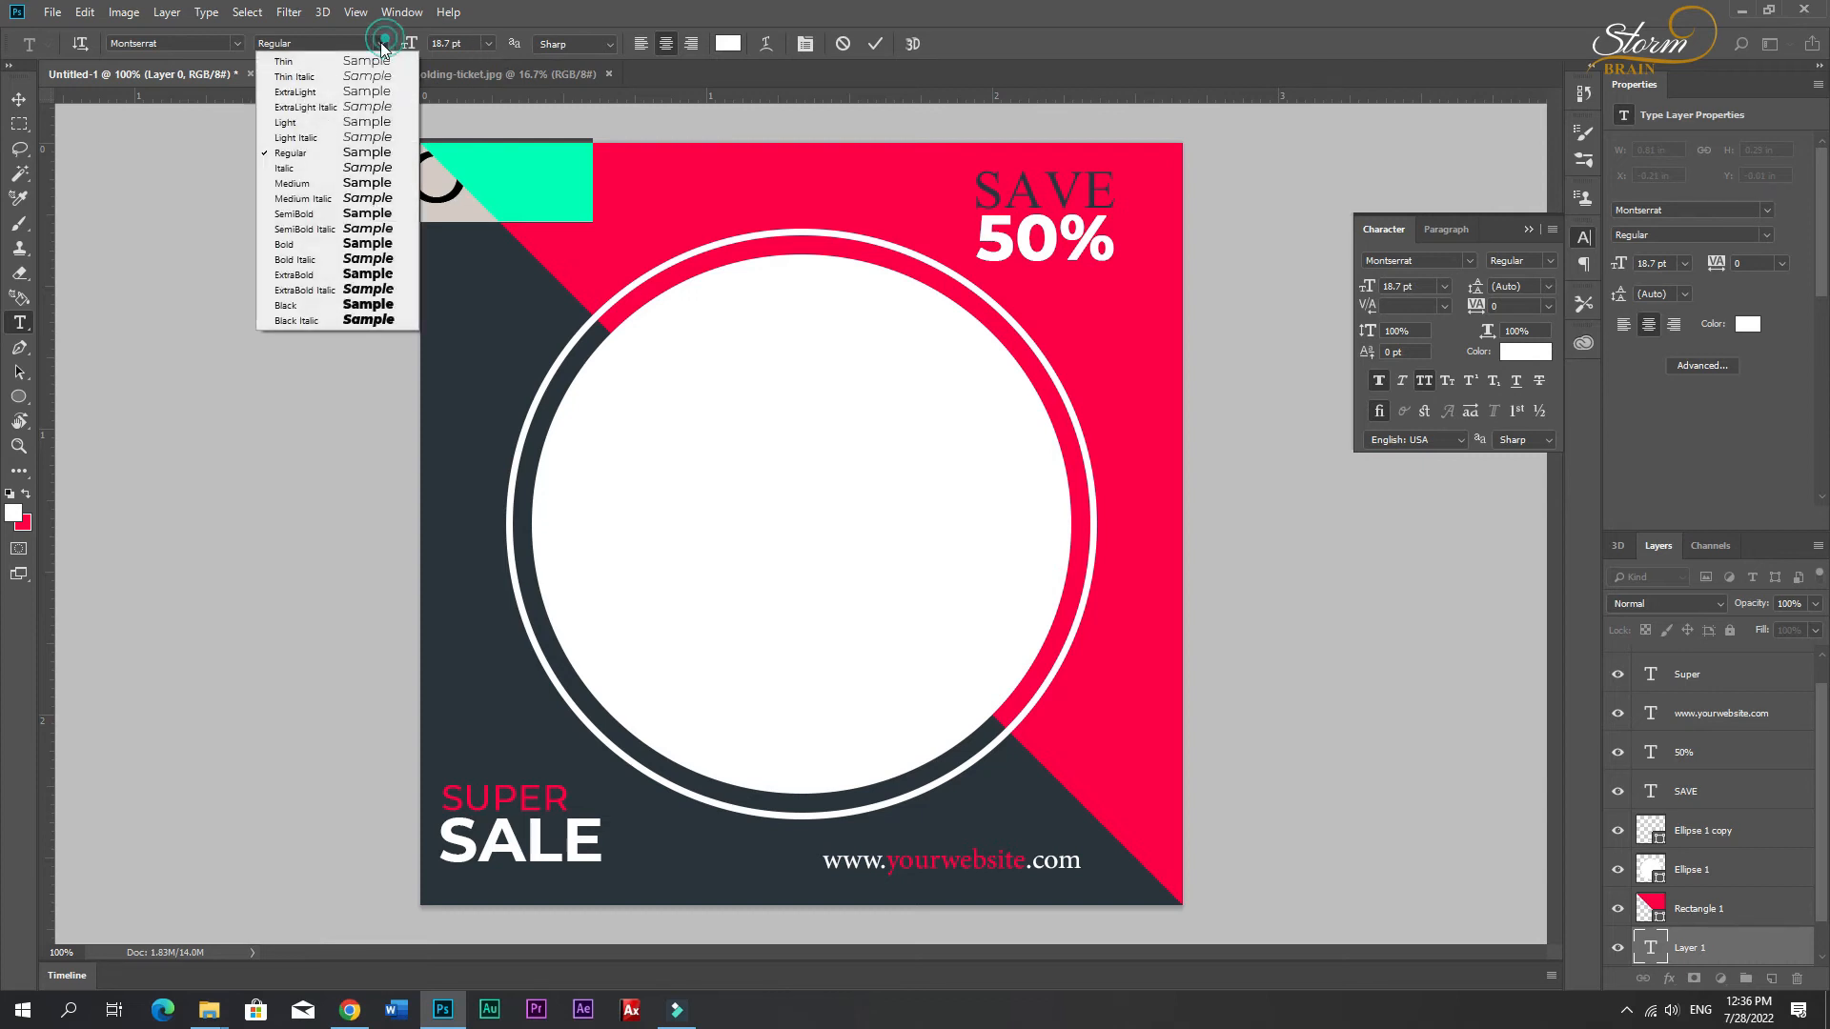
{"action": "left_click", "coordinate": [303, 244]}
{"action": "scroll", "coordinate": [1749, 946], "scroll_direction": "down", "scroll_amount": 1}
{"action": "left_click_drag", "start_coordinate": [1703, 920], "coordinate": [1684, 659]}
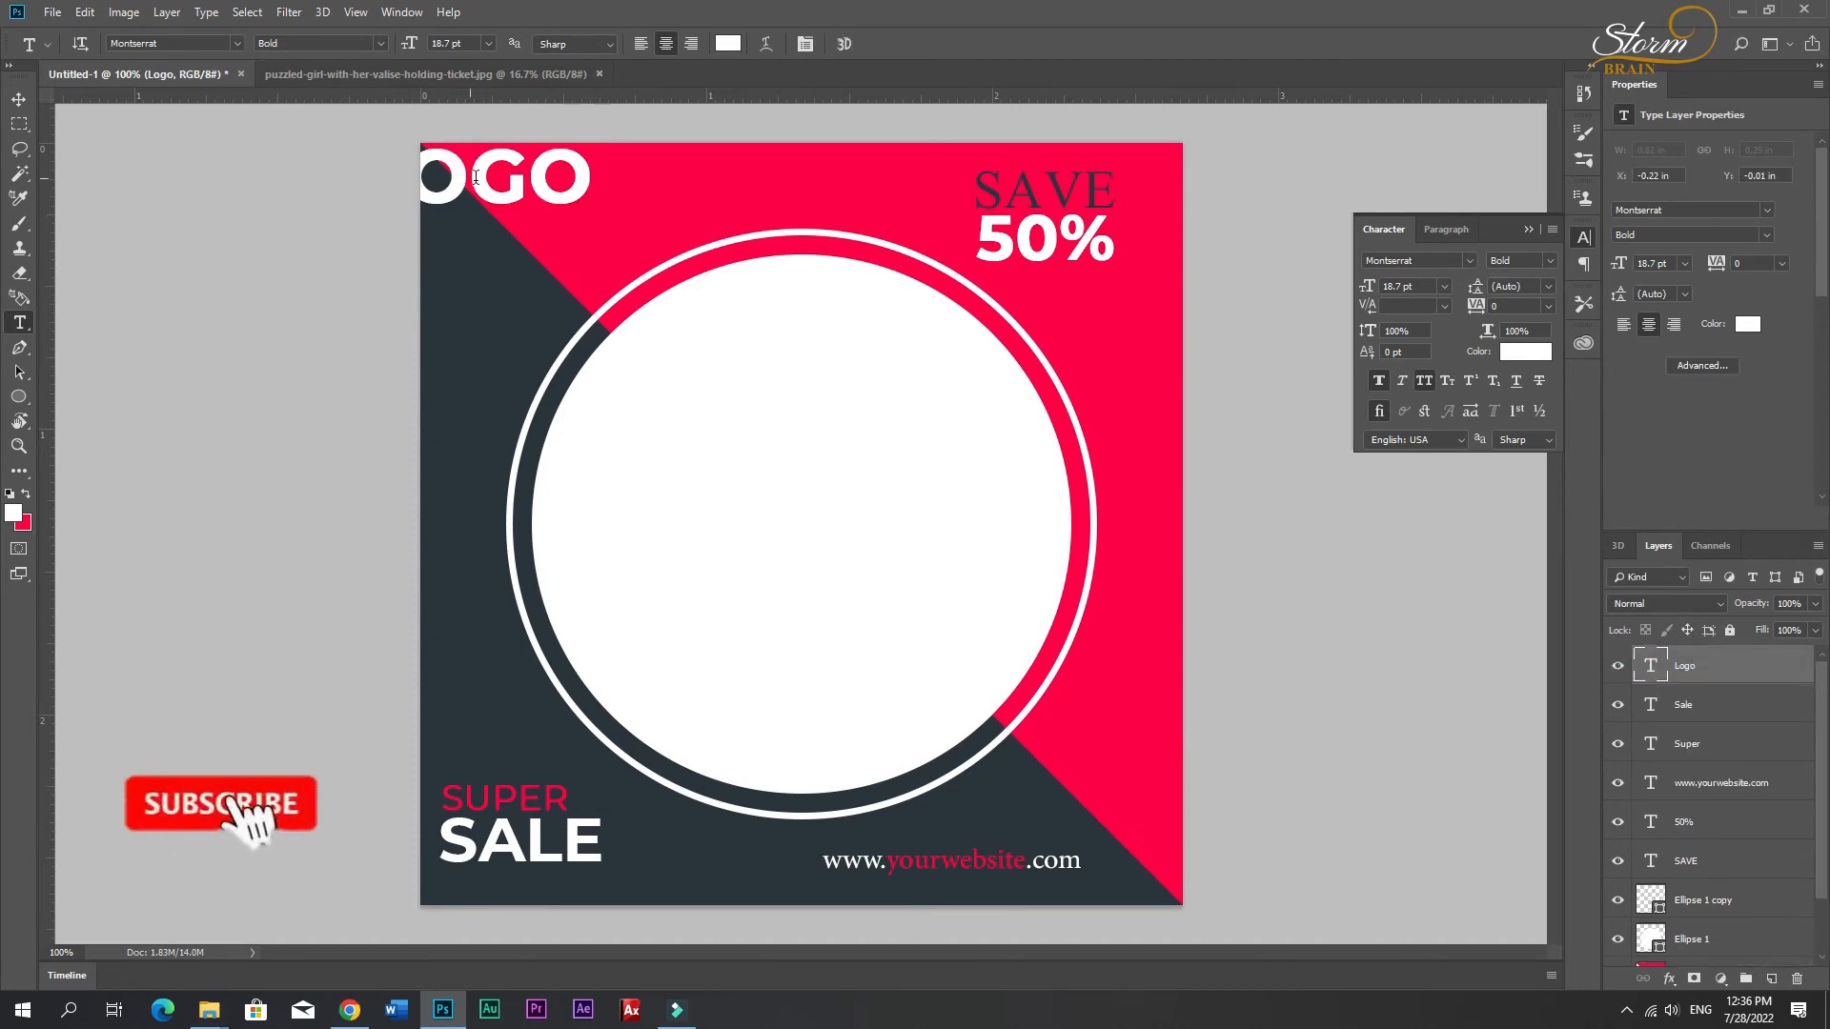
Step: Move LOGO fully inside the canvas's upper-left area and scale it down to about 7.03 pt
{"action": "key", "text": "v"}
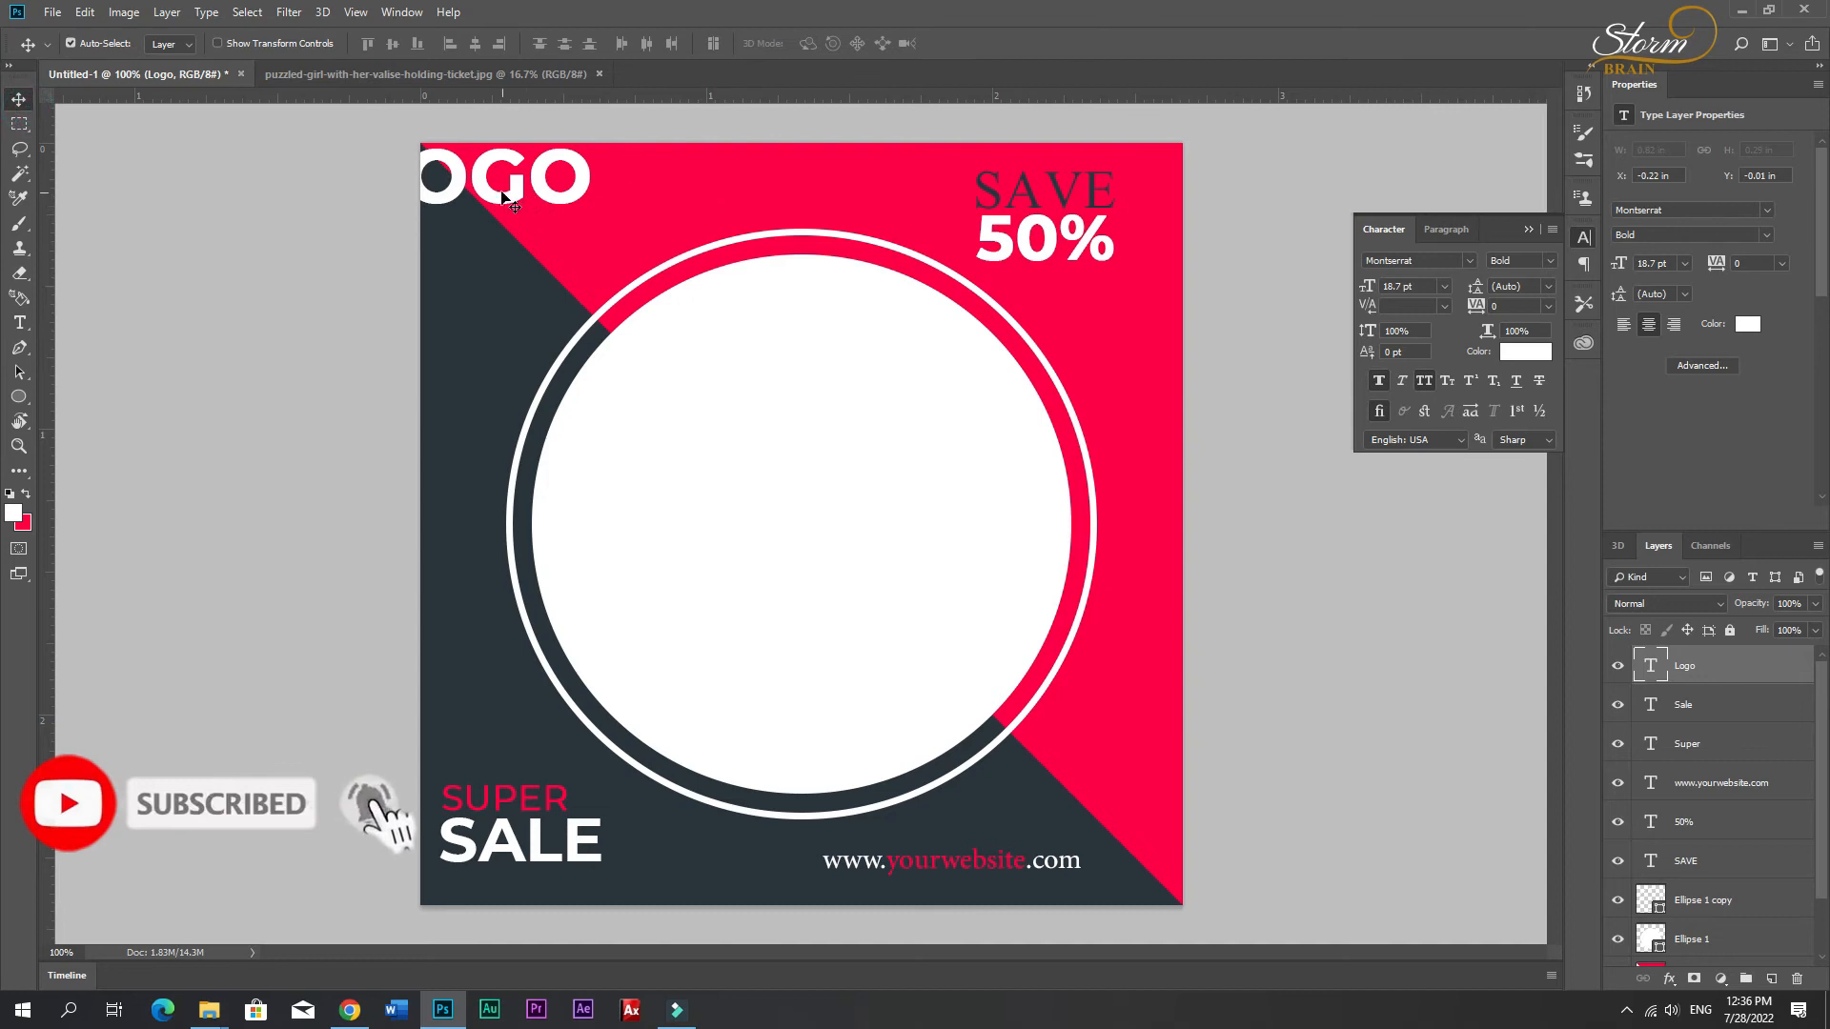
{"action": "left_click_drag", "start_coordinate": [502, 197], "coordinate": [583, 217]}
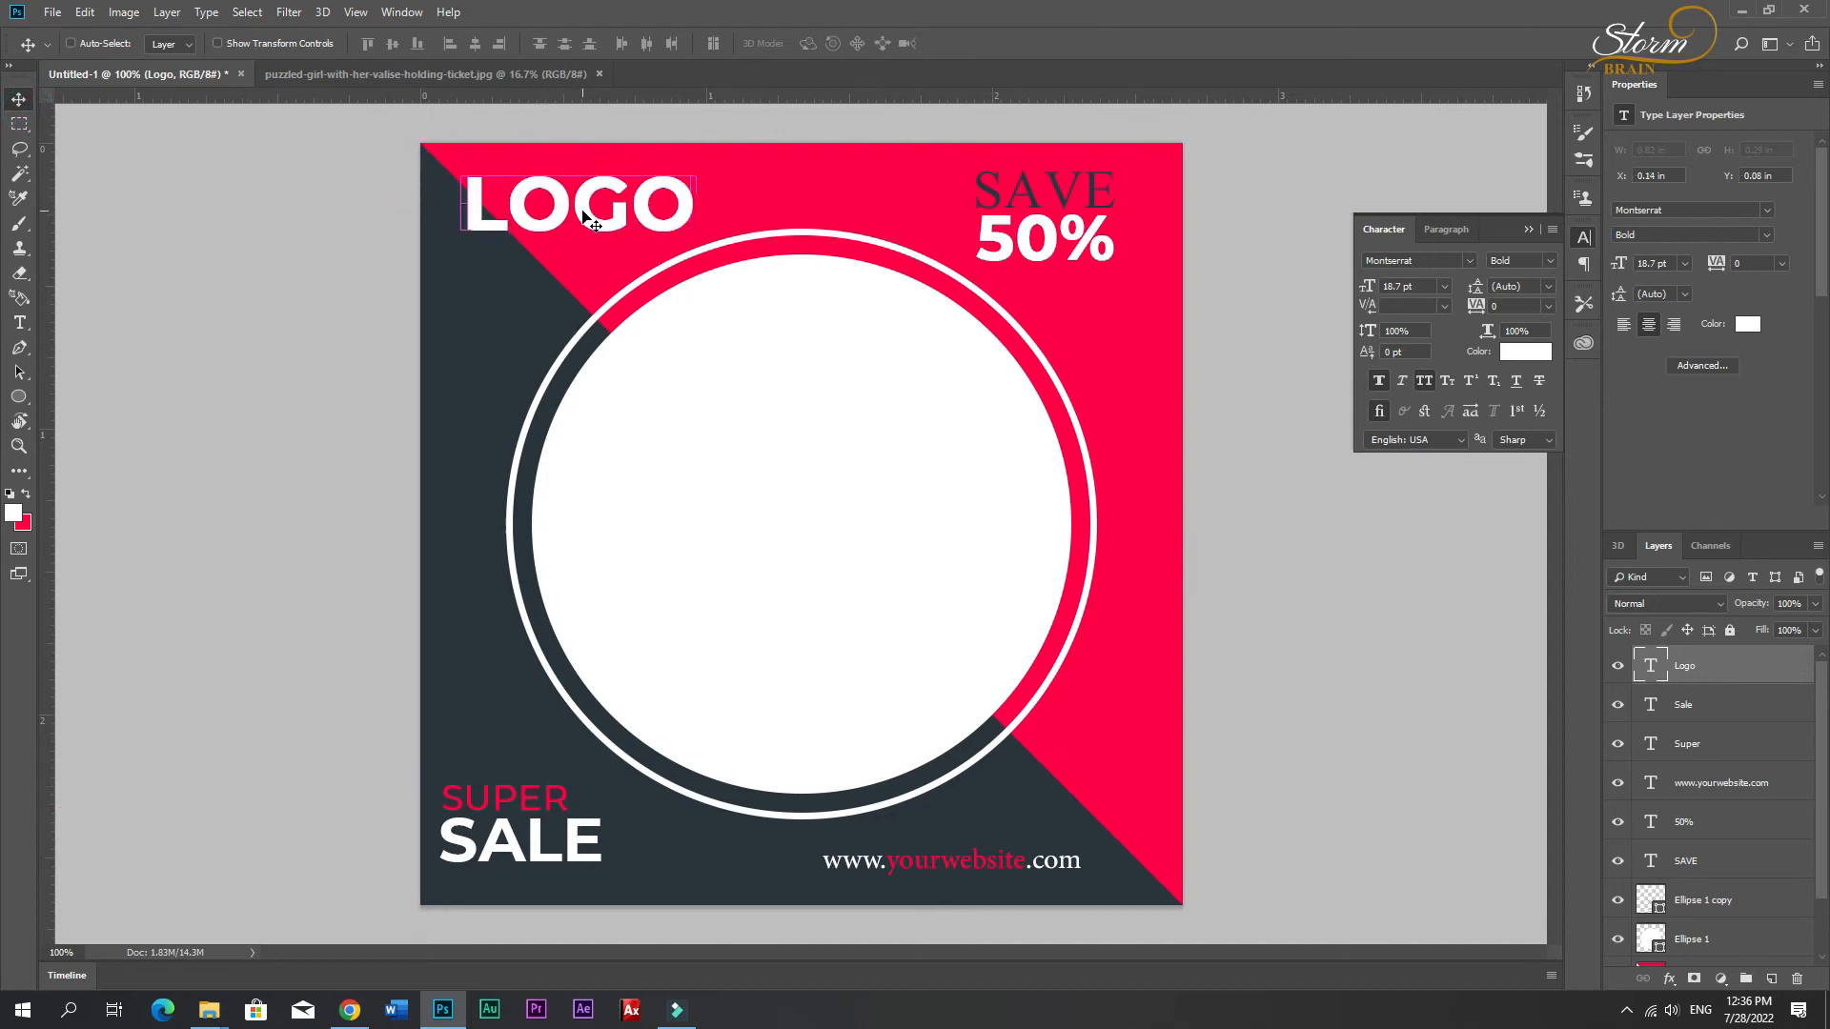
{"action": "key", "text": "ctrl+t"}
{"action": "left_click_drag", "start_coordinate": [696, 167], "coordinate": [626, 198]}
{"action": "key", "text": "Return"}
Step: Draw a white circle about 44 px wide directly beside LOGO's first letter and shift both toward the canvas's upper-left corner
{"action": "left_click", "coordinate": [18, 397]}
{"action": "left_click_drag", "start_coordinate": [454, 195], "coordinate": [498, 239]}
{"action": "left_click", "coordinate": [18, 99]}
{"action": "left_click_drag", "start_coordinate": [475, 221], "coordinate": [550, 211]}
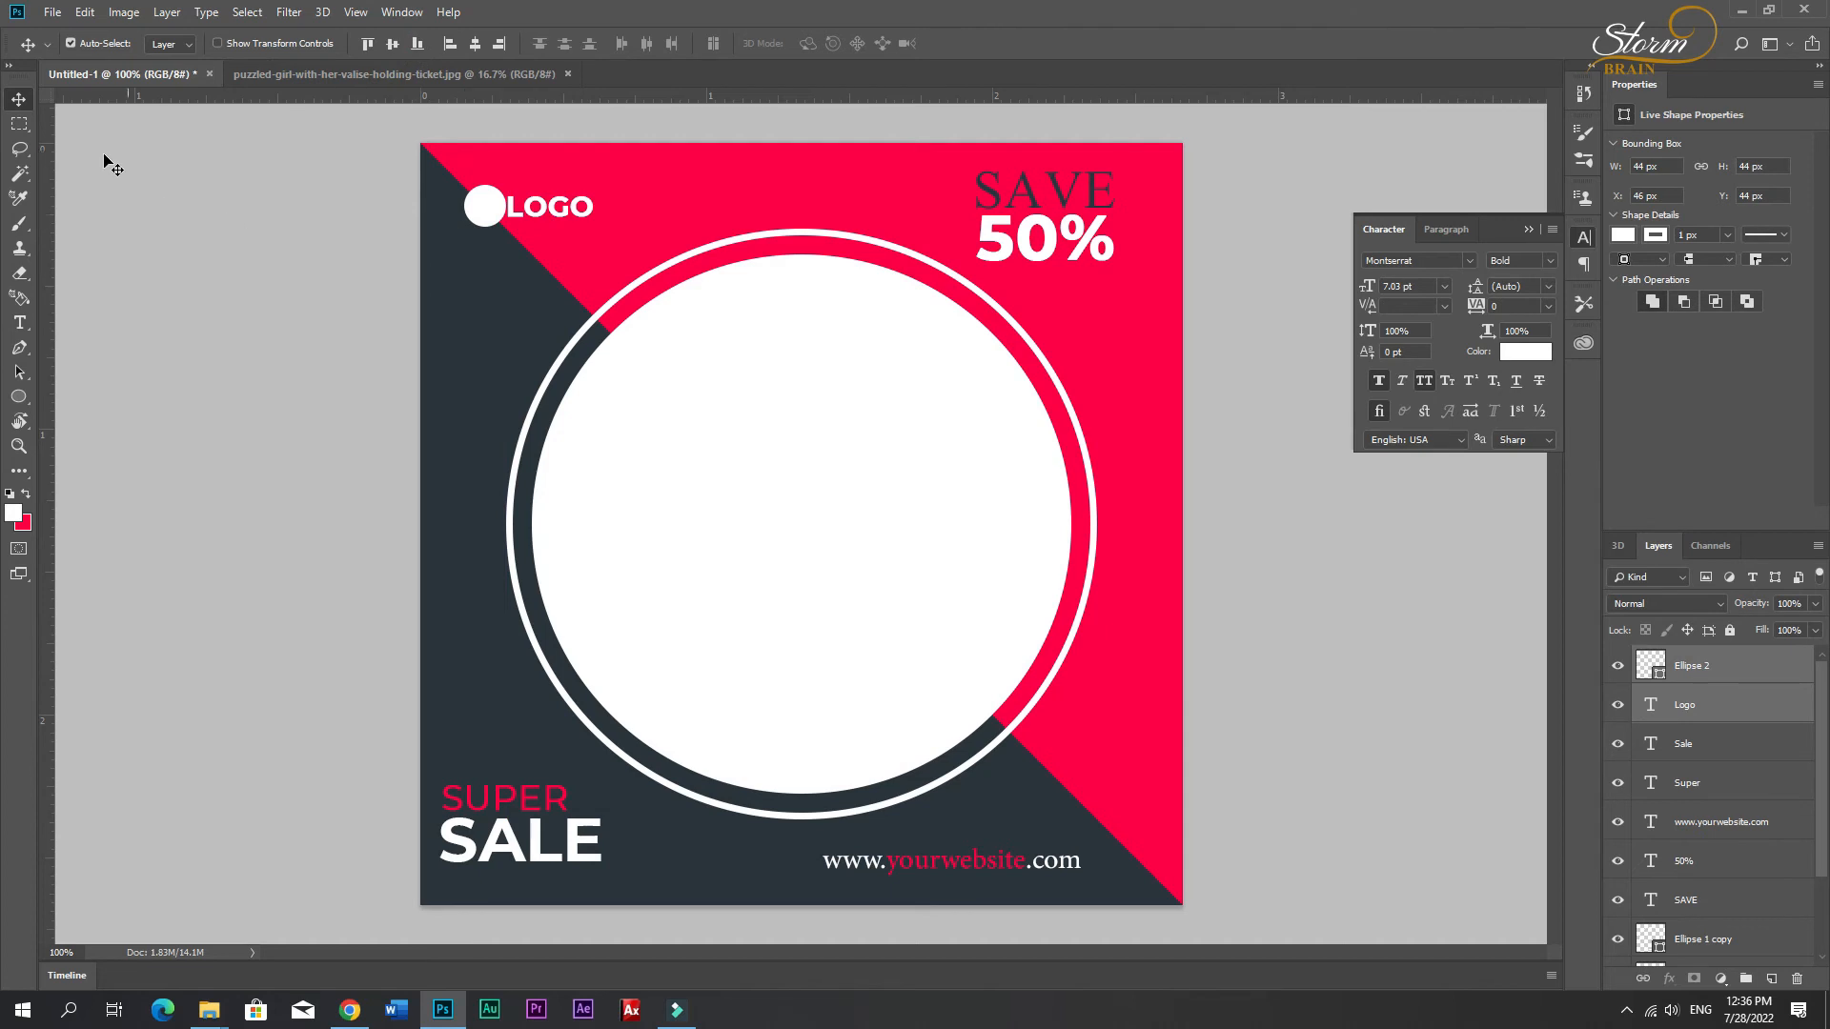
{"action": "left_click_drag", "start_coordinate": [484, 202], "coordinate": [466, 201]}
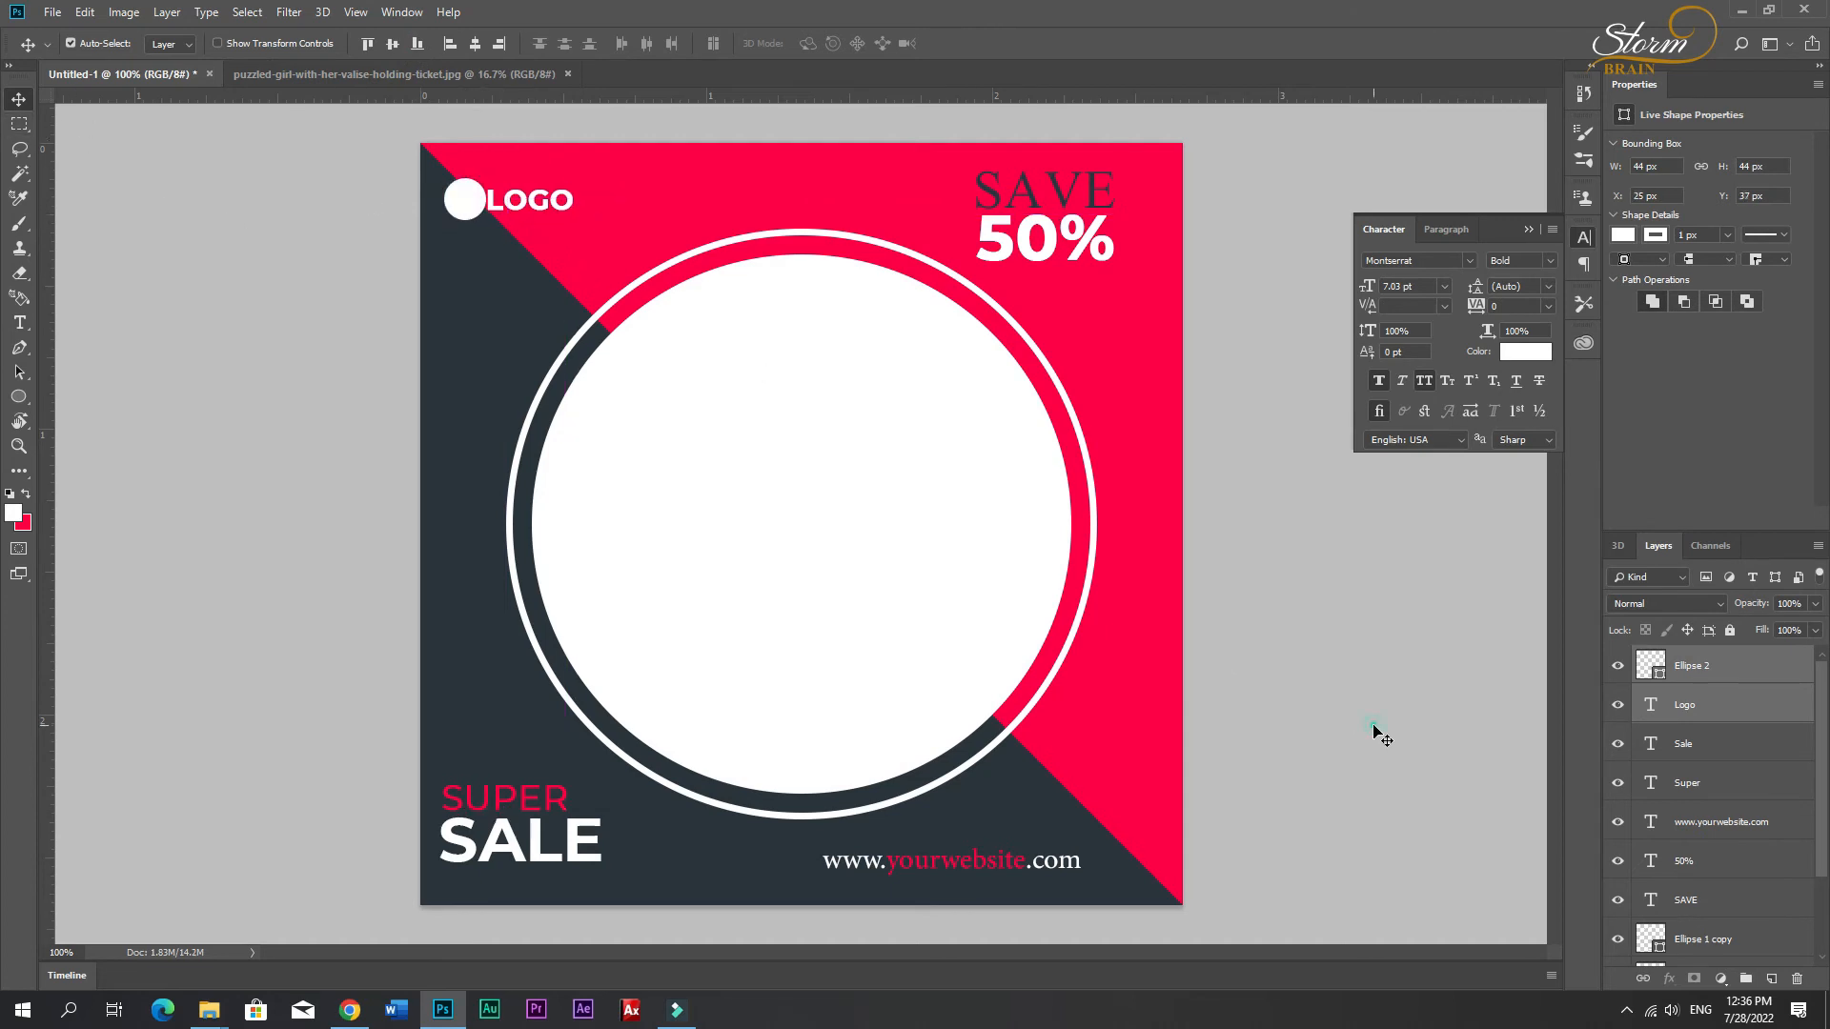
{"action": "left_click", "coordinate": [1373, 730]}
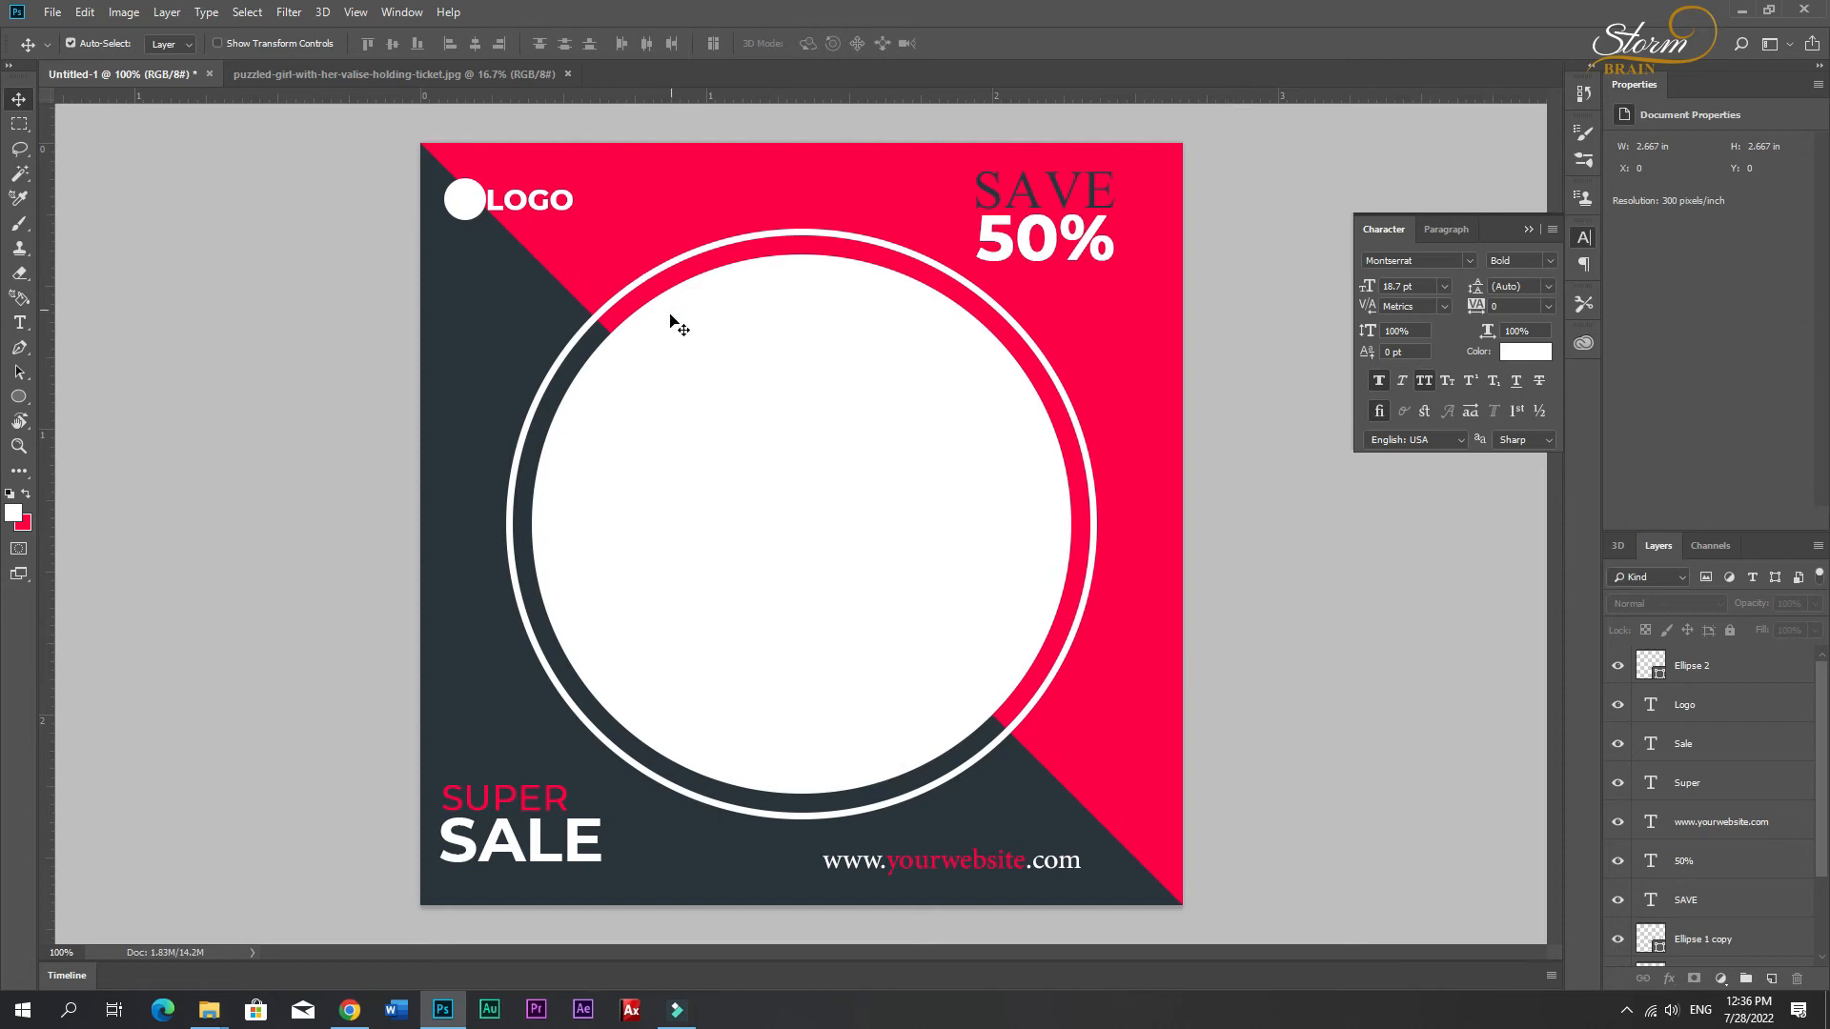
Step: Bring the puzzled-girl photo into the design directly above the large white circle's layer and clip it to that circle
{"action": "left_click", "coordinate": [683, 420]}
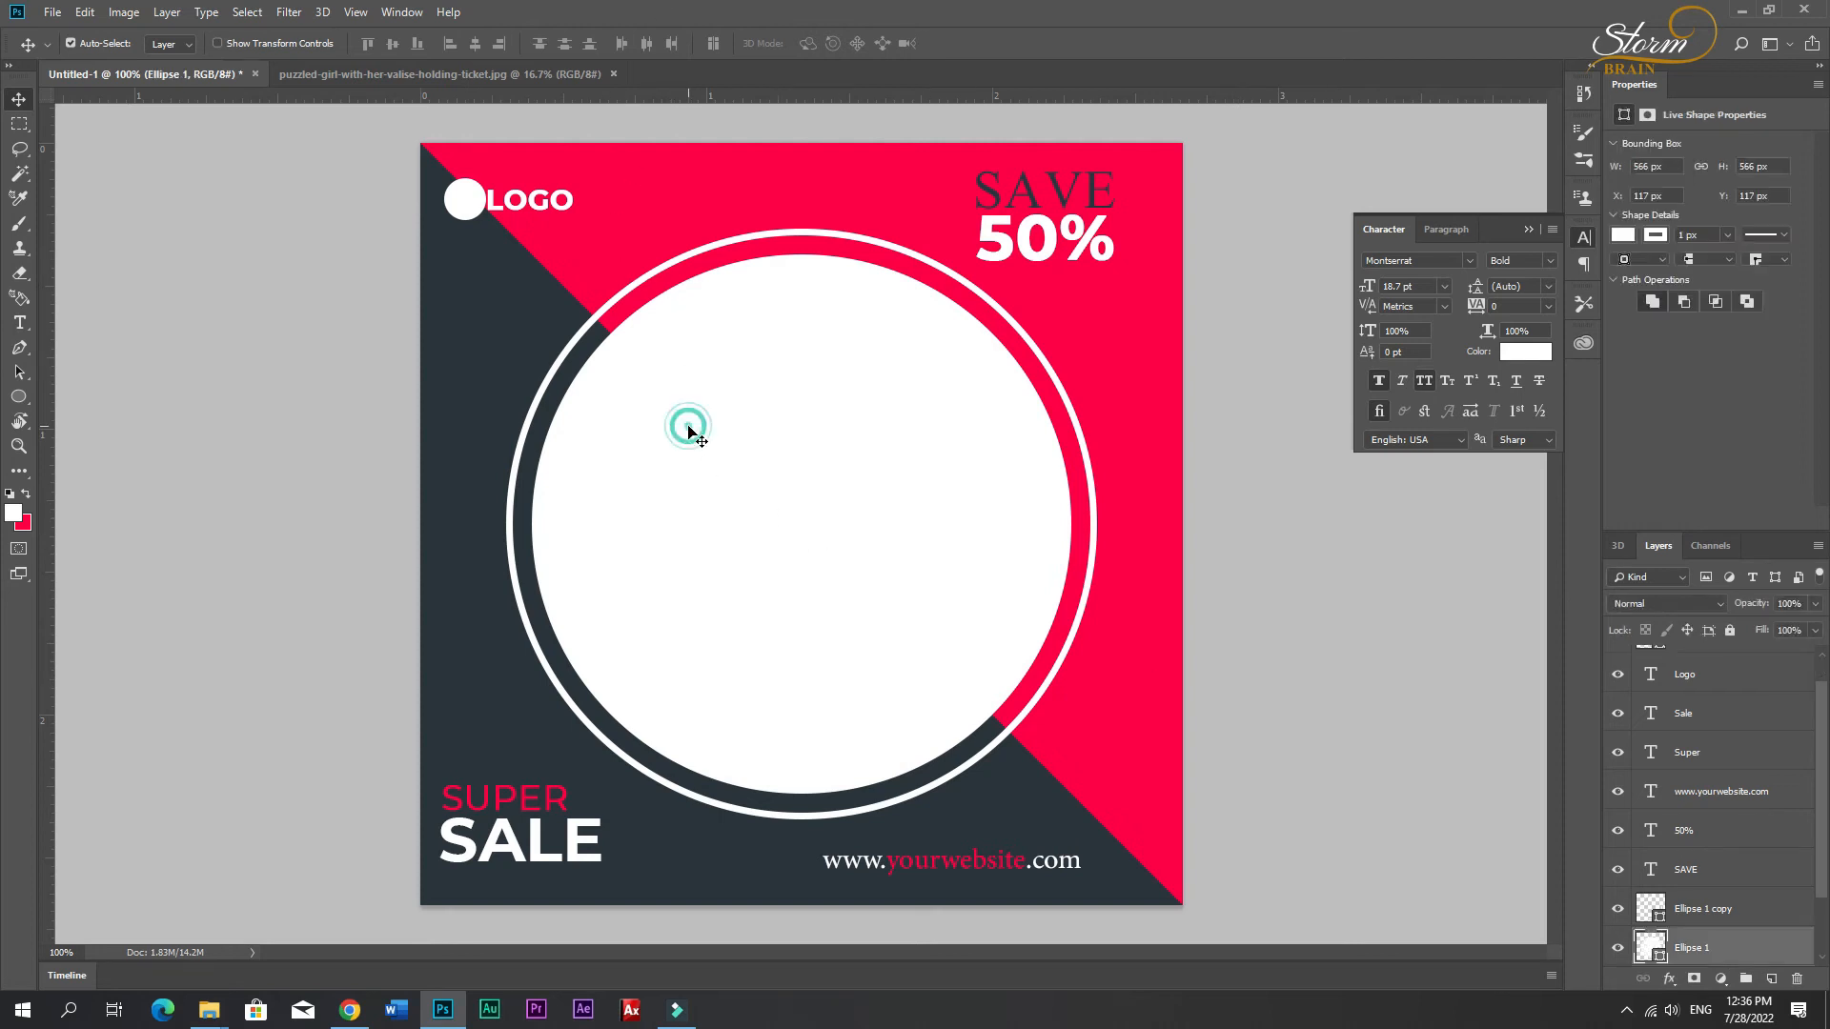
{"action": "left_click", "coordinate": [395, 72]}
{"action": "left_click_drag", "start_coordinate": [146, 93], "coordinate": [819, 522]}
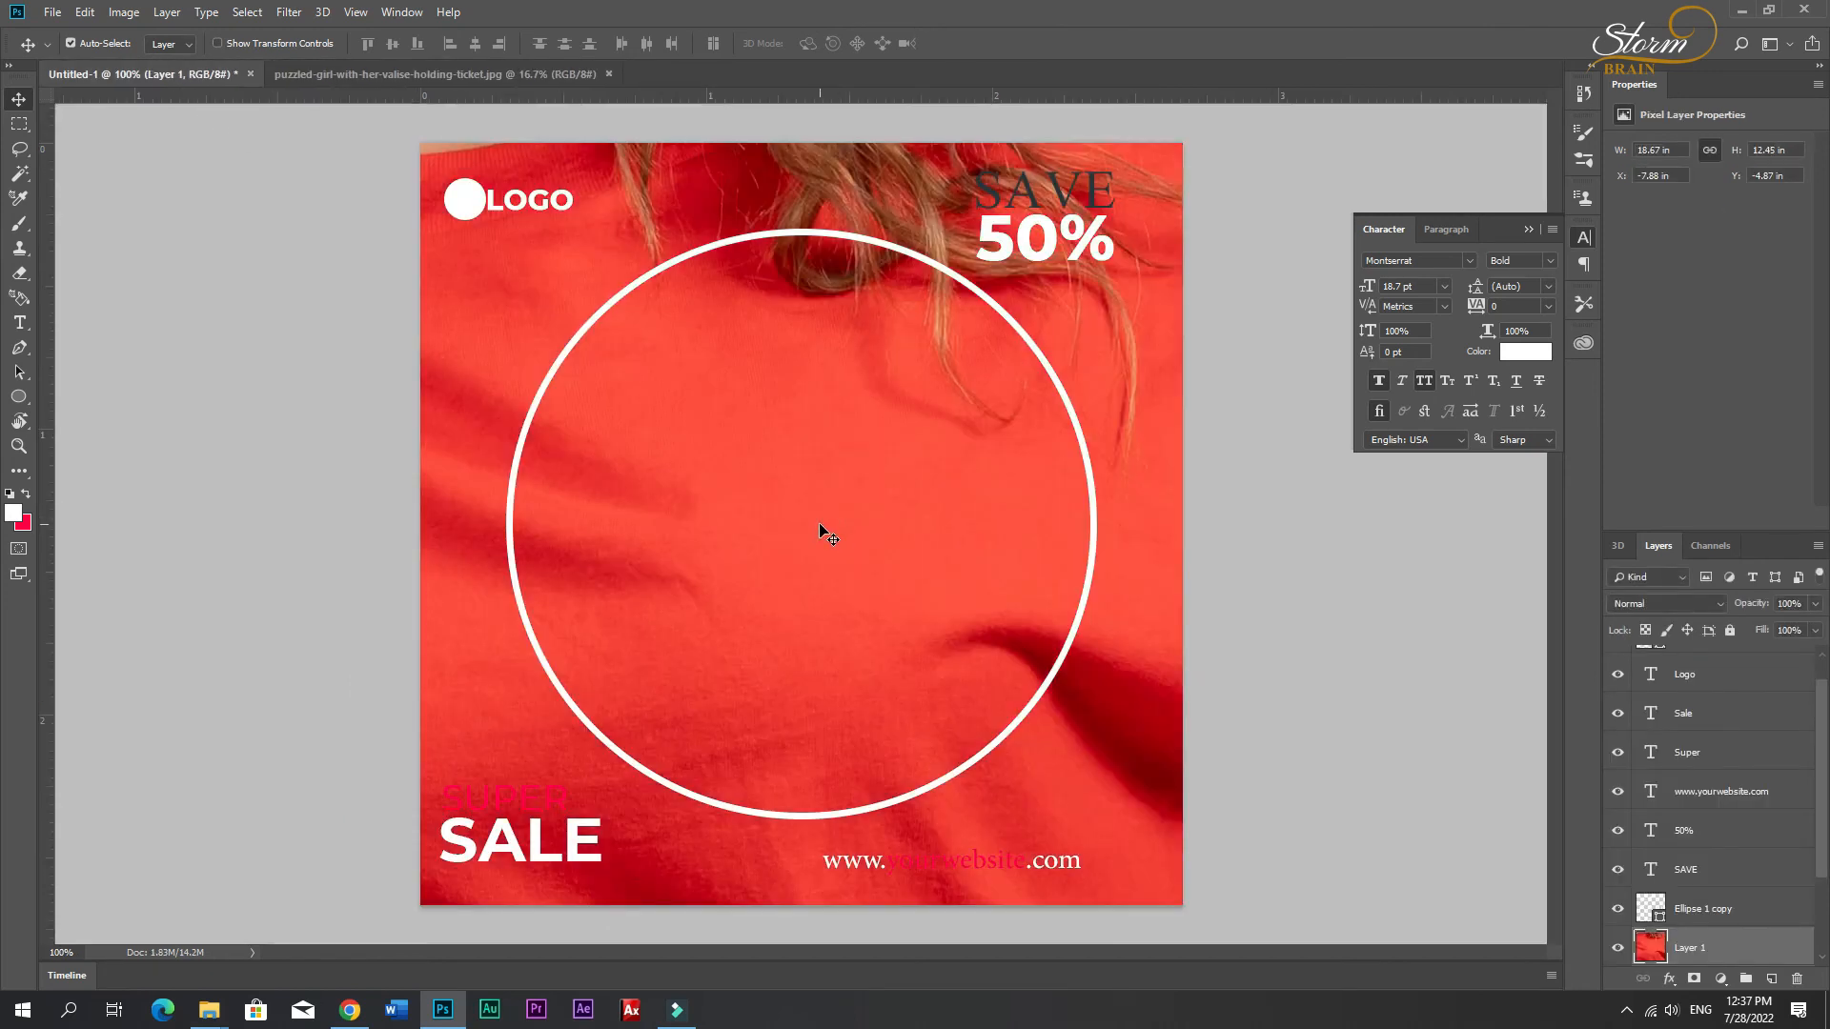
{"action": "scroll", "coordinate": [1715, 870], "scroll_direction": "down", "scroll_amount": 3}
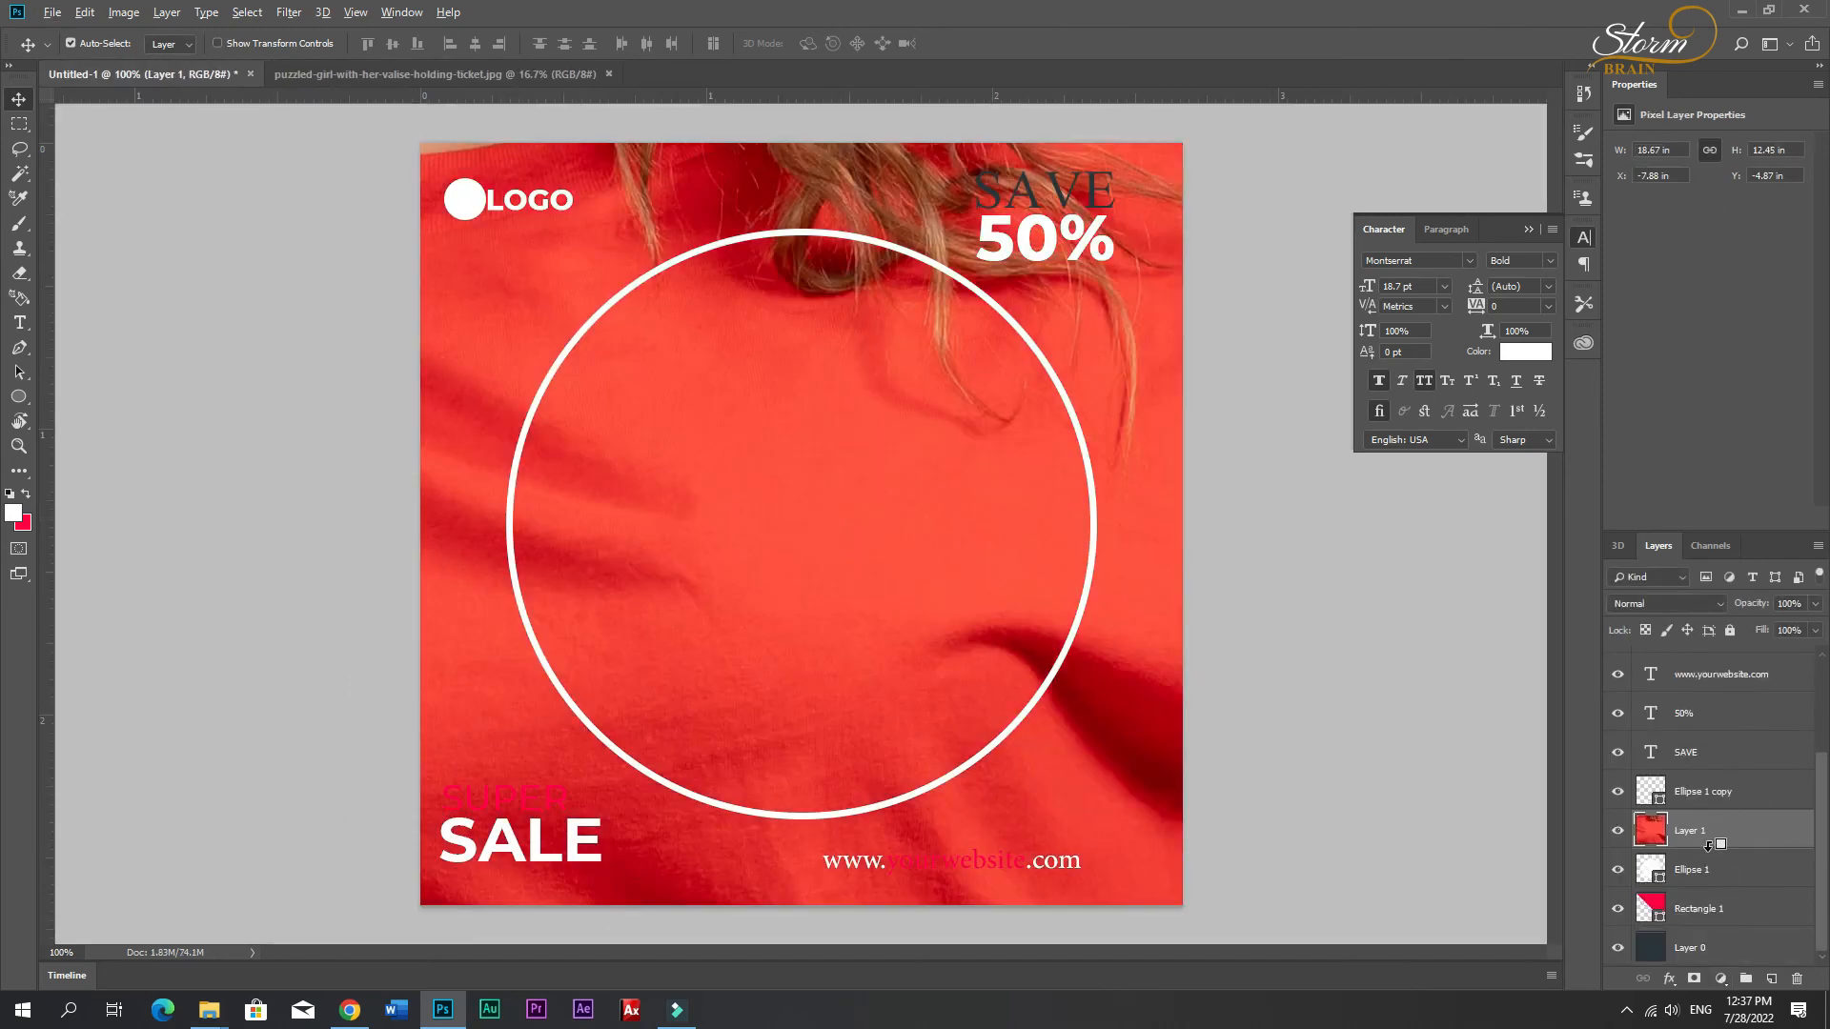
{"action": "left_click", "coordinate": [1709, 845], "text": "alt"}
Step: Scale the clipped photo down to about 2.84 x 1.9 in and center the woman and her suitcase inside the circle
{"action": "key", "text": "ctrl+t"}
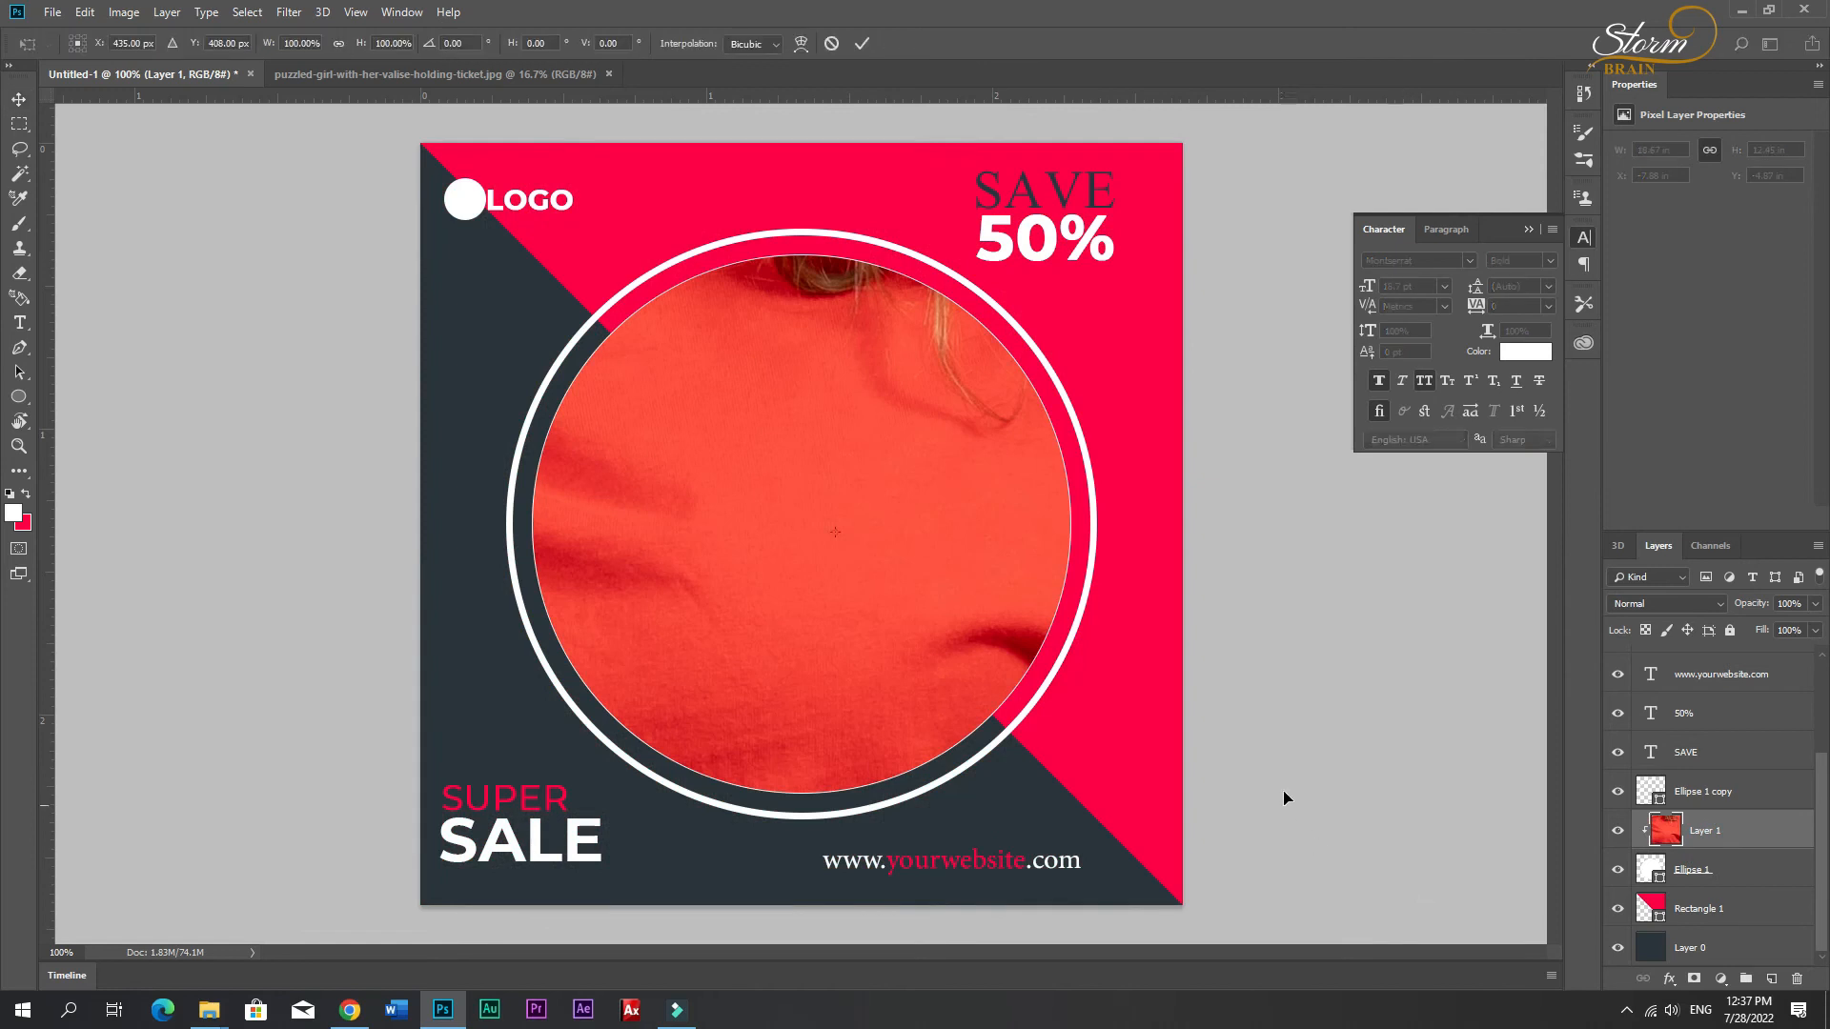
{"action": "scroll", "coordinate": [1270, 762], "scroll_direction": "down", "scroll_amount": 10}
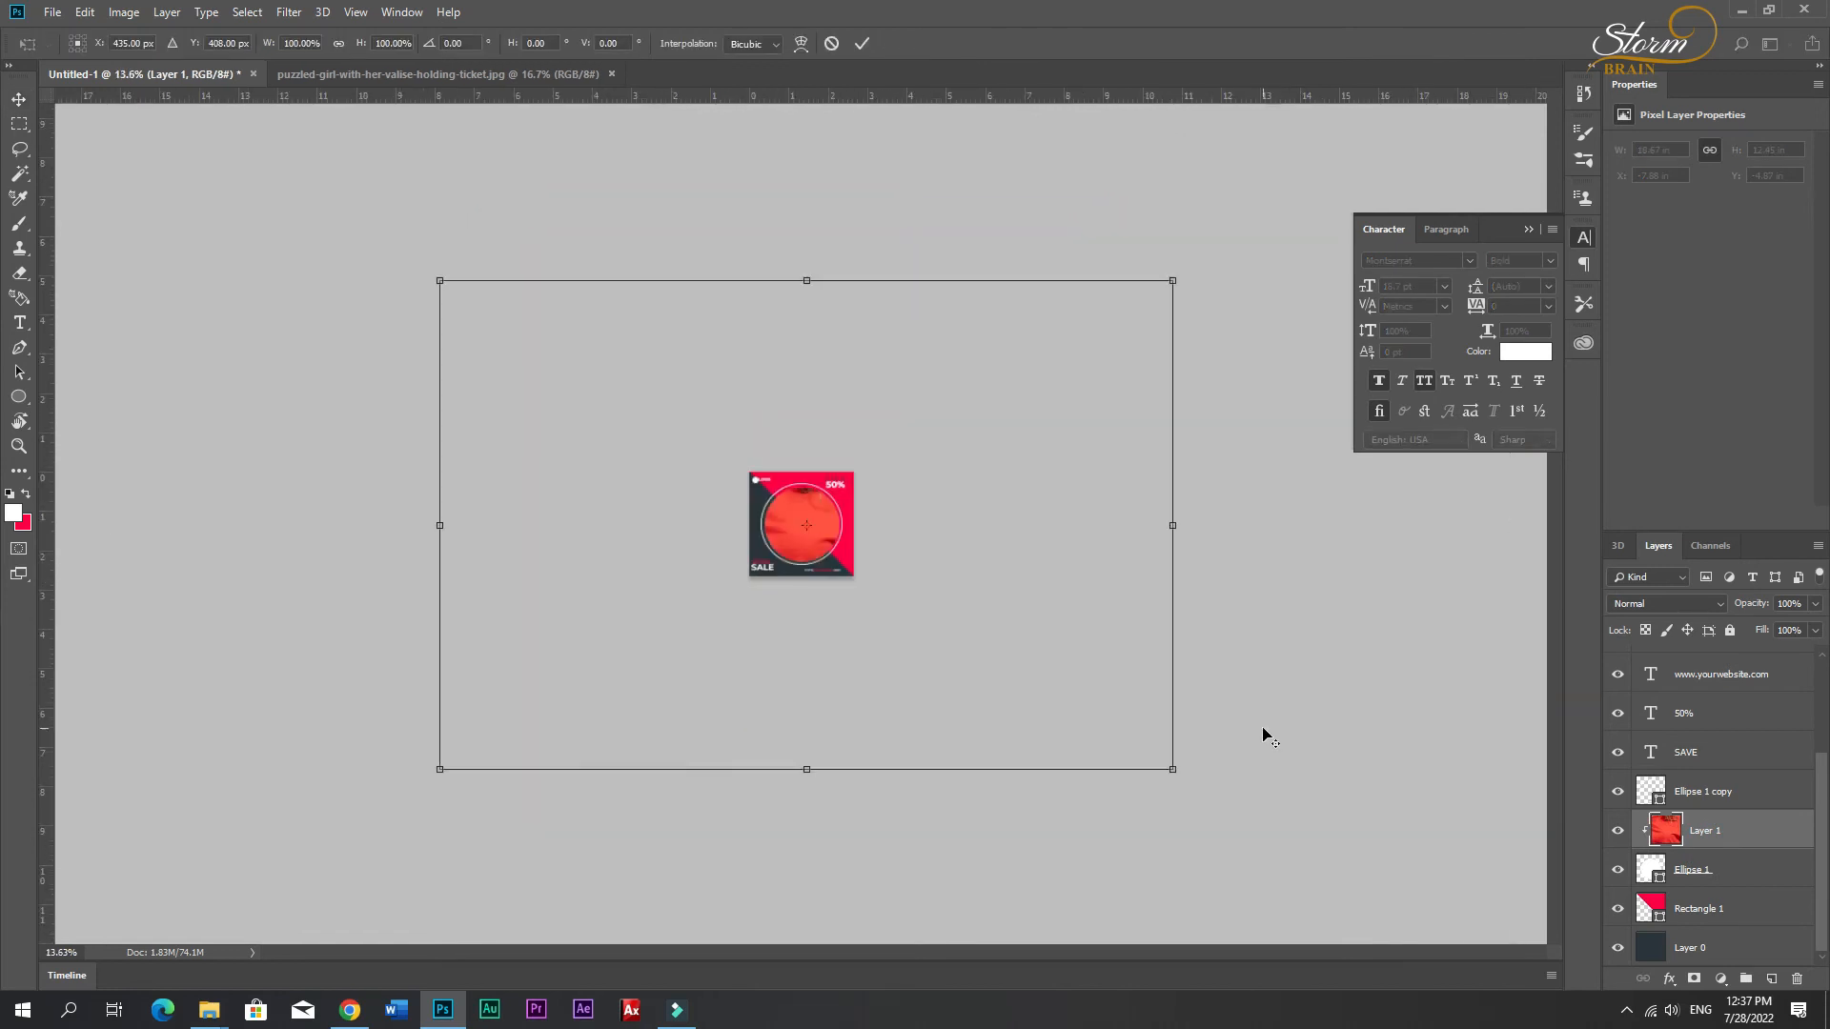
{"action": "left_click_drag", "start_coordinate": [1174, 772], "coordinate": [868, 567]}
{"action": "scroll", "coordinate": [871, 591], "scroll_direction": "up", "scroll_amount": 6}
{"action": "scroll", "coordinate": [871, 612], "scroll_direction": "up", "scroll_amount": 3}
{"action": "left_click_drag", "start_coordinate": [1034, 780], "coordinate": [987, 740]}
{"action": "left_click_drag", "start_coordinate": [1298, 857], "coordinate": [1273, 823]}
{"action": "key", "text": "Return"}
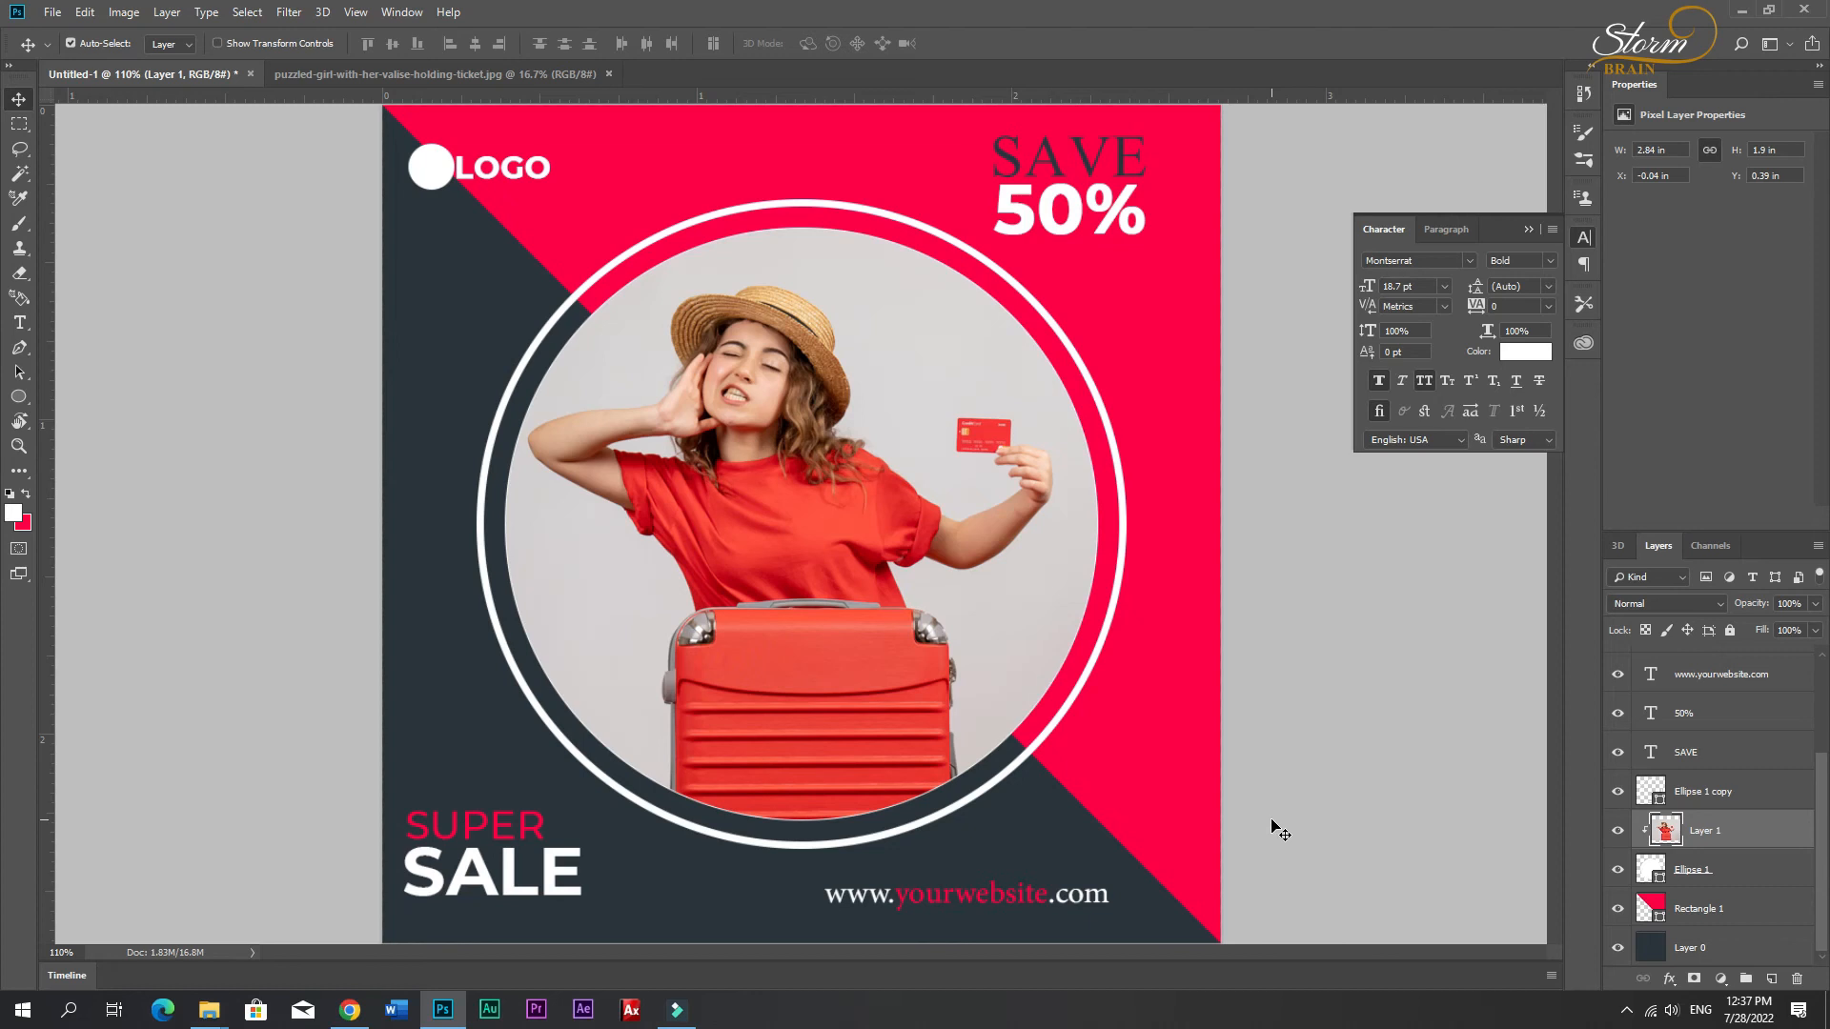
{"action": "left_click", "coordinate": [1264, 760]}
{"action": "left_click", "coordinate": [1277, 812]}
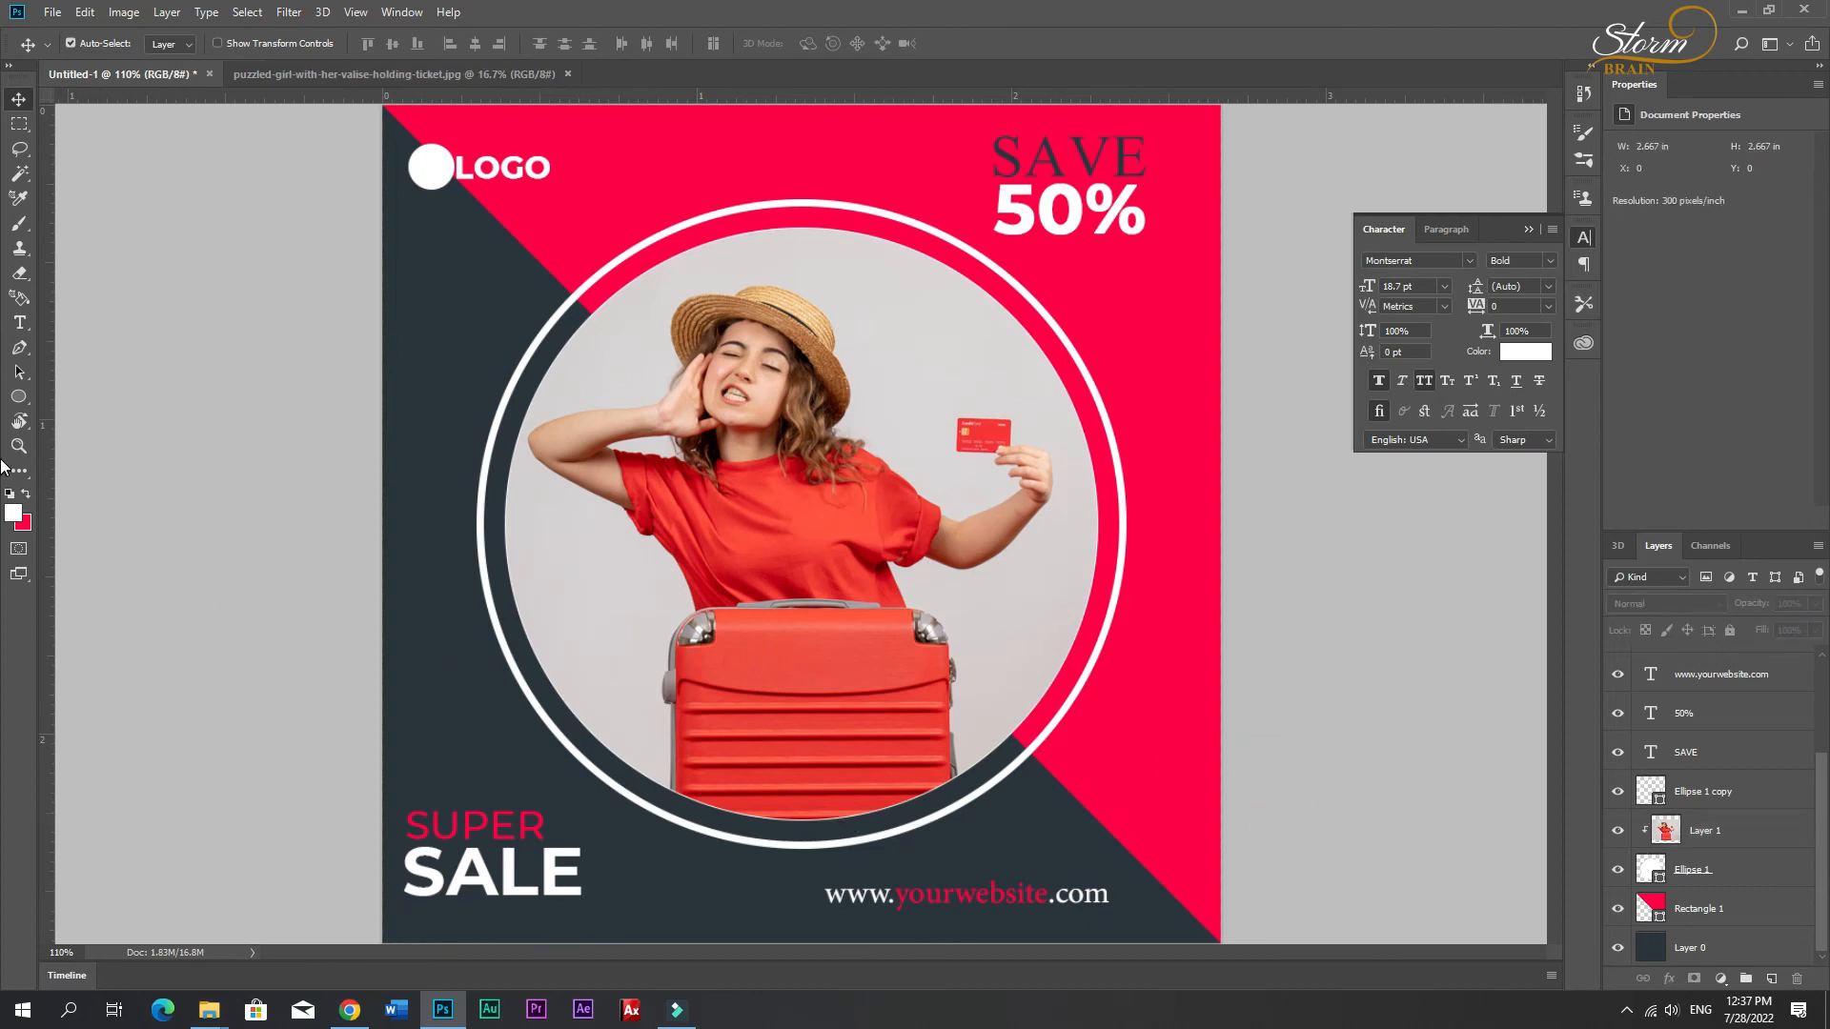
Step: Draw a circle about 201 px wide around SUPER SALE with the Ellipse 1 copy ring layer selected
{"action": "left_click", "coordinate": [446, 867]}
{"action": "scroll", "coordinate": [1763, 914], "scroll_direction": "down", "scroll_amount": 2}
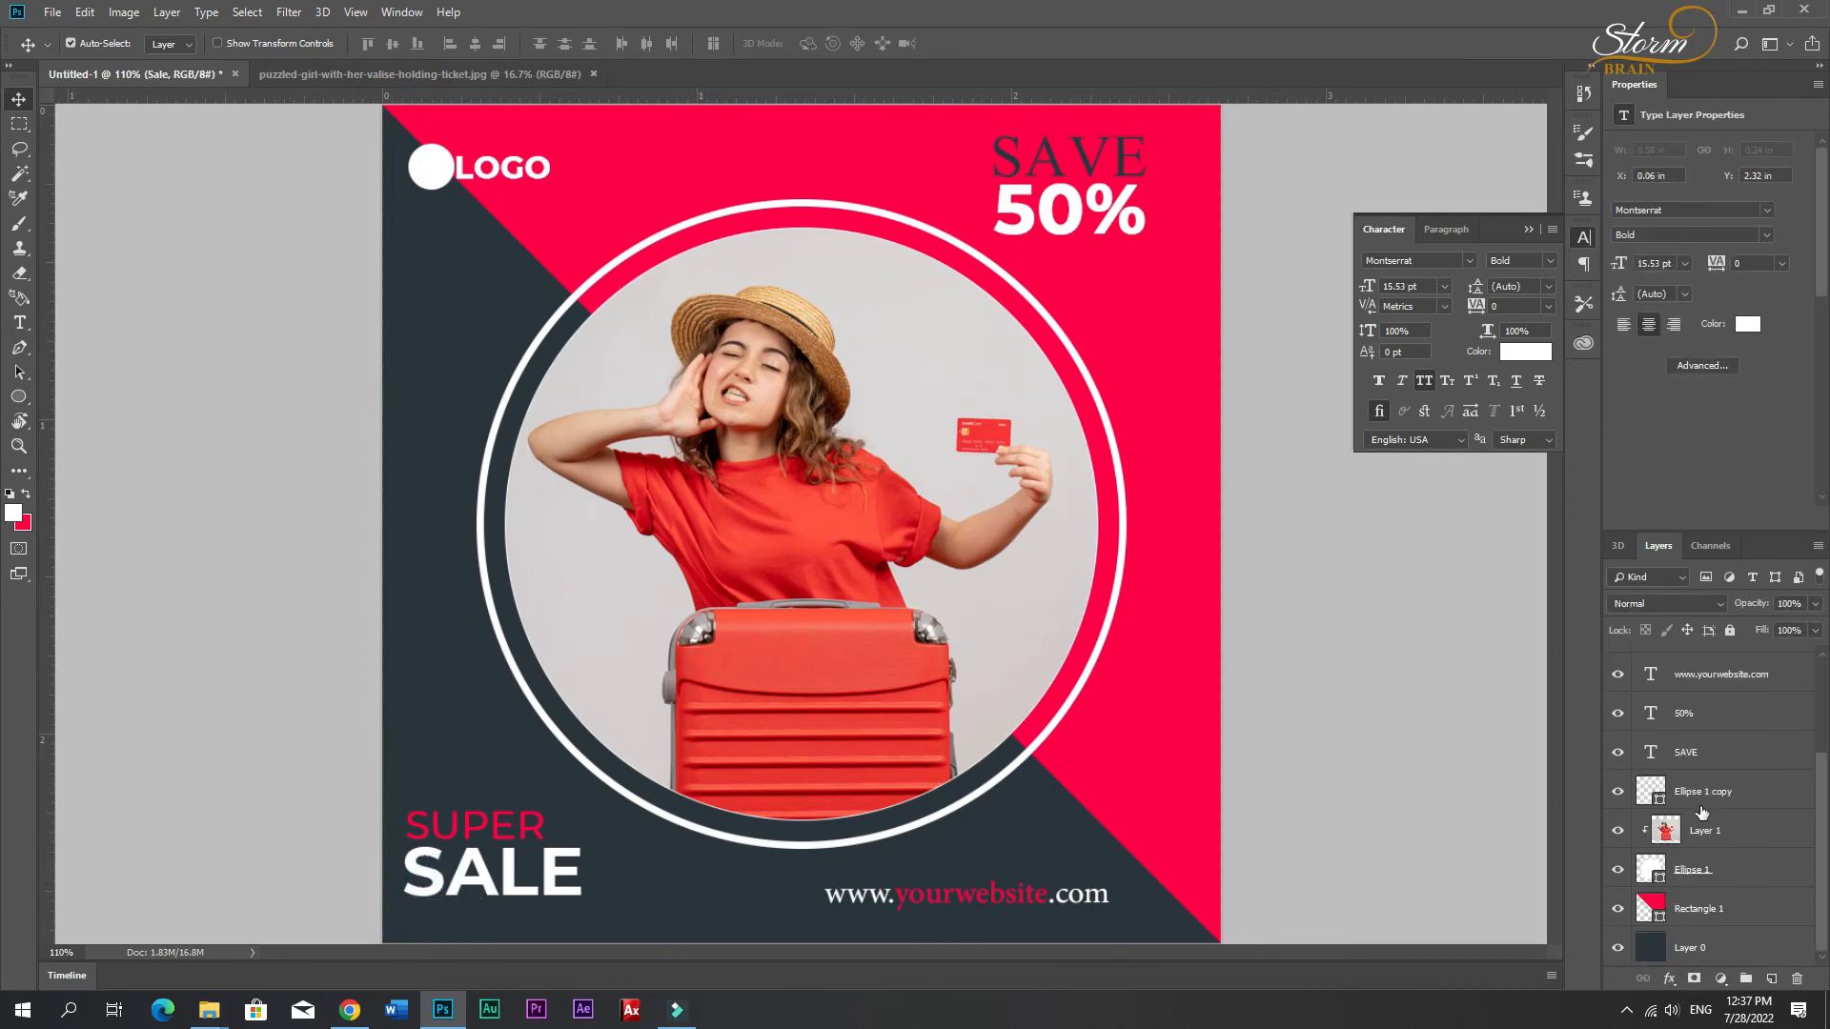
{"action": "left_click", "coordinate": [1697, 806]}
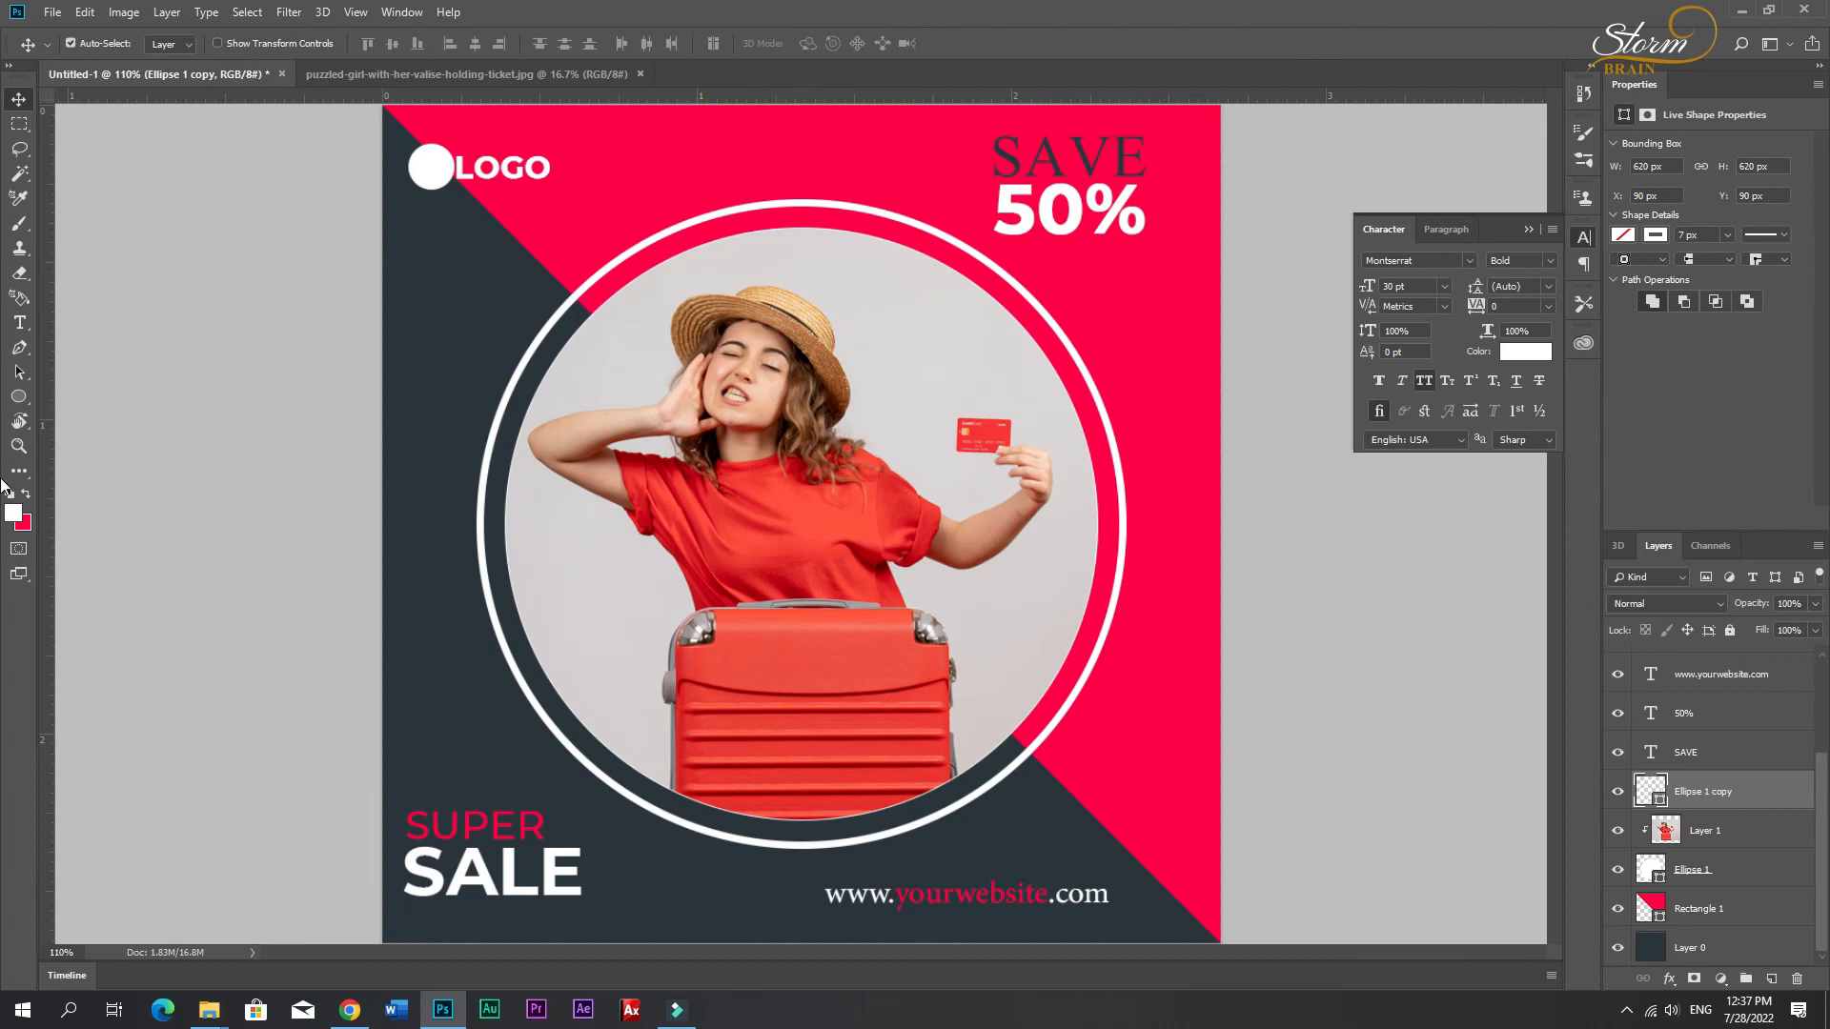
{"action": "left_click", "coordinate": [18, 396]}
{"action": "left_click_drag", "start_coordinate": [410, 774], "coordinate": [620, 980]}
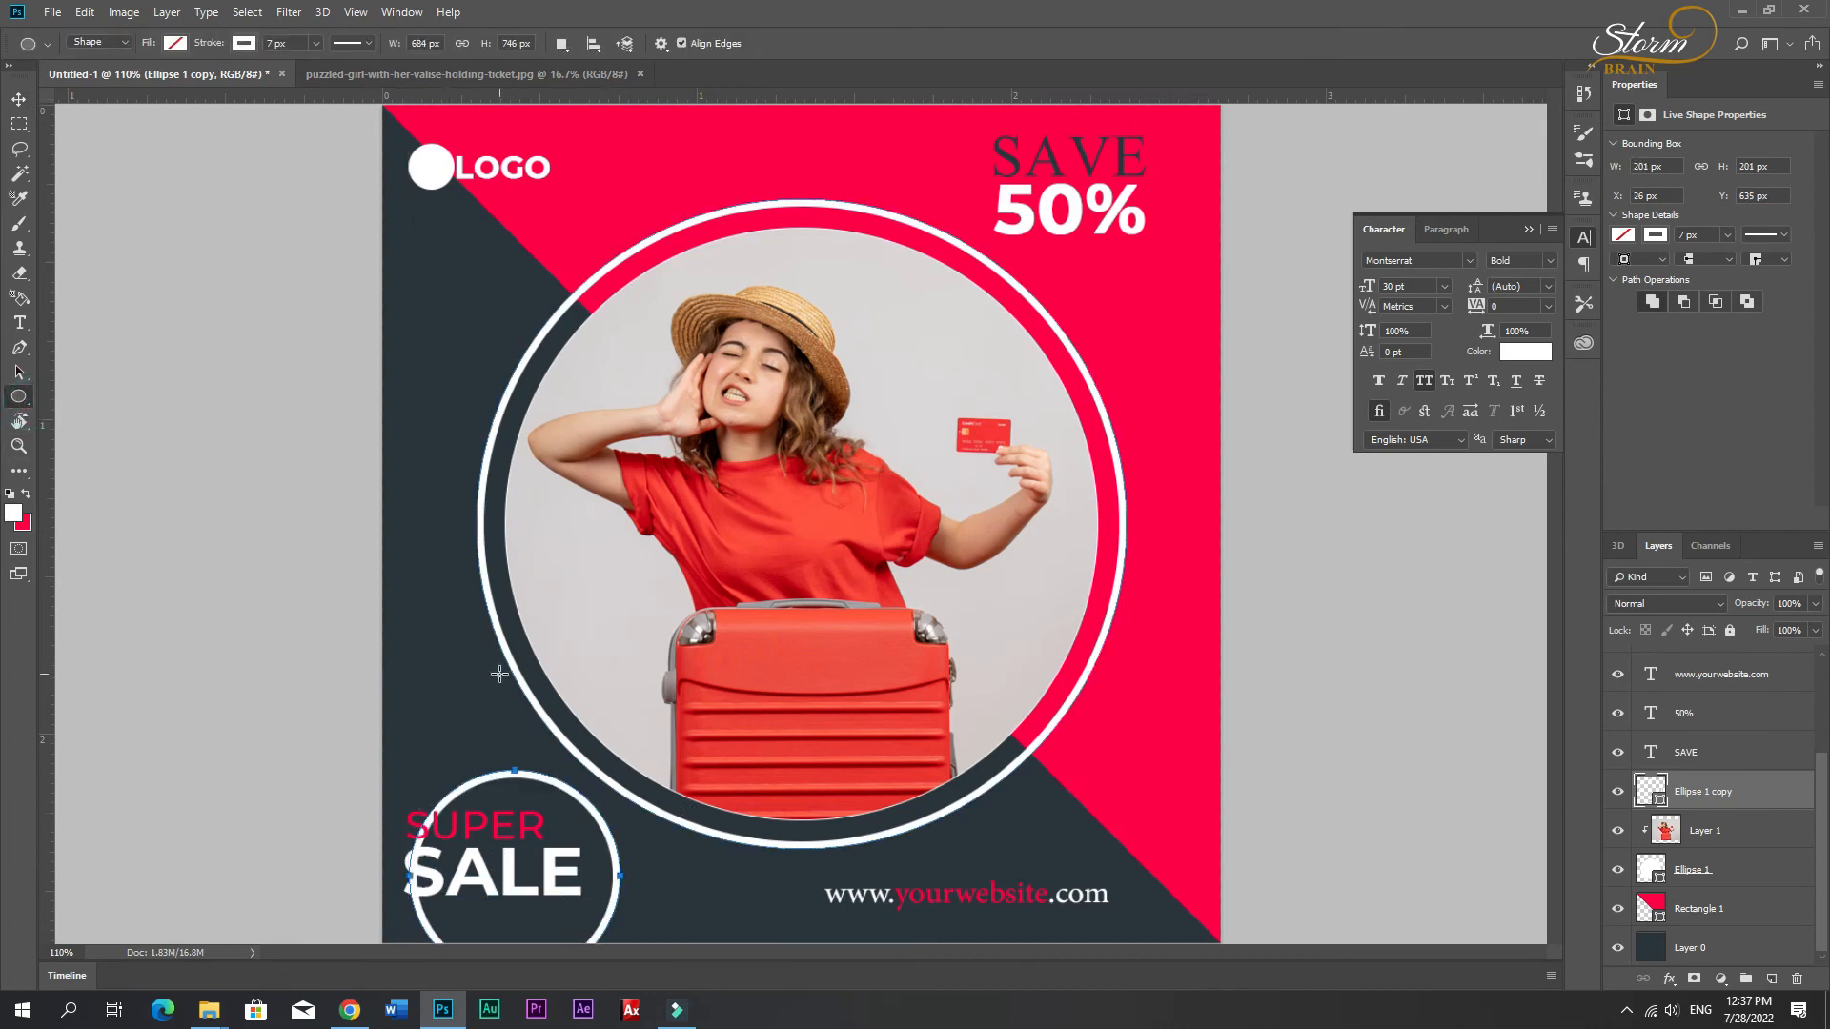
Step: Remove the stroke from the Ellipse 1 copy layer and try a white fill on its circles
{"action": "left_click", "coordinate": [245, 42]}
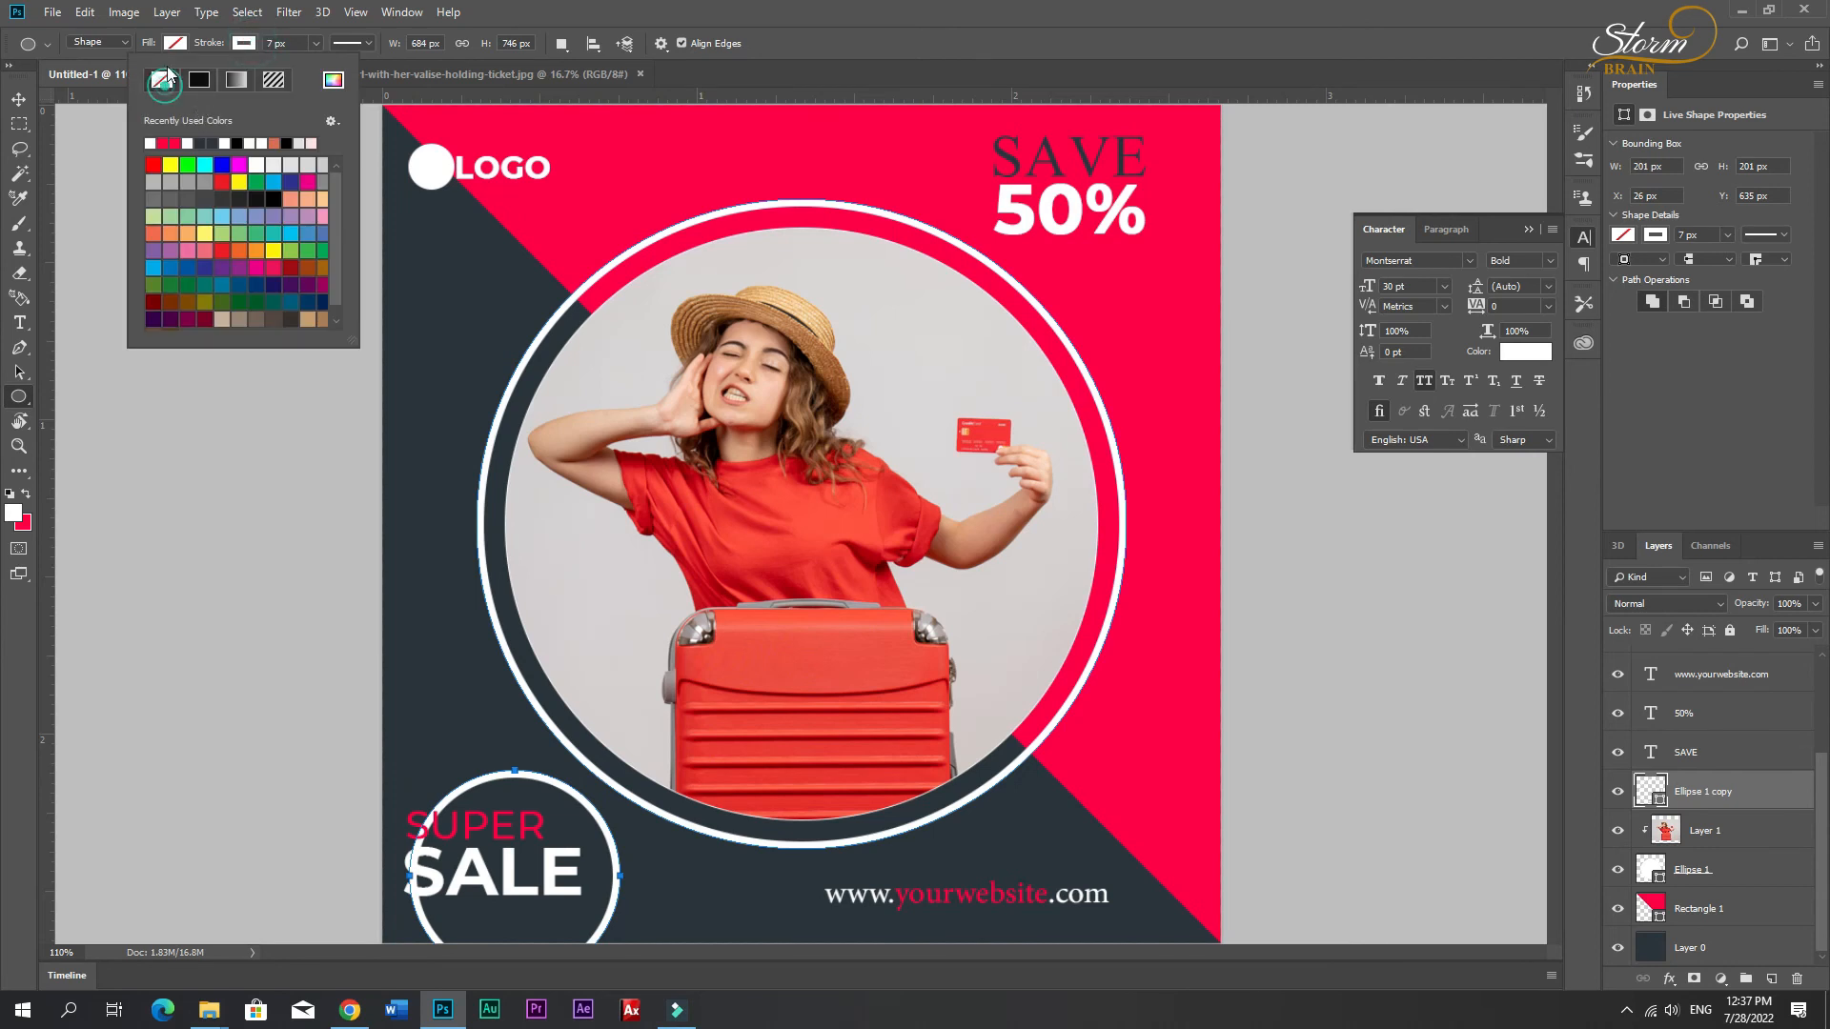
{"action": "left_click", "coordinate": [161, 79]}
{"action": "left_click", "coordinate": [177, 43]}
{"action": "left_click", "coordinate": [82, 143]}
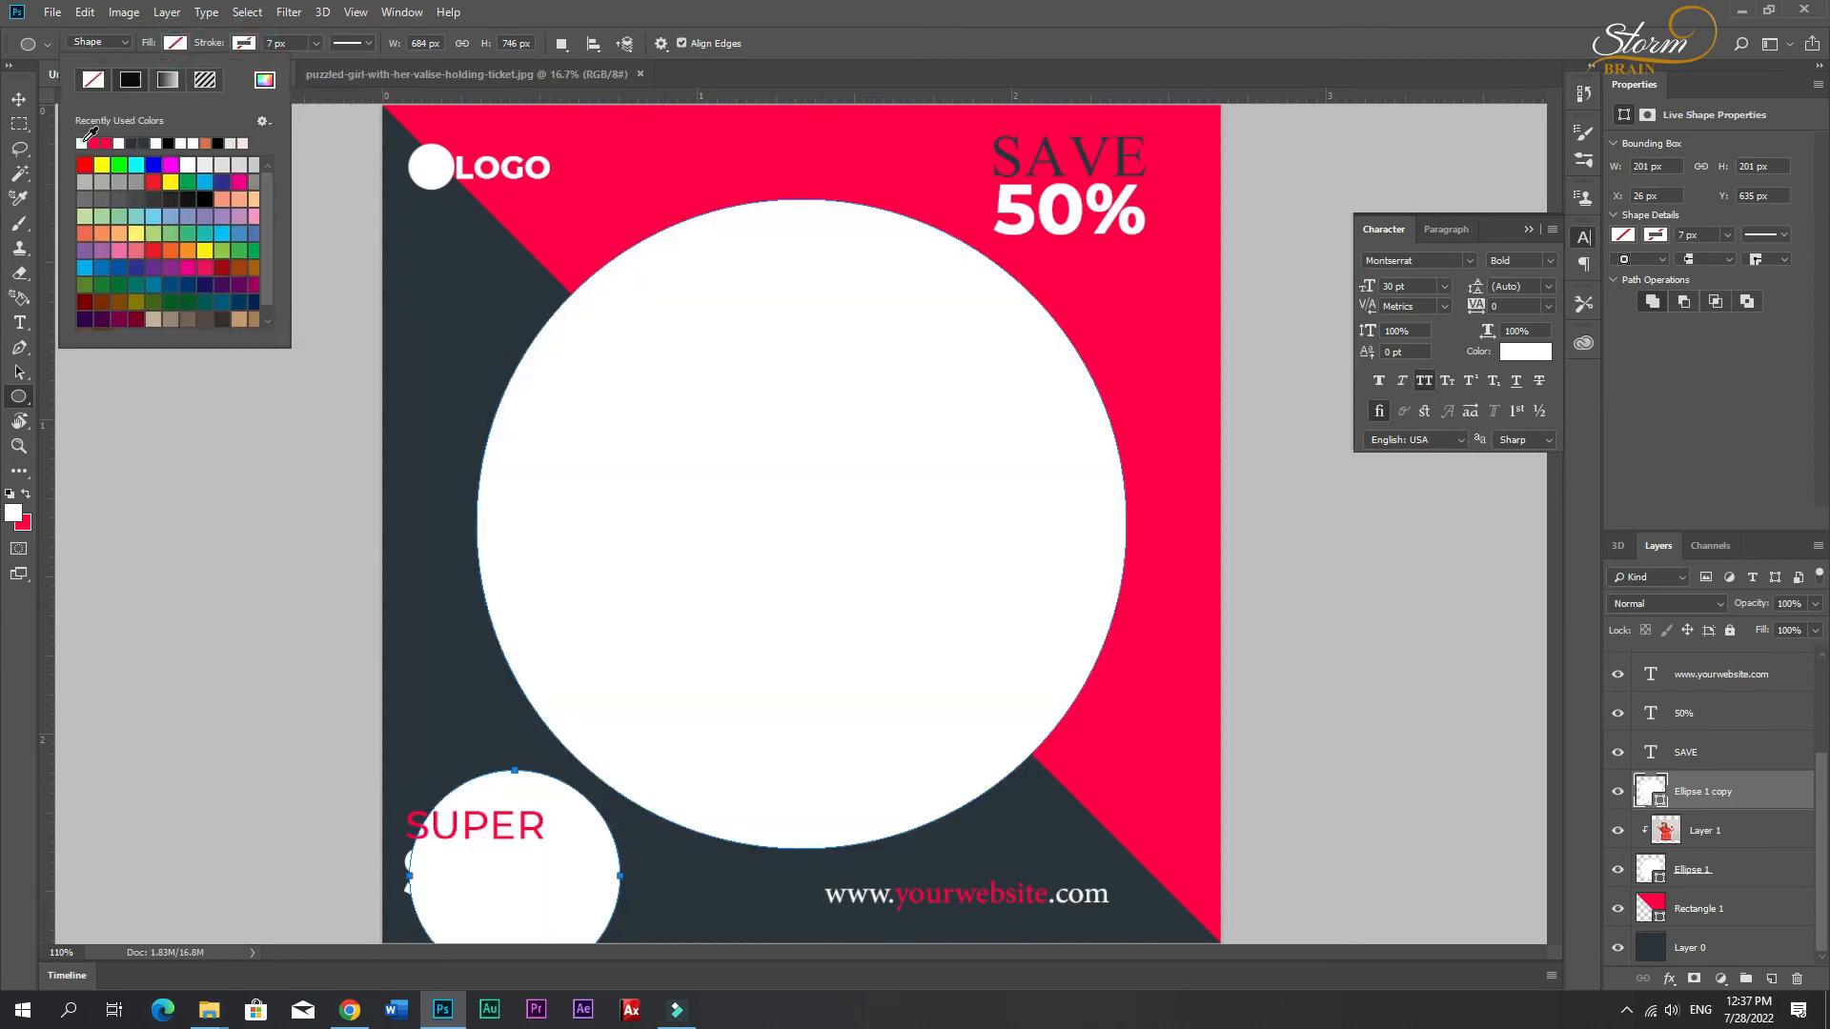
{"action": "left_click", "coordinate": [18, 99]}
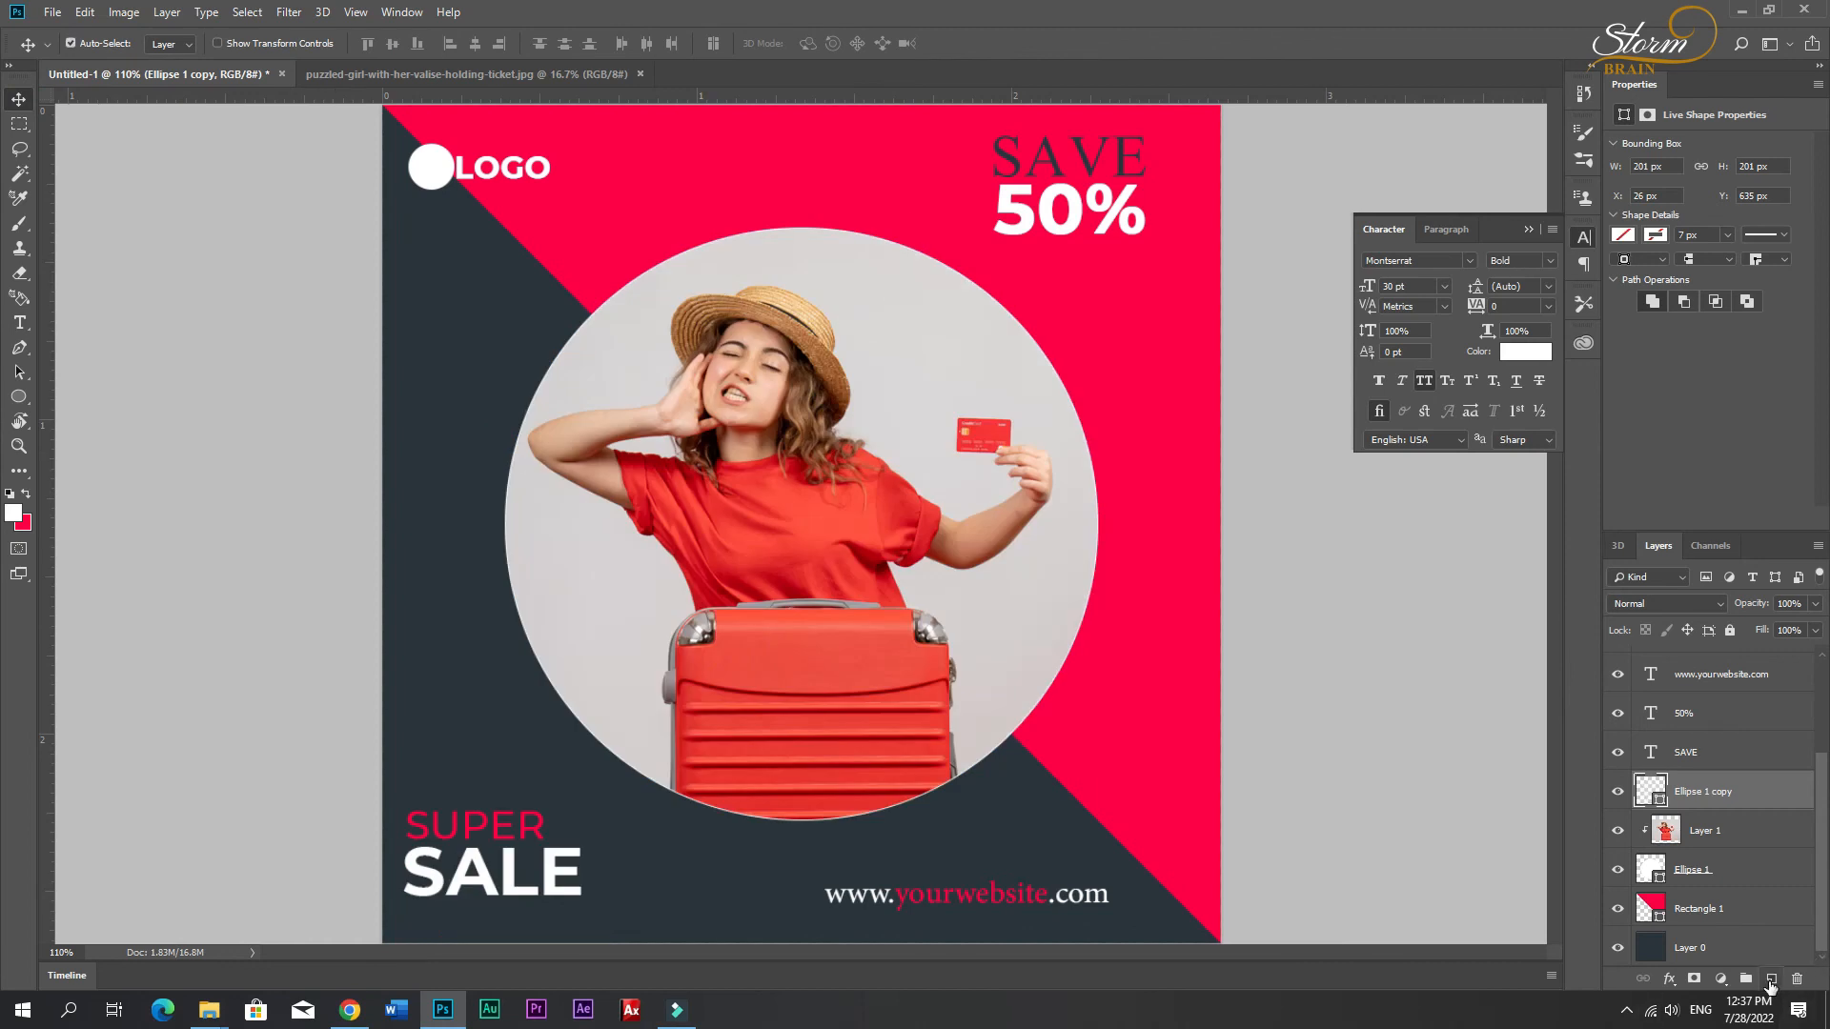
Step: Draw a white circle about 169 px wide over the SUPER SALE text on a new layer above Ellipse 1 copy
{"action": "left_click", "coordinate": [1770, 980]}
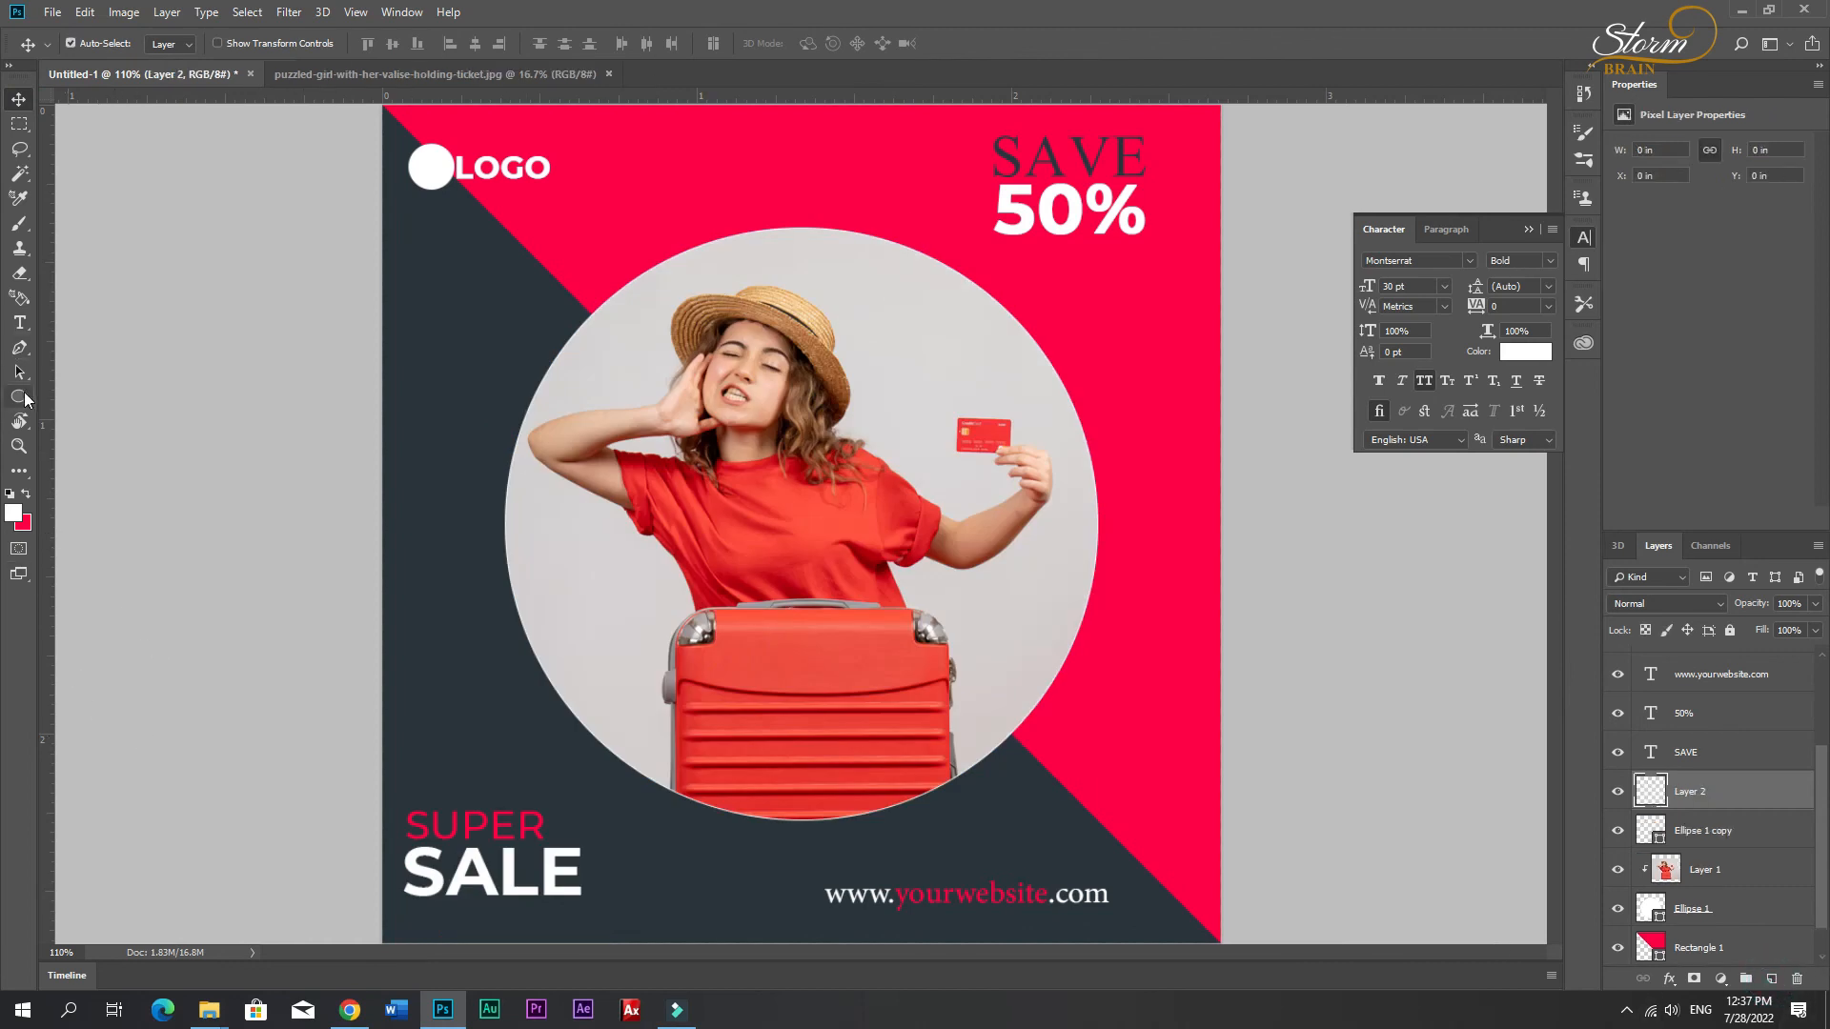
{"action": "left_click", "coordinate": [18, 396]}
{"action": "mouse_move", "coordinate": [395, 775]}
{"action": "left_mouse_down"}
{"action": "mouse_move", "coordinate": [557, 855]}
{"action": "mouse_move", "coordinate": [595, 908]}
{"action": "mouse_move", "coordinate": [543, 934]}
{"action": "left_mouse_up"}
{"action": "left_click", "coordinate": [18, 99]}
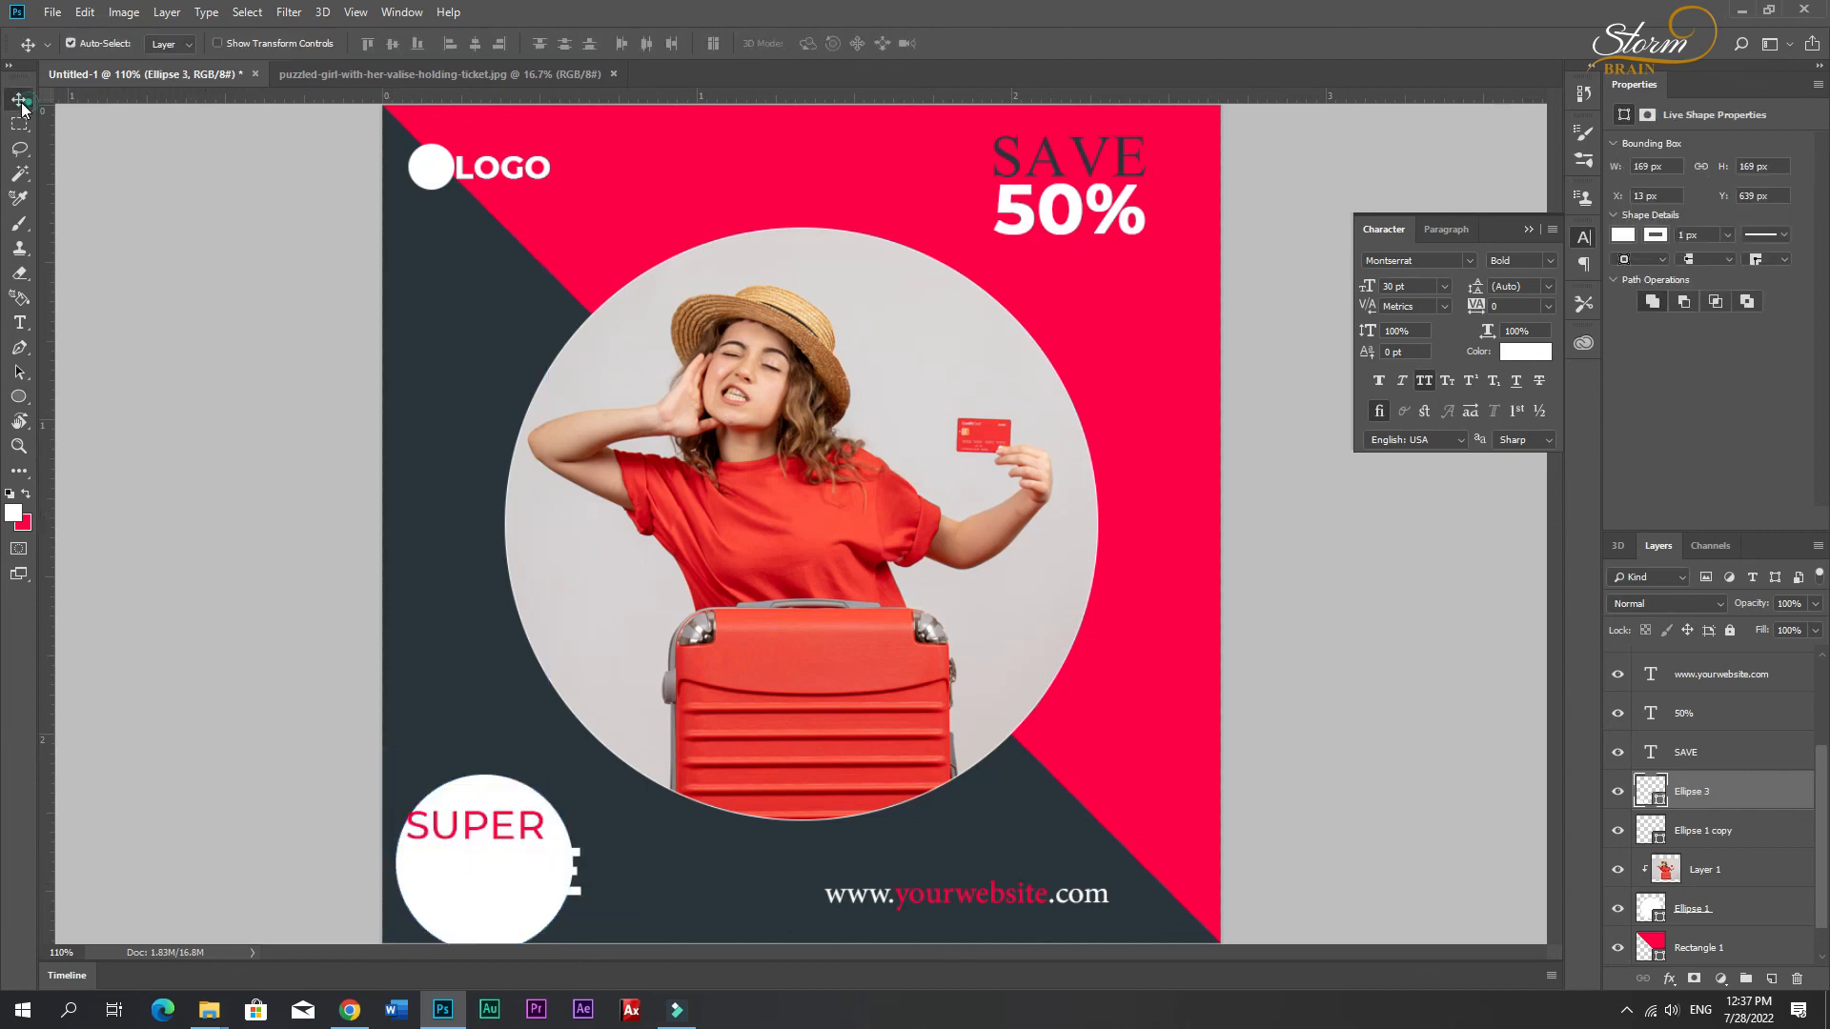
Step: Scale the new white circle up to about 169% and position it partly off the canvas at the lower-left corner
{"action": "key", "text": "ctrl+t"}
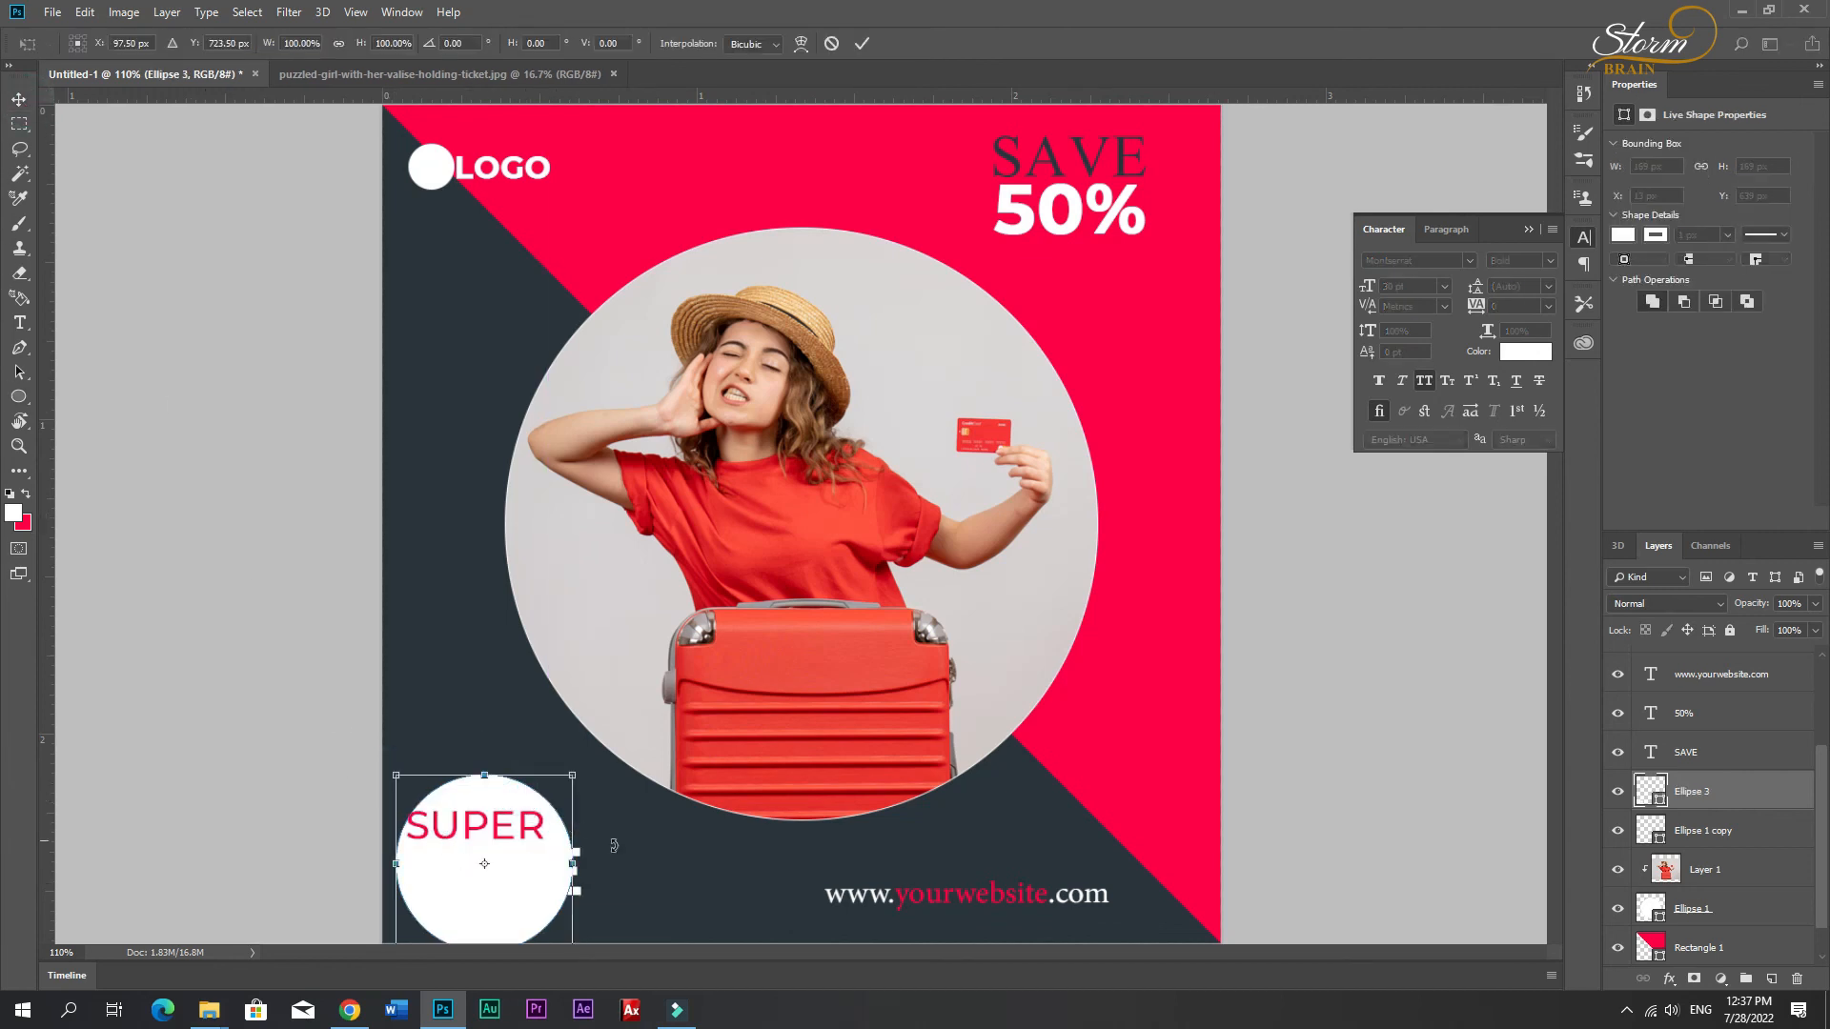
{"action": "left_click_drag", "start_coordinate": [577, 770], "coordinate": [636, 715]}
{"action": "left_click_drag", "start_coordinate": [481, 860], "coordinate": [567, 861]}
{"action": "key", "text": "ctrl+minus"}
{"action": "scroll", "coordinate": [514, 829], "scroll_direction": "up", "scroll_amount": 1}
Step: Warp the enlarged circle by pulling its upper-right part inward to form a wavy edge beside SUPER SALE
{"action": "right_click", "coordinate": [568, 860]}
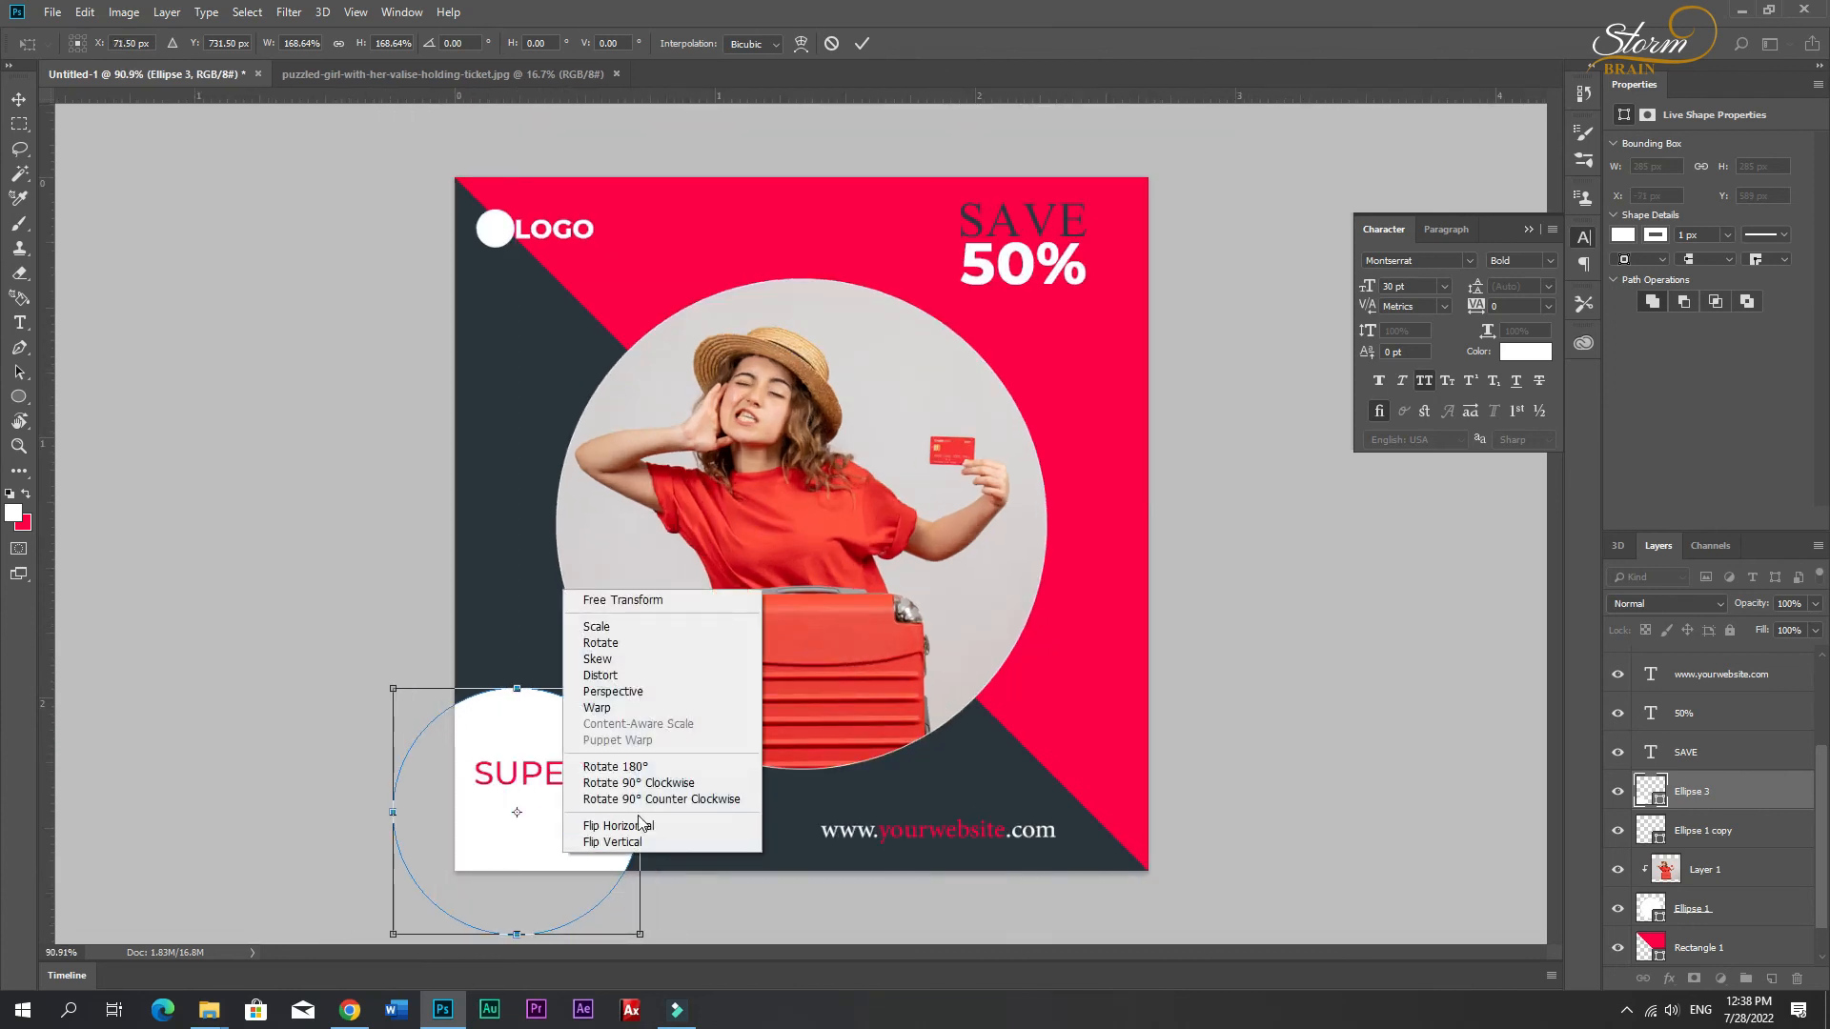
{"action": "left_click", "coordinate": [597, 708]}
{"action": "left_click_drag", "start_coordinate": [604, 727], "coordinate": [496, 862]}
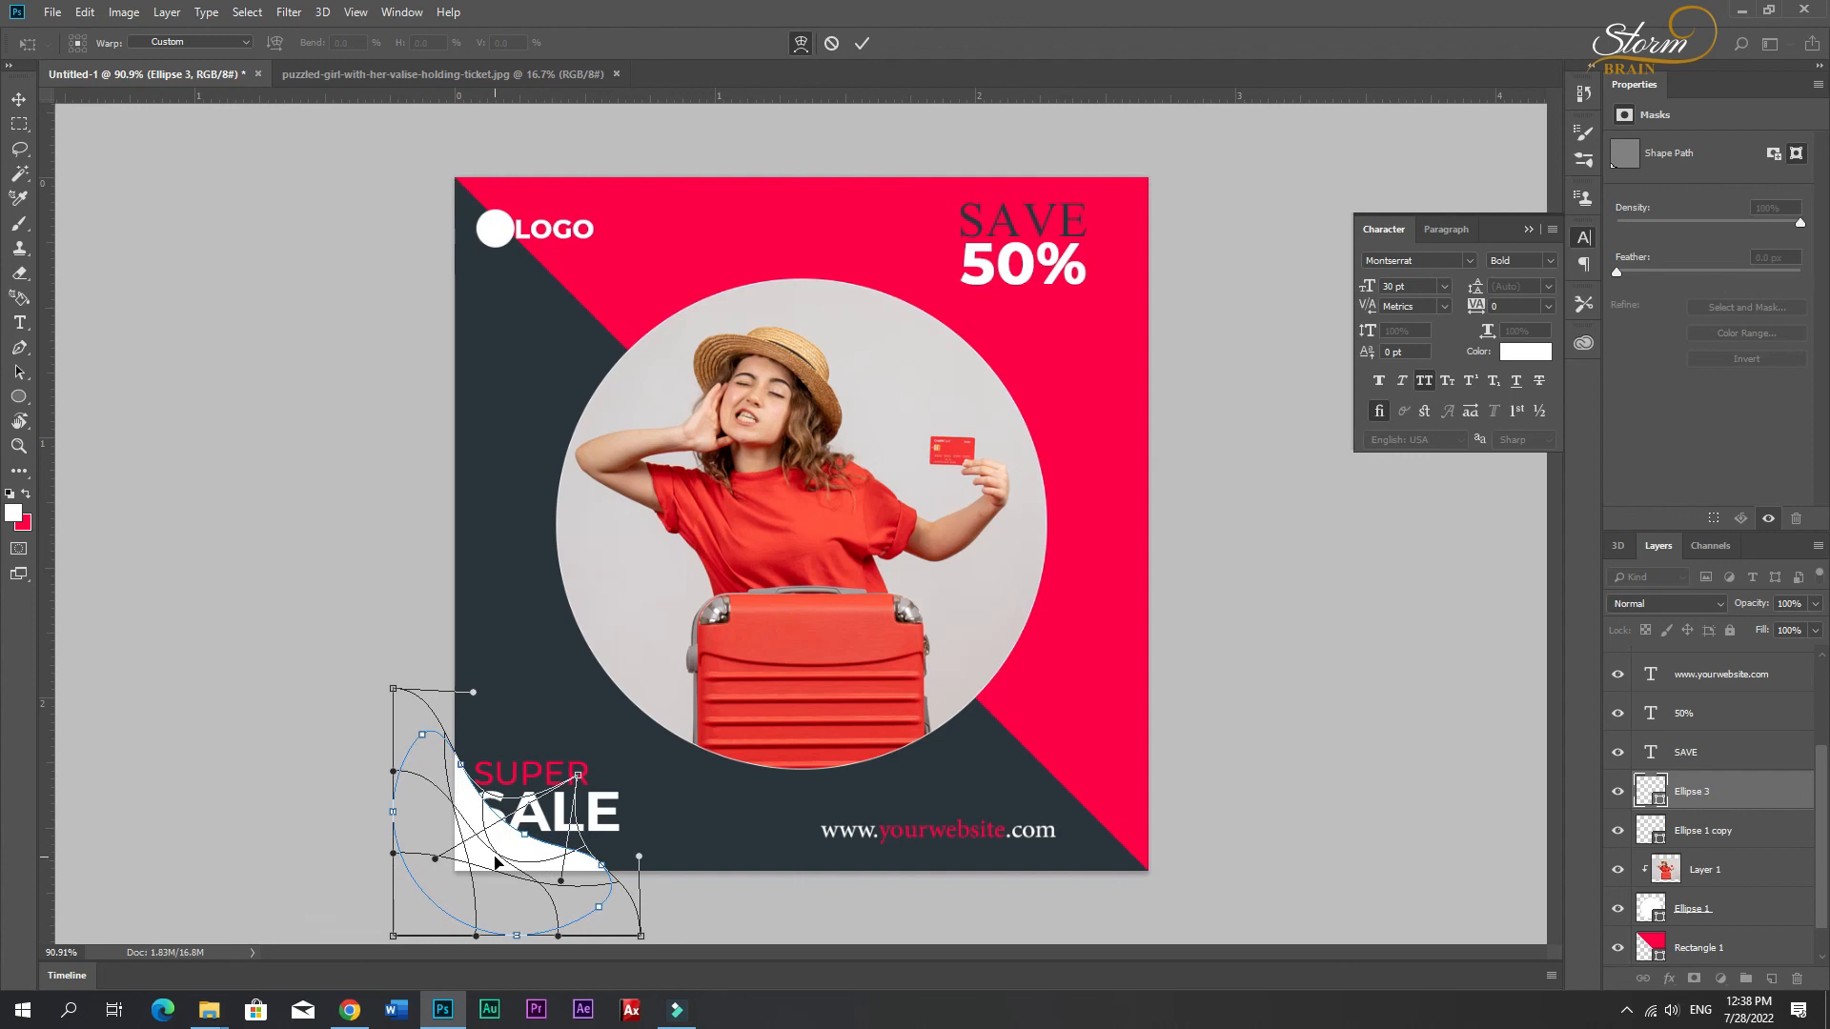
{"action": "key", "text": "Return"}
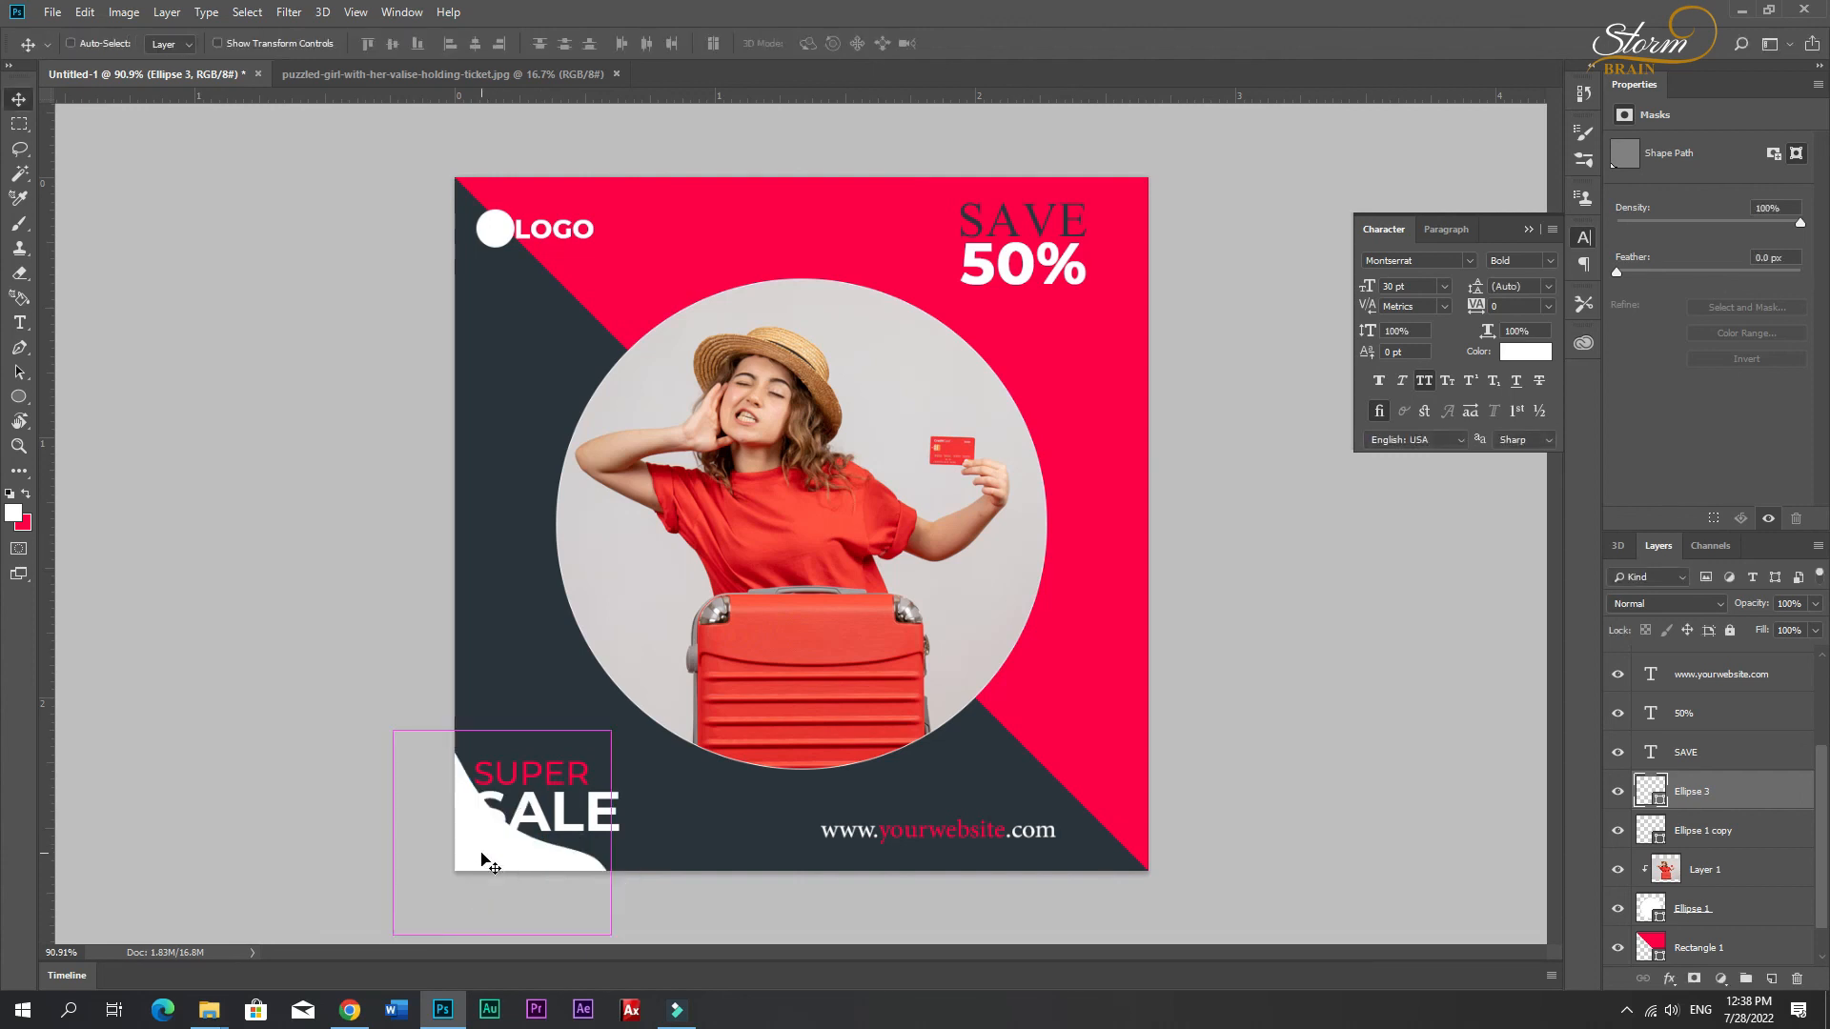
Step: Scale the warped white shape to about 199% and place it so its wavy edge sweeps around SUPER SALE in the canvas's lower-left corner
{"action": "key", "text": "ctrl+t"}
{"action": "left_click_drag", "start_coordinate": [489, 864], "coordinate": [531, 815]}
{"action": "left_click_drag", "start_coordinate": [447, 883], "coordinate": [533, 816]}
{"action": "left_click_drag", "start_coordinate": [410, 899], "coordinate": [273, 1024]}
{"action": "left_click_drag", "start_coordinate": [481, 856], "coordinate": [555, 784]}
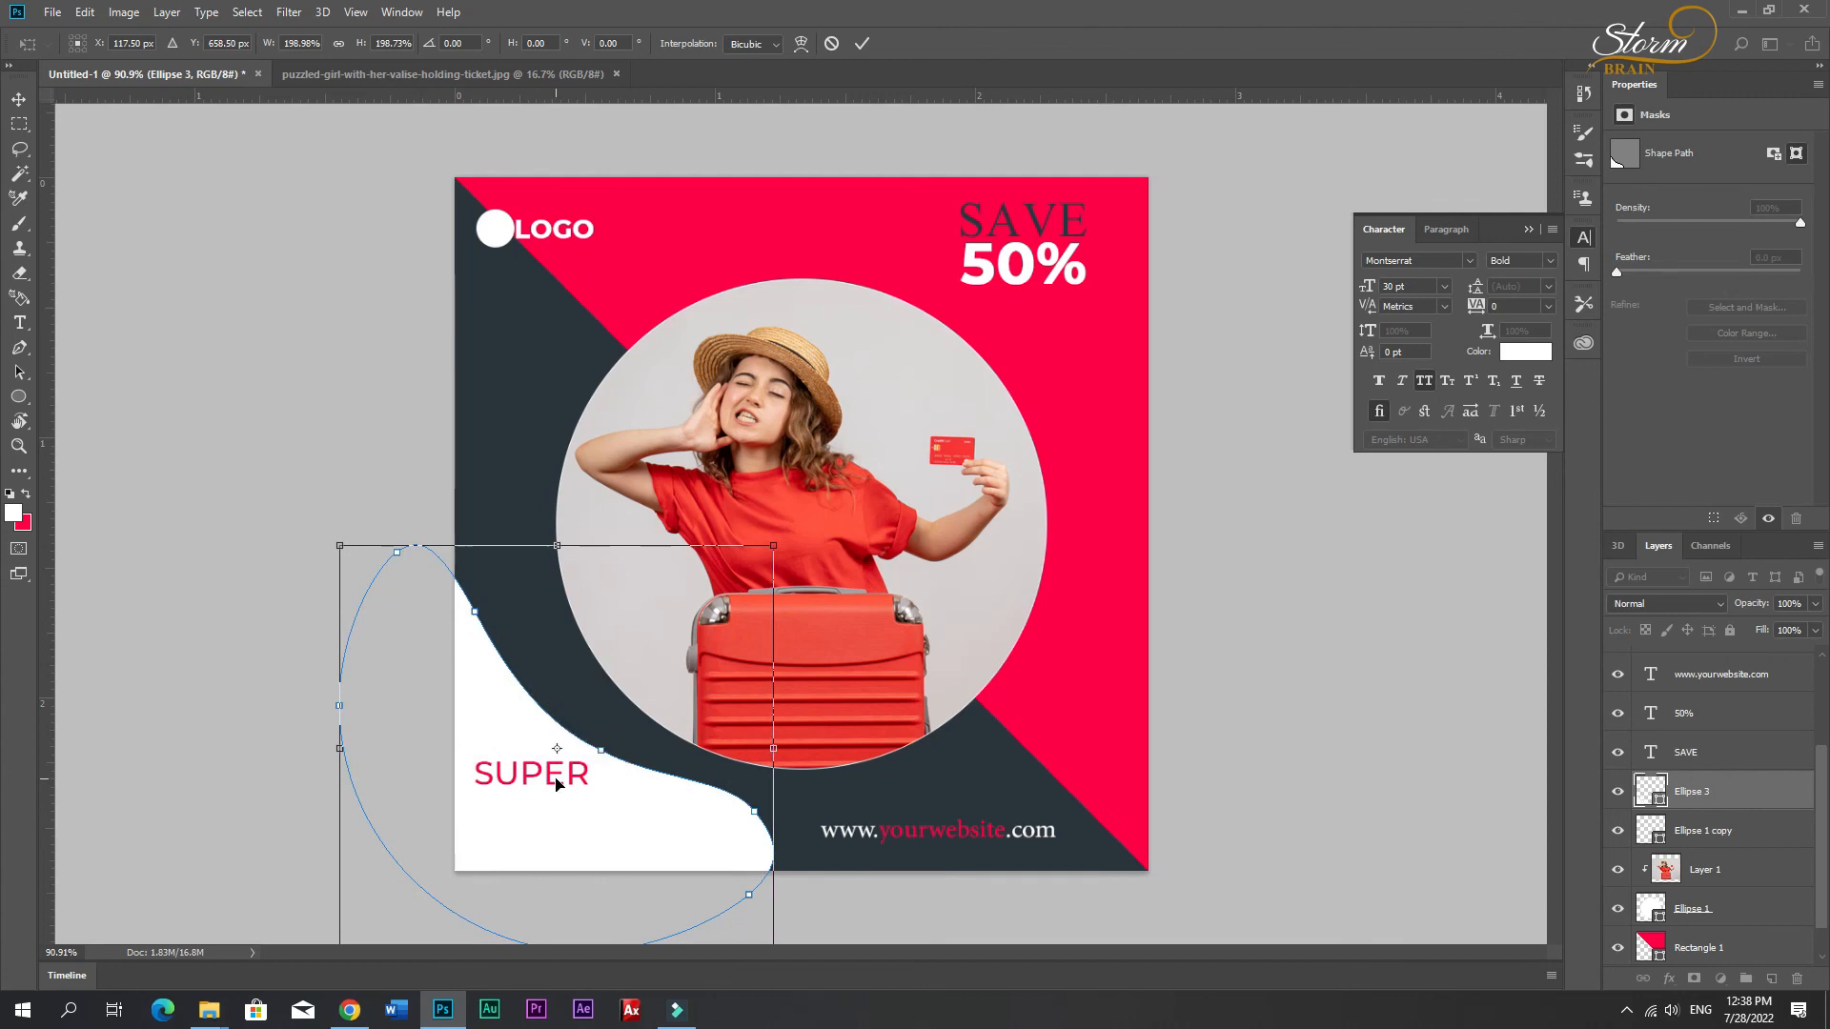
{"action": "key", "text": "Return"}
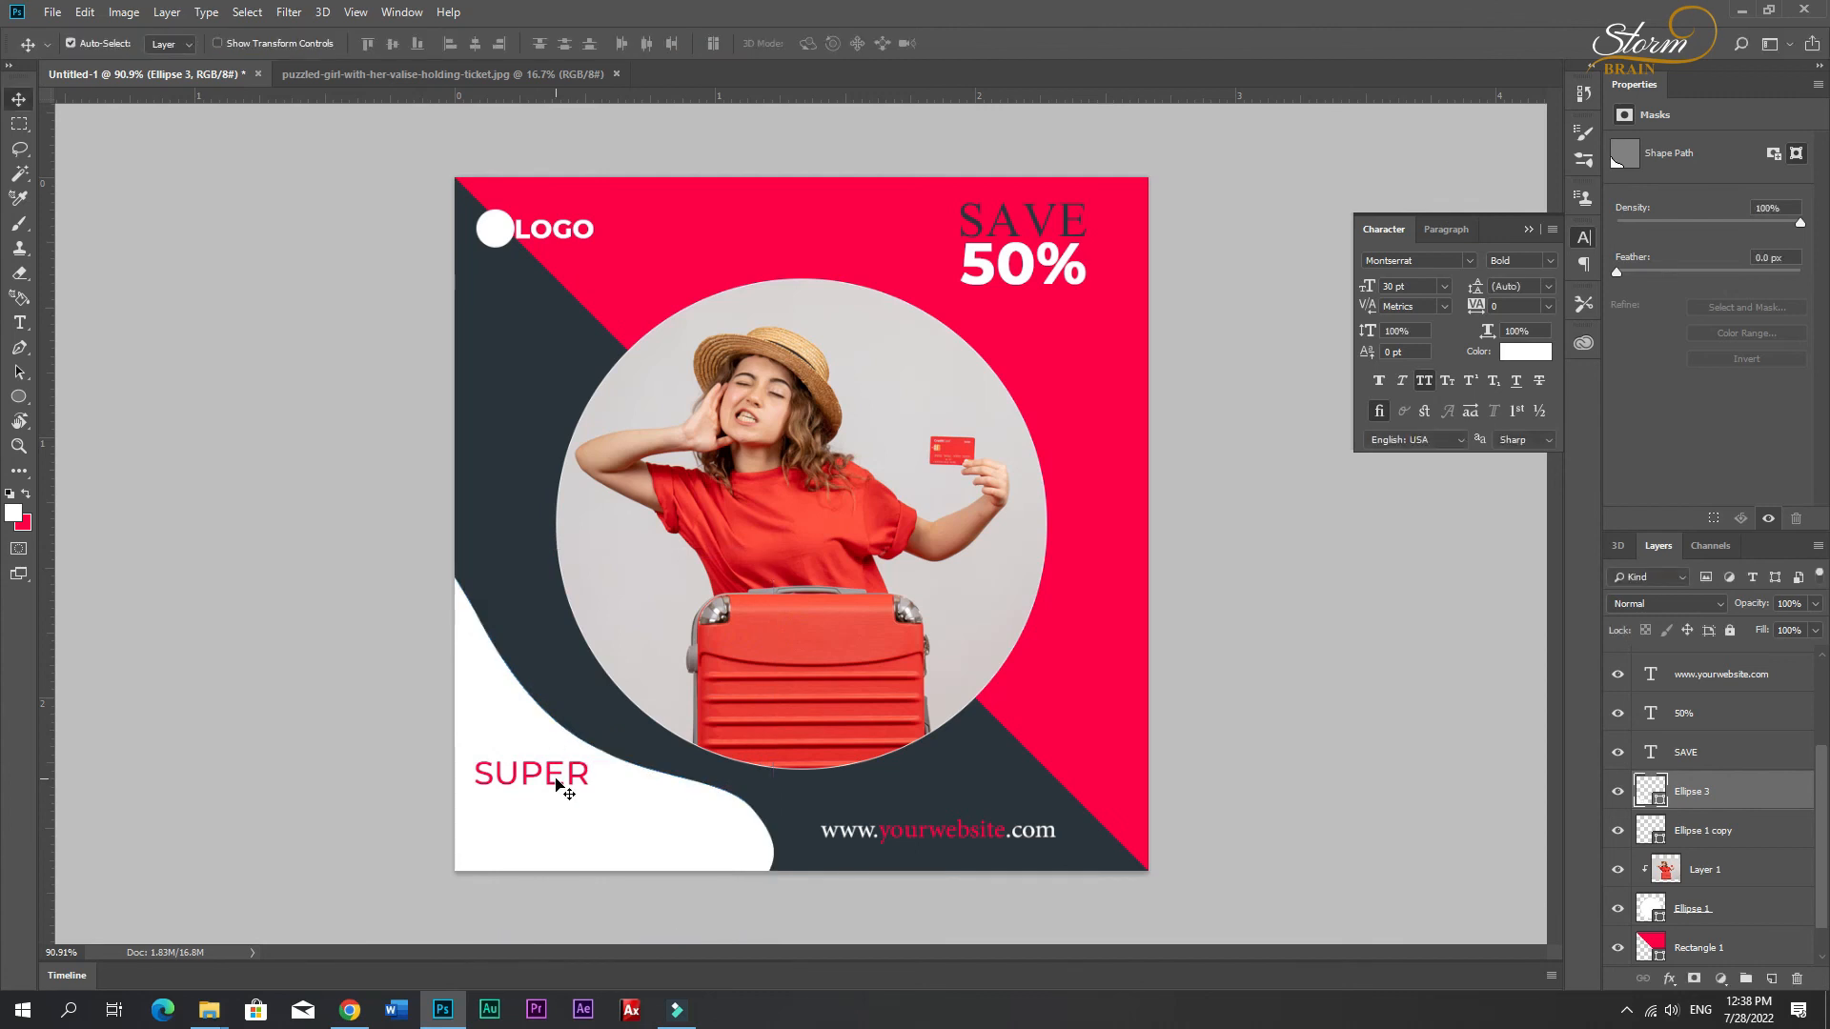
{"action": "left_click", "coordinate": [1685, 753]}
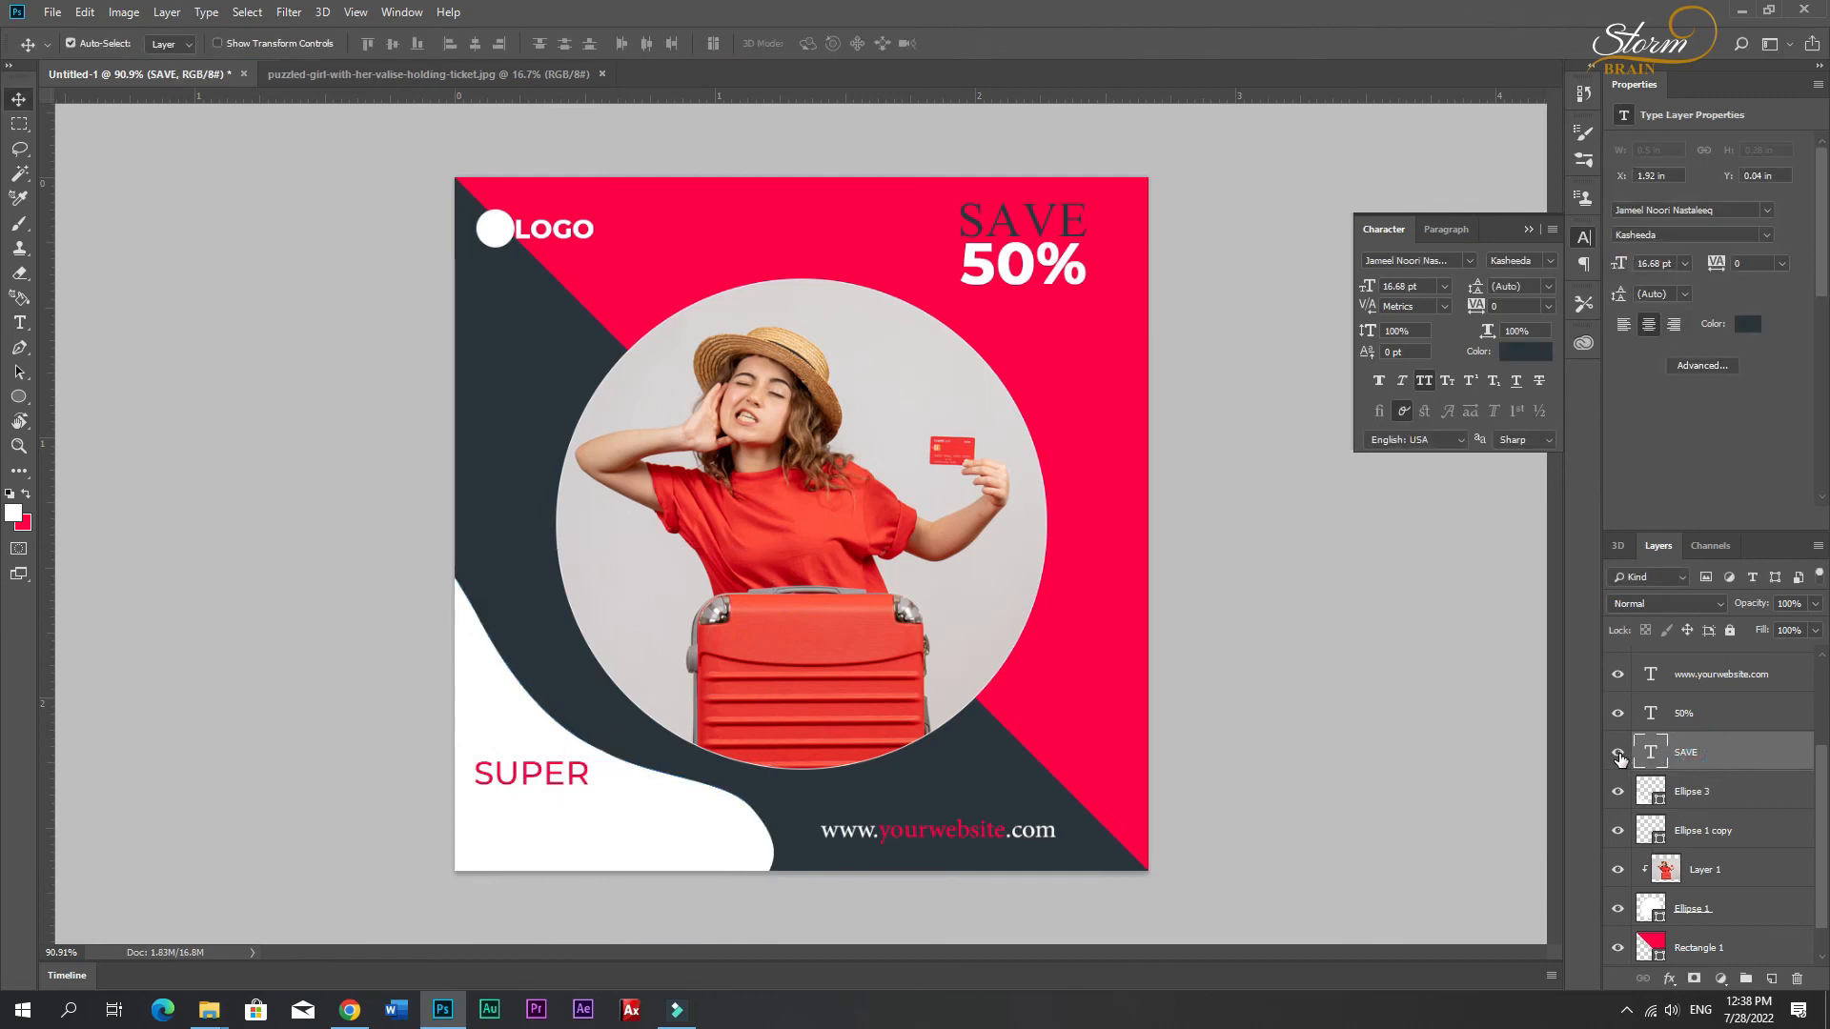
{"action": "left_click", "coordinate": [1617, 752]}
{"action": "left_click", "coordinate": [1617, 753]}
{"action": "double_click", "coordinate": [1644, 757]}
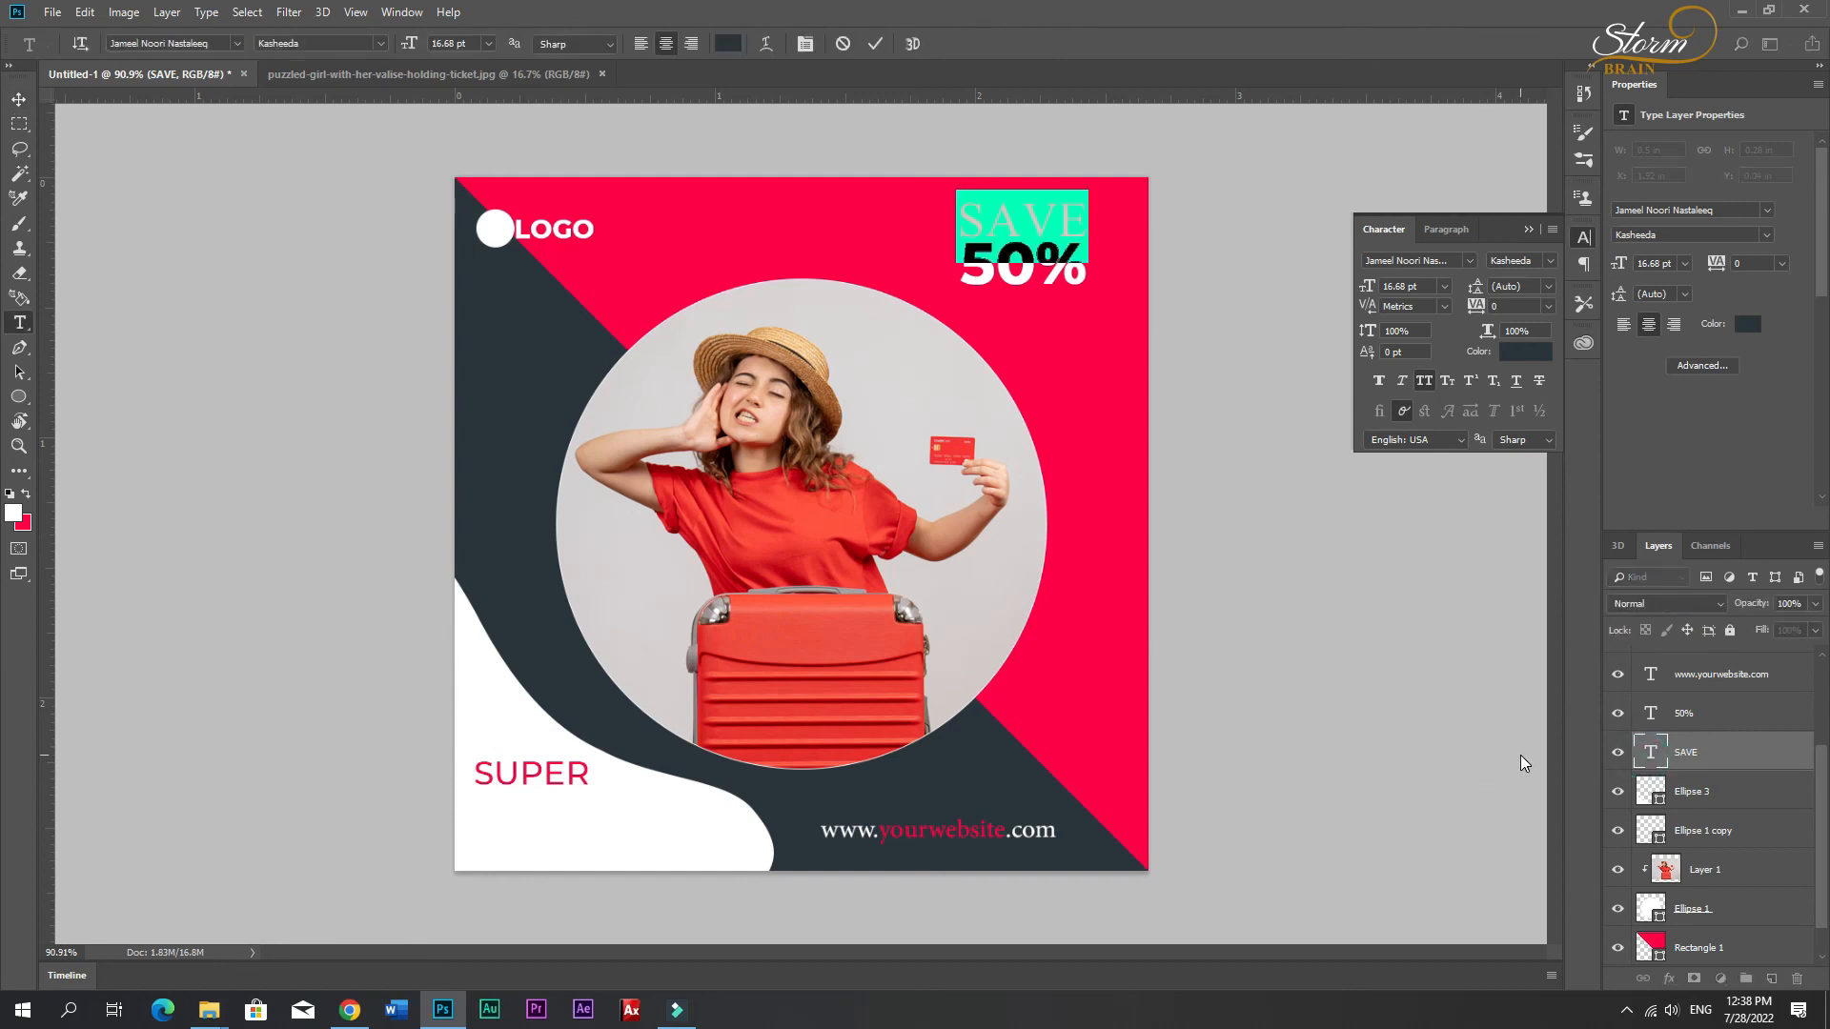
{"action": "key", "text": "Escape"}
{"action": "key", "text": "v"}
{"action": "scroll", "coordinate": [1754, 713], "scroll_direction": "up", "scroll_amount": 3}
Step: Recolour the SALE text with the dark slate #2b343b sampled from the background, and deselect the layer
{"action": "left_click", "coordinate": [1692, 752]}
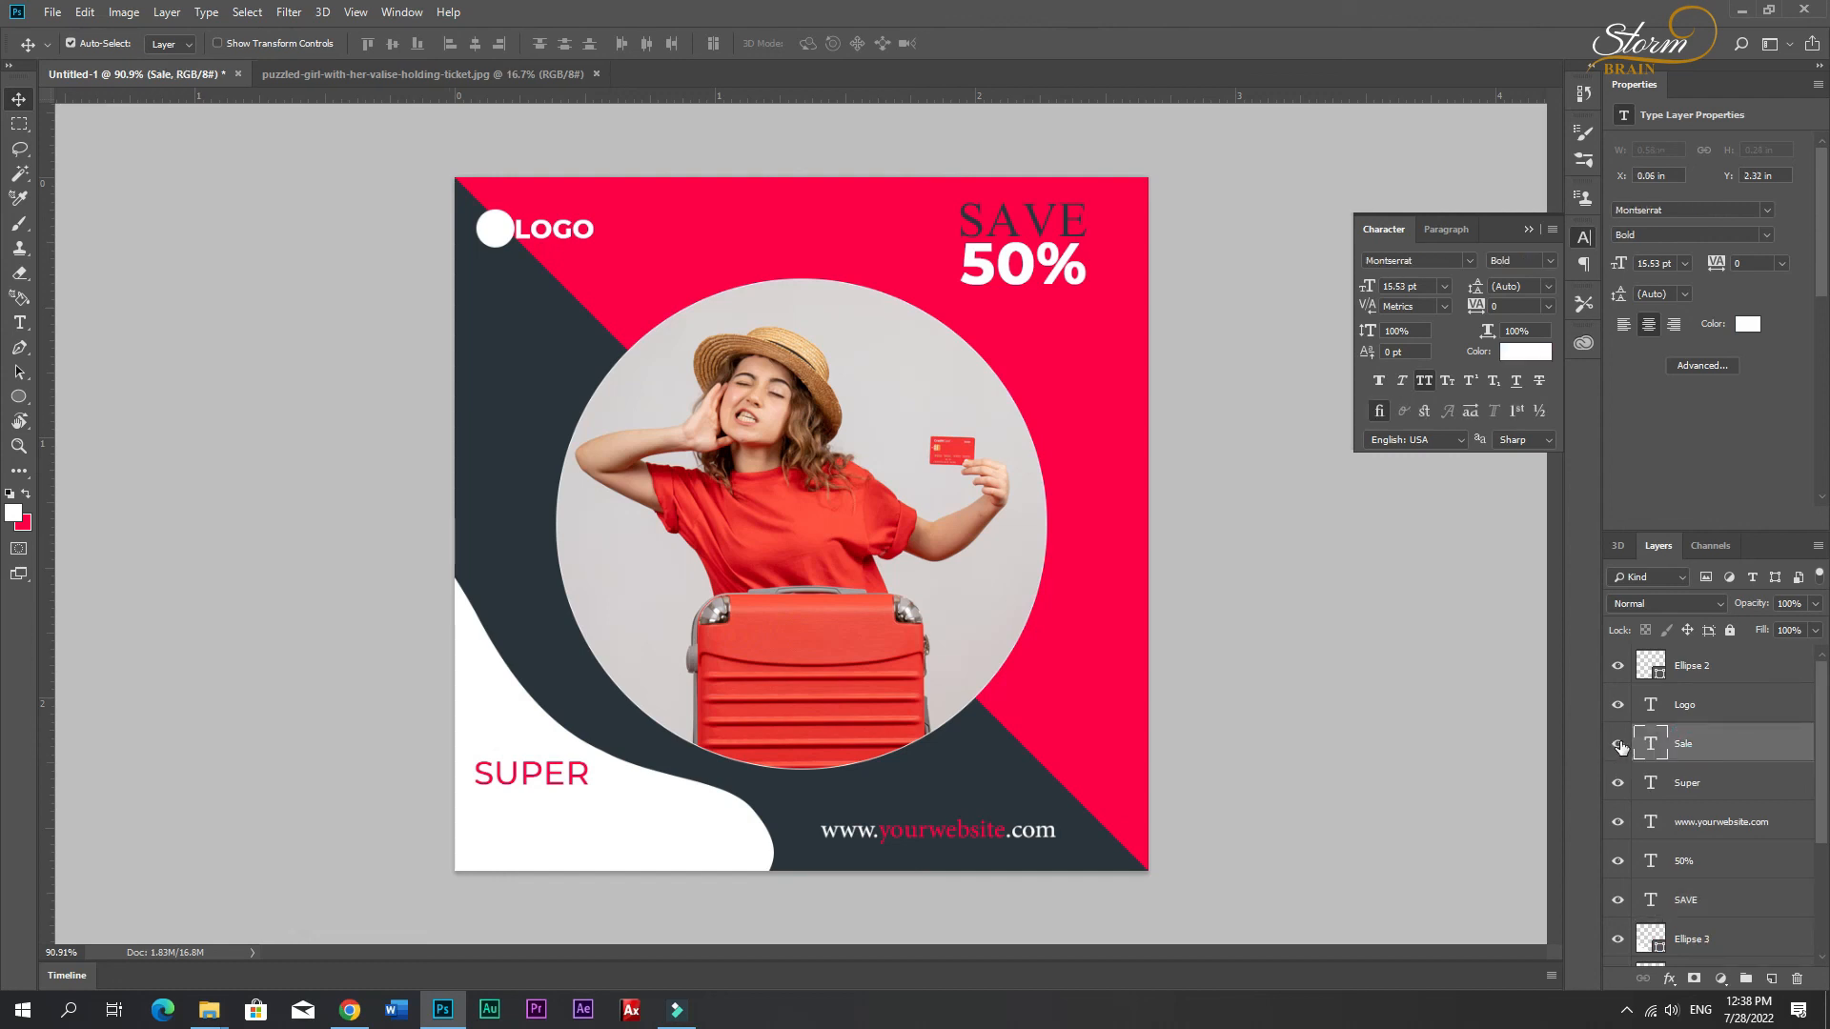
{"action": "double_click", "coordinate": [1643, 749]}
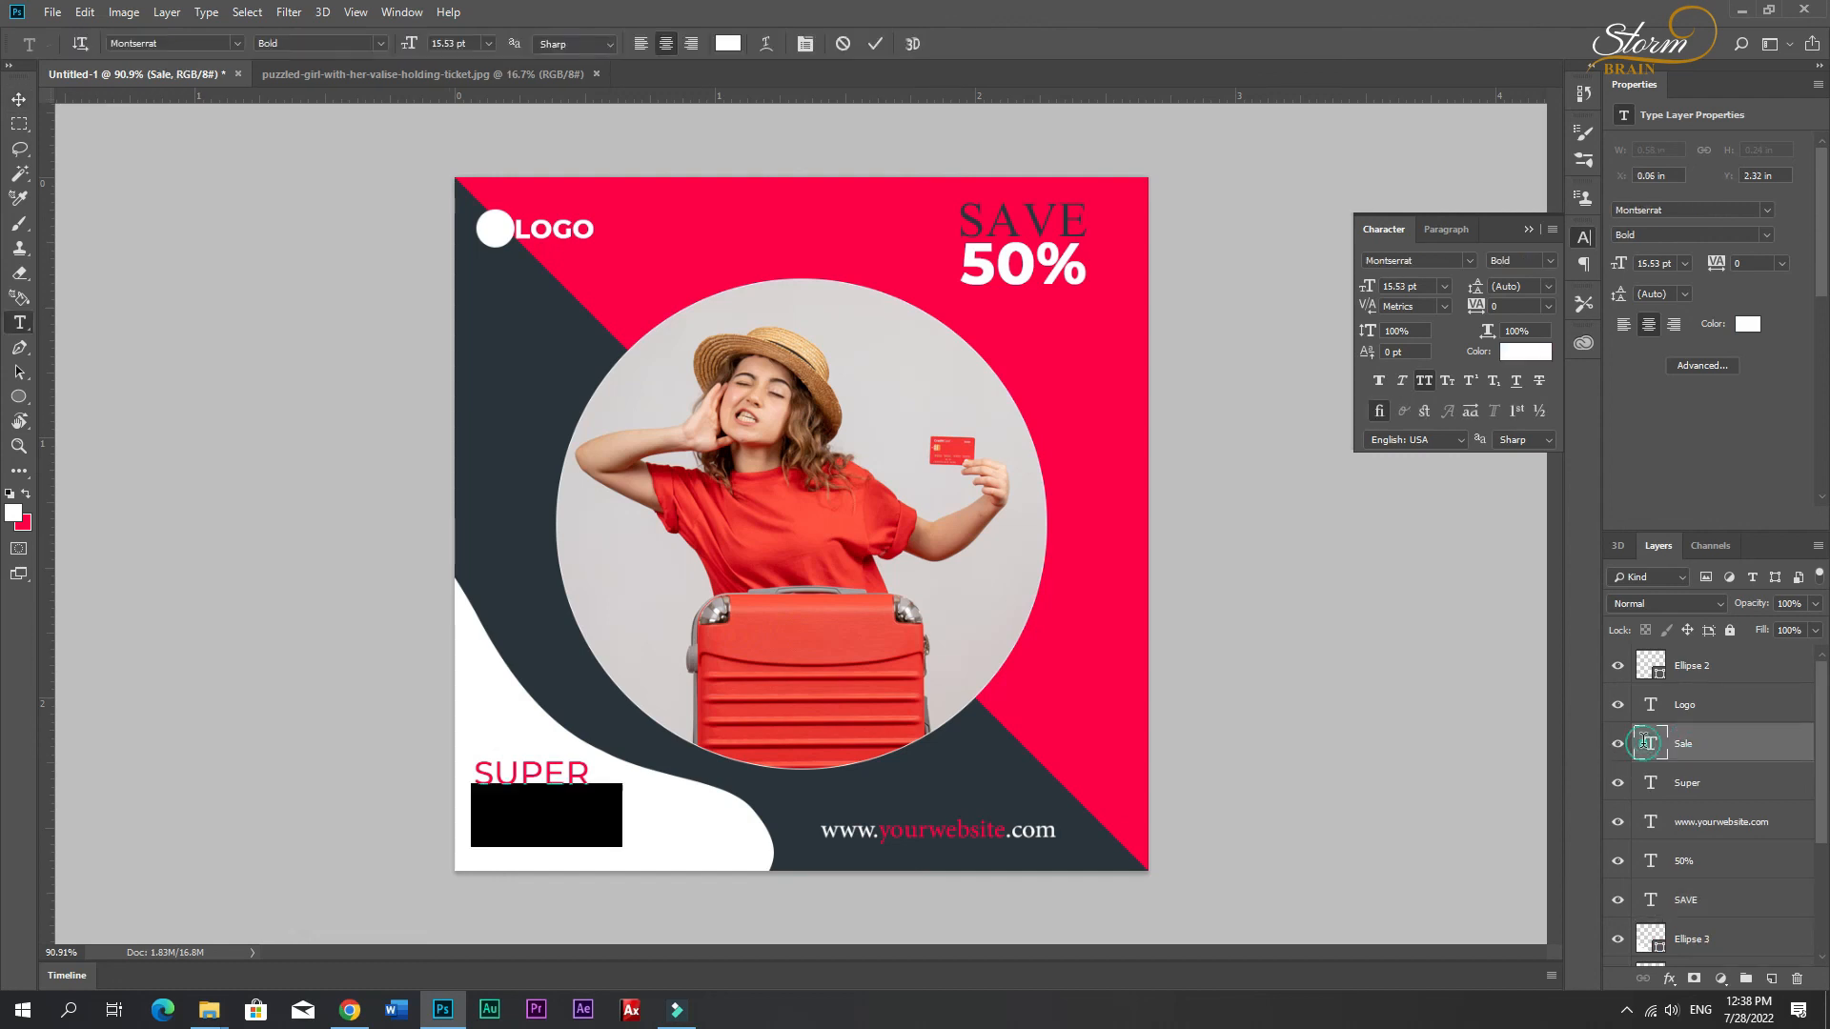
{"action": "left_click", "coordinate": [14, 513]}
{"action": "left_click", "coordinate": [507, 464]}
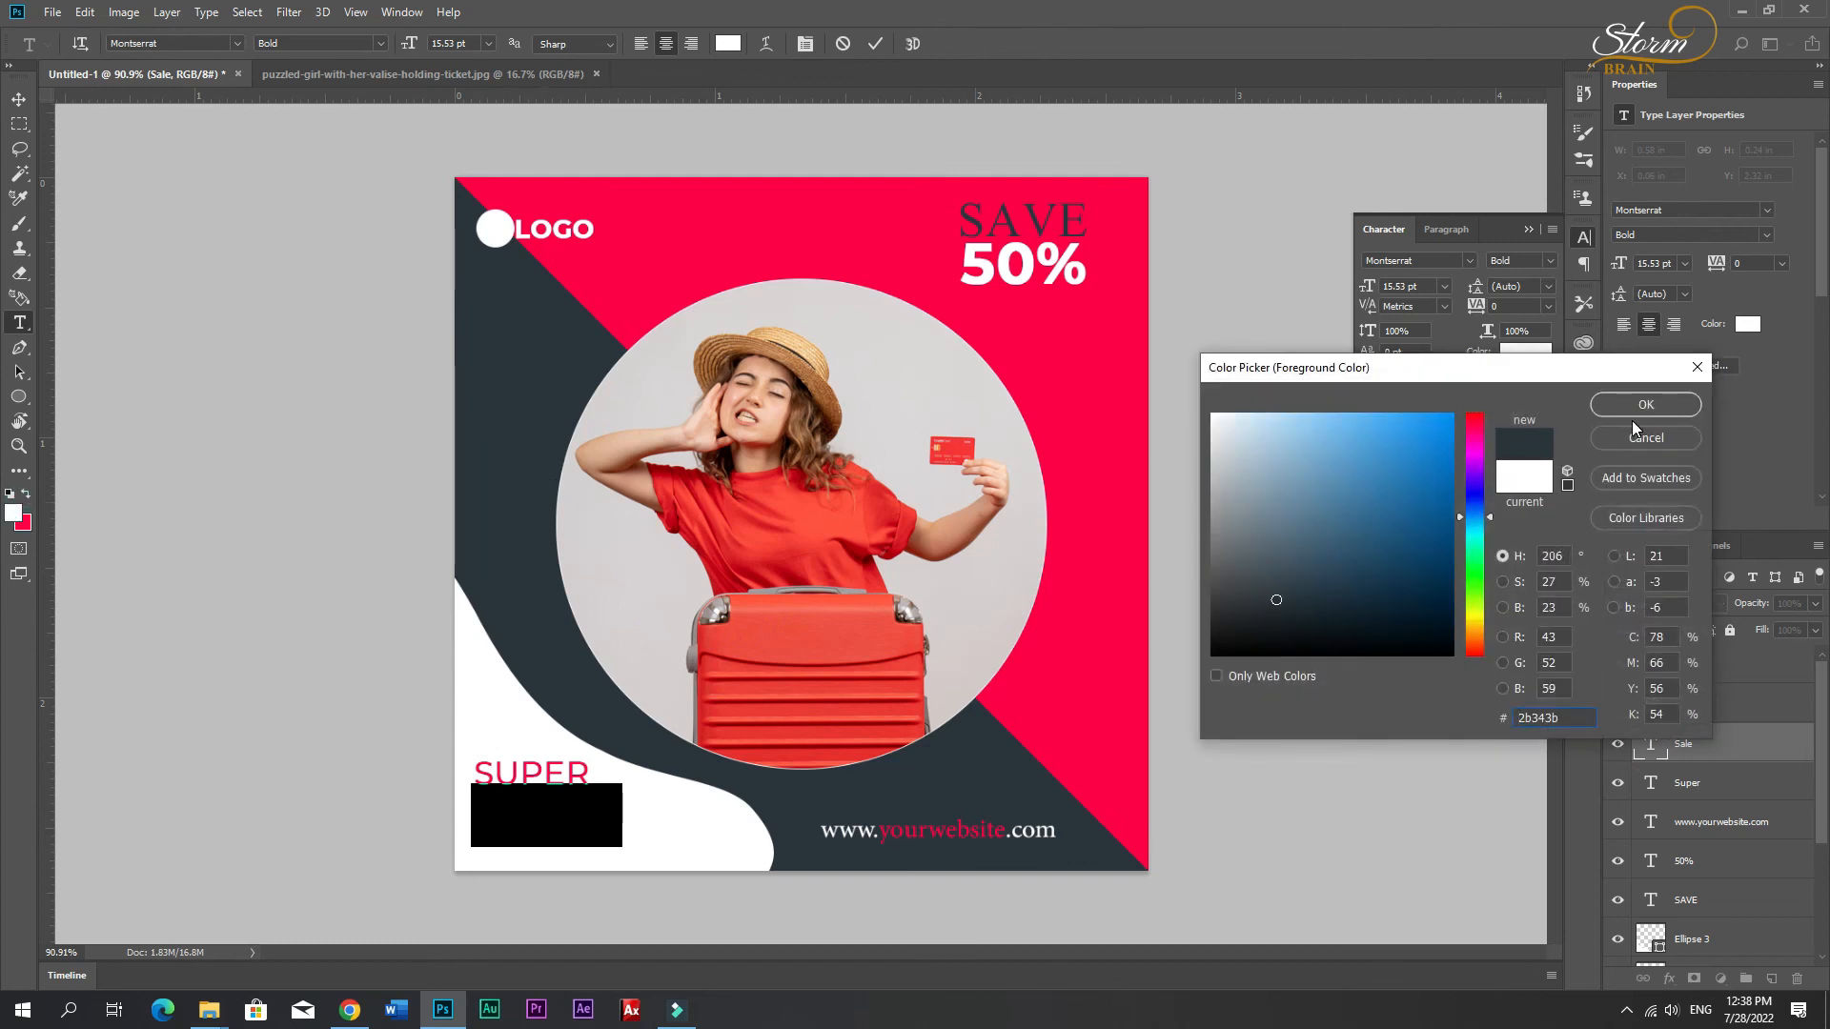
{"action": "left_click", "coordinate": [1639, 407]}
{"action": "left_click", "coordinate": [19, 105]}
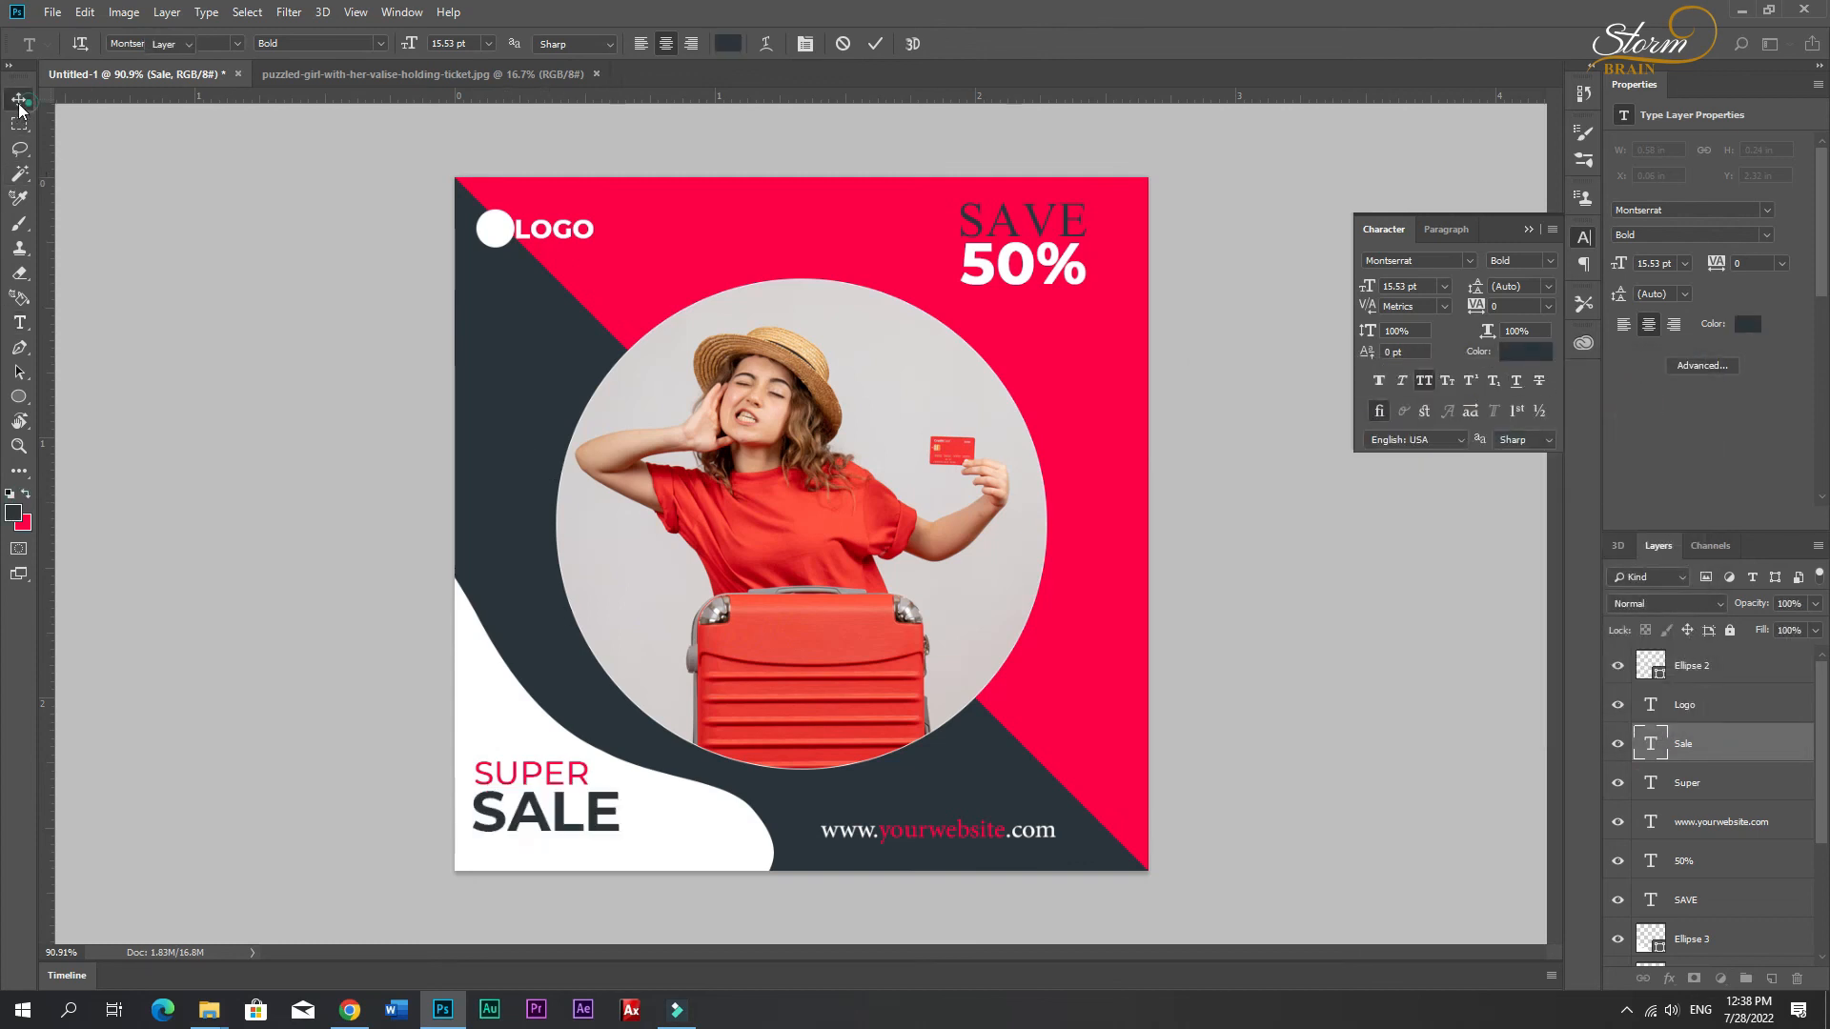
{"action": "left_click", "coordinate": [1235, 710]}
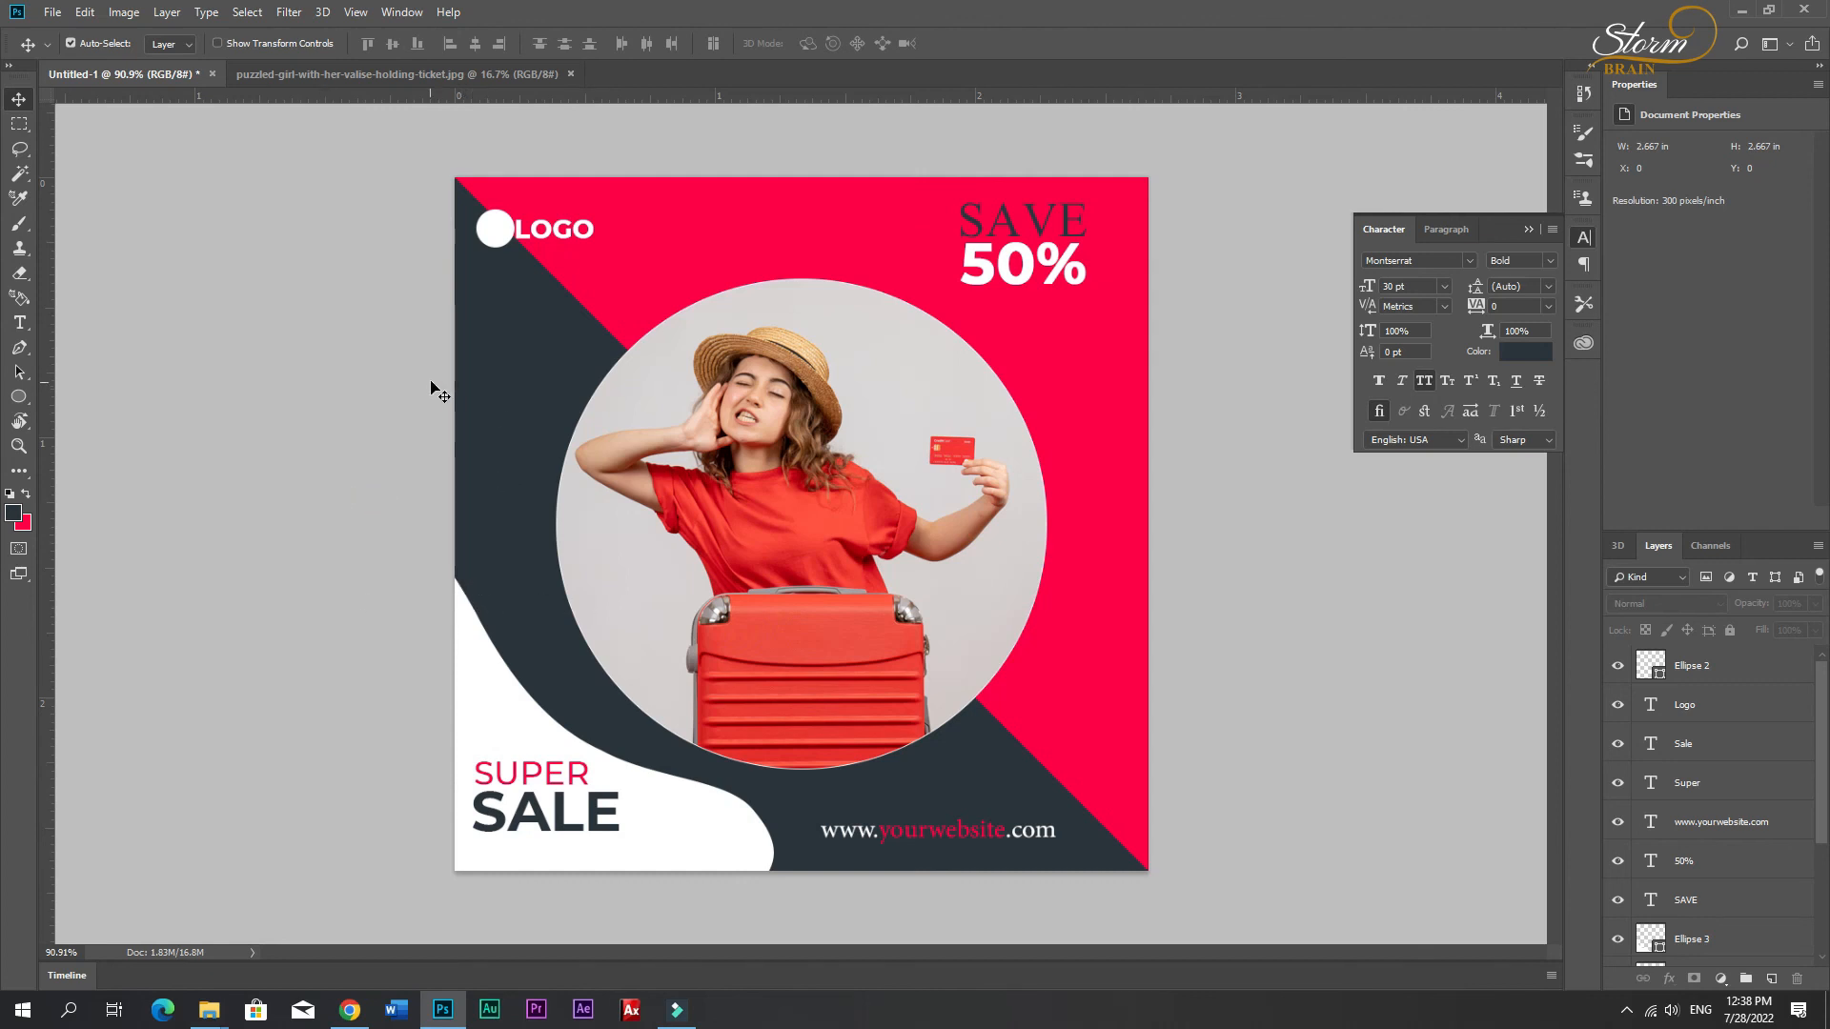
{"action": "left_click", "coordinate": [20, 123]}
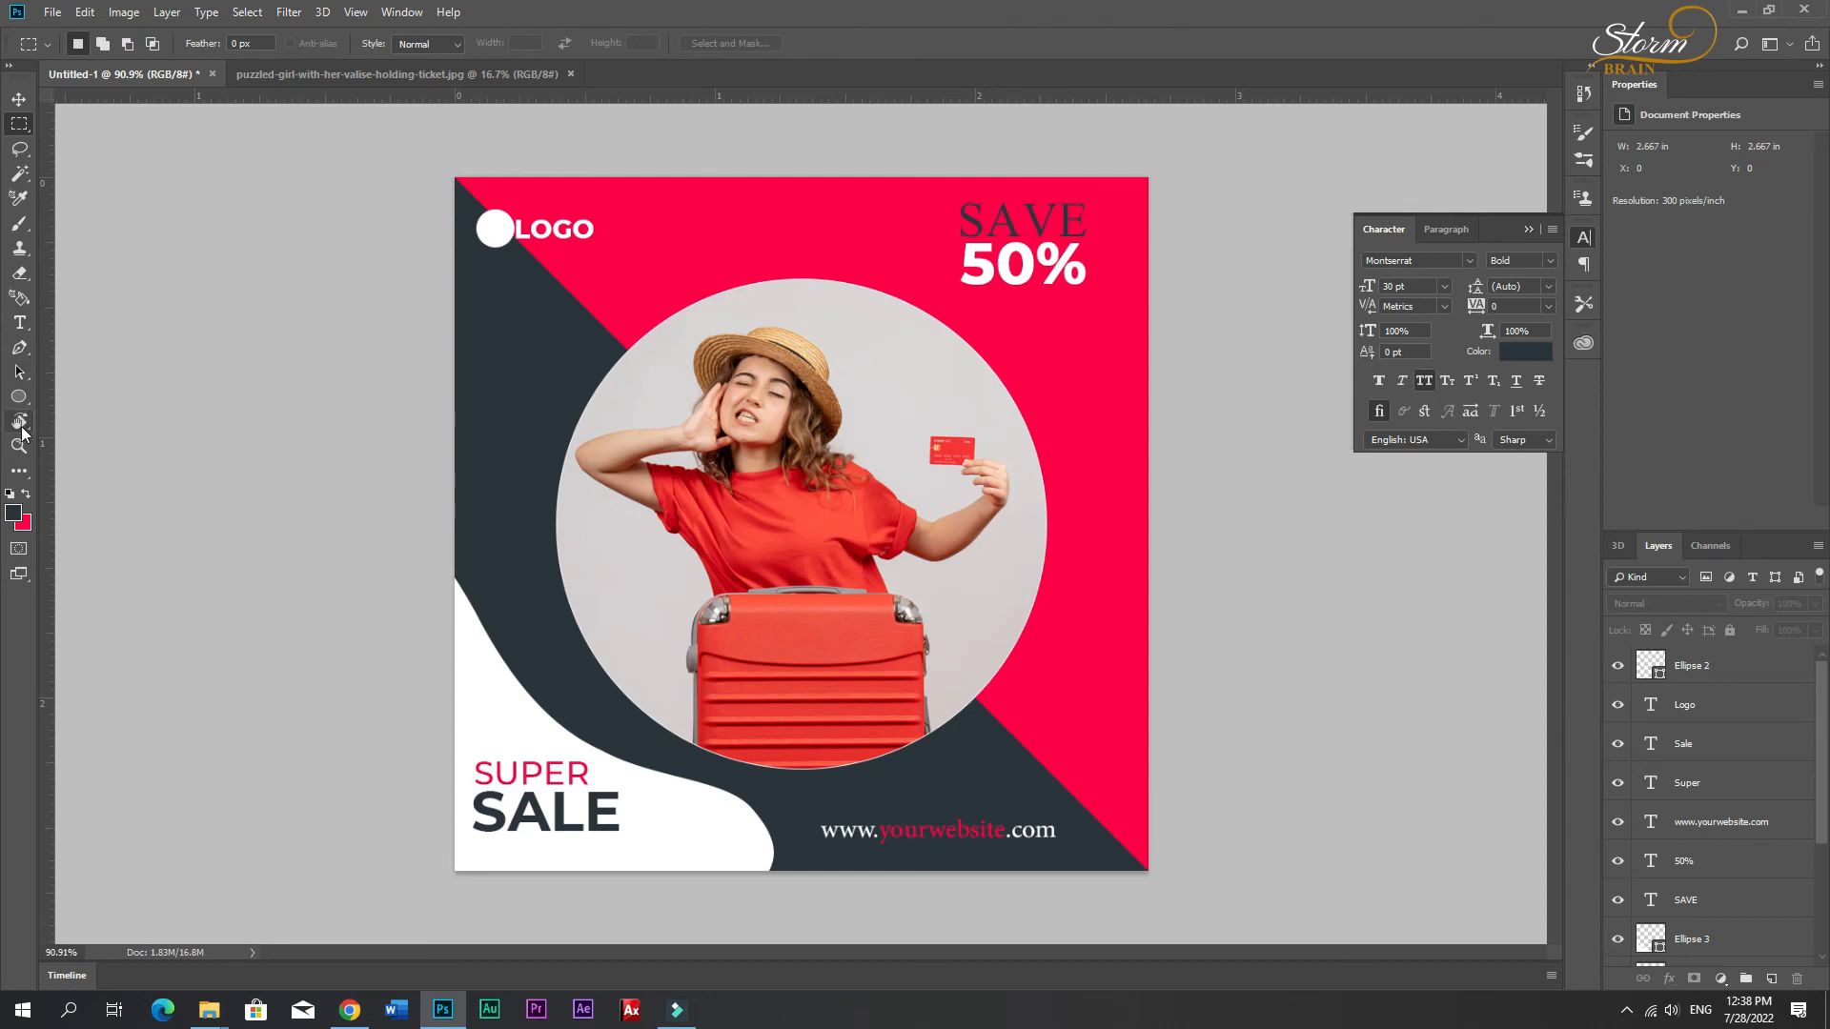
{"action": "left_click", "coordinate": [18, 396]}
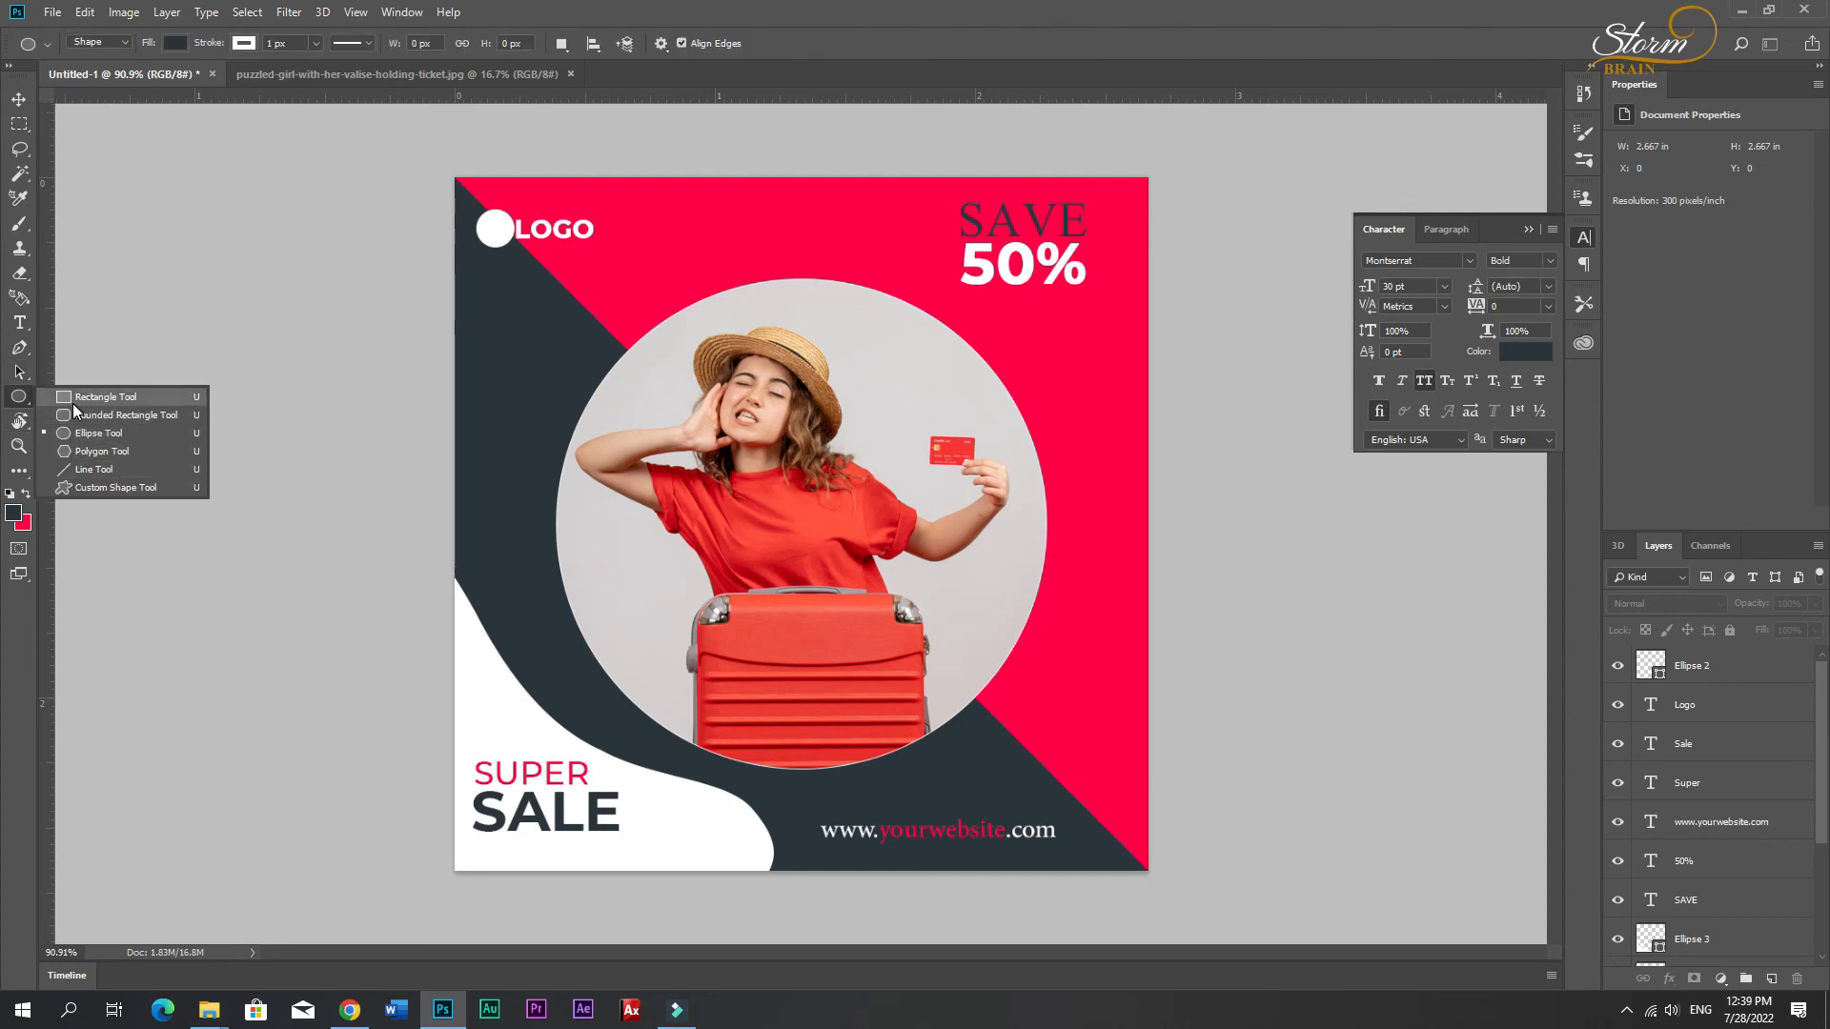
{"action": "left_click", "coordinate": [83, 468]}
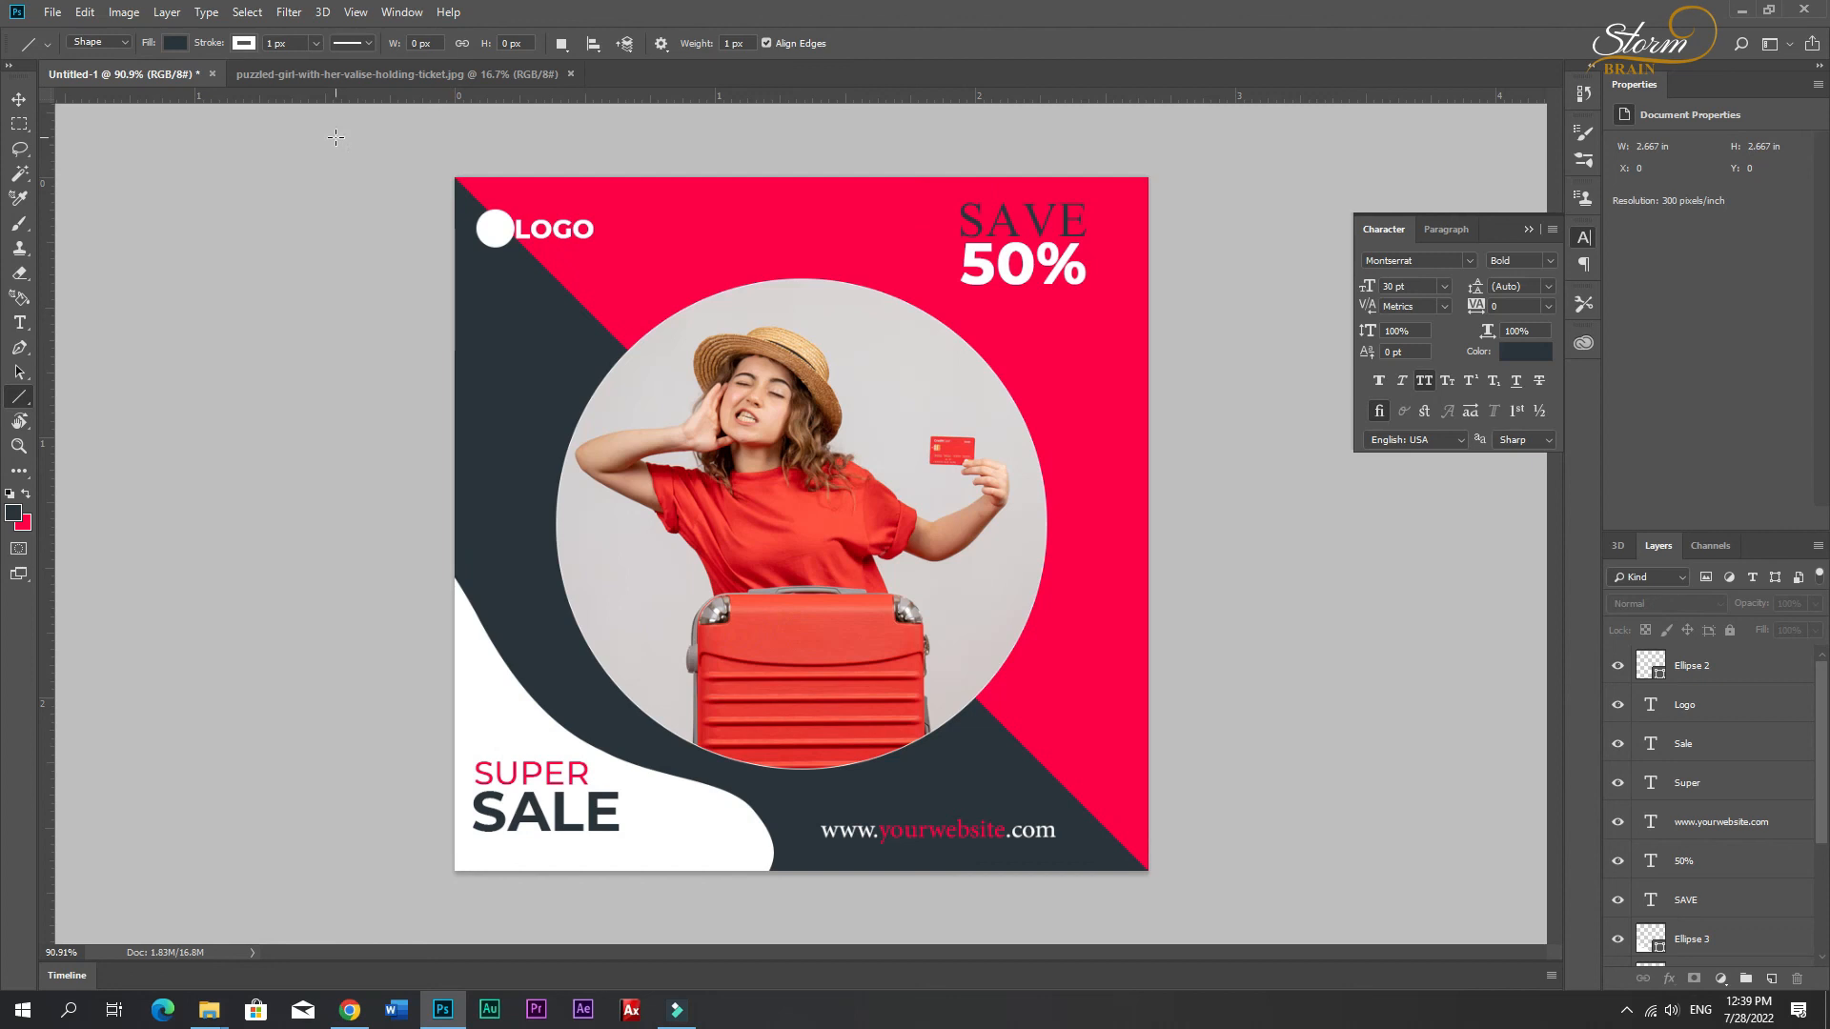
{"action": "left_click", "coordinate": [18, 98]}
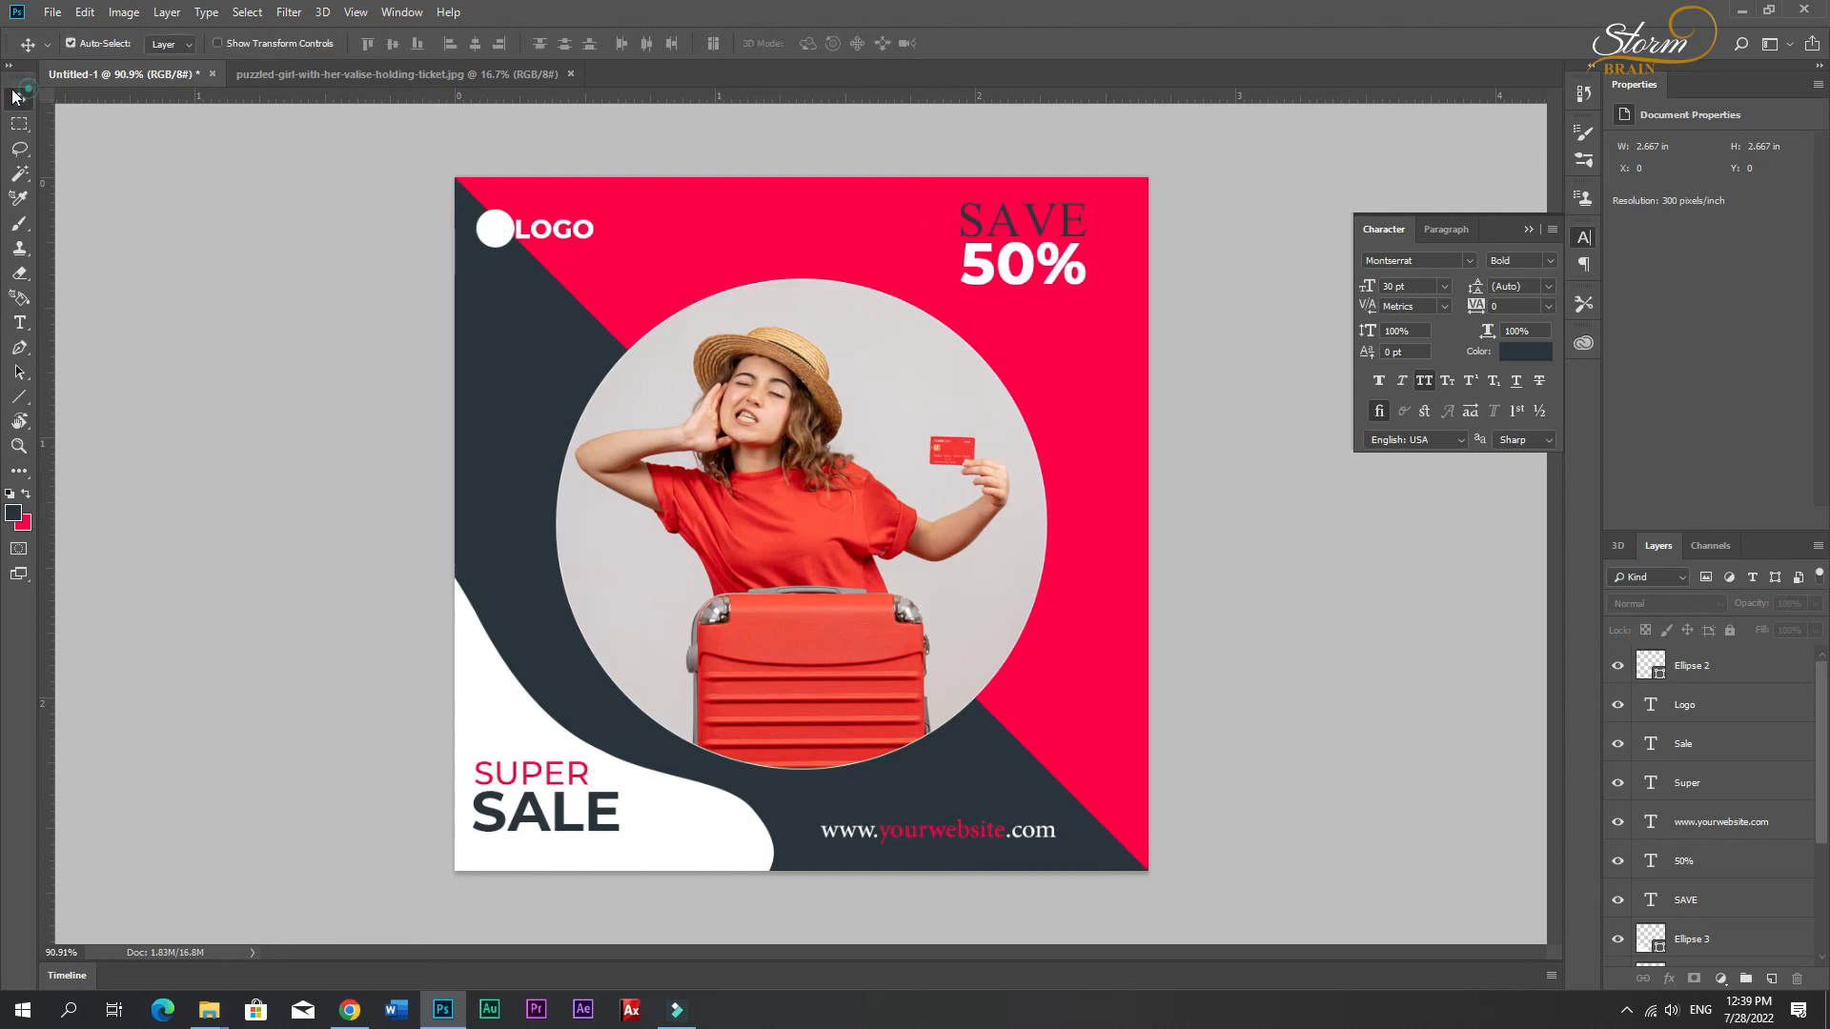